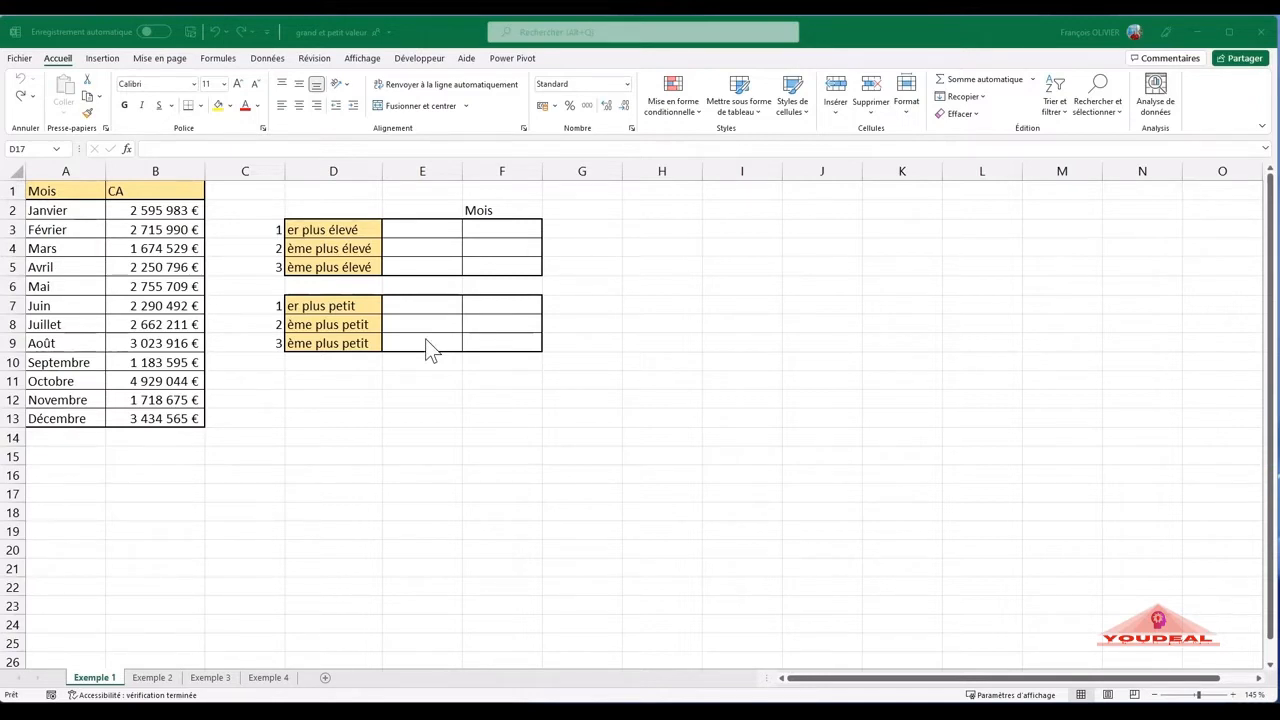
- Enter a MAX formula in E3 that returns the highest CA value from B2:B13
left_click(404, 229)
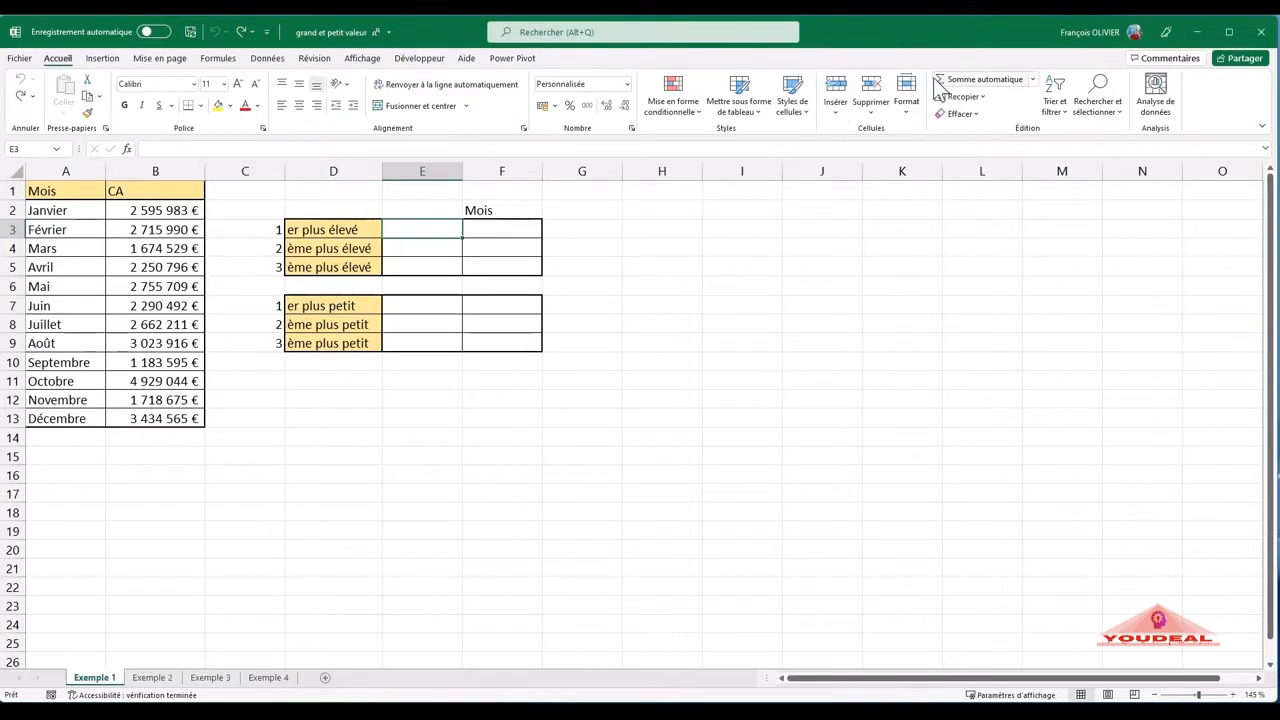
left_click(1033, 80)
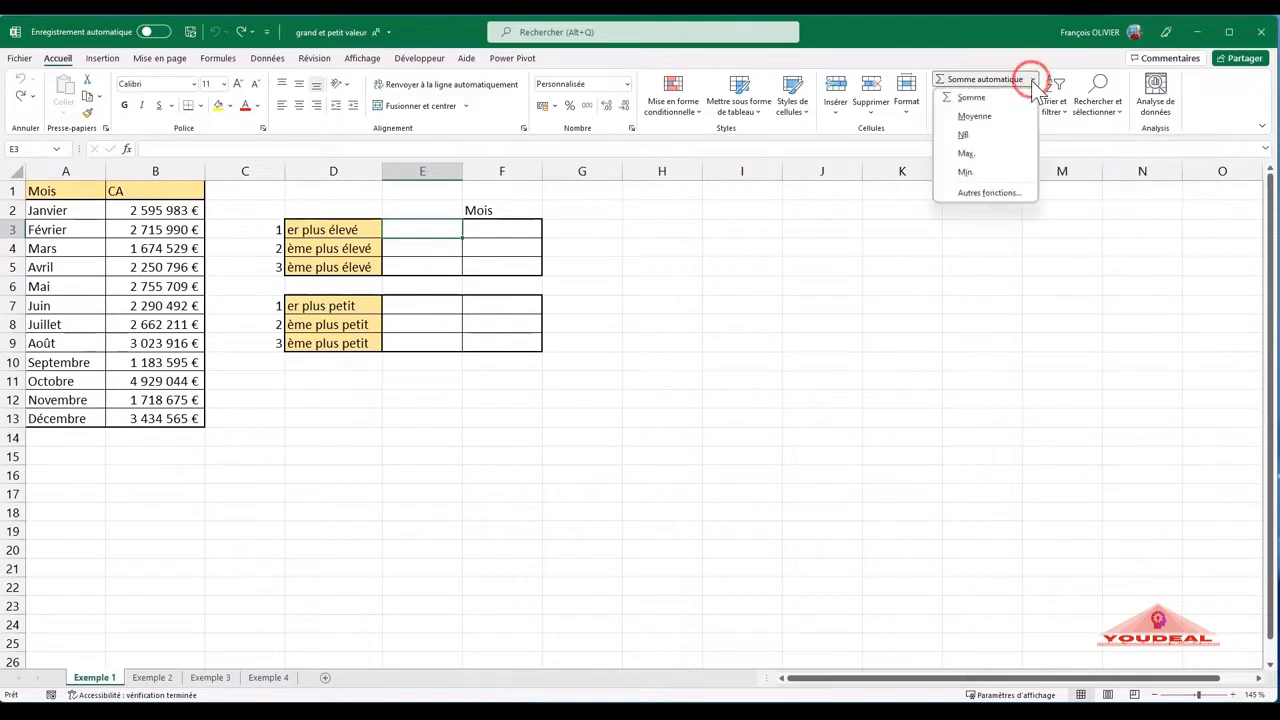
left_click(996, 153)
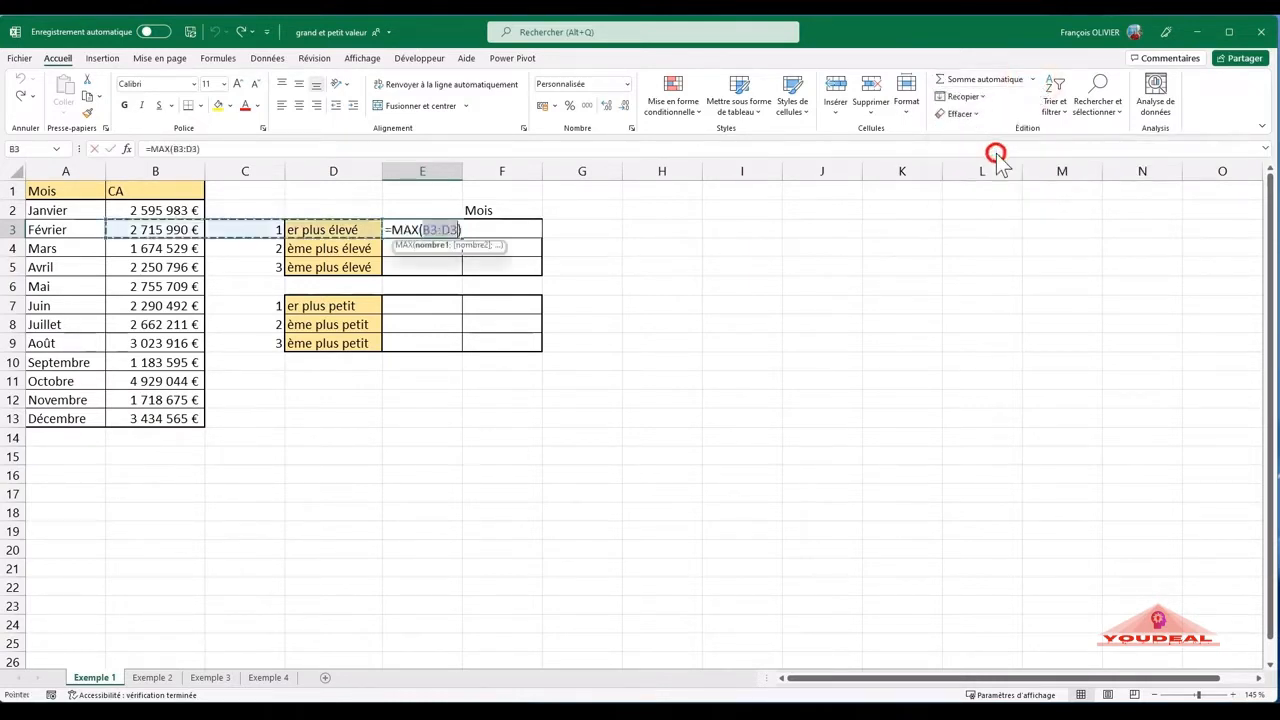
left_click(163, 209)
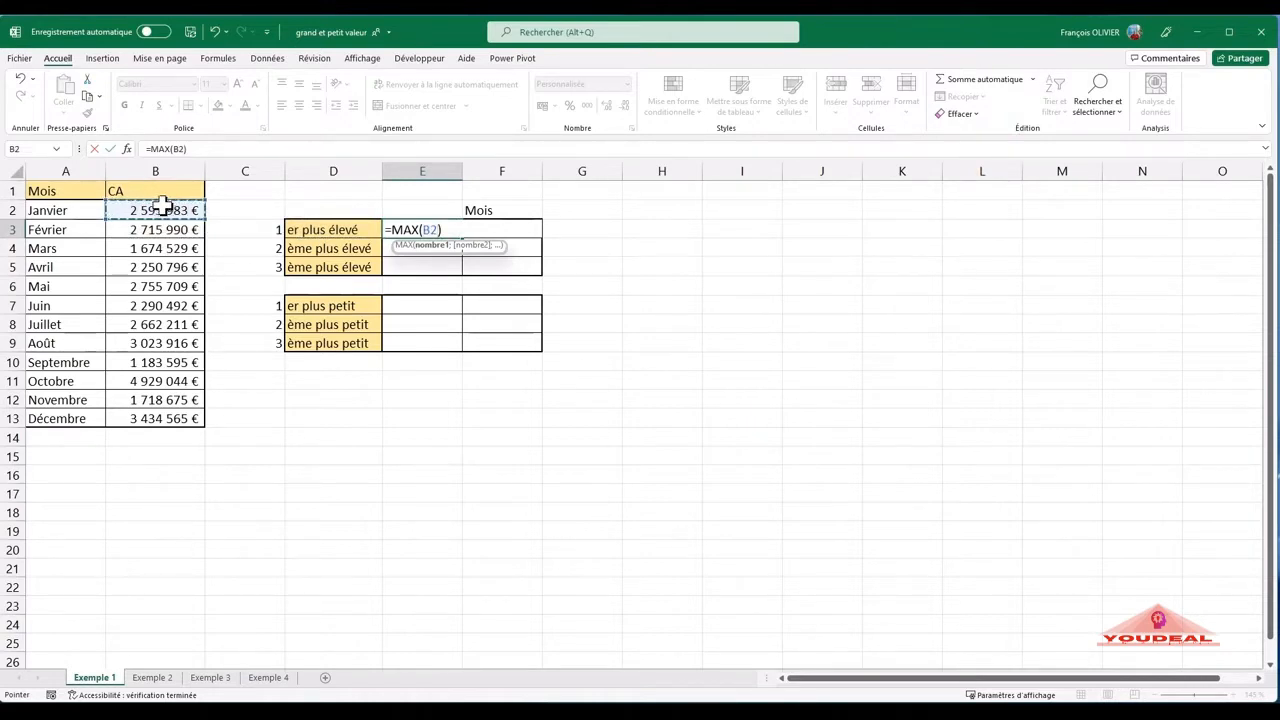
left_click_drag(163, 209, 165, 418)
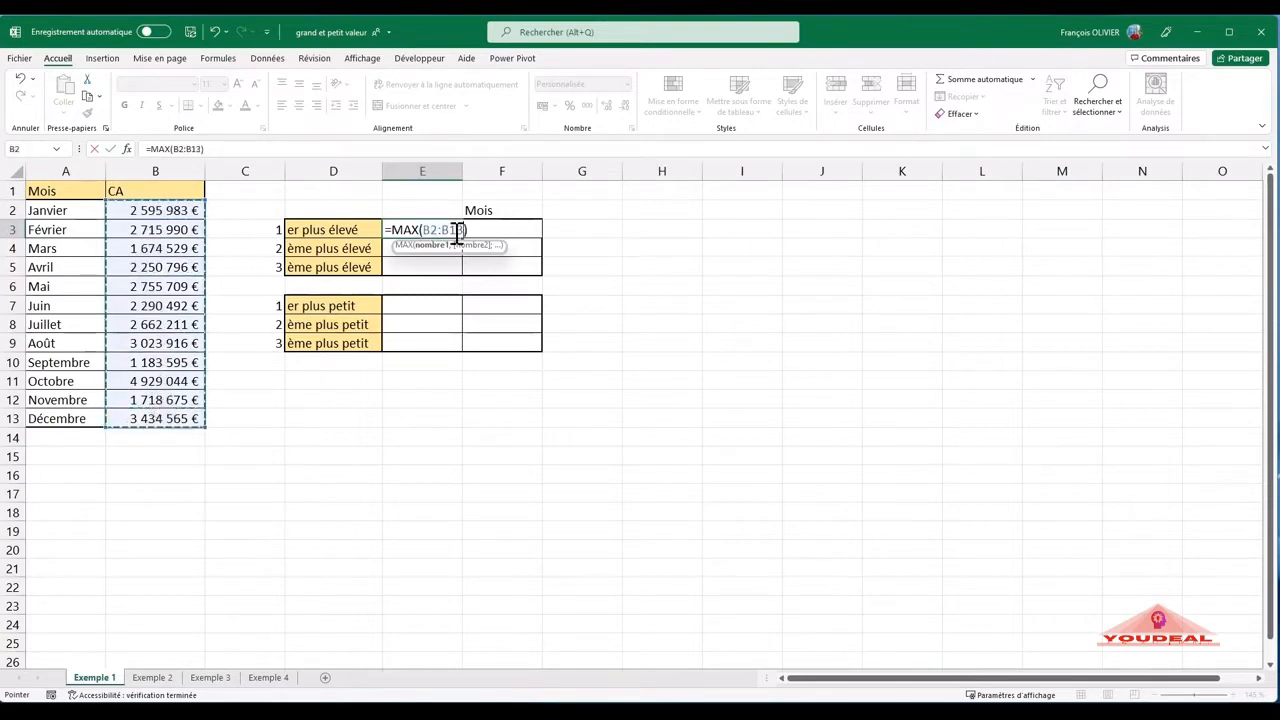
key("Return")
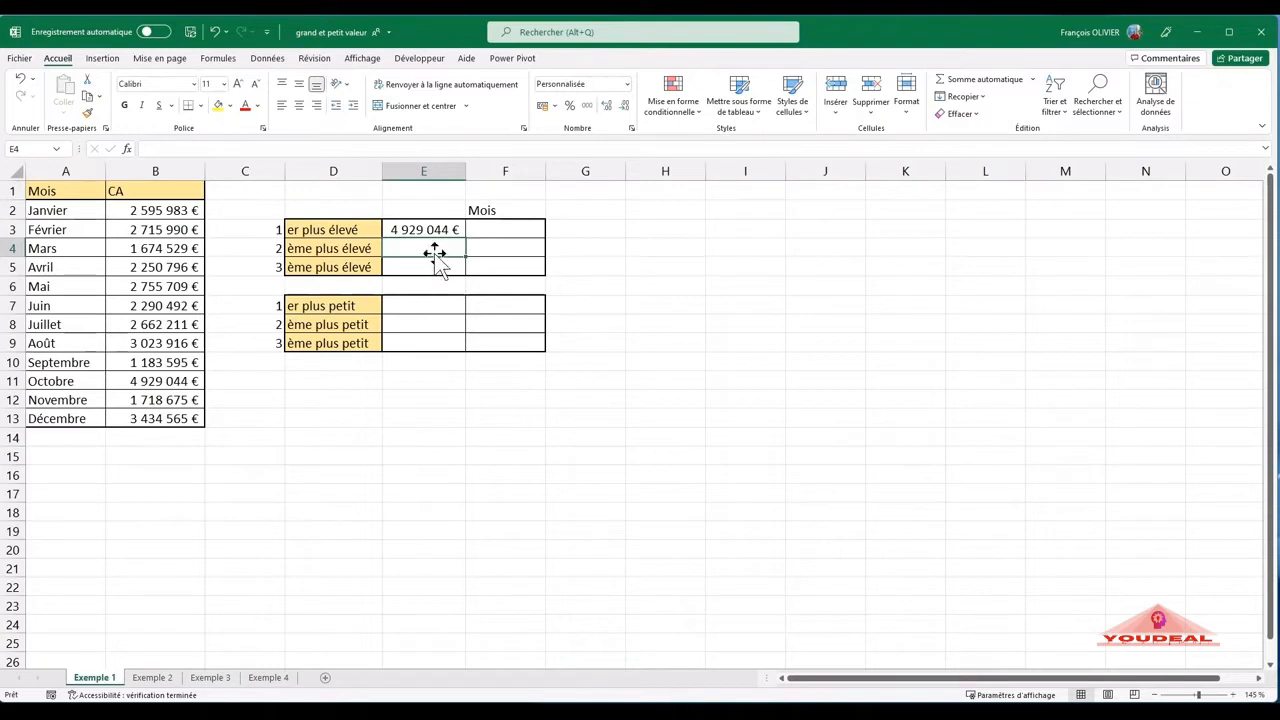
- Enter a MIN formula in E7 that returns the lowest CA value from B2:B13
left_click(418, 302)
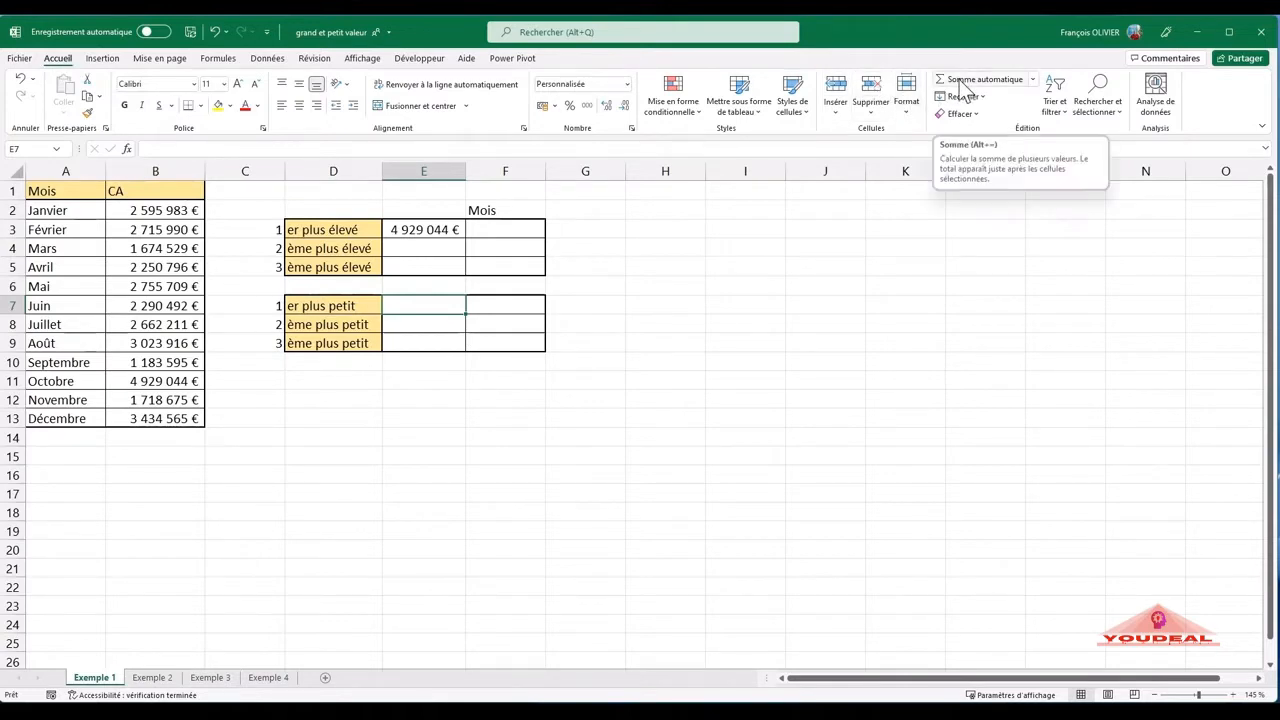
left_click(1033, 79)
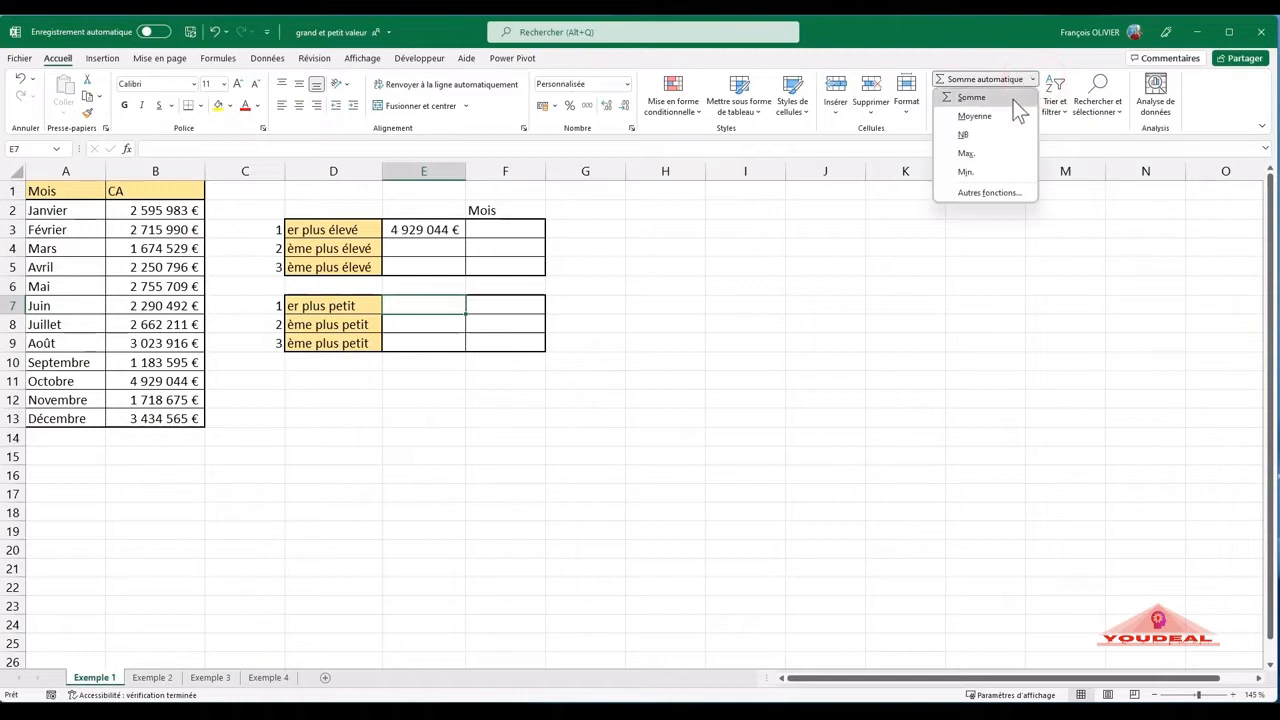
left_click(1003, 170)
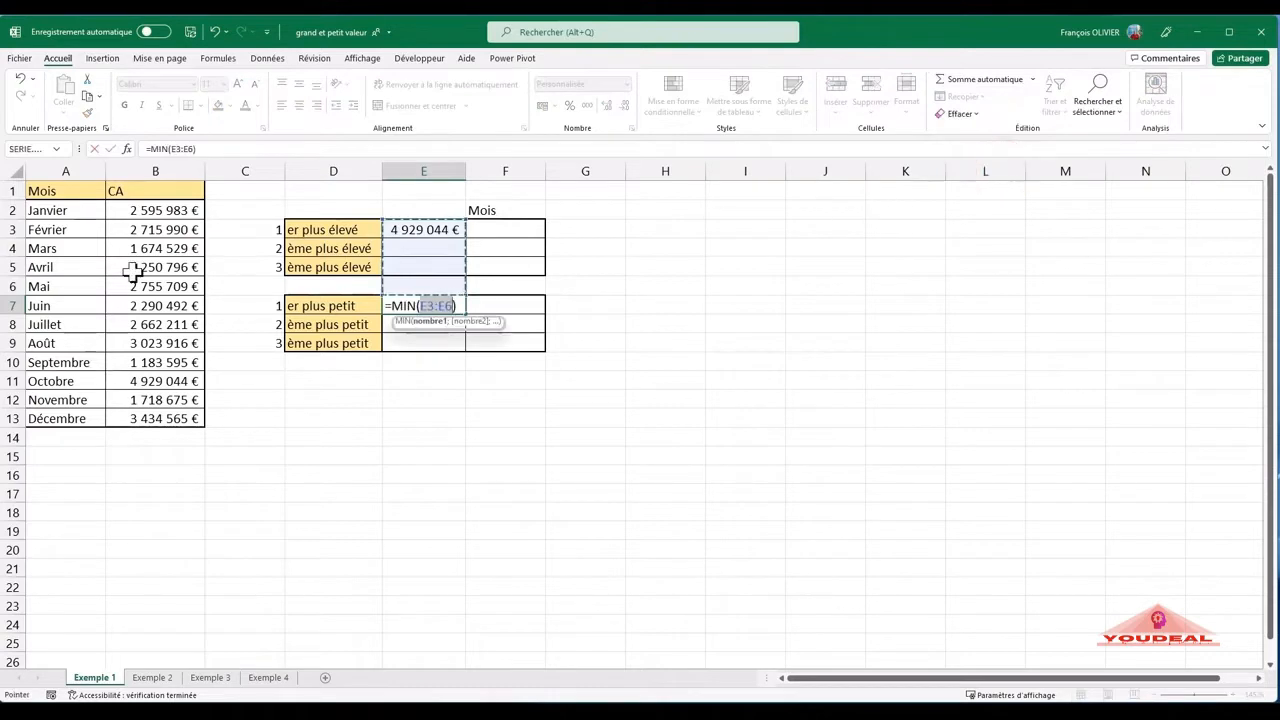
left_click(156, 209)
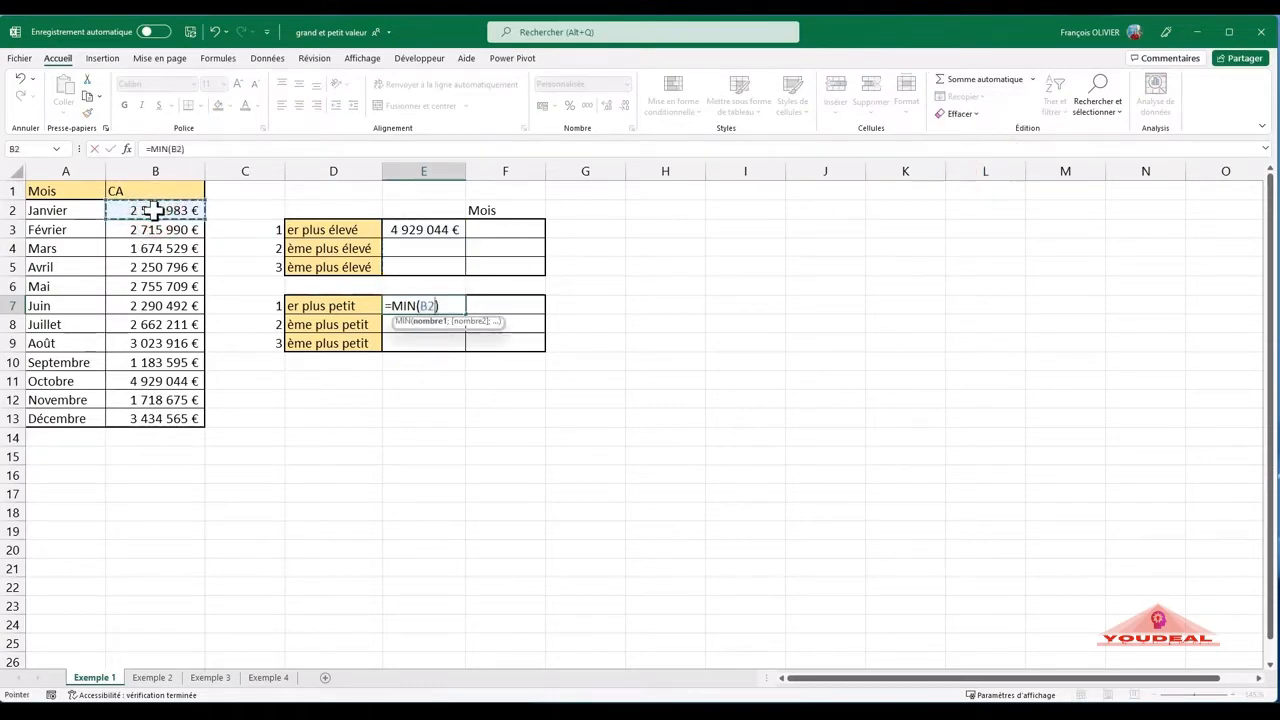
left_click_drag(155, 212, 157, 420)
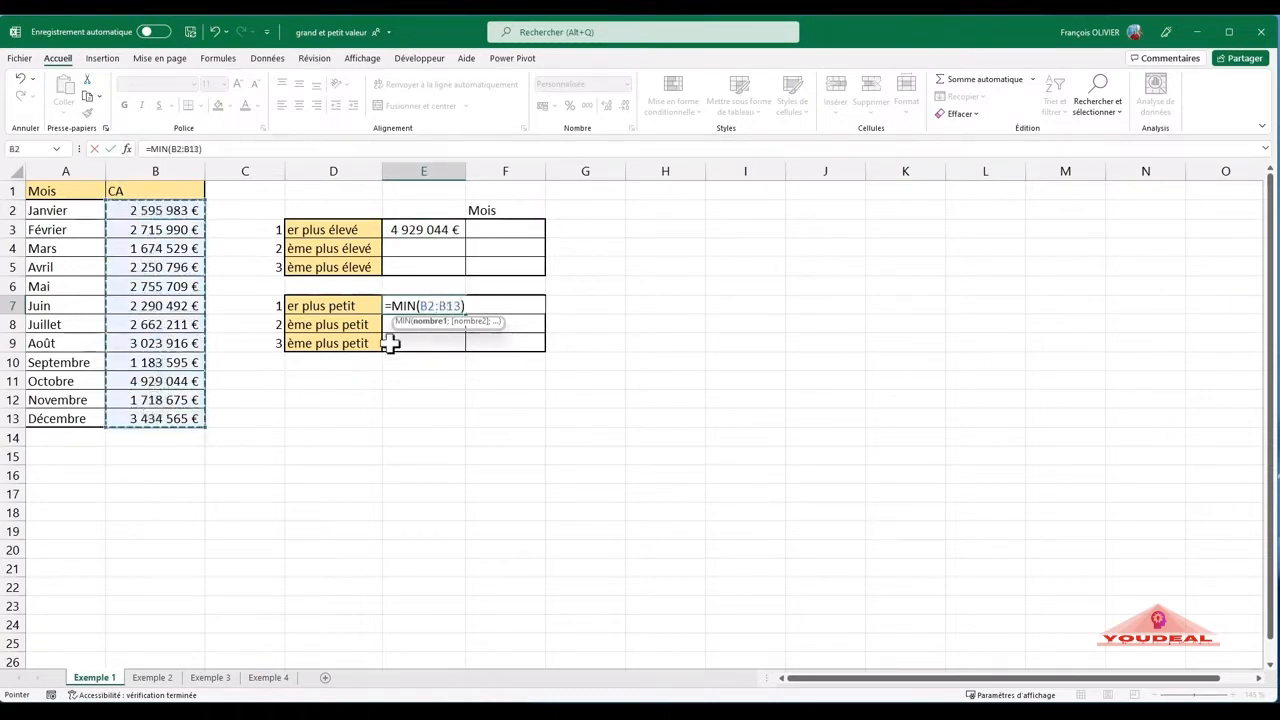
key("Return")
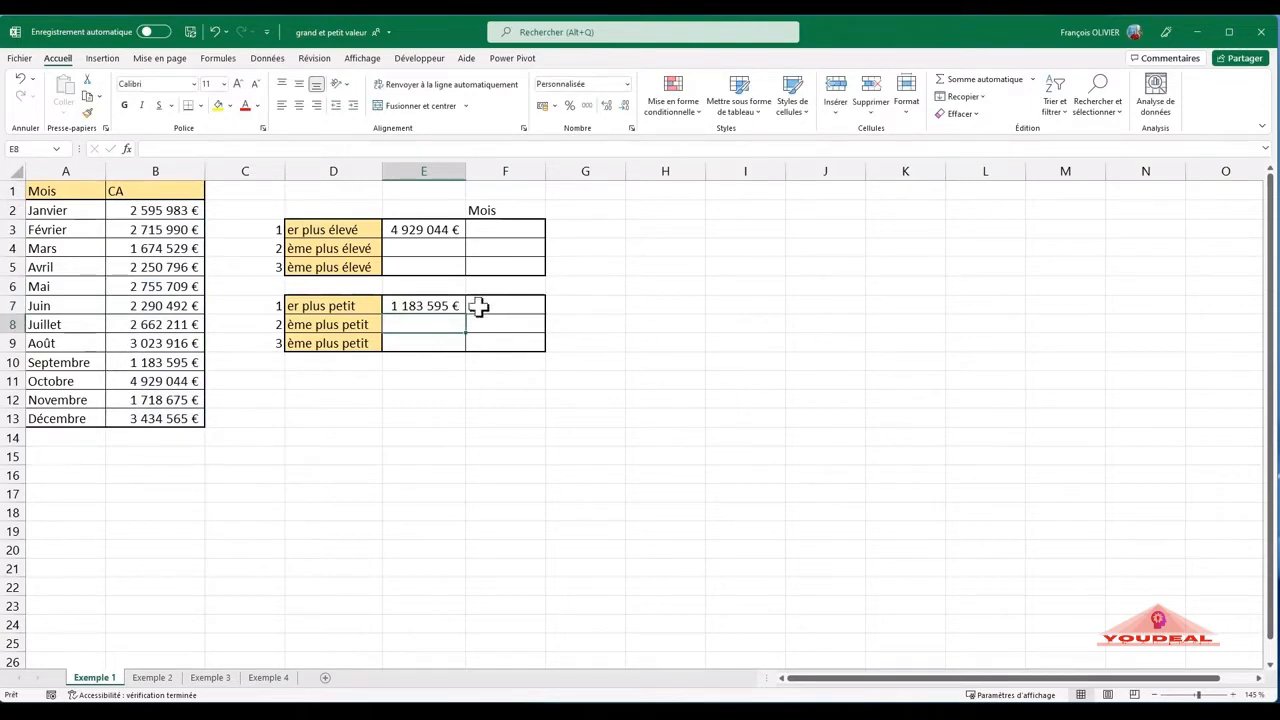
- Enter a GRANDE.VALEUR formula in E4 with B2:B13 as Matrice and 2 as K for the second-highest CA
left_click(444, 249)
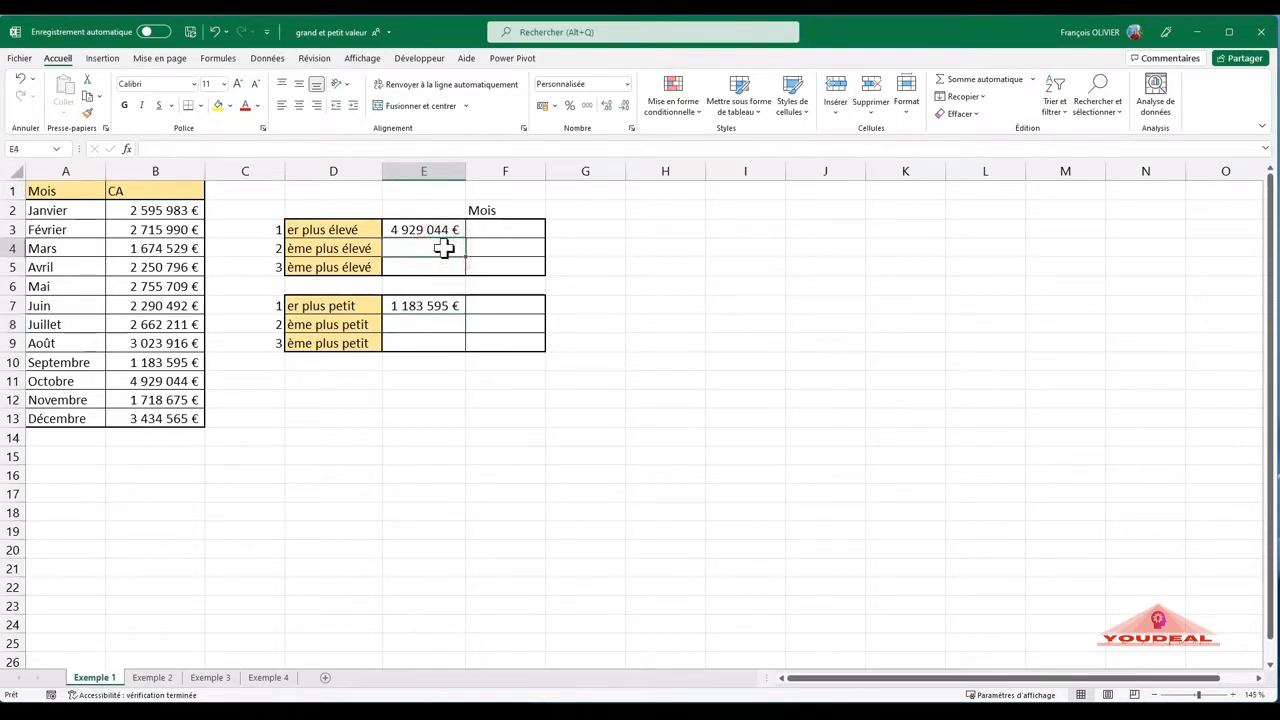
type("=")
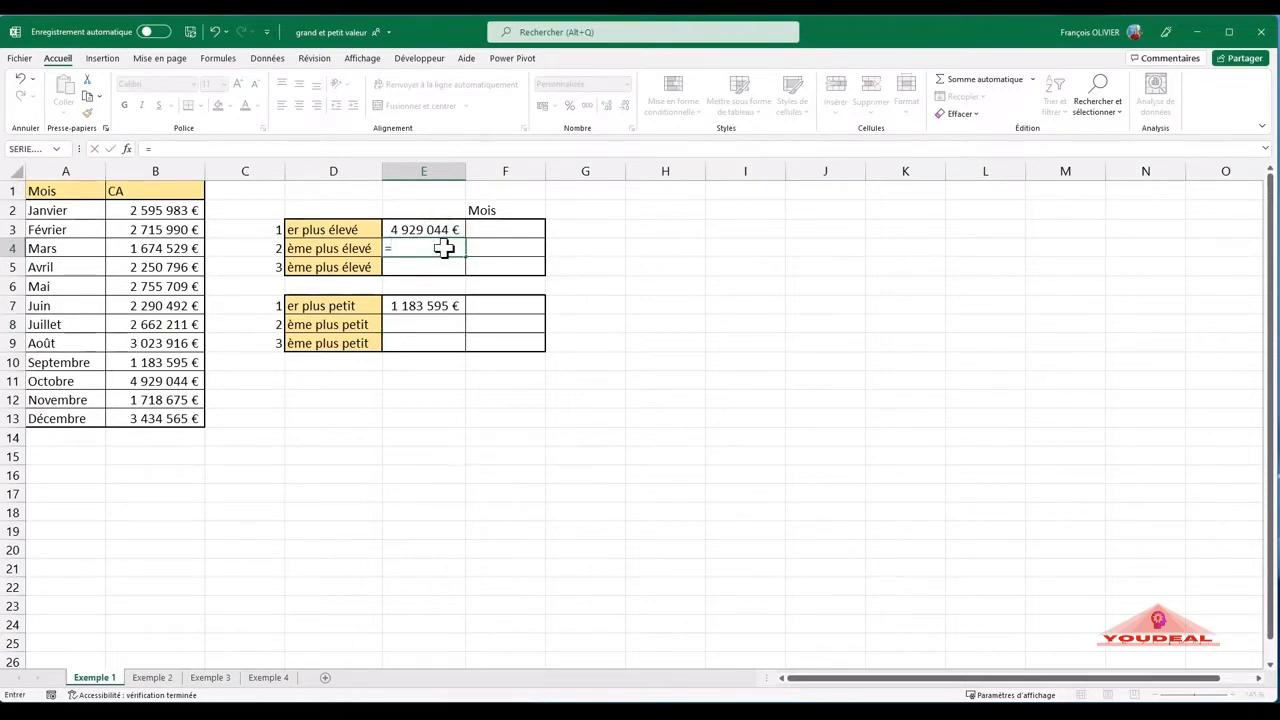
type("grand")
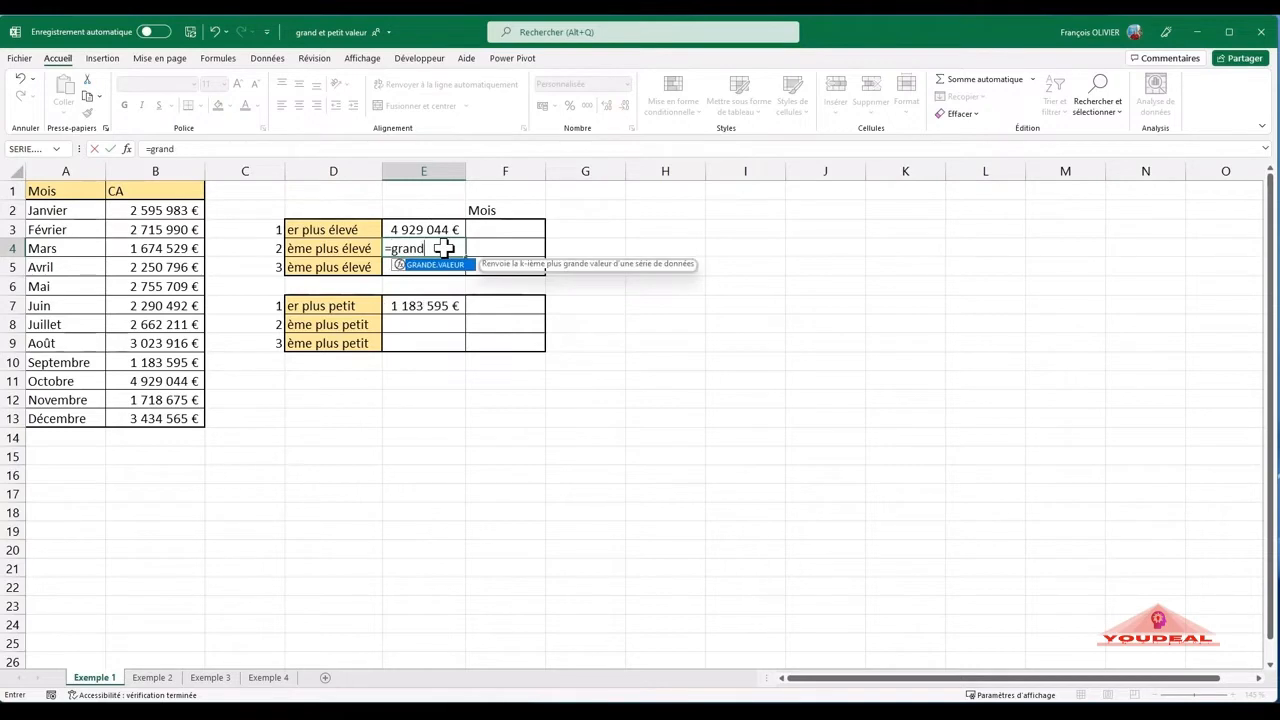
double_click(448, 265)
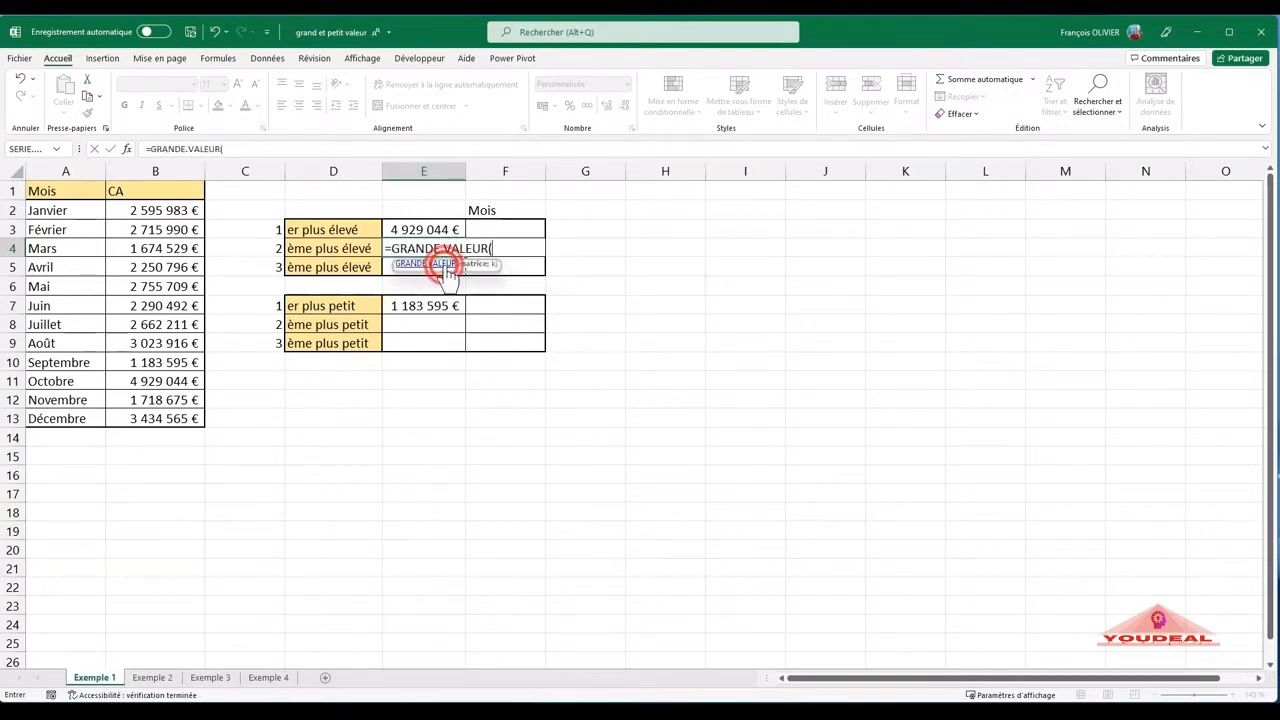
left_click(127, 147)
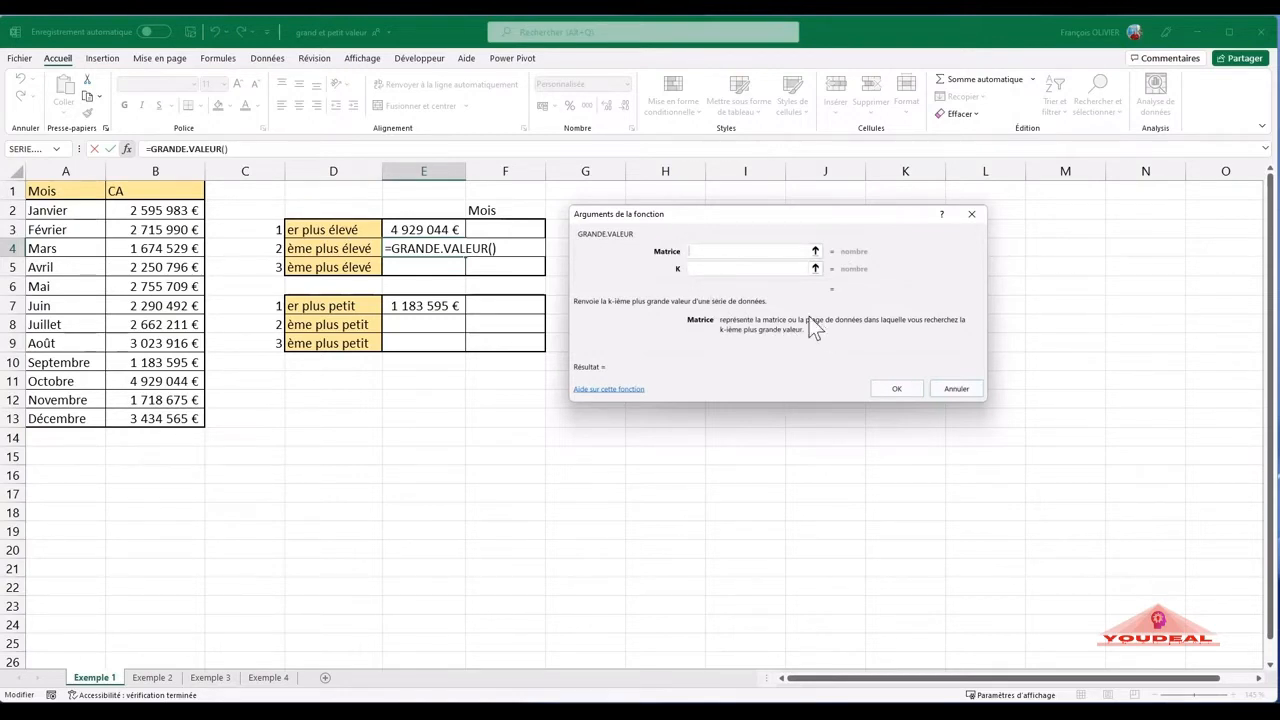
left_click(158, 211)
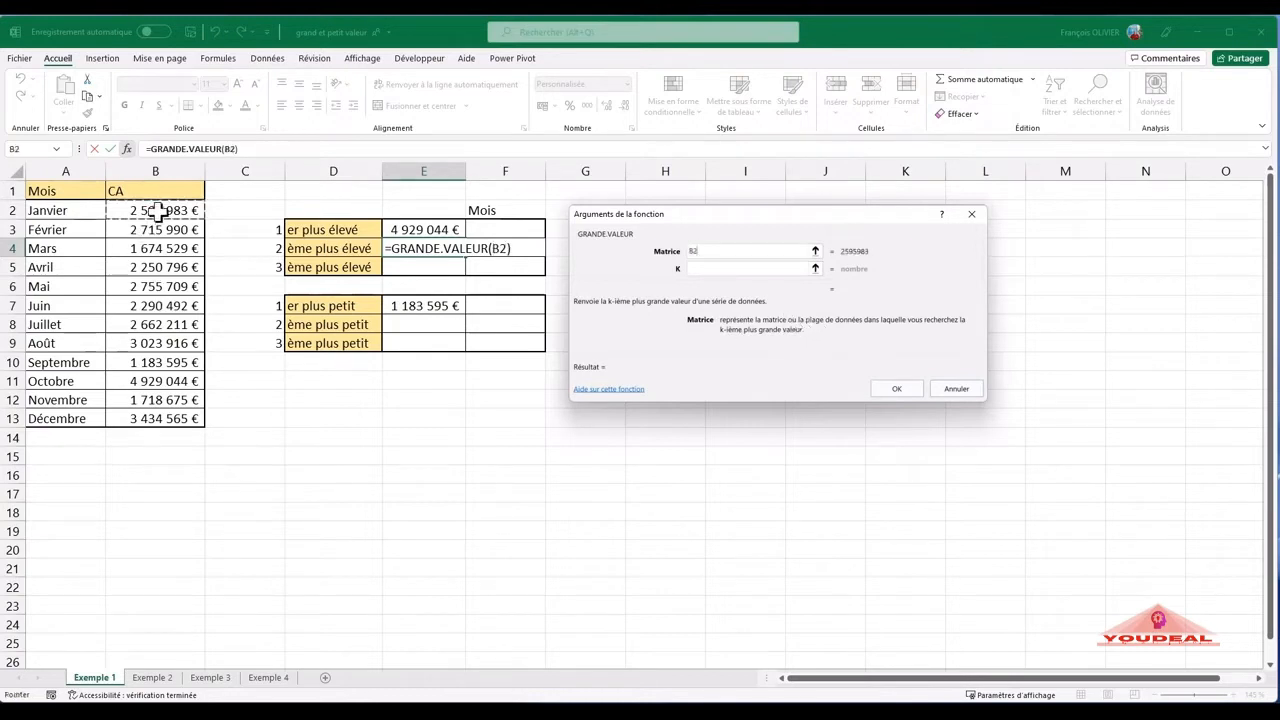
left_click_drag(158, 211, 148, 418)
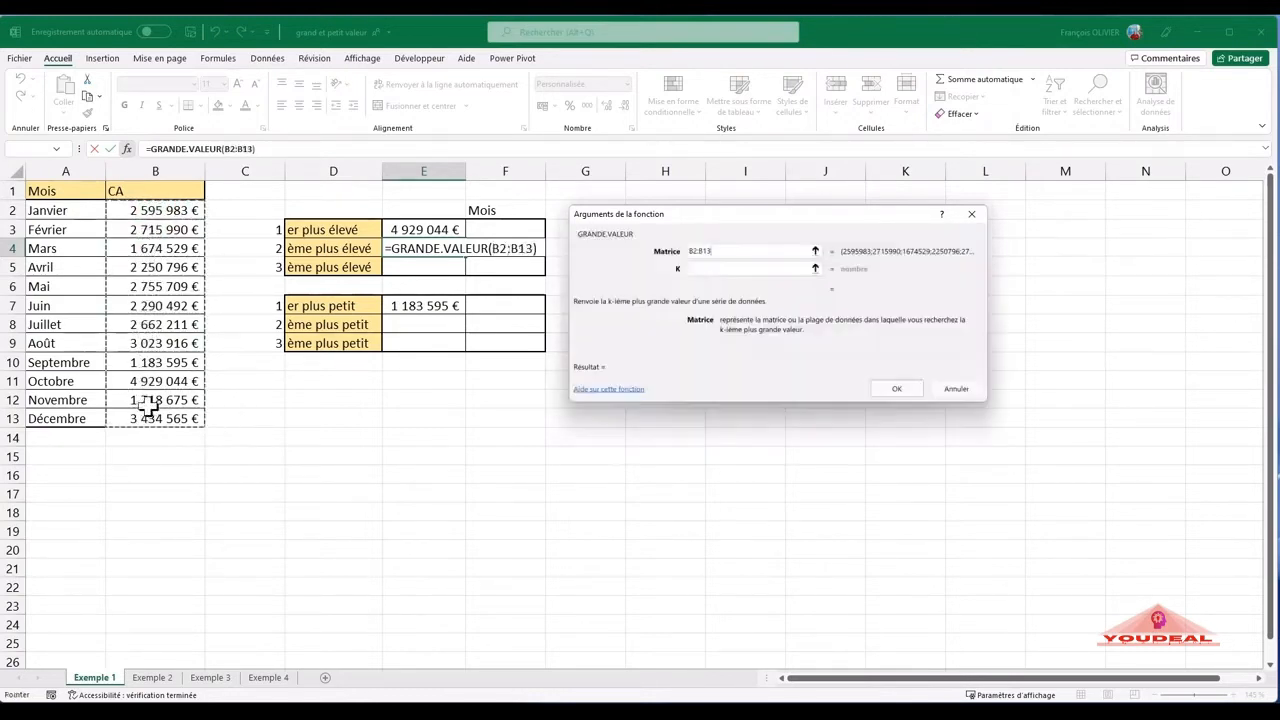
left_click(742, 269)
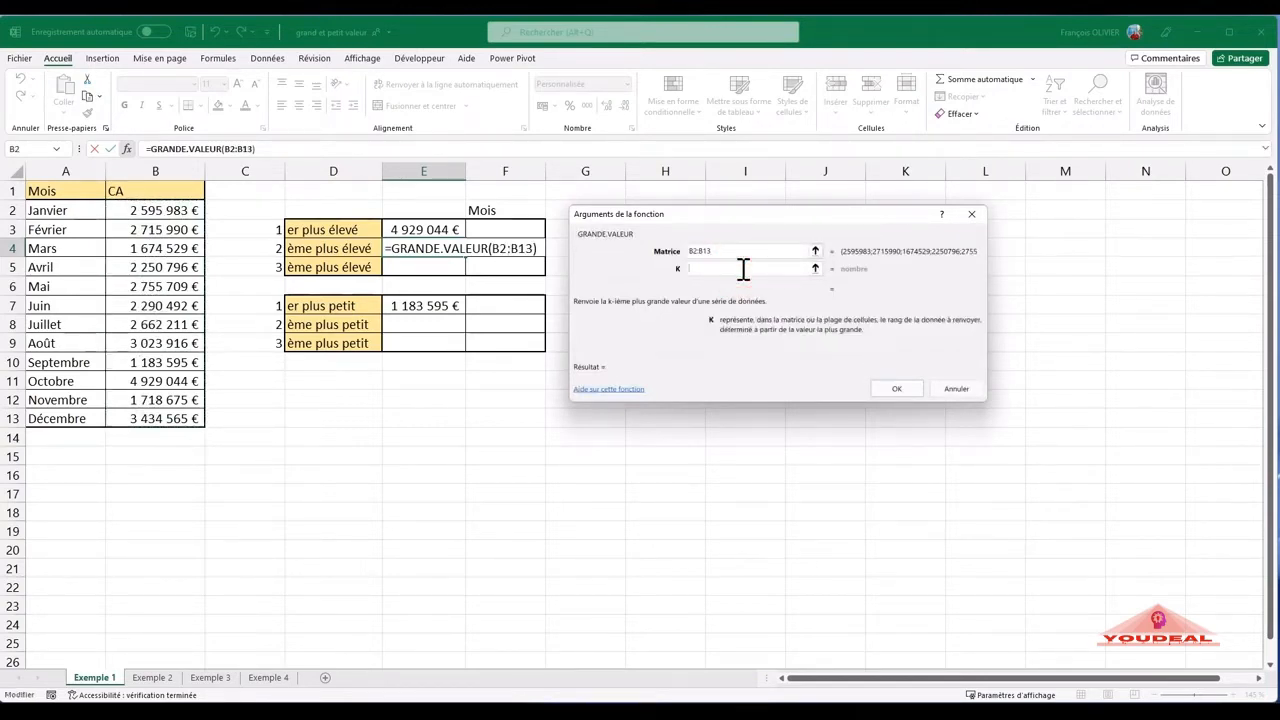
type("2")
left_click(899, 387)
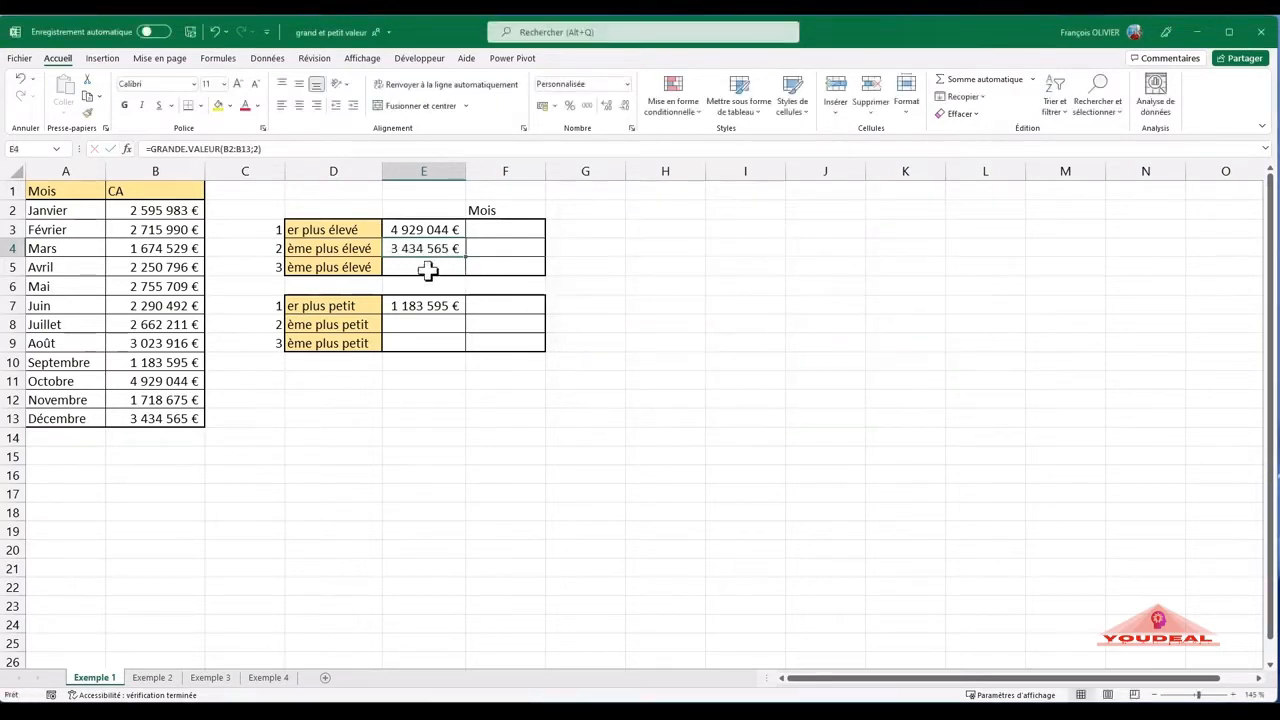
- Enter a GRANDE.VALEUR formula in E5 with B2:B13 as Matrice and 3 as K for the third-highest CA
left_click(427, 269)
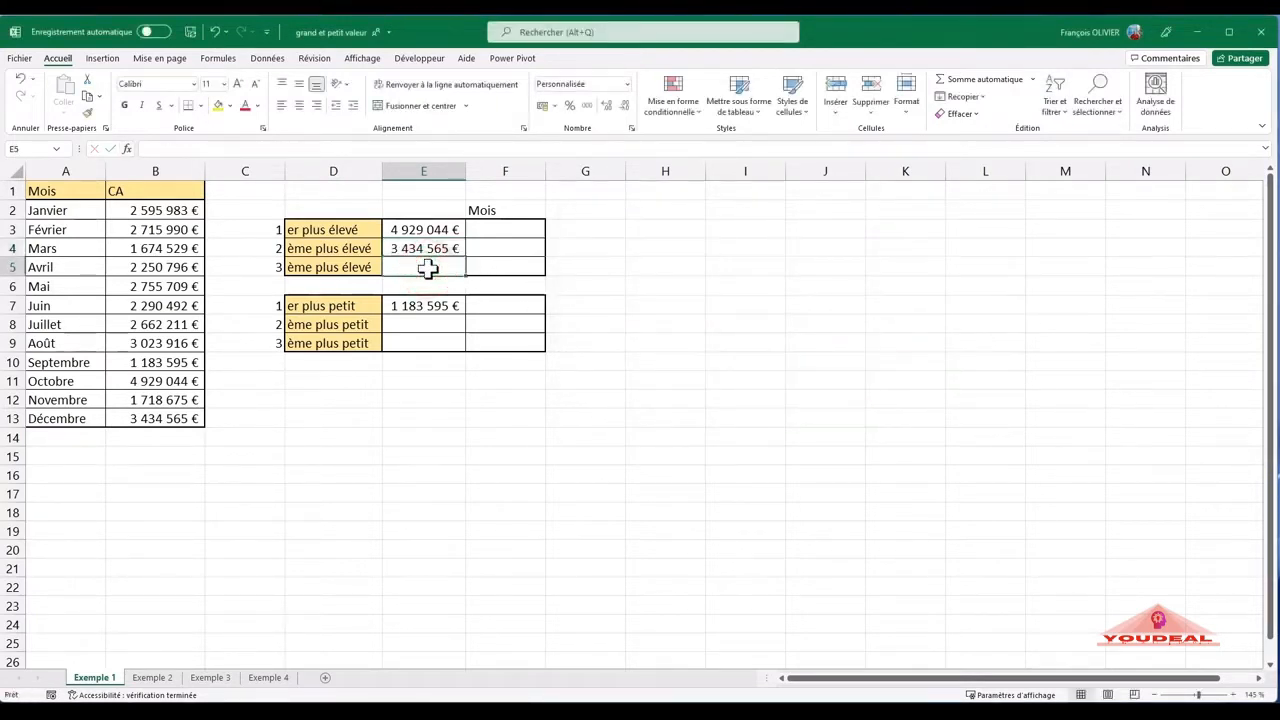
type("=gtr")
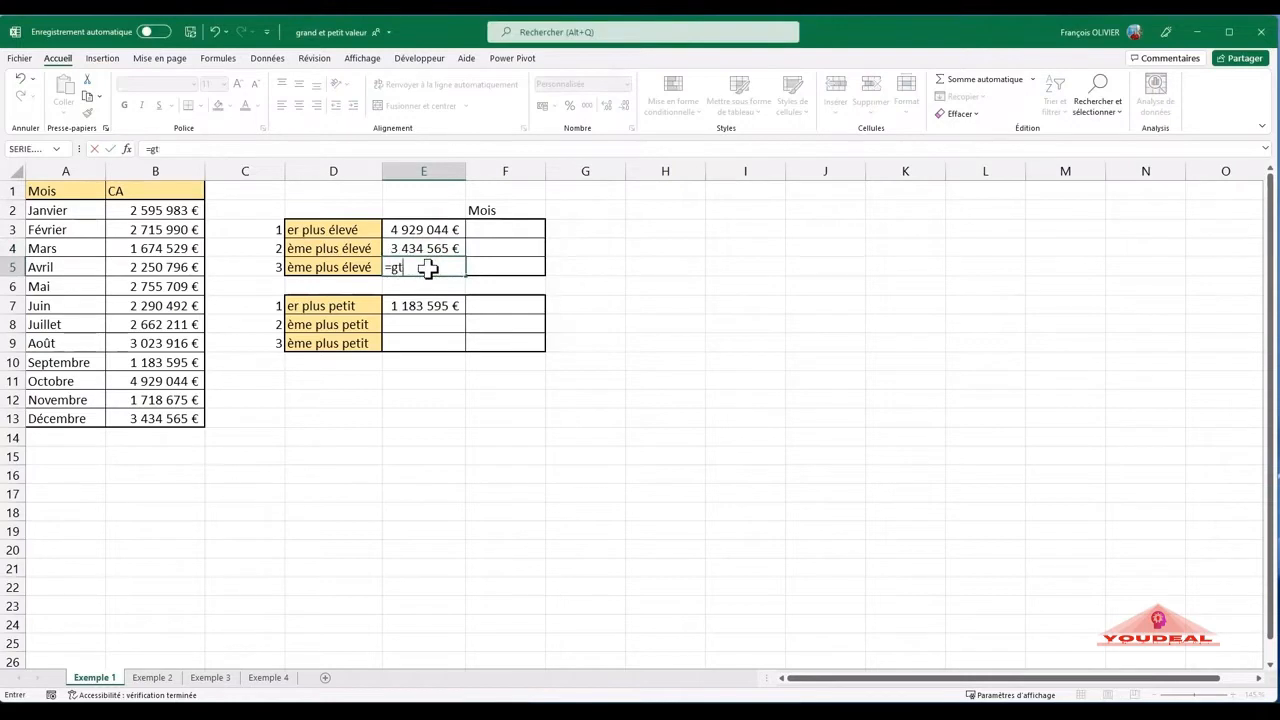
key("BackSpace")
type("r")
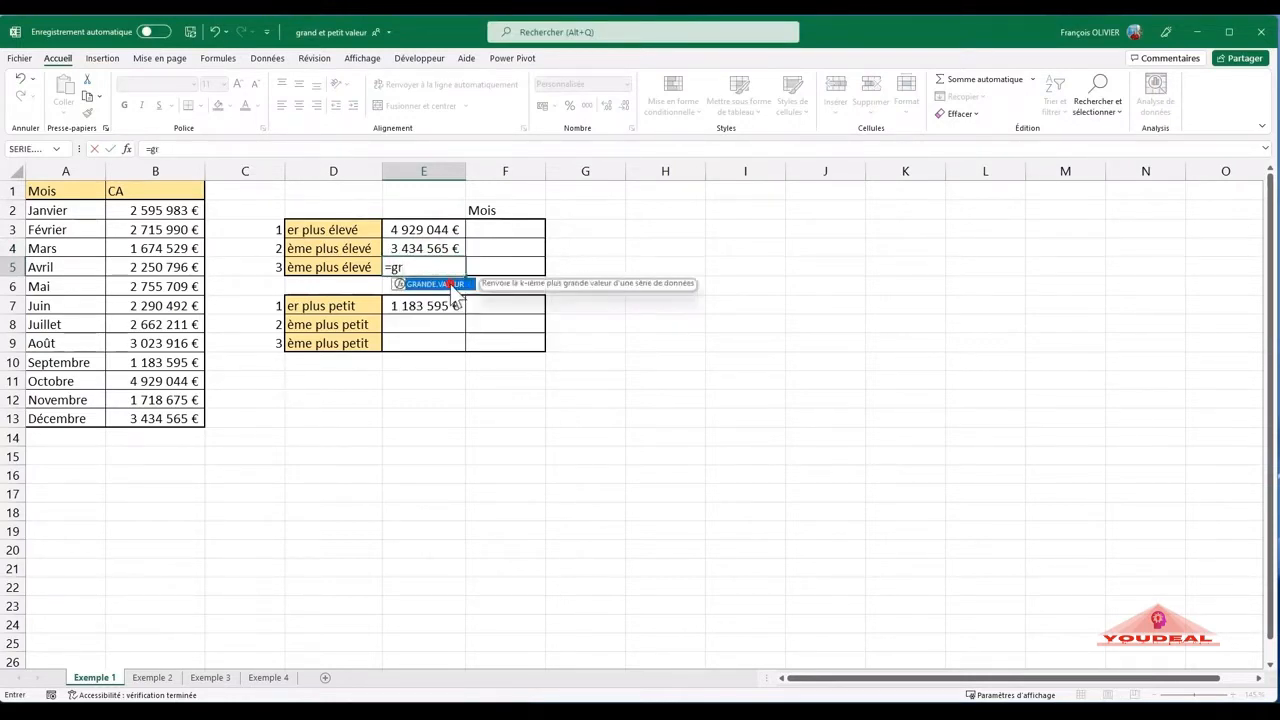
double_click(449, 284)
left_click(127, 148)
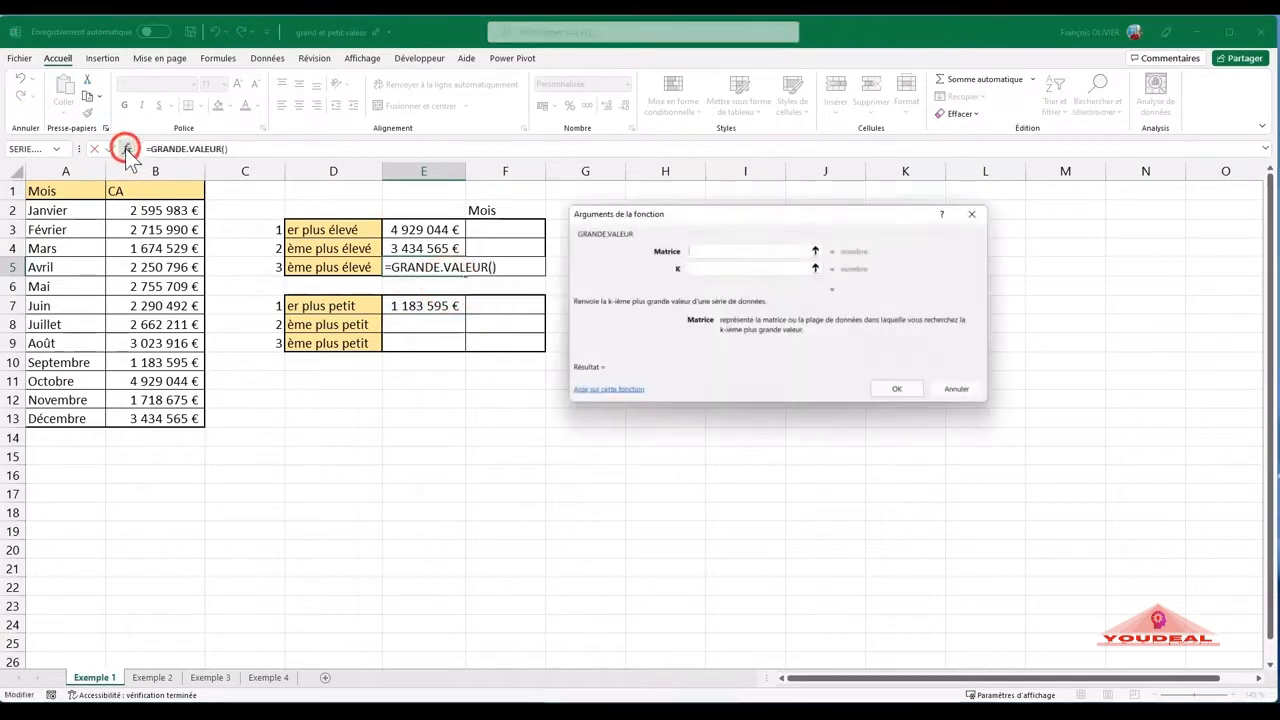
left_click(165, 210)
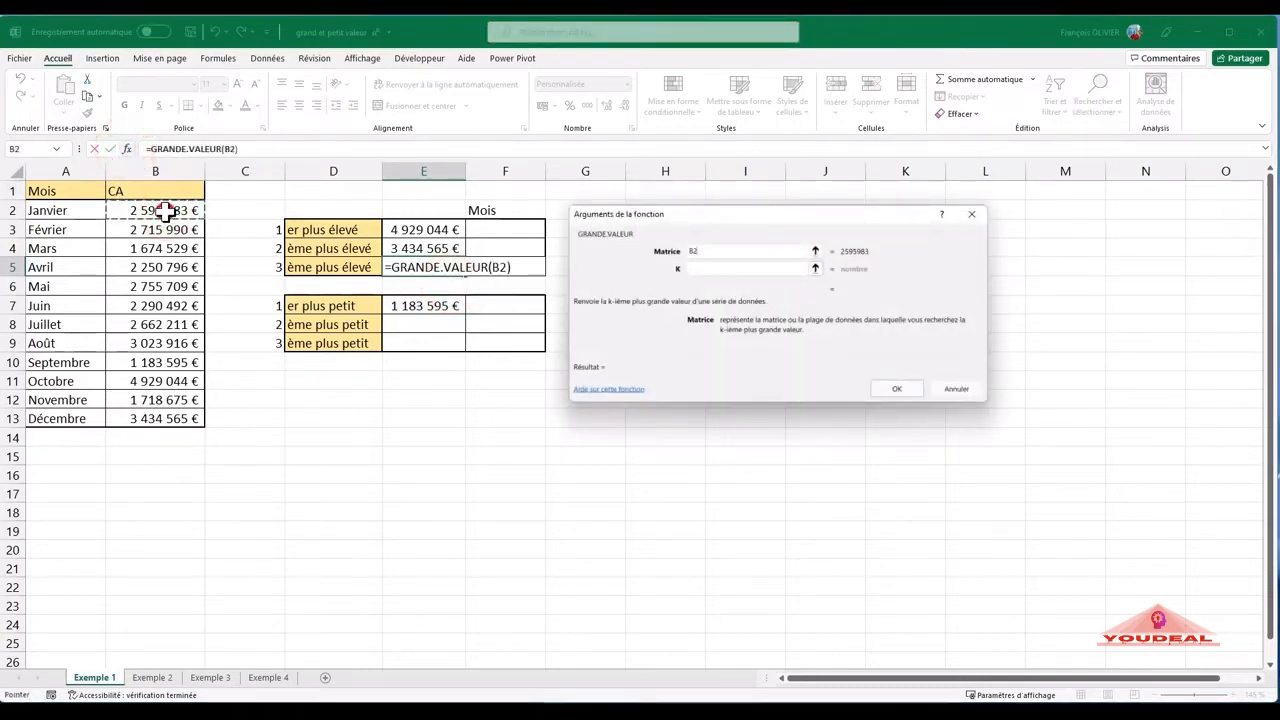
left_click_drag(170, 209, 158, 418)
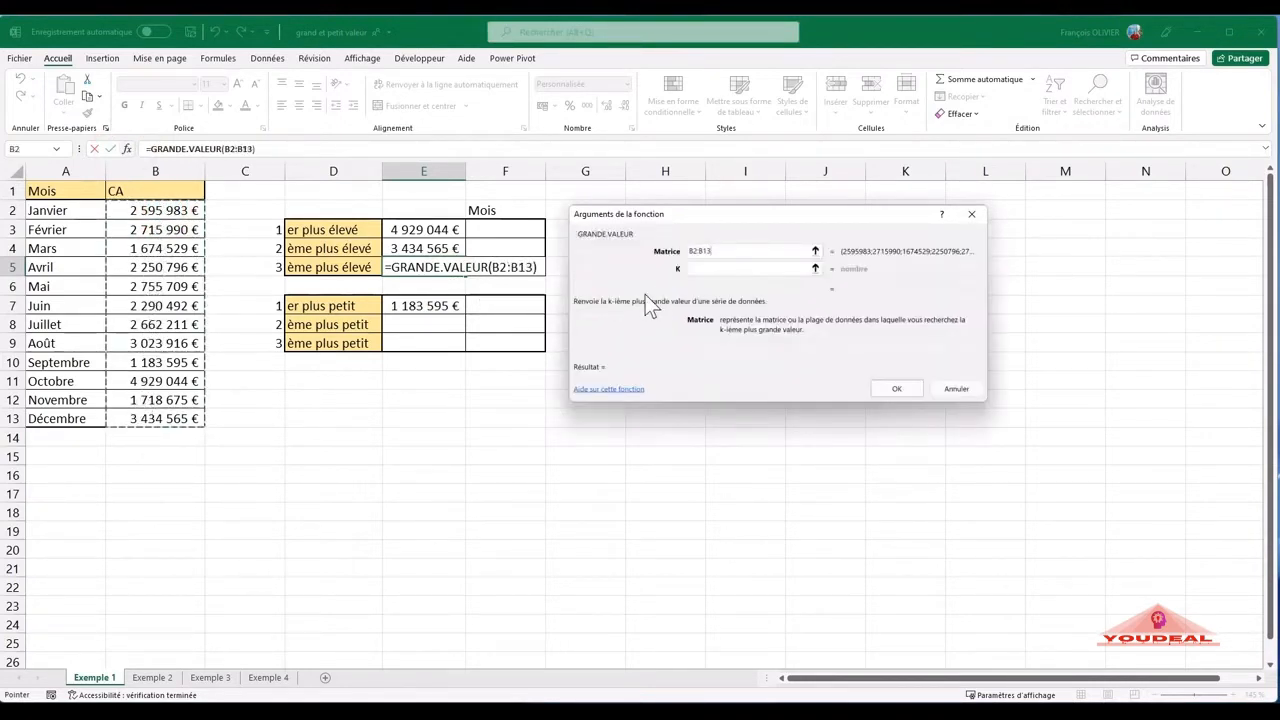
left_click(706, 268)
type("3")
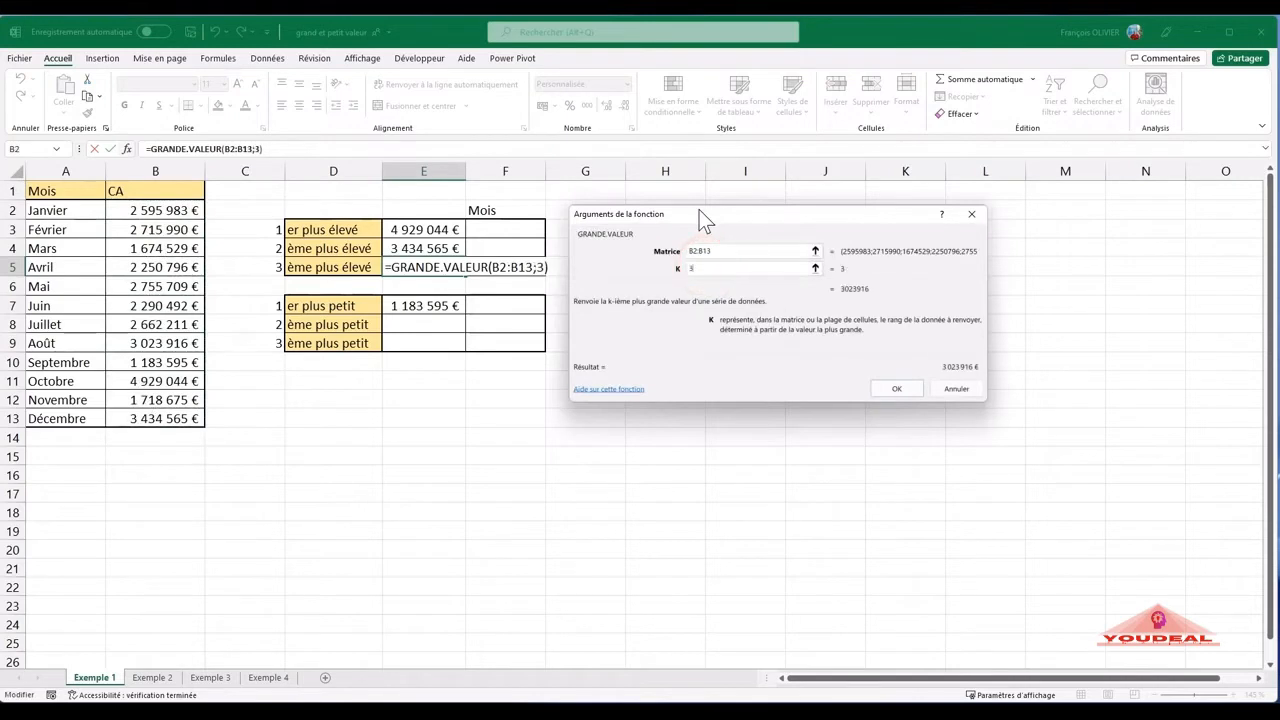
left_click(898, 388)
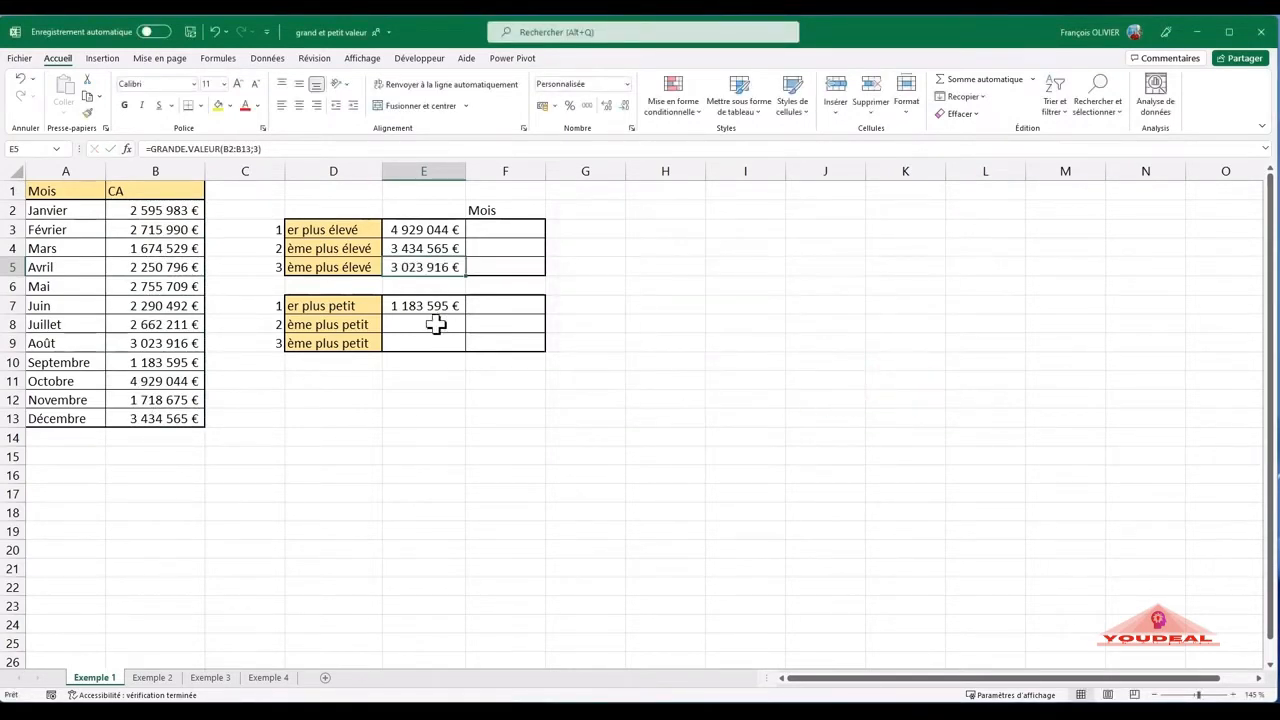
- Enter a PETITE.VALEUR formula in E8 with B2:B13 as Matrice and 2 as K for the second-lowest CA
left_click(436, 324)
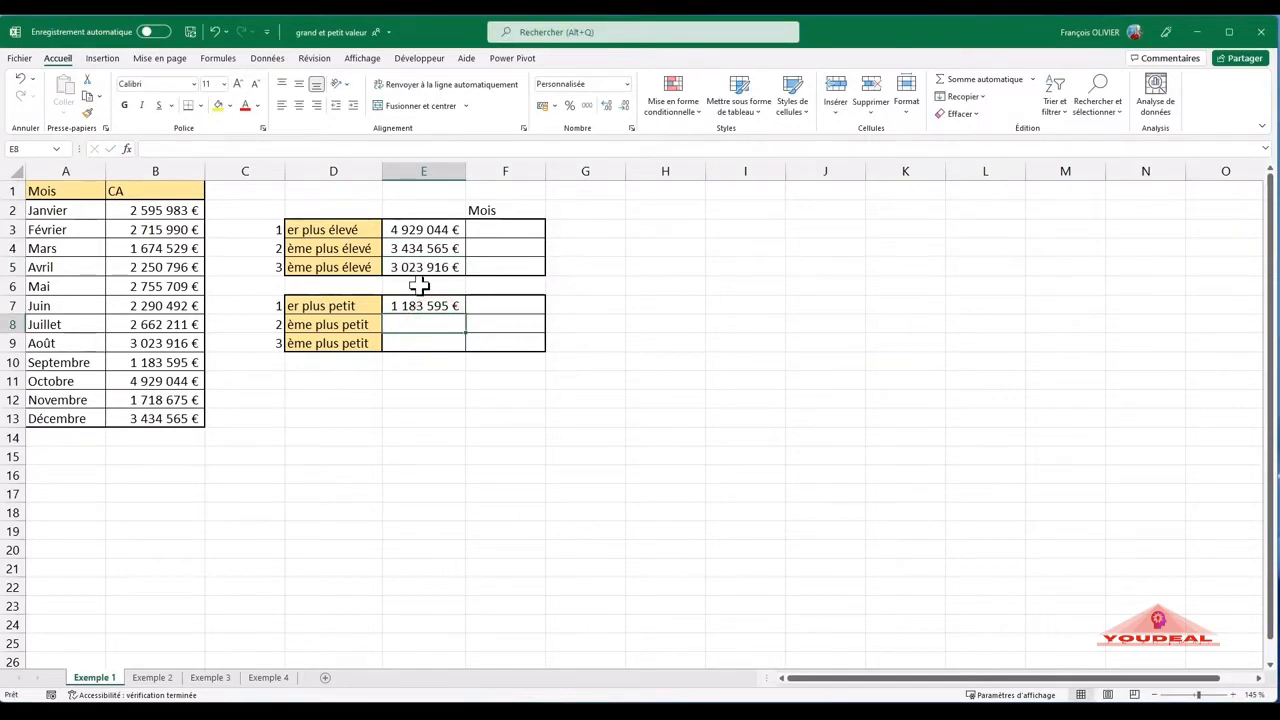
type("=pe")
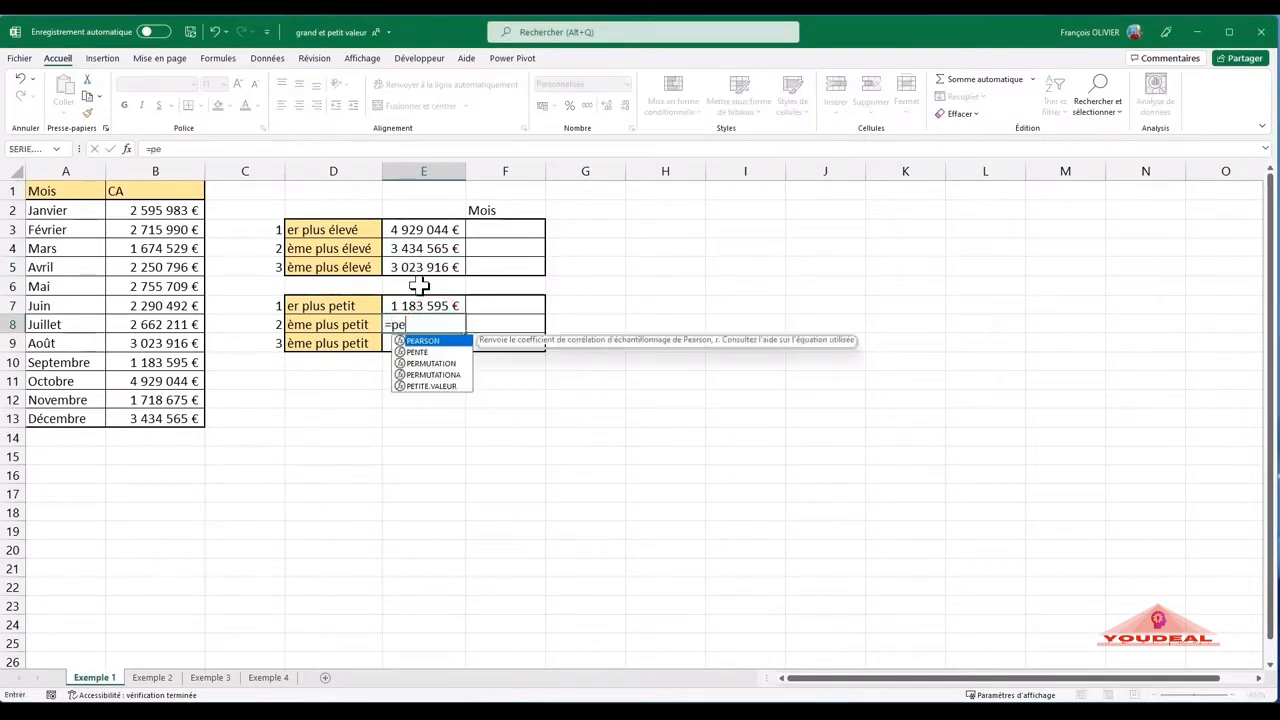
type("tit")
double_click(440, 341)
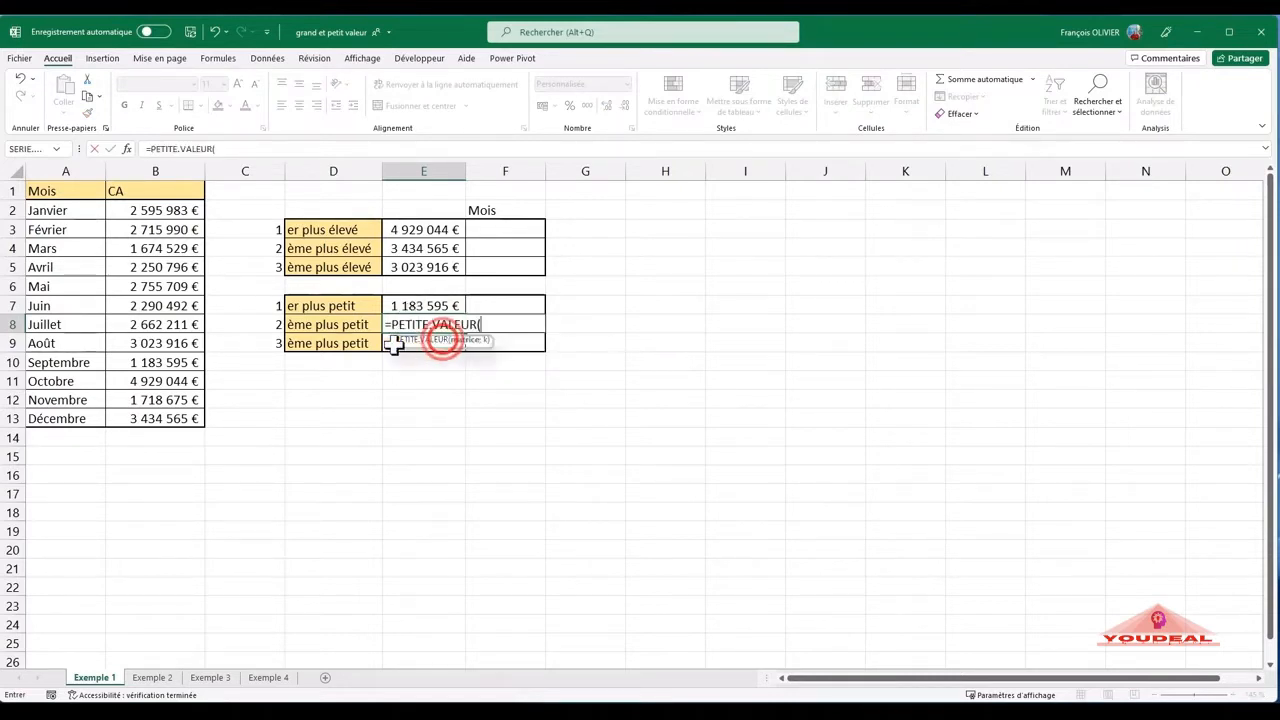
left_click(126, 148)
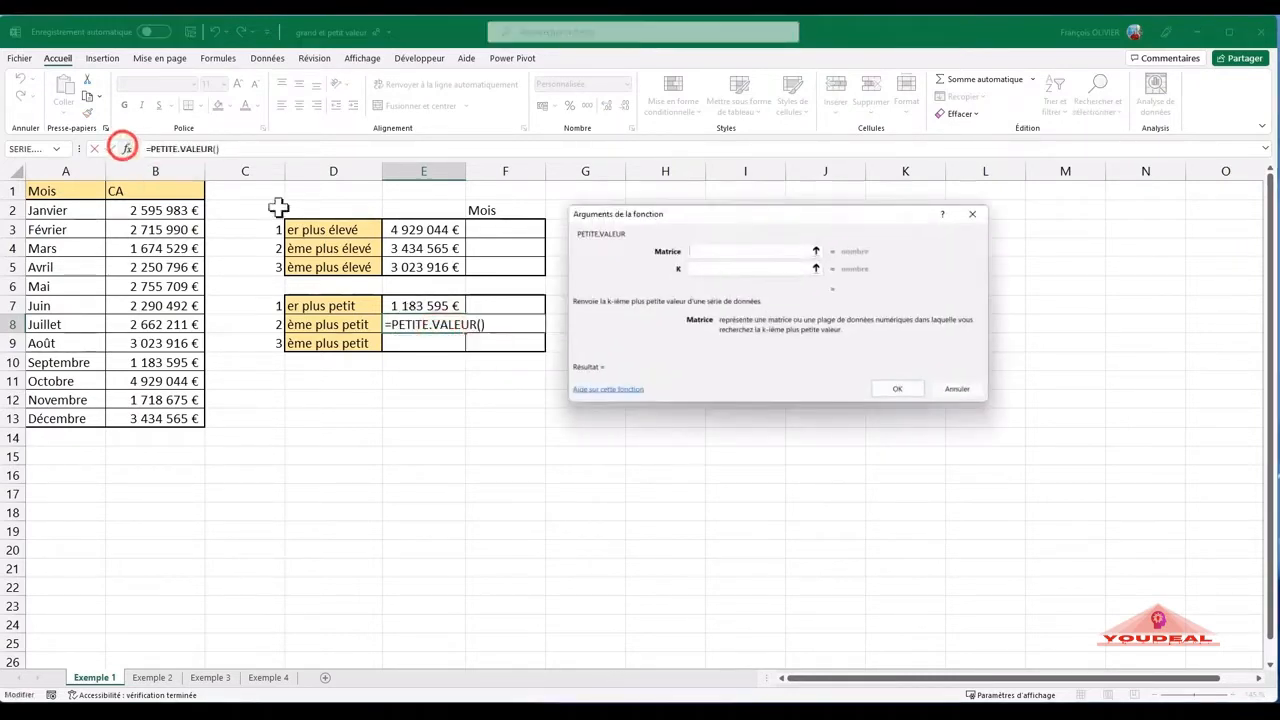
left_click_drag(165, 210, 150, 305)
left_click_drag(147, 399, 150, 418)
left_click(724, 271)
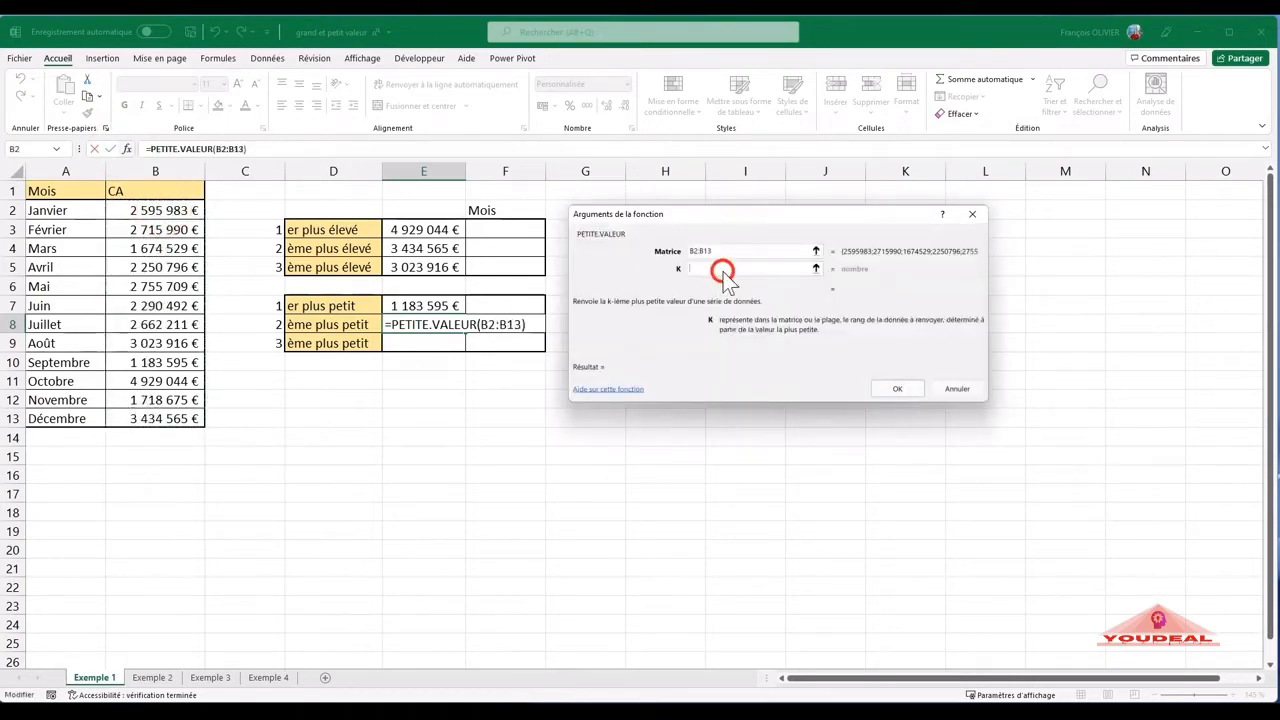
type("2")
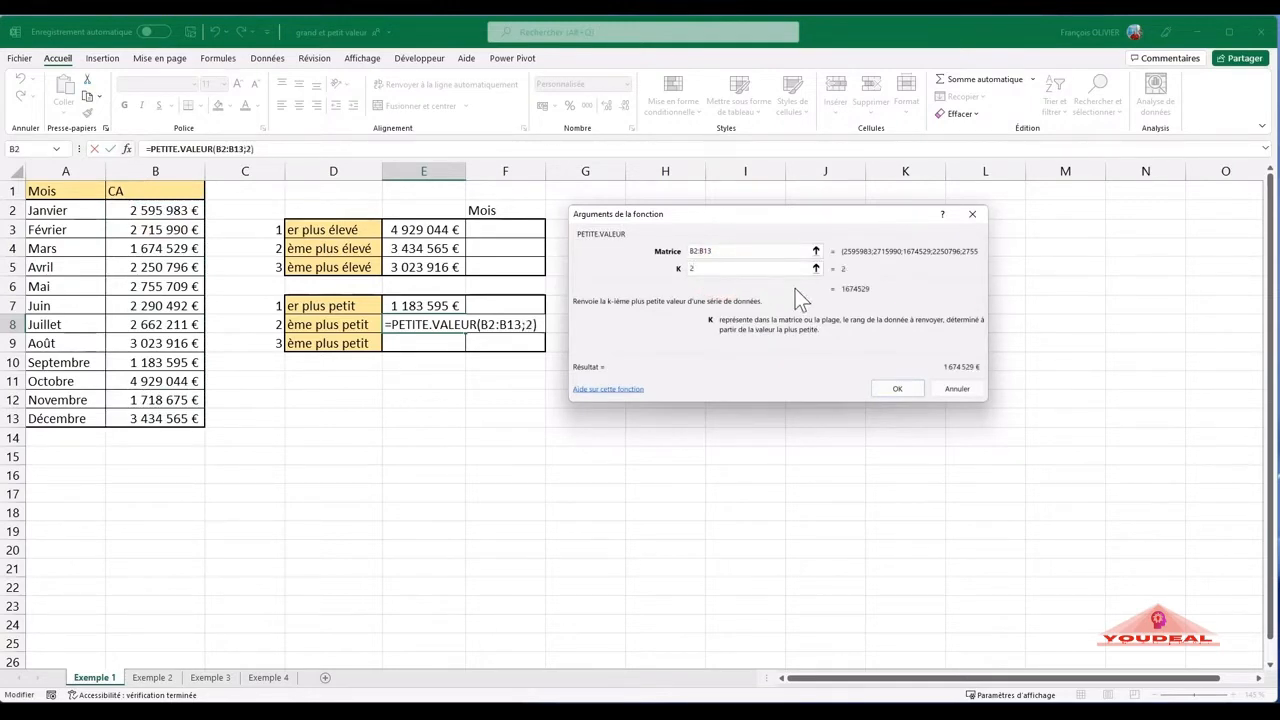
key("Return")
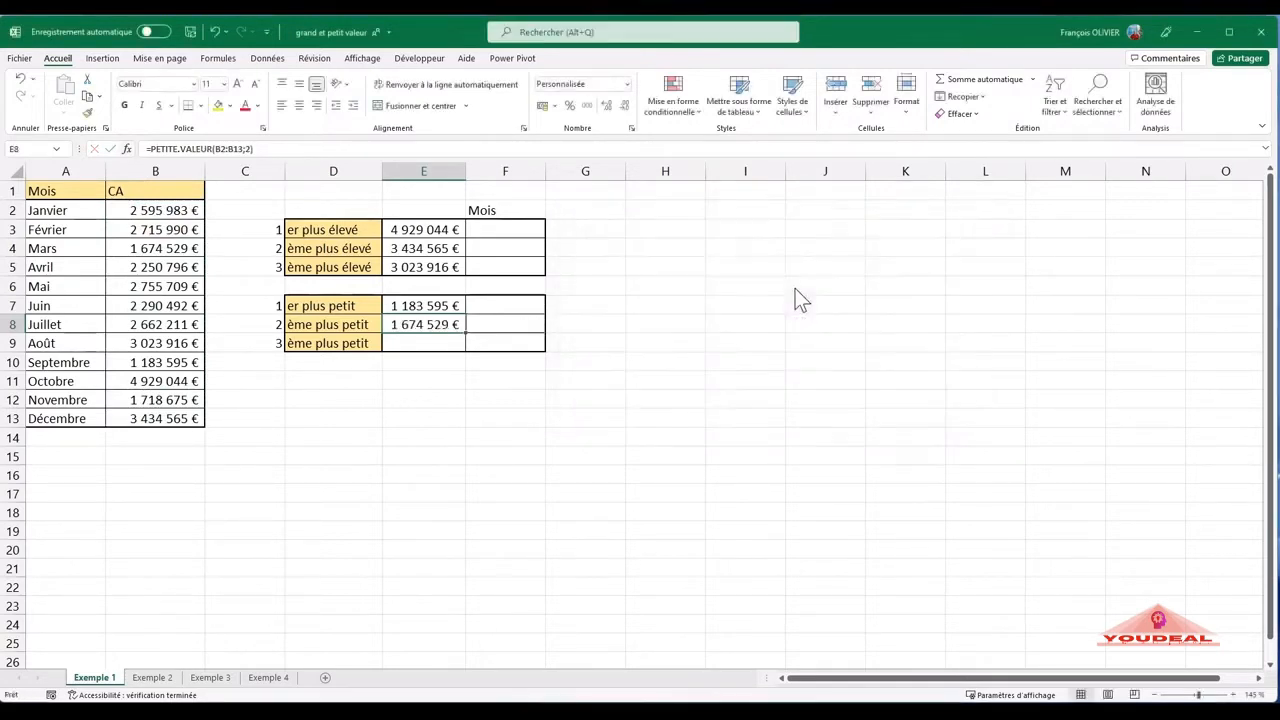
- Enter a PETITE.VALEUR formula in E9 with B2:B13 as Matrice and 3 as K for the third-lowest CA
left_click(436, 341)
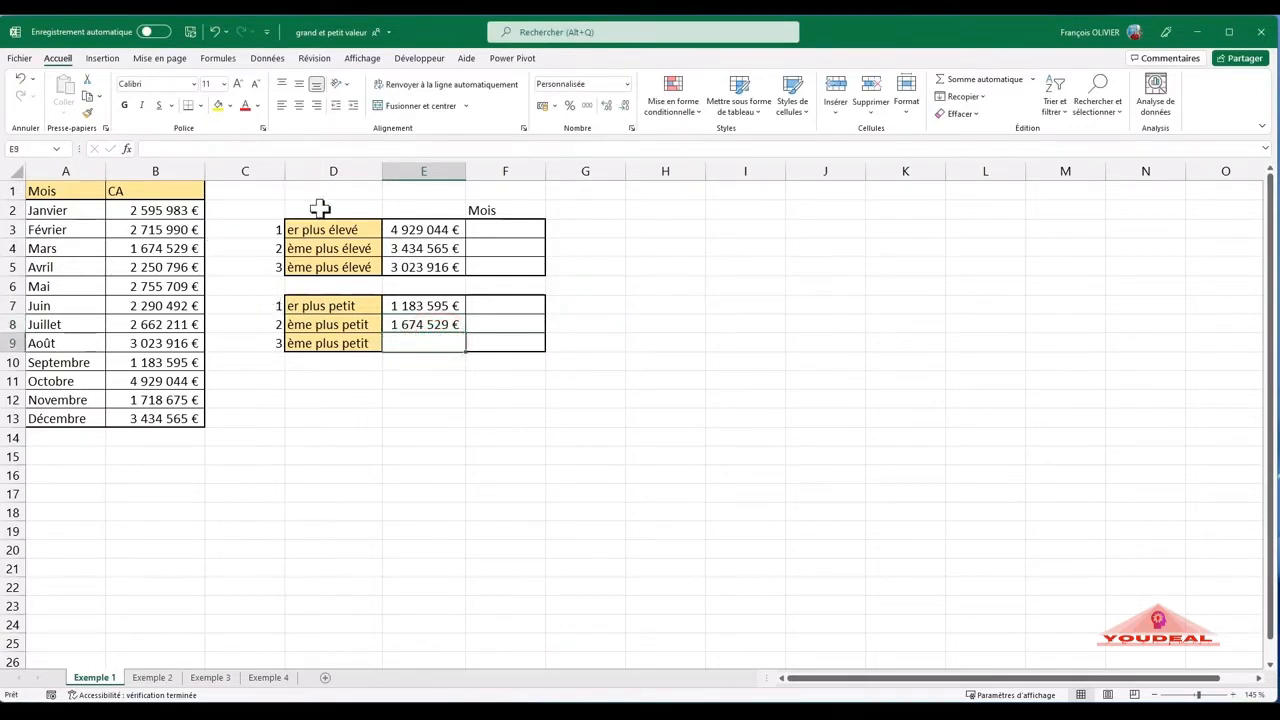
type("=")
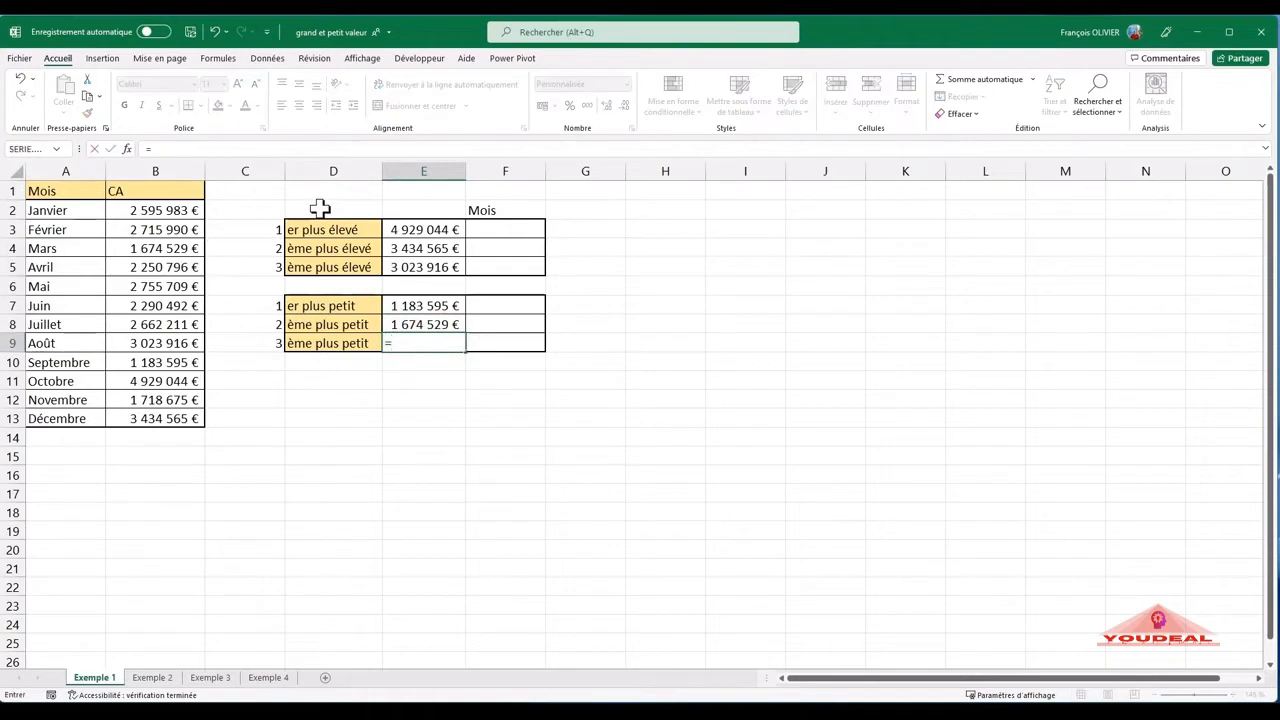
type("petit")
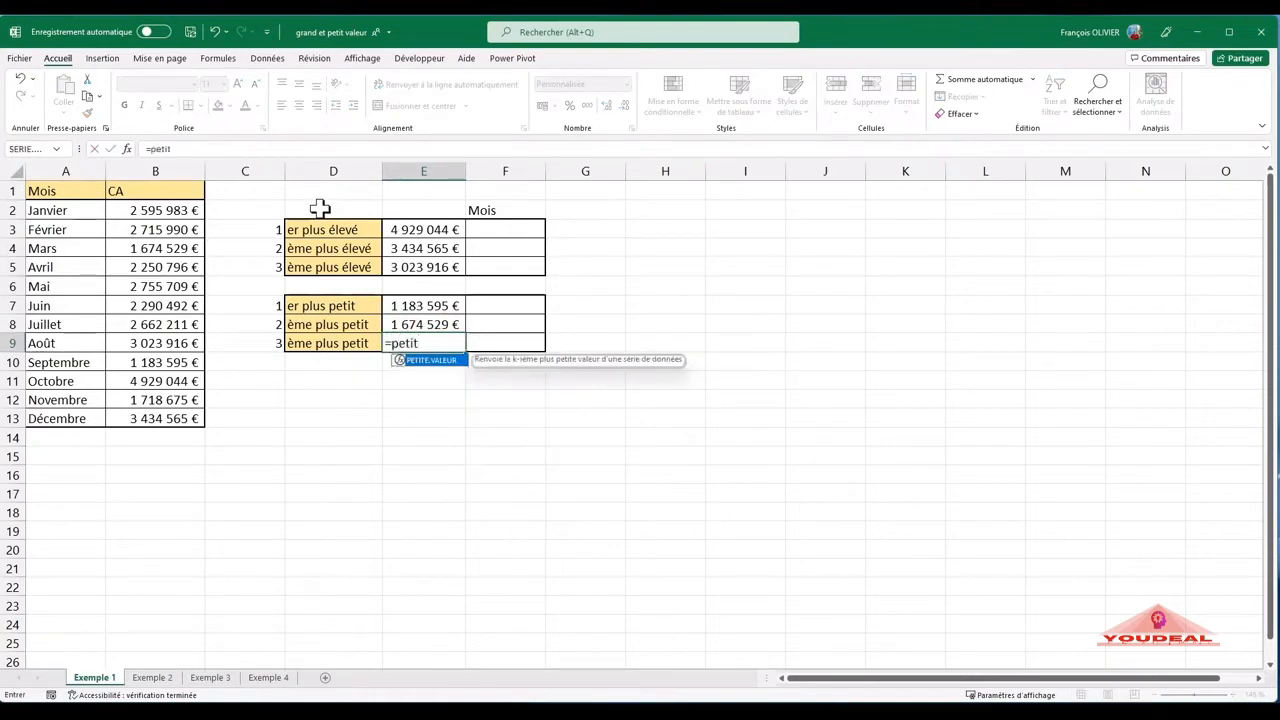
double_click(421, 359)
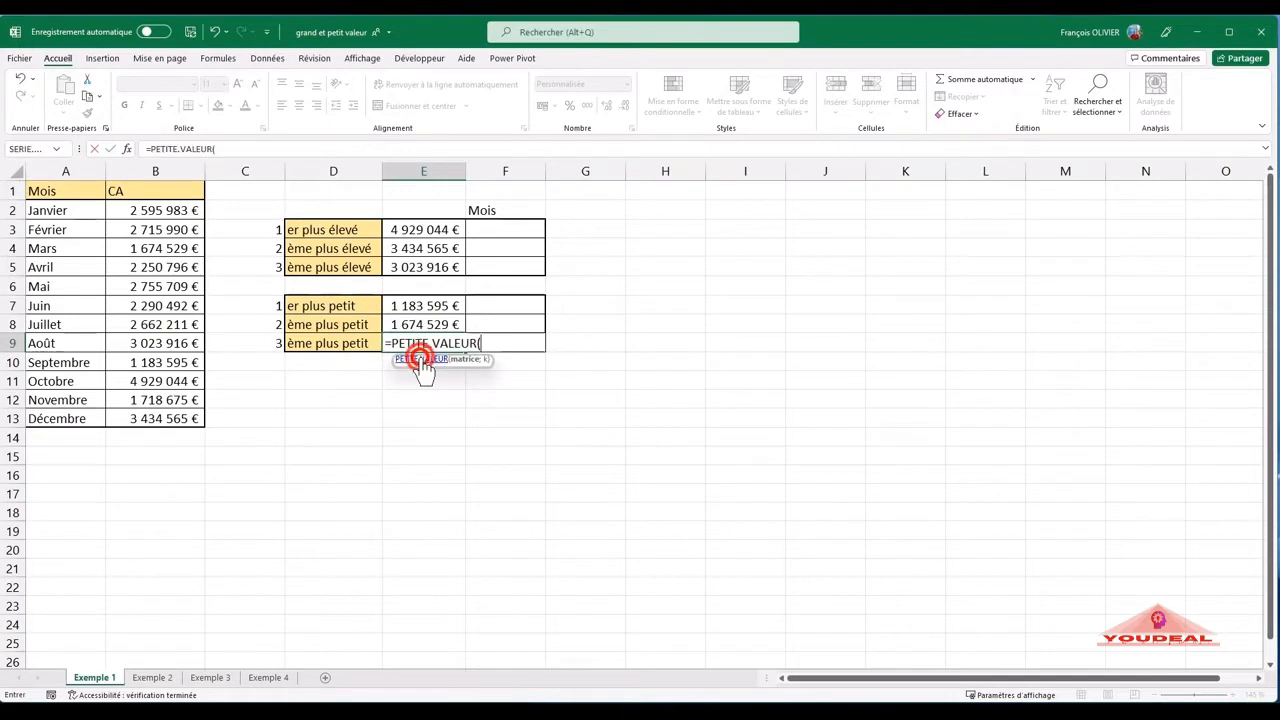
left_click(127, 149)
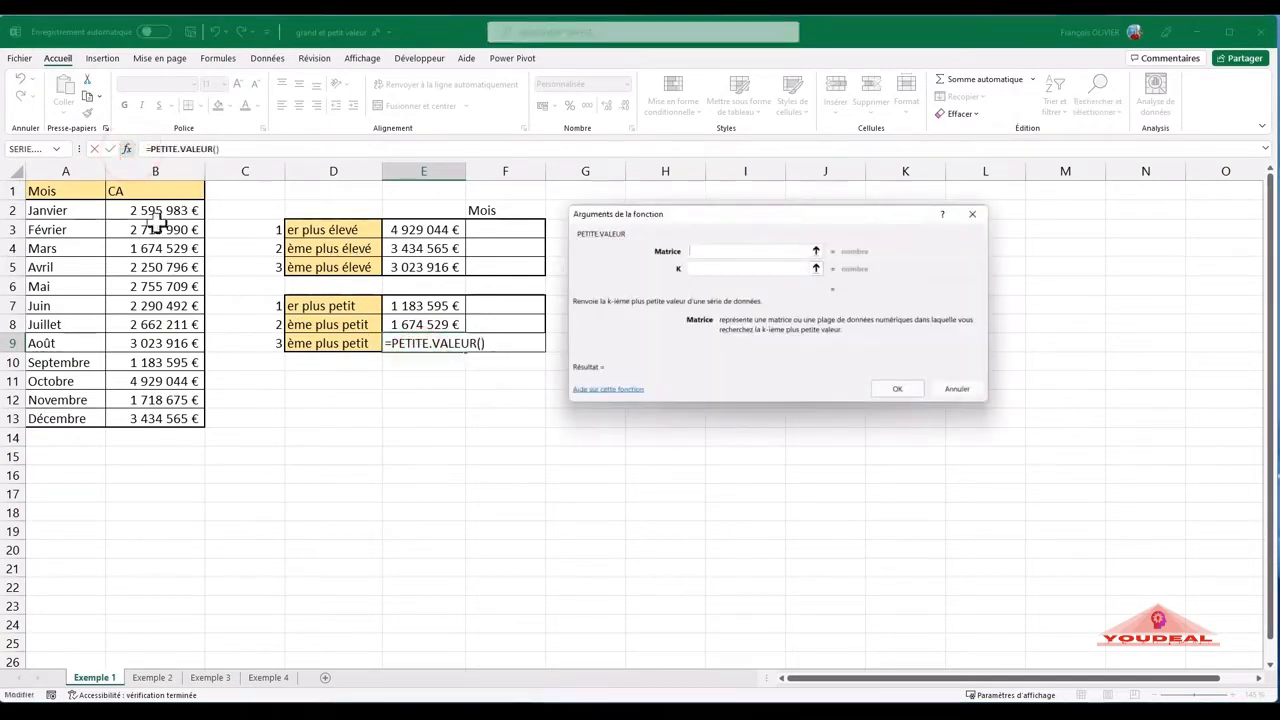
left_click_drag(150, 212, 149, 417)
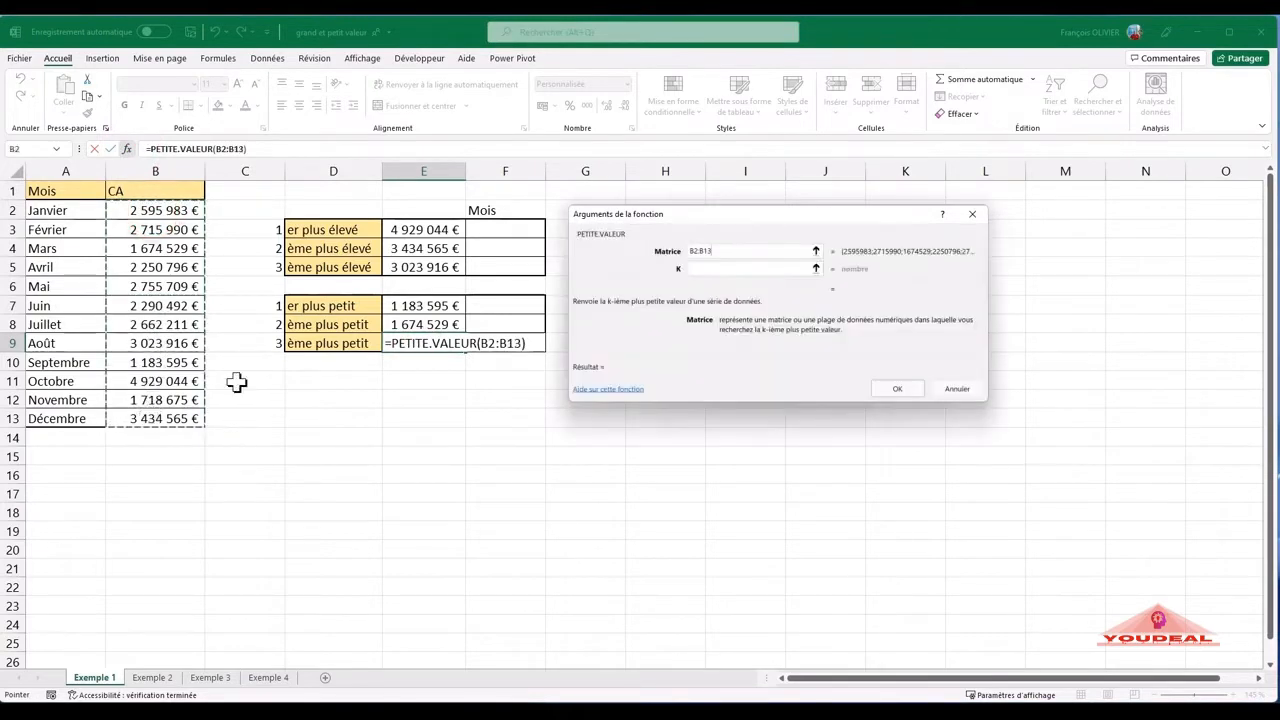
left_click(718, 267)
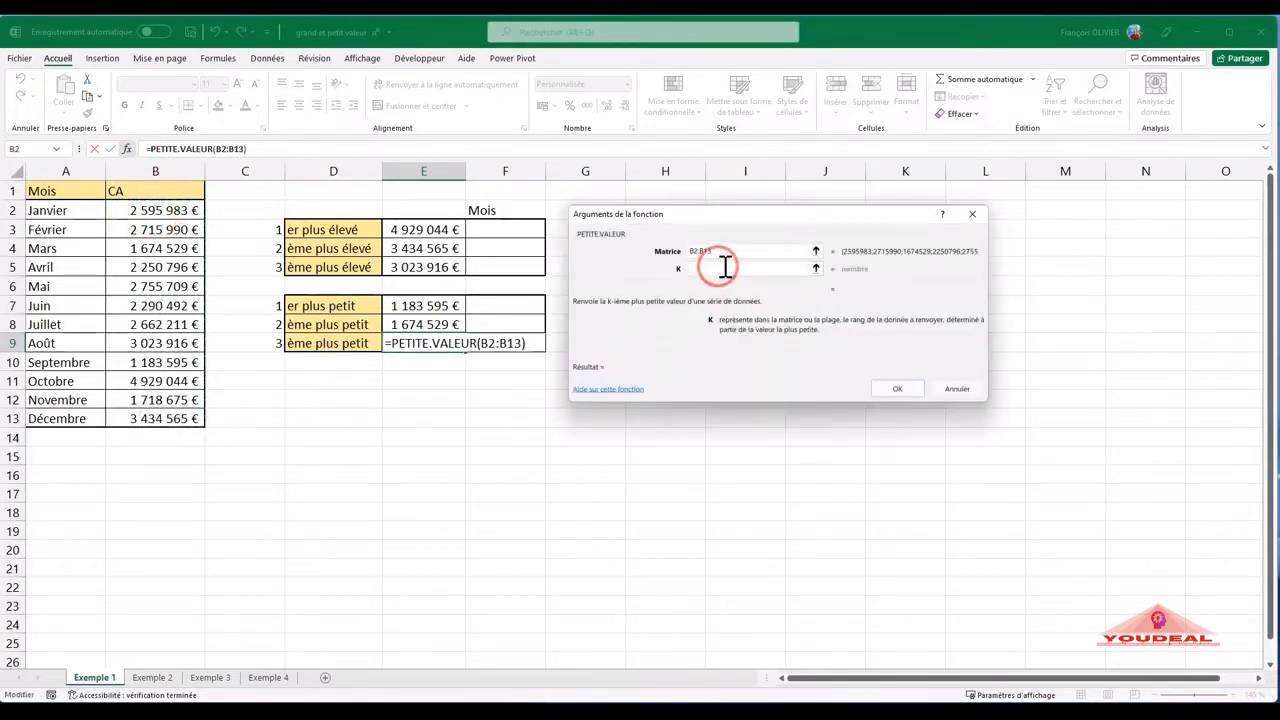
type("3")
left_click(893, 389)
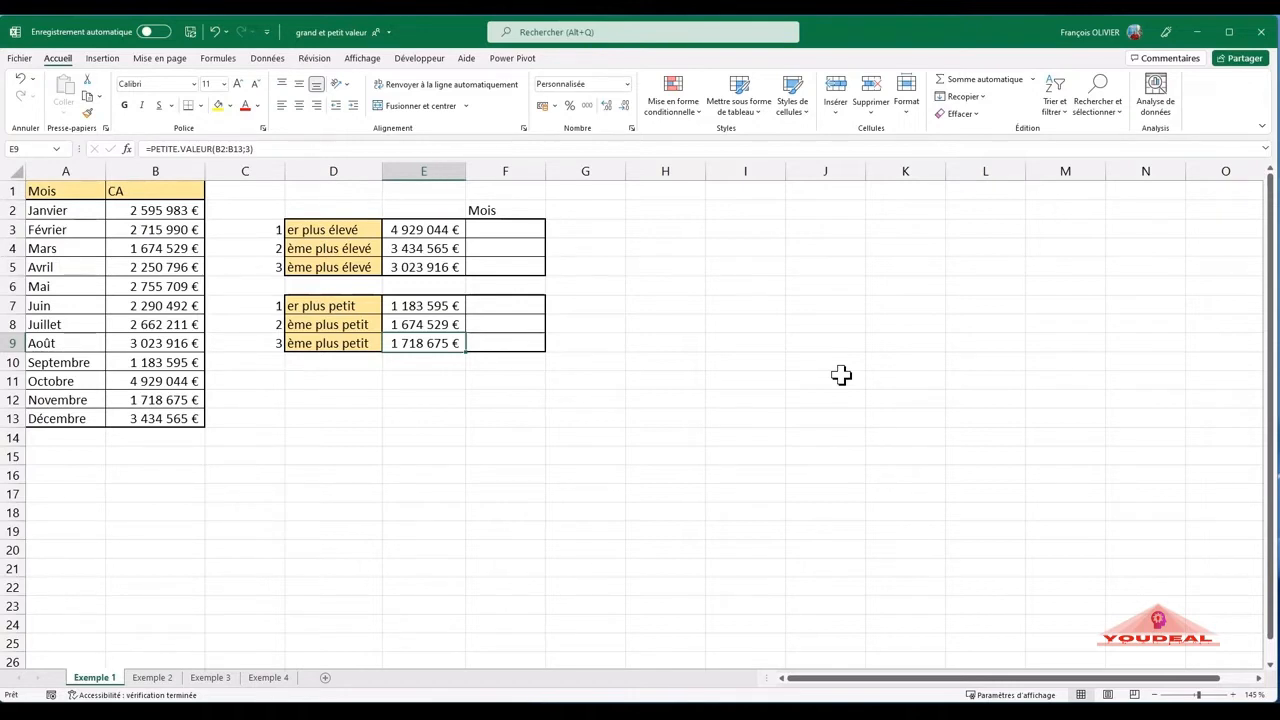
- Trace the highest CA in E3 back to its row in the CA column and the matching month in column A
left_click(429, 230)
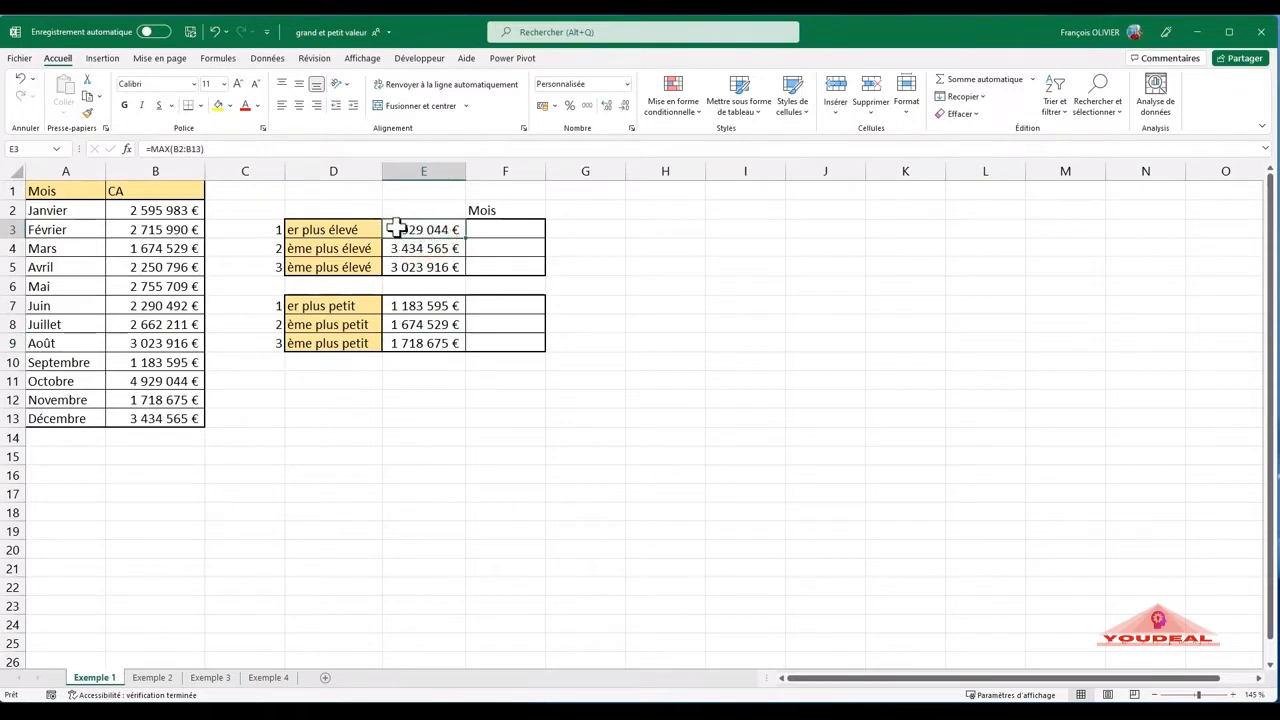
left_click(170, 382)
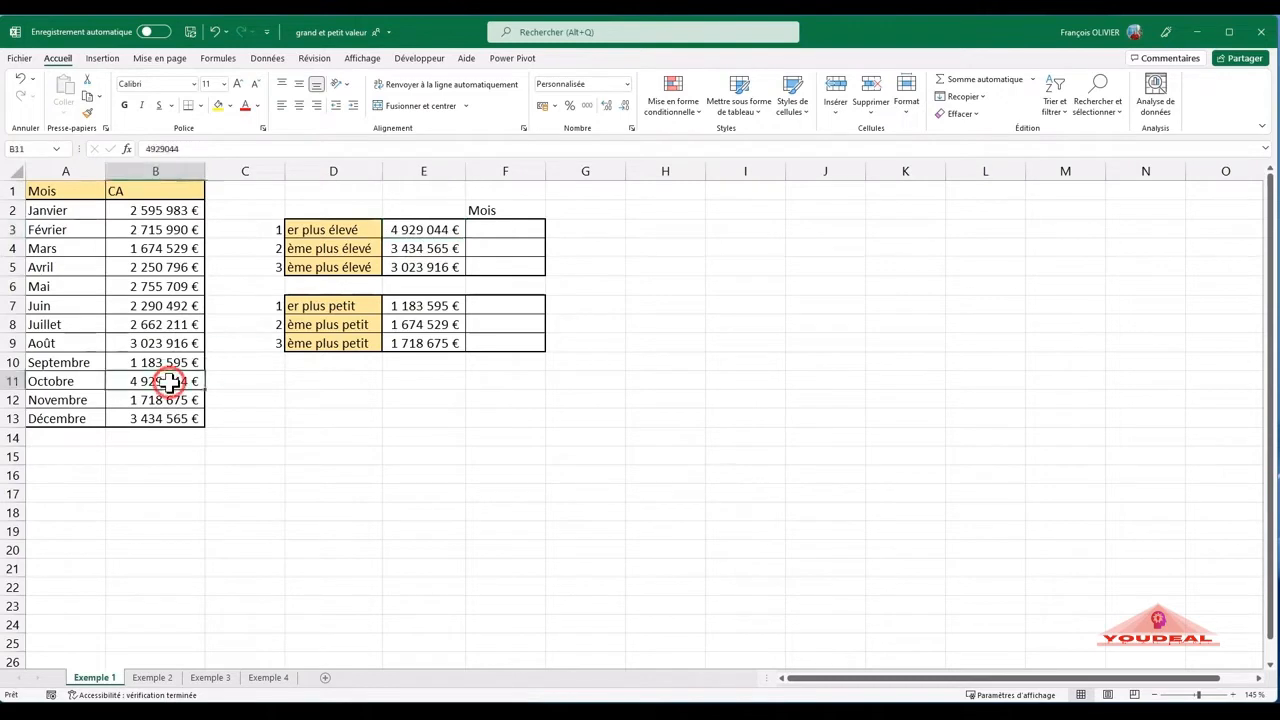
left_click(60, 381)
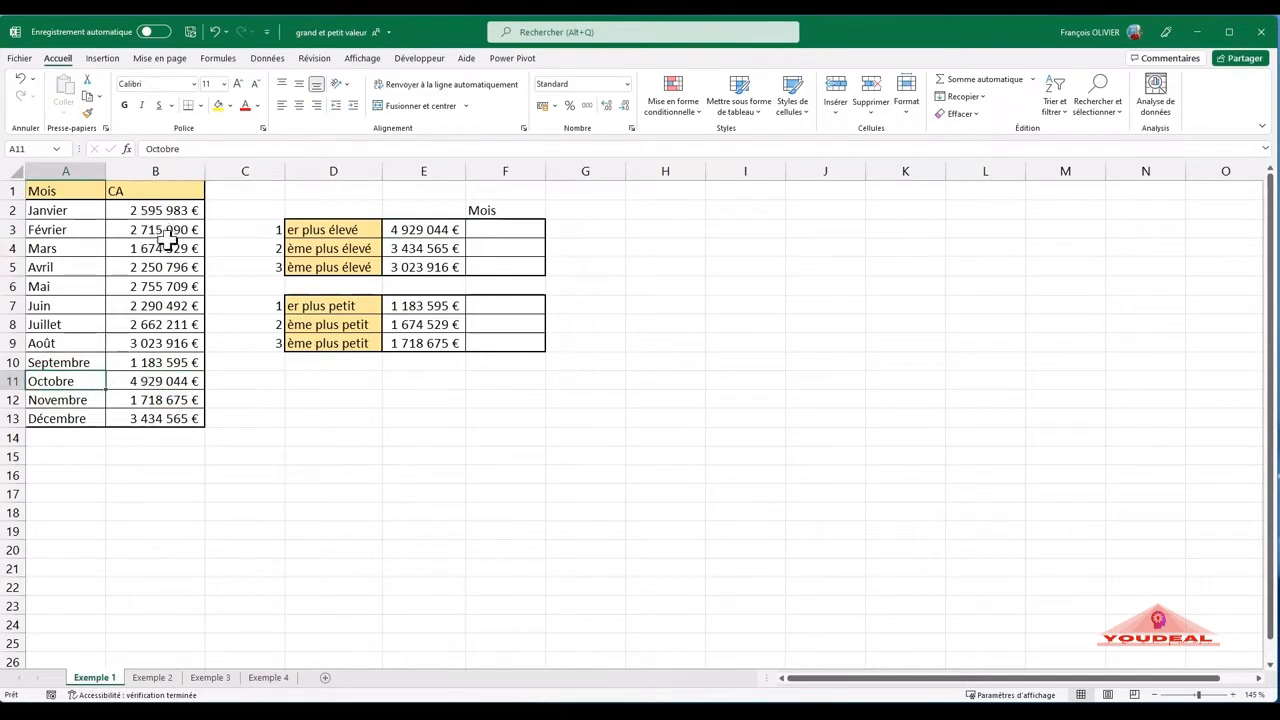
left_click(157, 381)
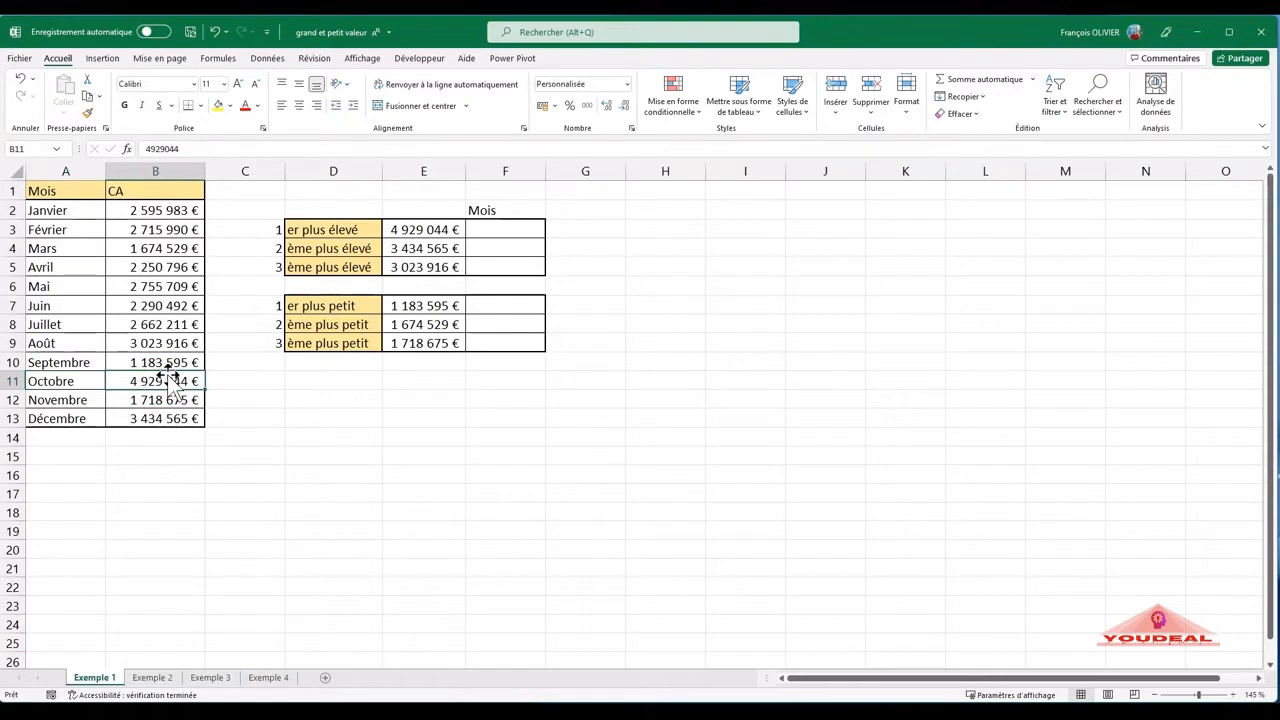
left_click(60, 381)
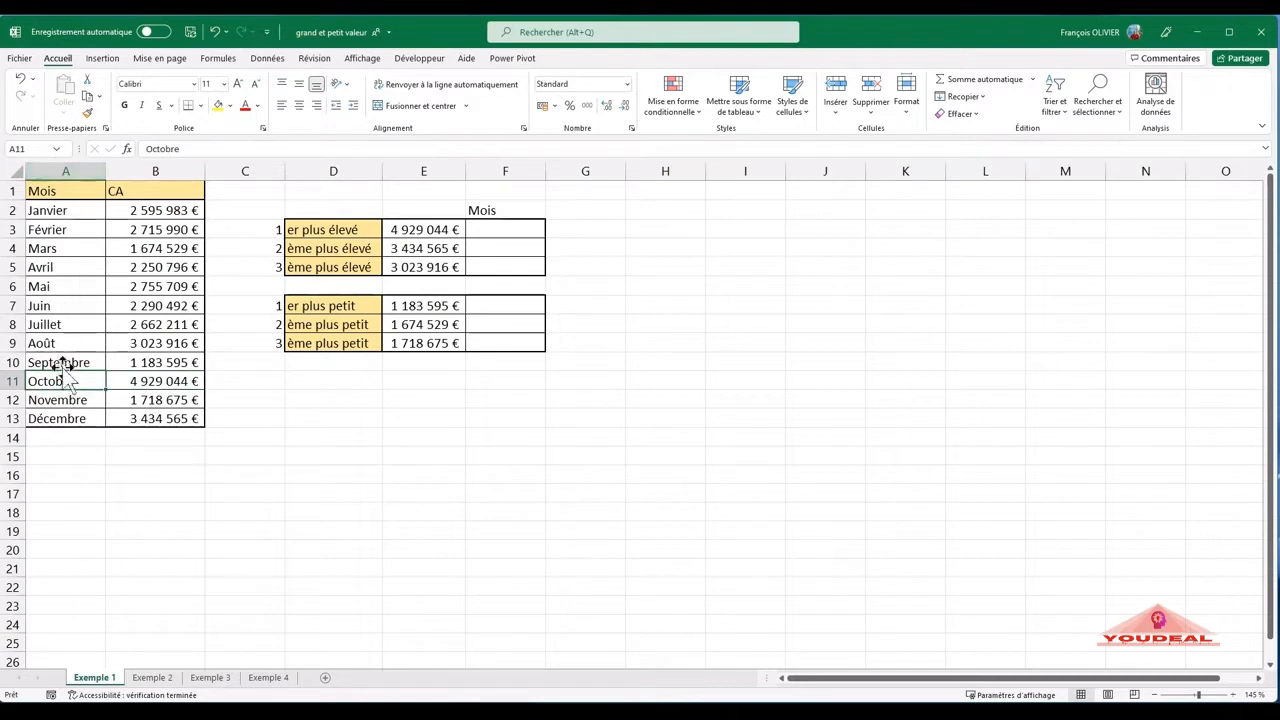
left_click(140, 380)
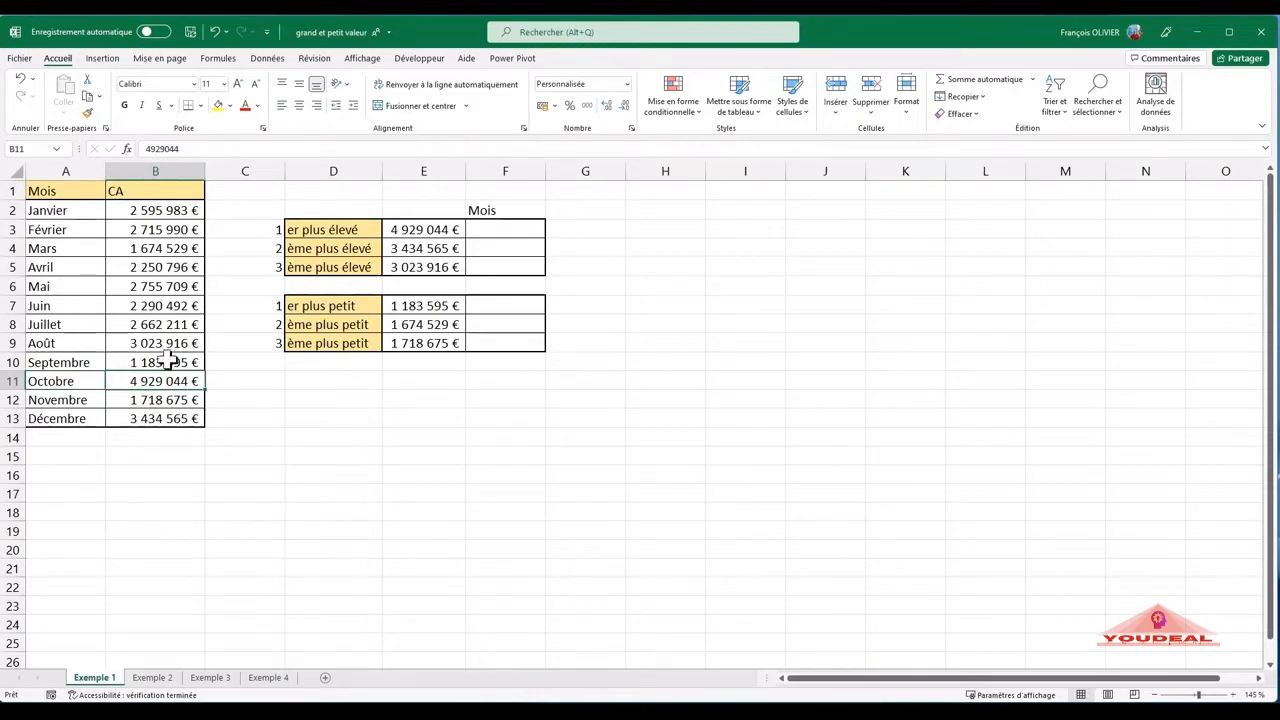
- Begin a RECHERCHEX formula in F3 with E3 as Valeur_cherchée
left_click(492, 232)
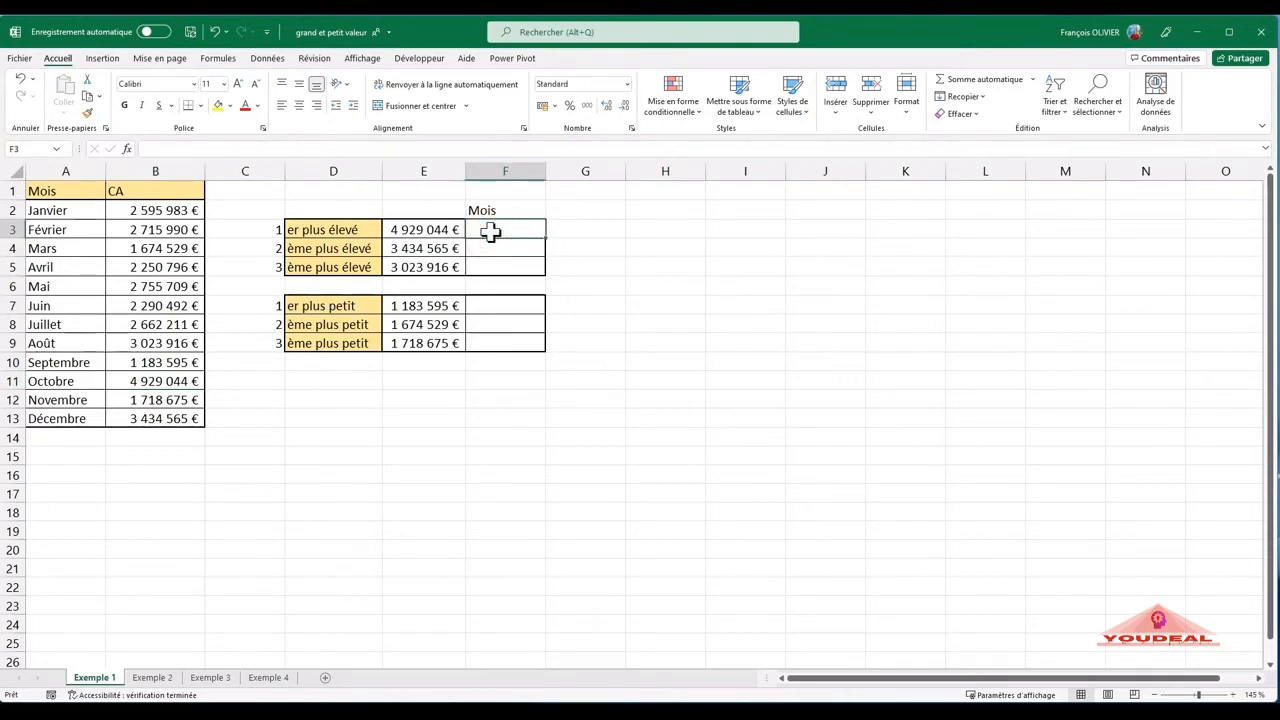
type("=")
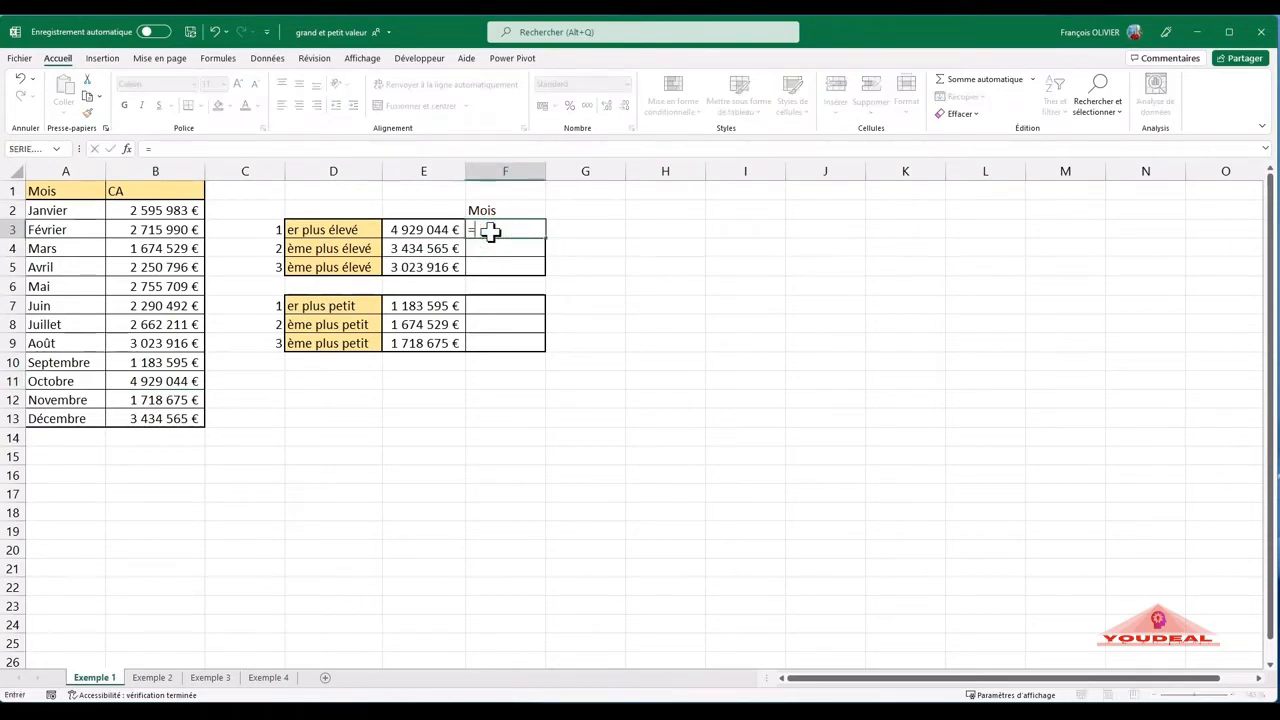
type("reche")
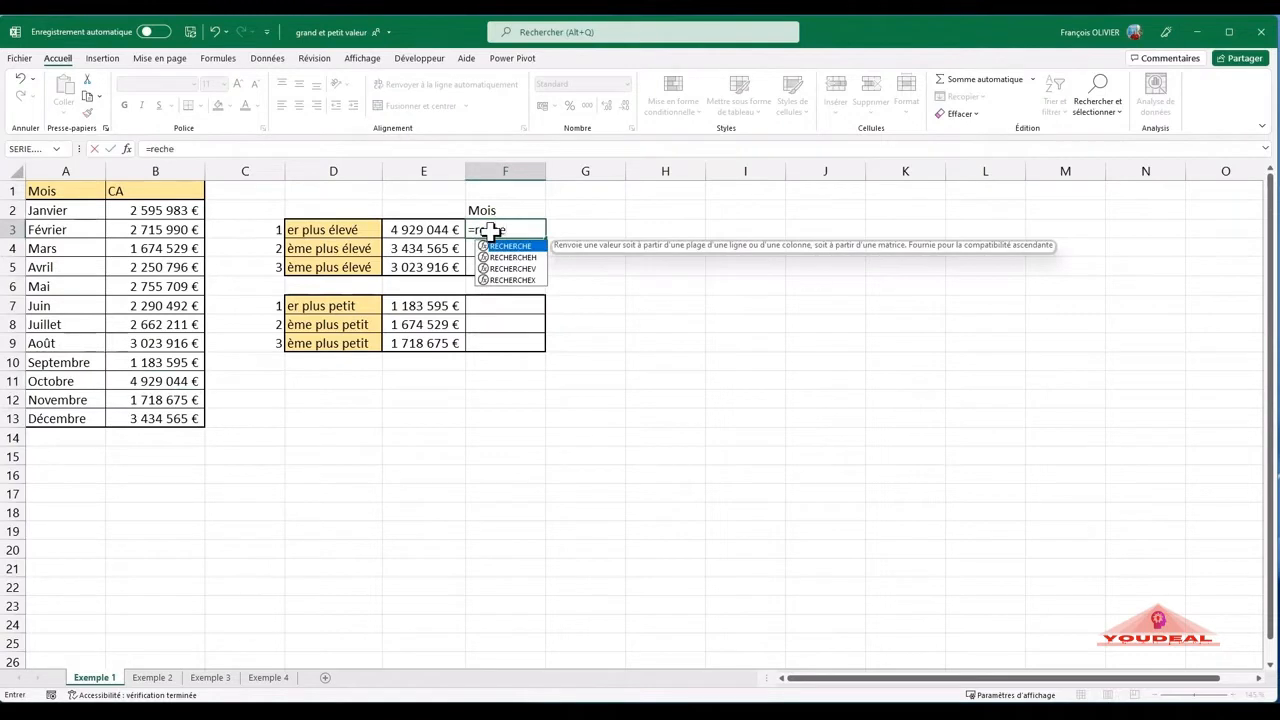
double_click(521, 281)
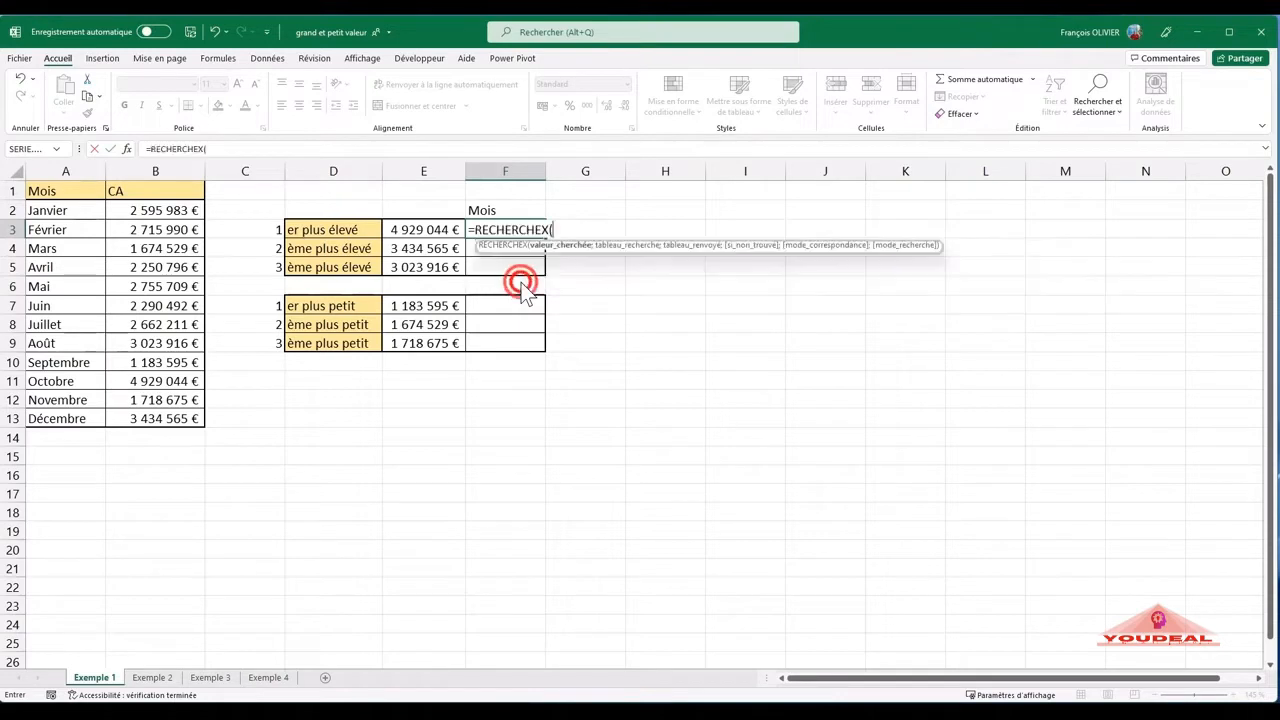
left_click(127, 148)
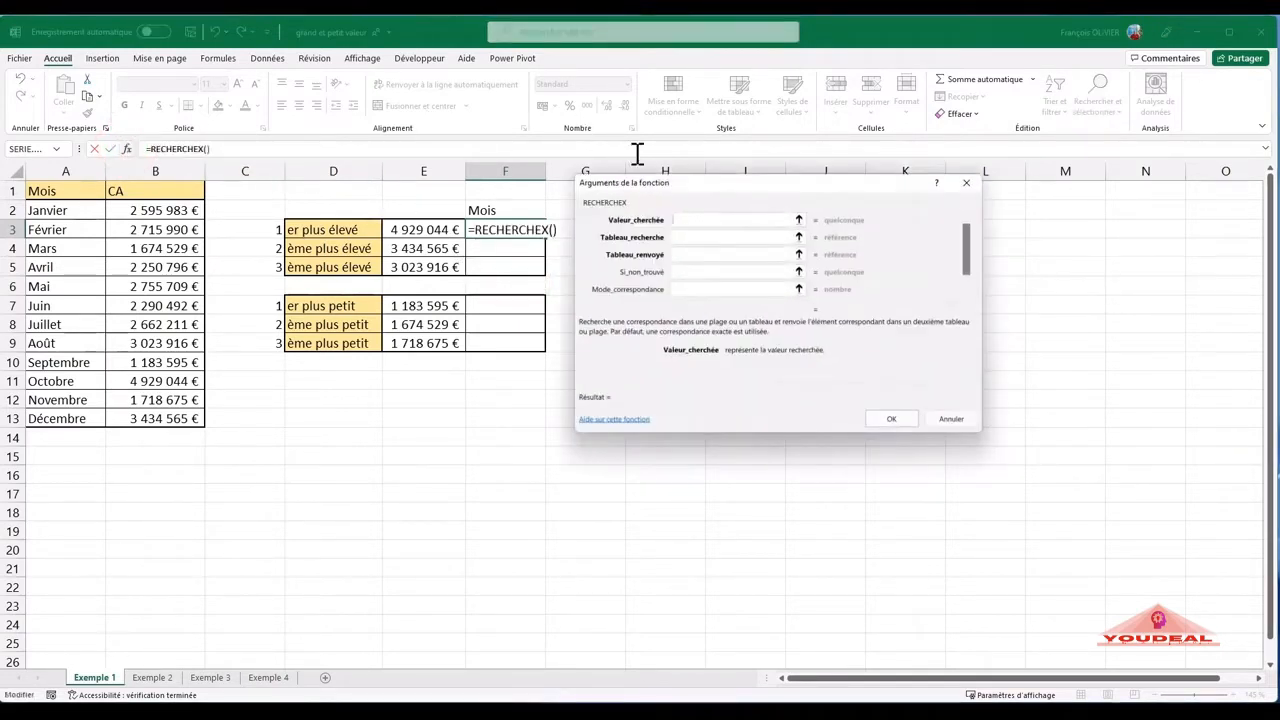
left_click(438, 226)
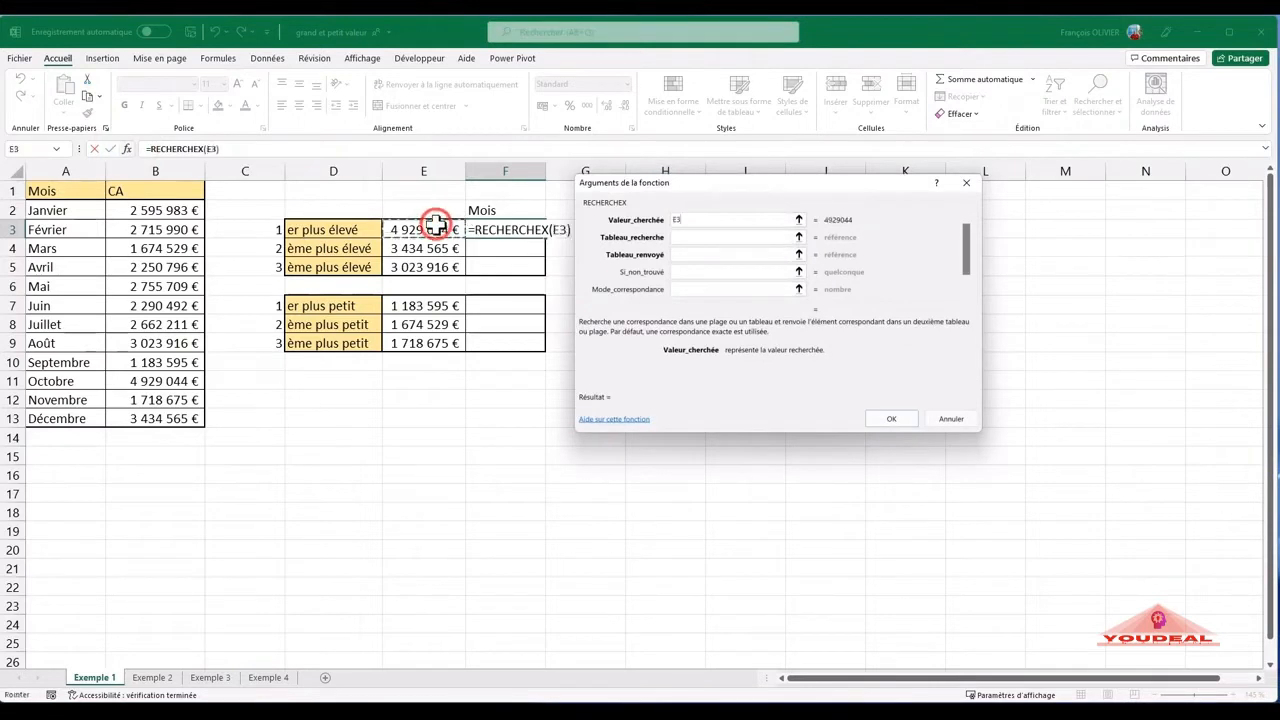
- Complete the RECHERCHEX in F3 with B:B as Tableau_recherche, A:A as Tableau_renvoyé and 0 as Mode_correspondance
left_click(687, 237)
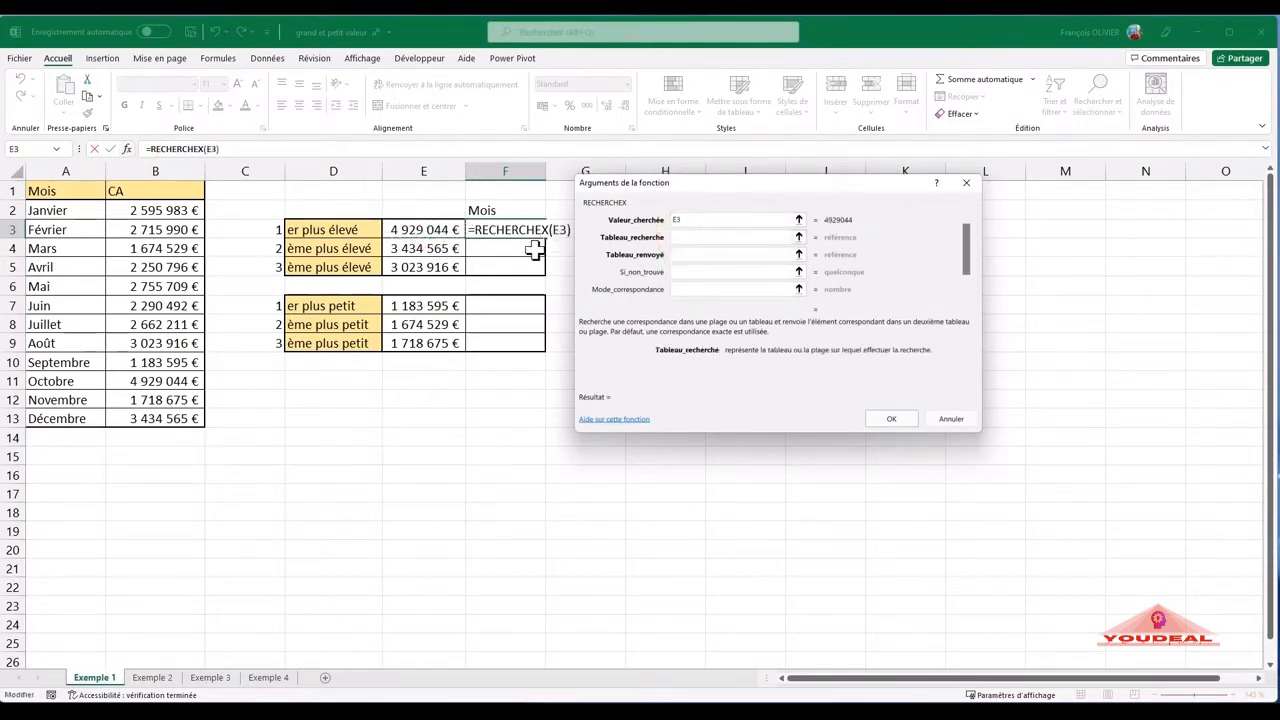
left_click(186, 170)
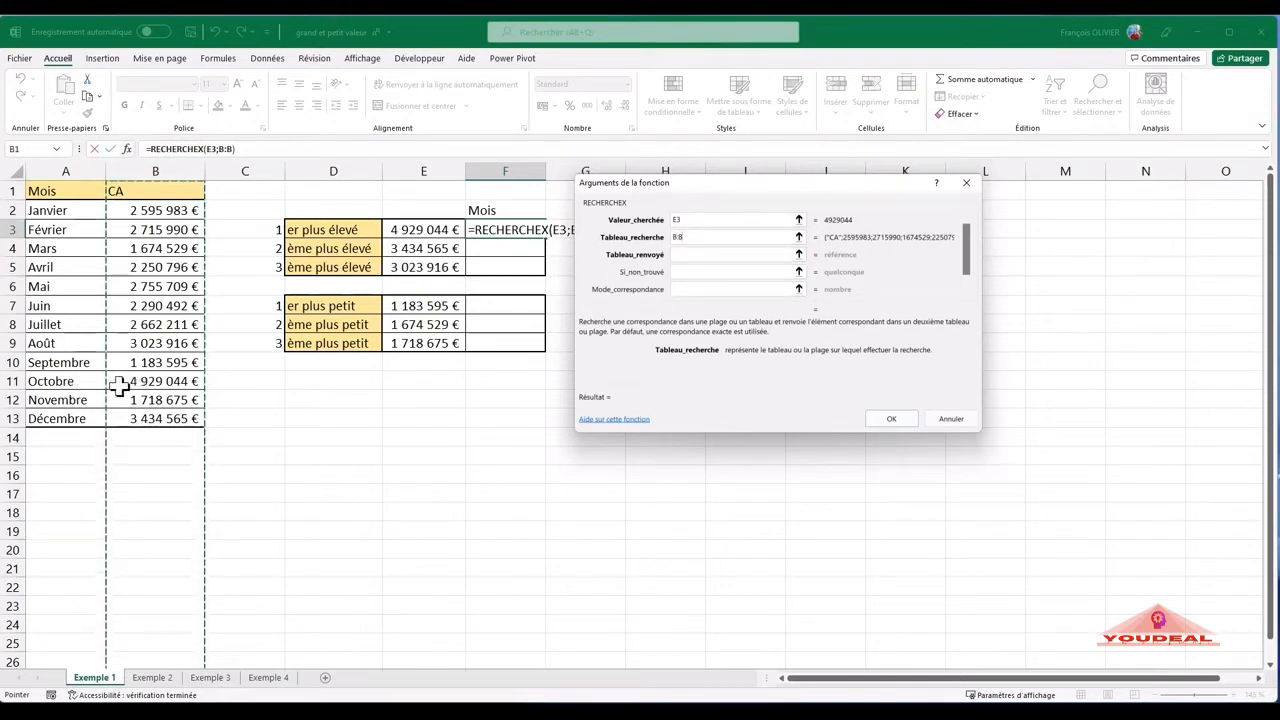
left_click(688, 254)
left_click(73, 165)
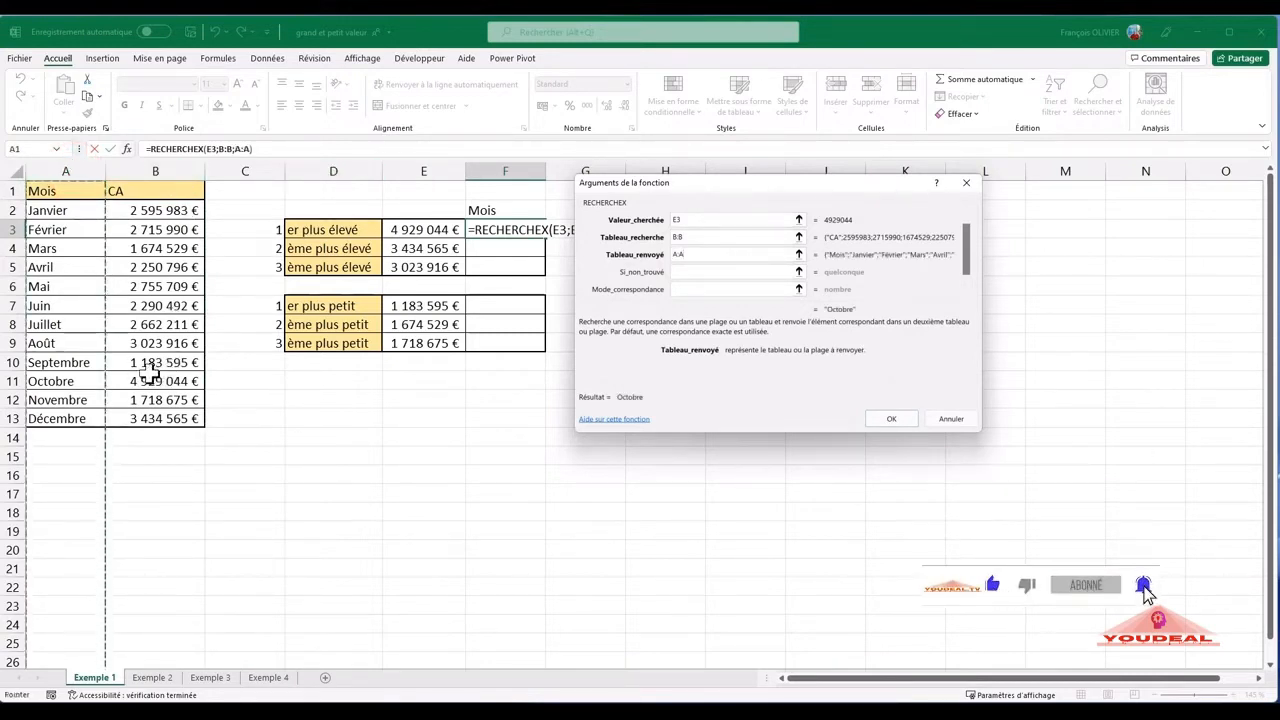
left_click(688, 272)
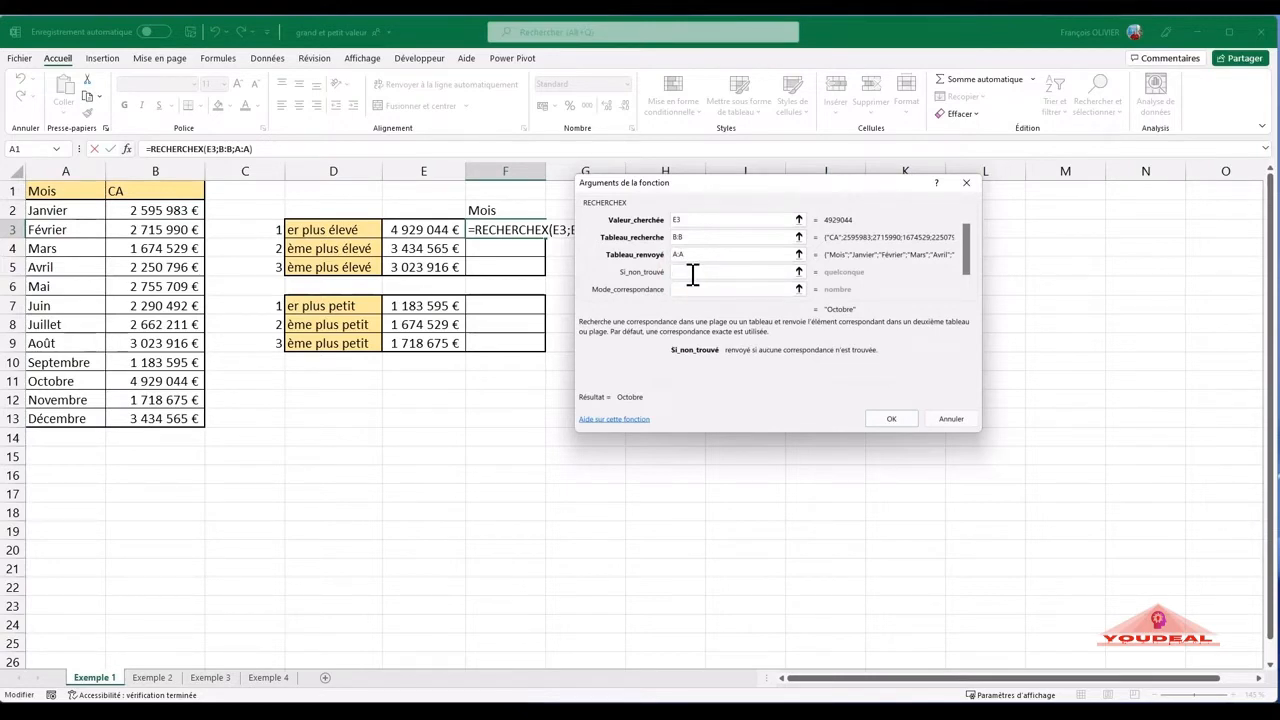
left_click(688, 290)
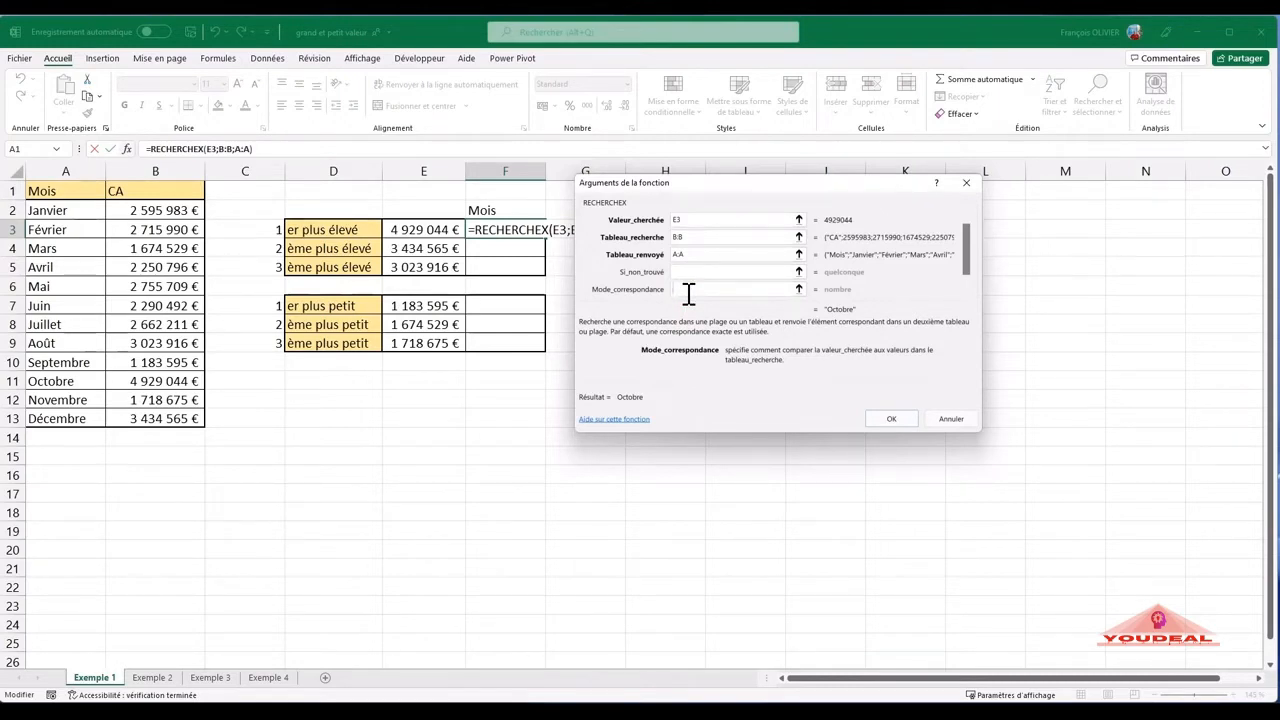
type("0")
left_click(891, 419)
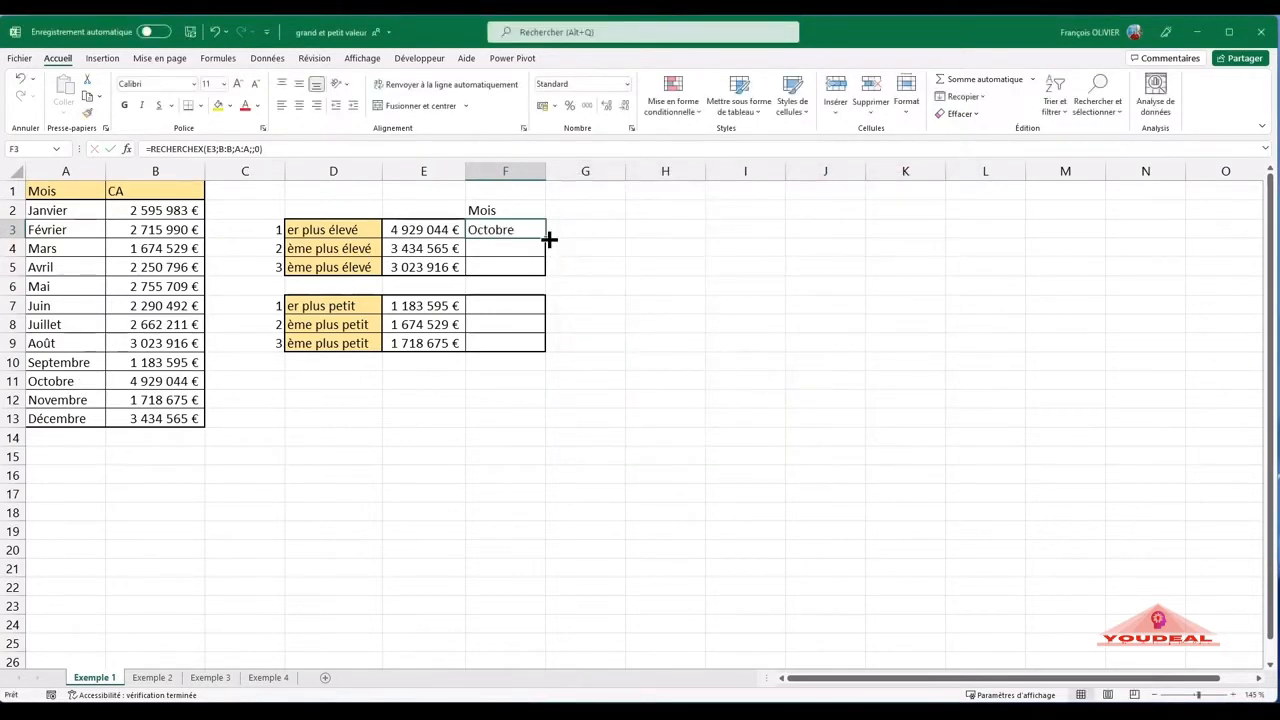
- Copy the RECHERCHEX formula from F3 down to F9 and select F6 in the row between the two tables
left_click_drag(547, 234, 530, 344)
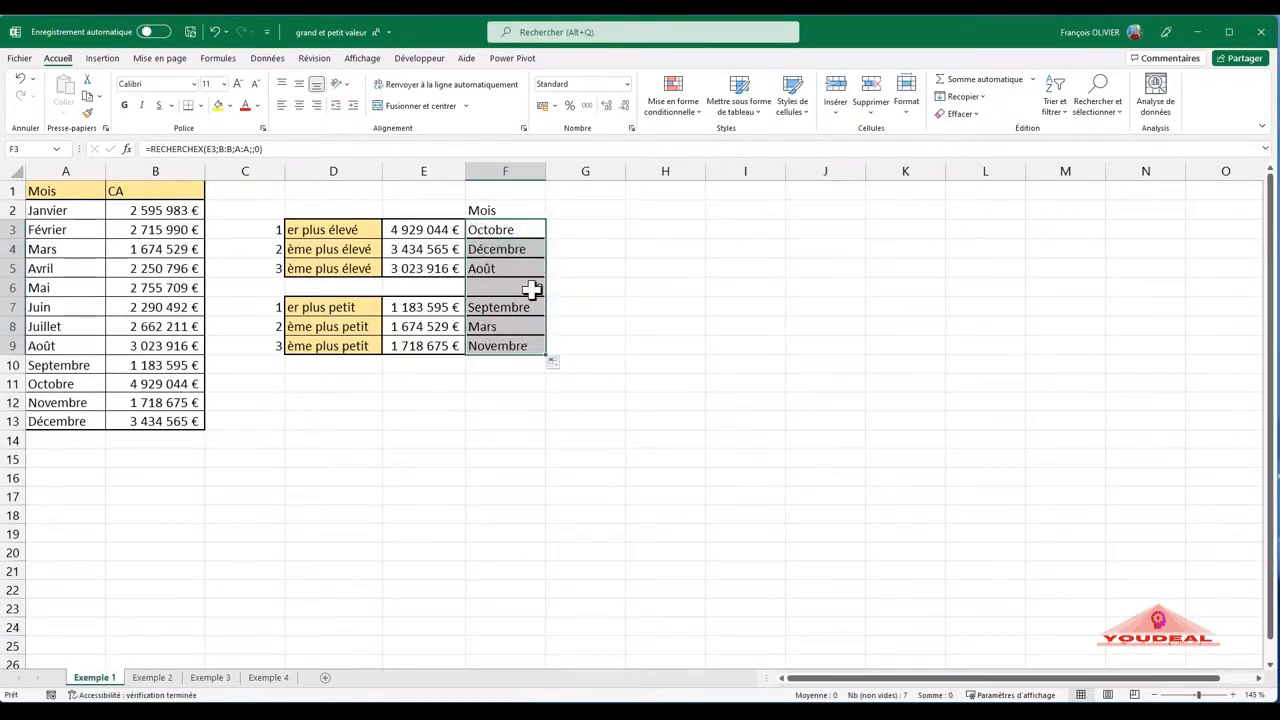
left_click(489, 288)
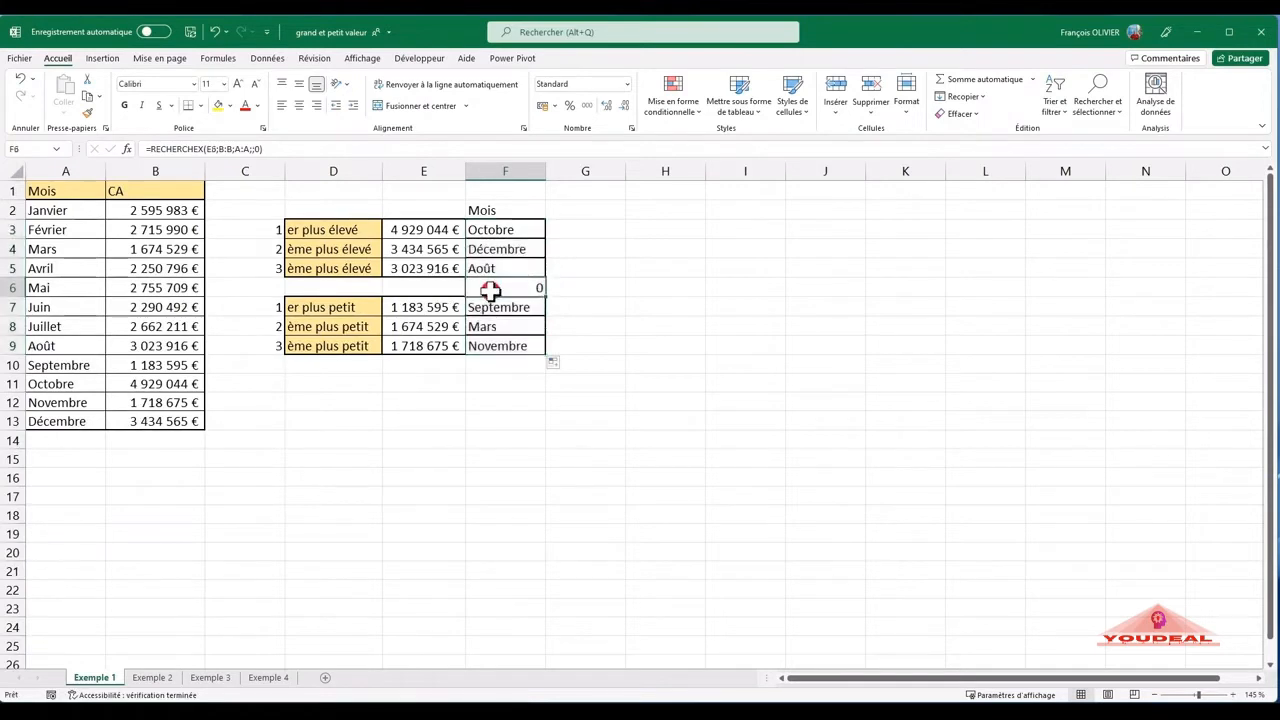
- Clear the formula in F6 and begin an INDEX formula in G3 with the absolute range $A$1:$B$13 as matrice
key("Delete")
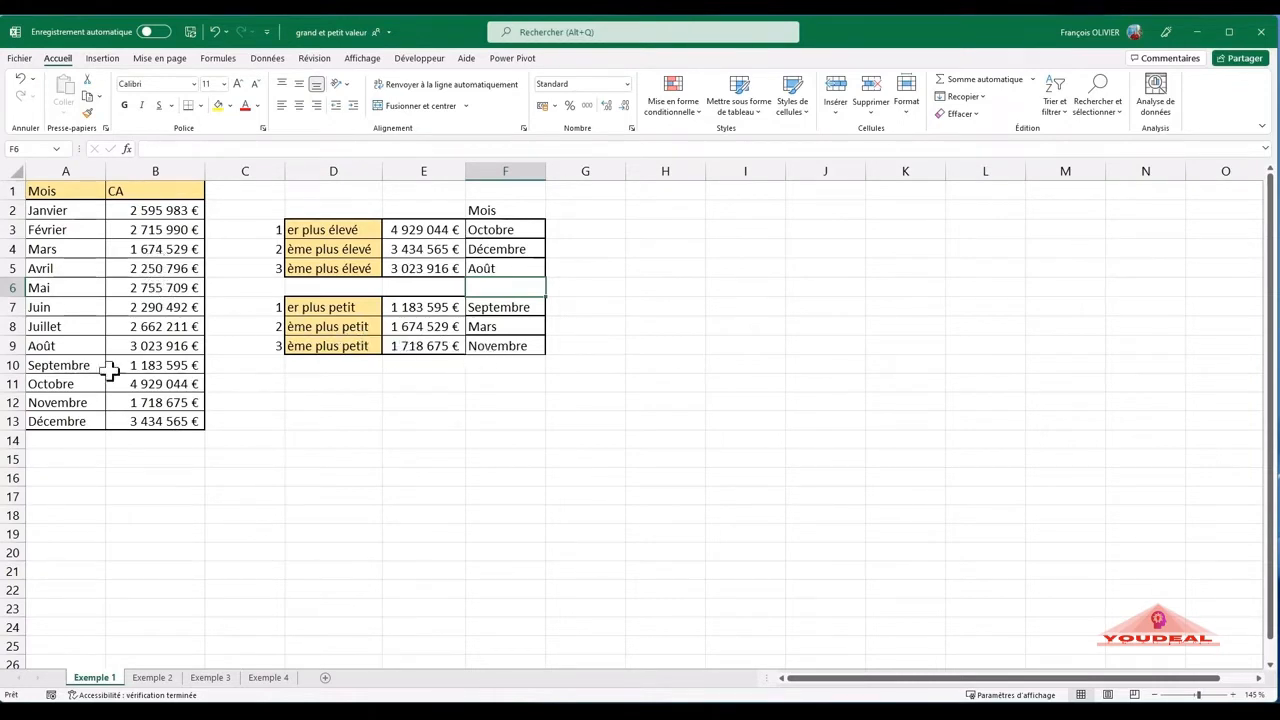
left_click(569, 232)
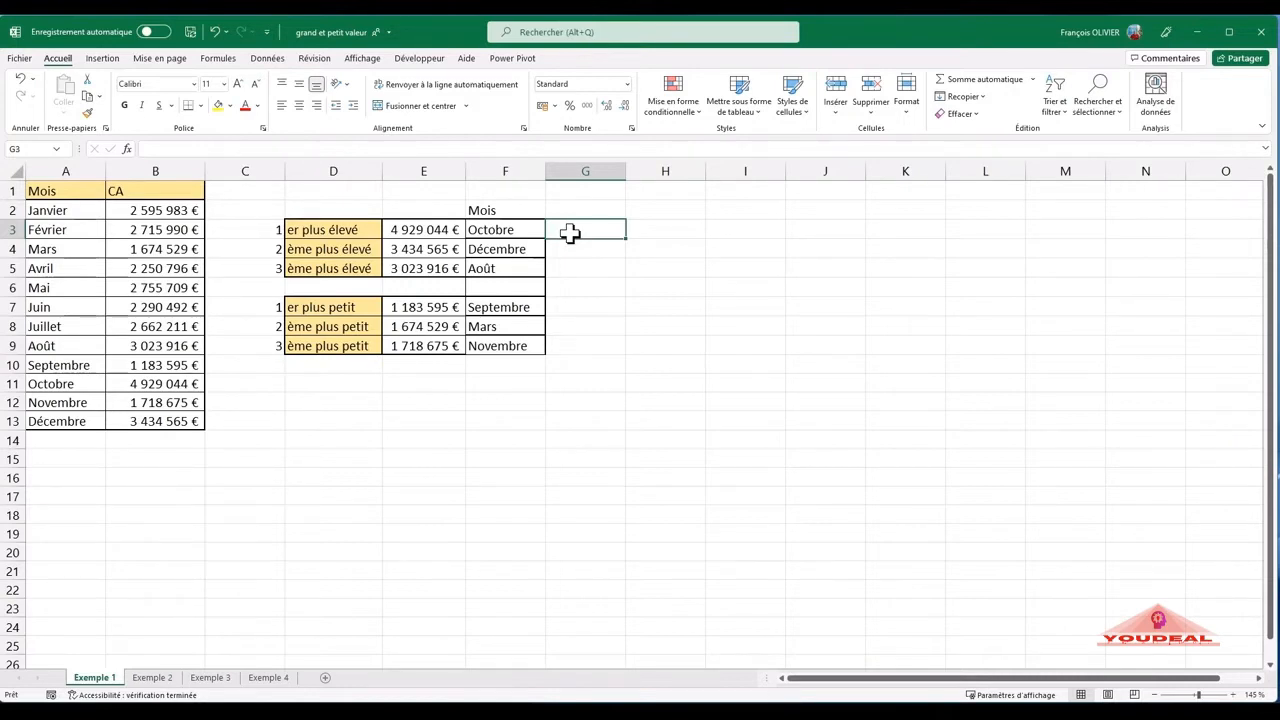
type("=")
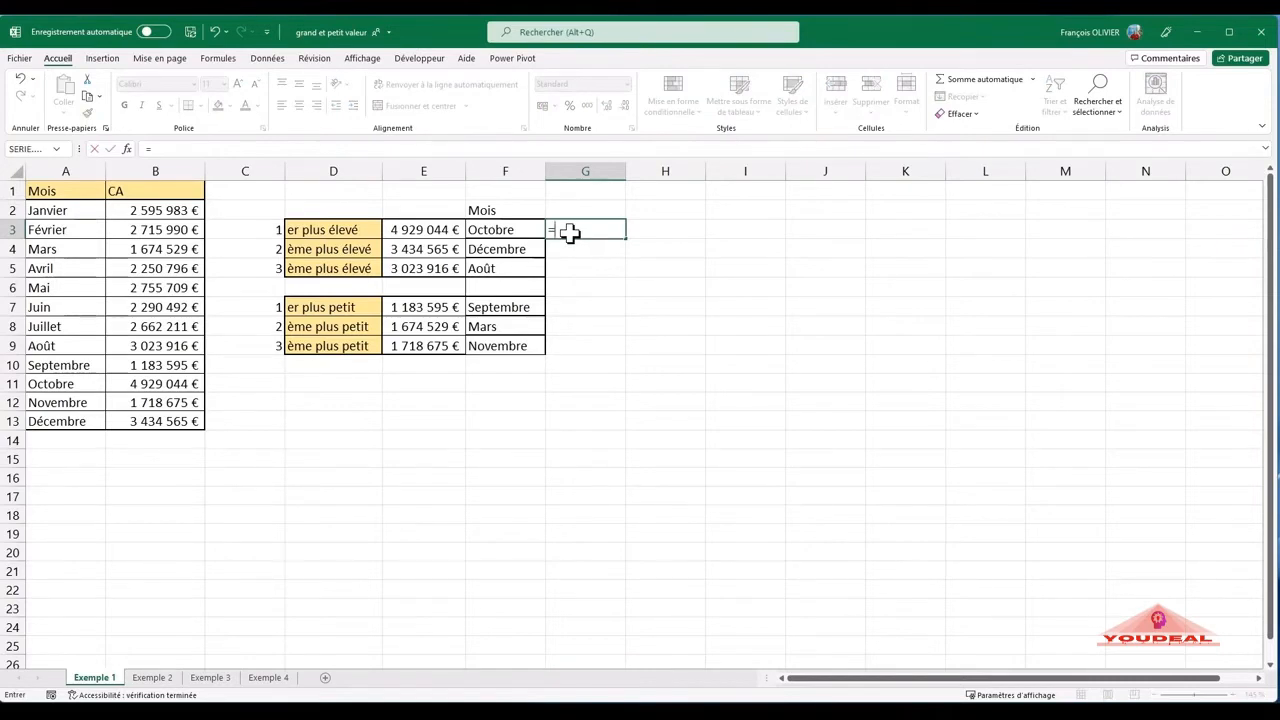
type("index")
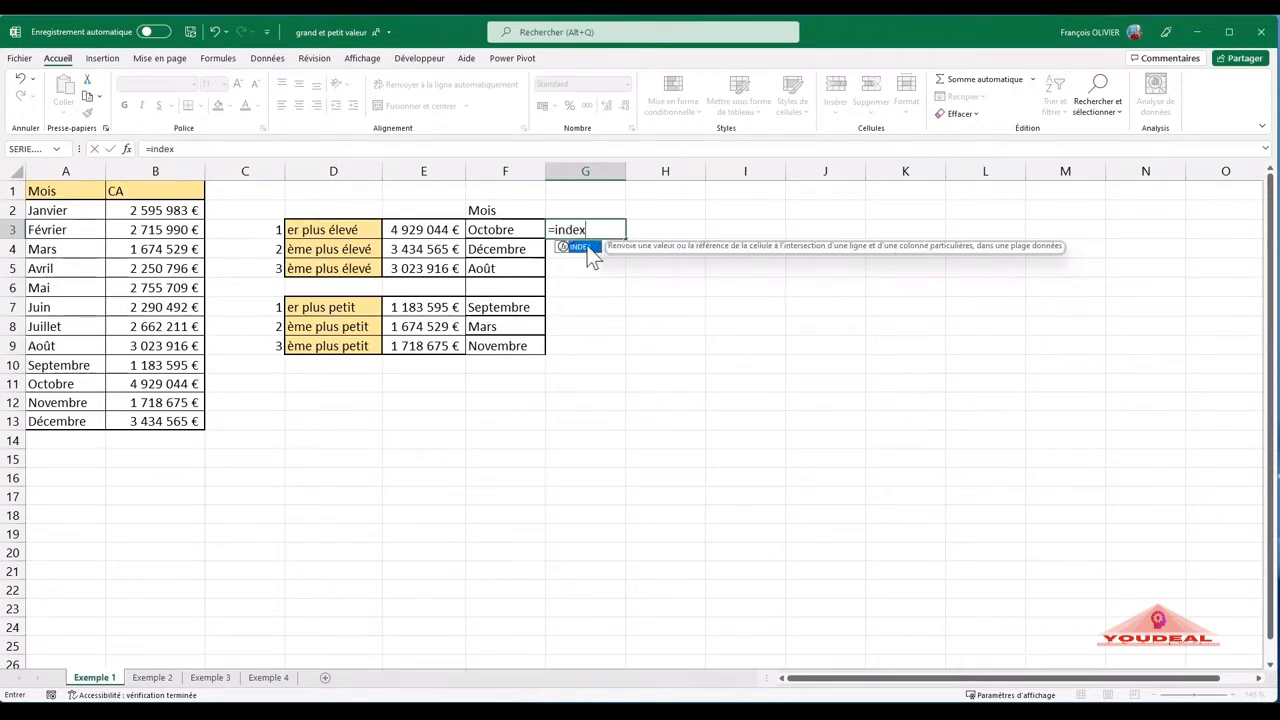
double_click(582, 246)
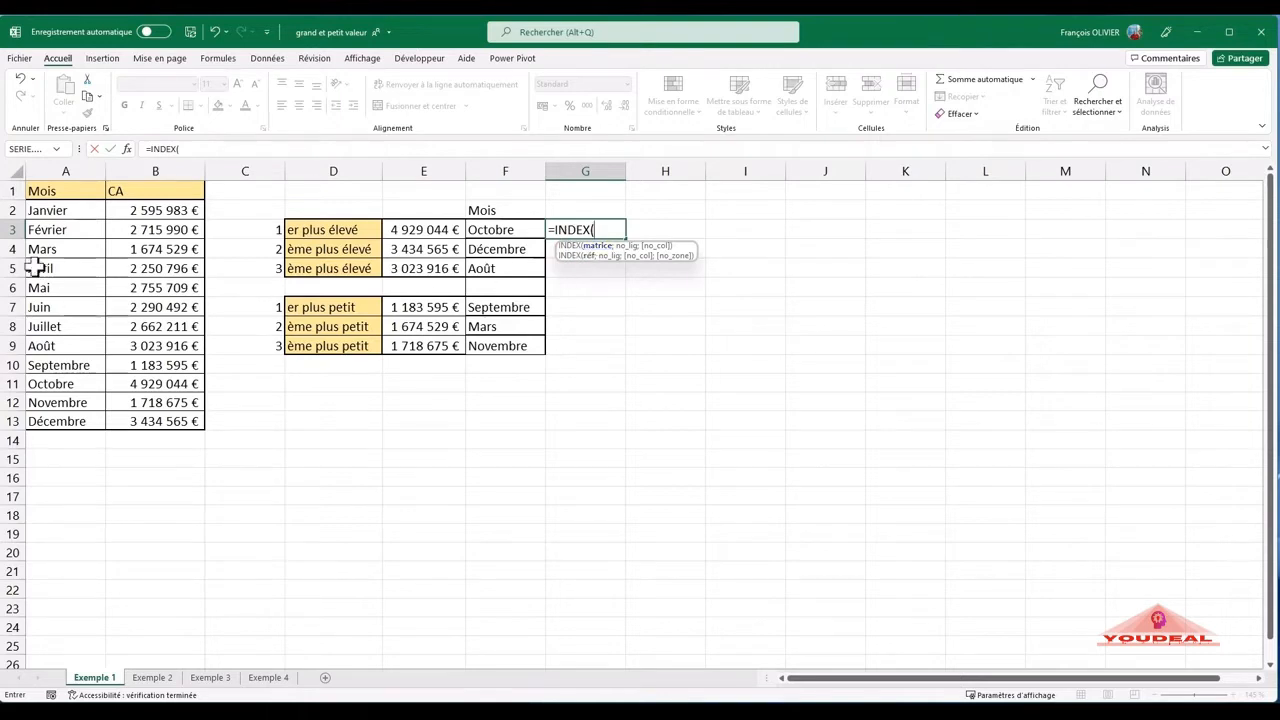
left_click_drag(57, 188, 162, 418)
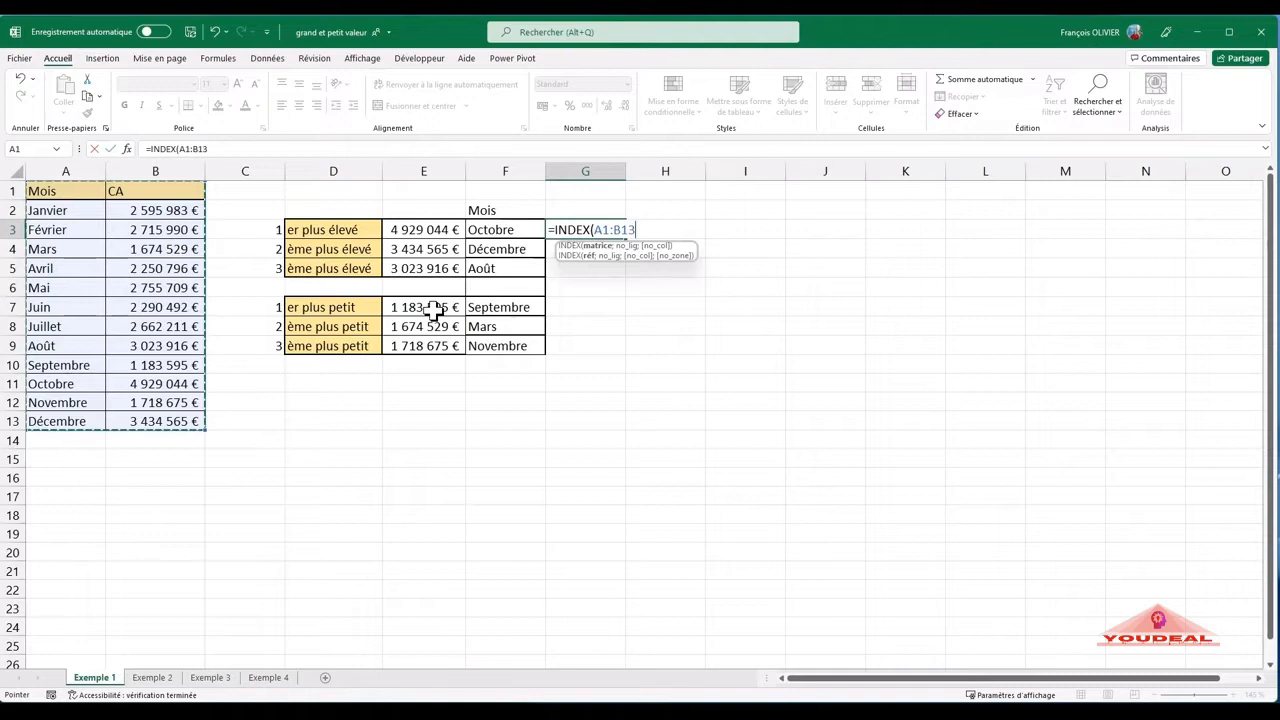
key("F4")
type(";")
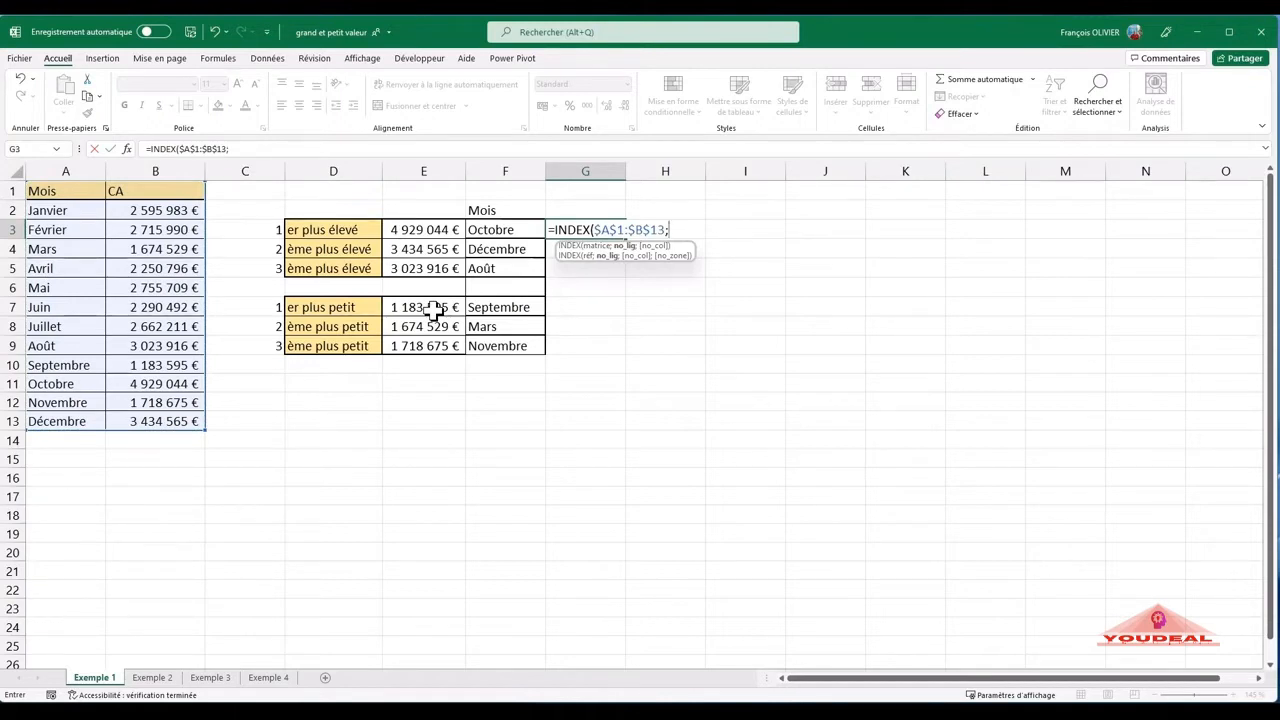
- Nest EQUIV as the no_lig argument, looking up E3 in the absolute range $B$1:$B$13 with exact match 0
type("eq")
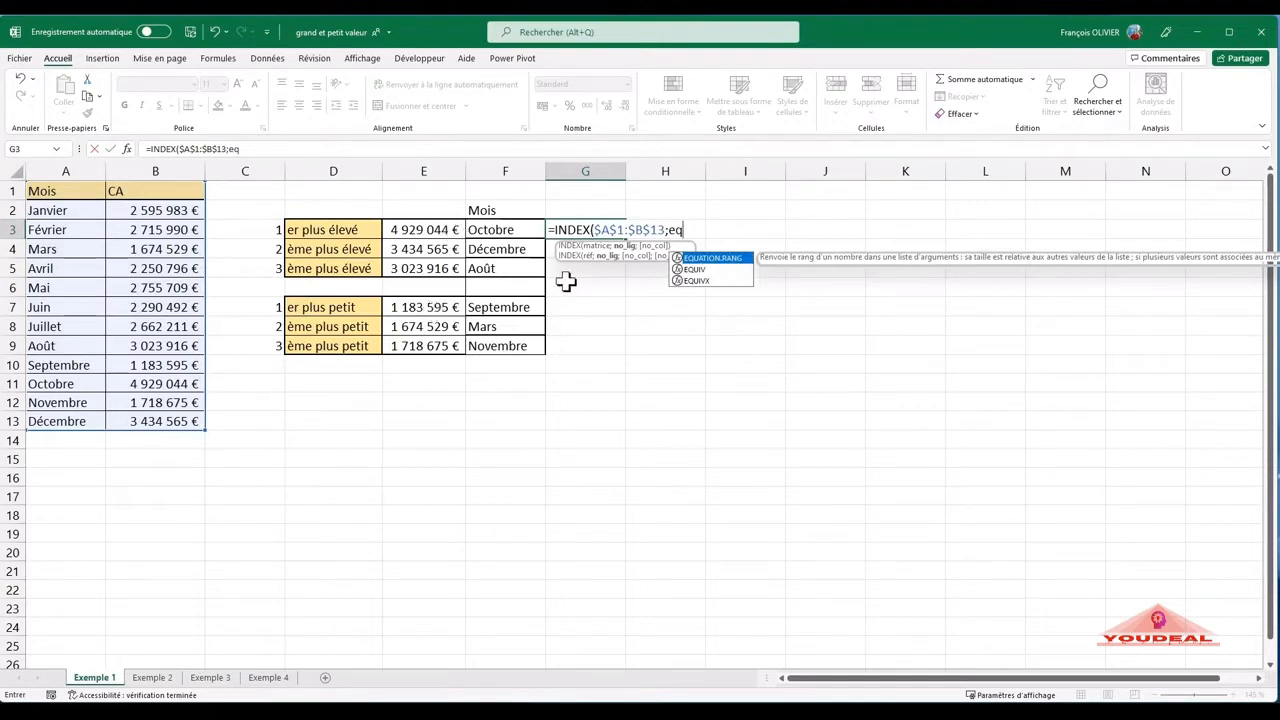
left_click(716, 268)
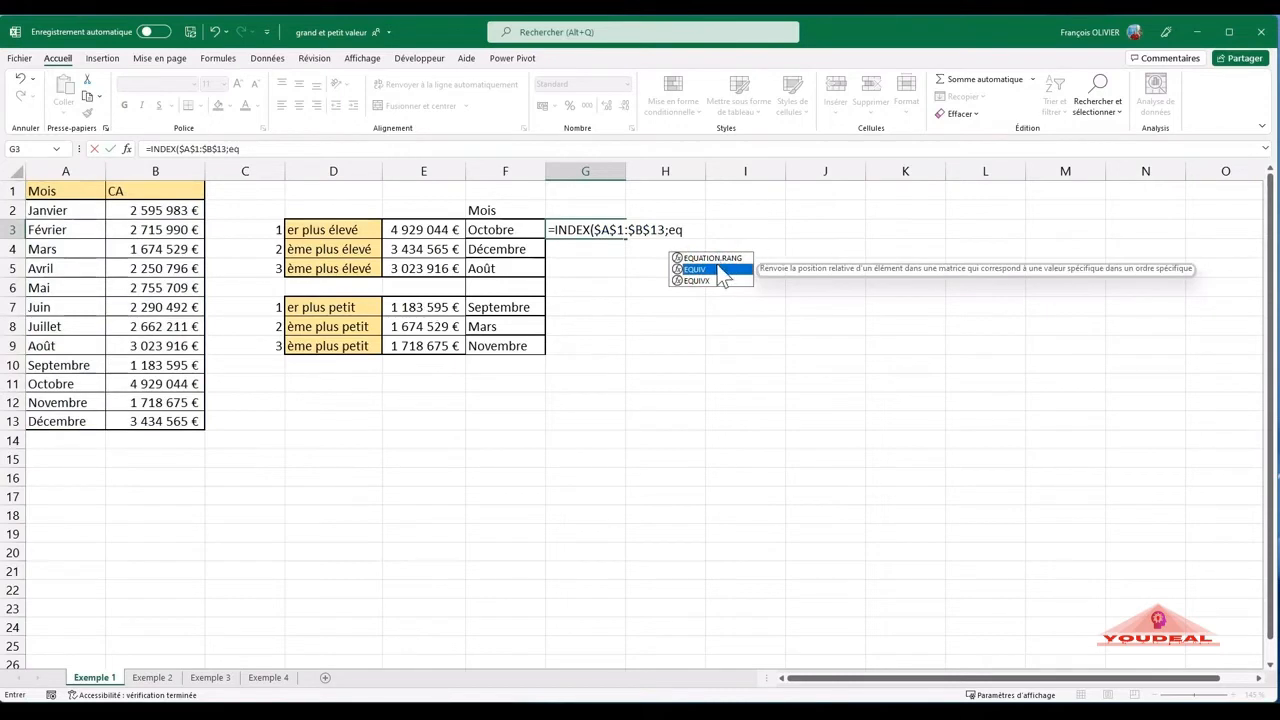
double_click(711, 270)
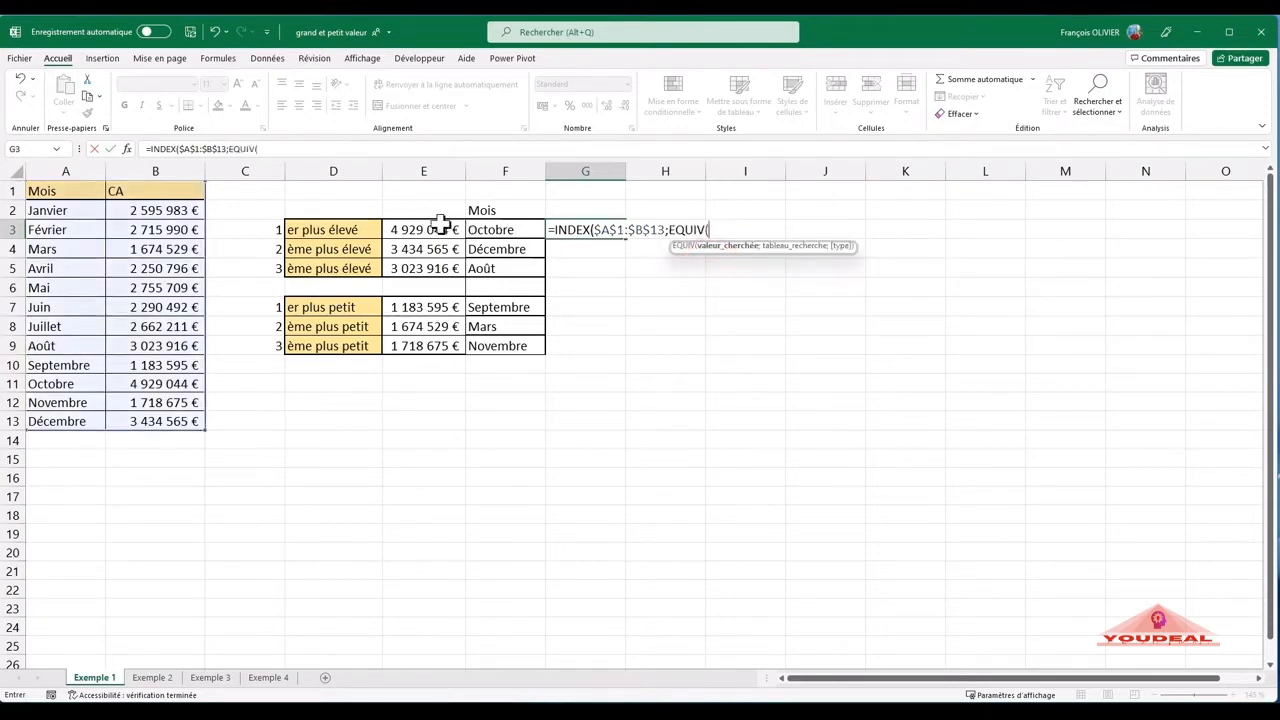
left_click(430, 229)
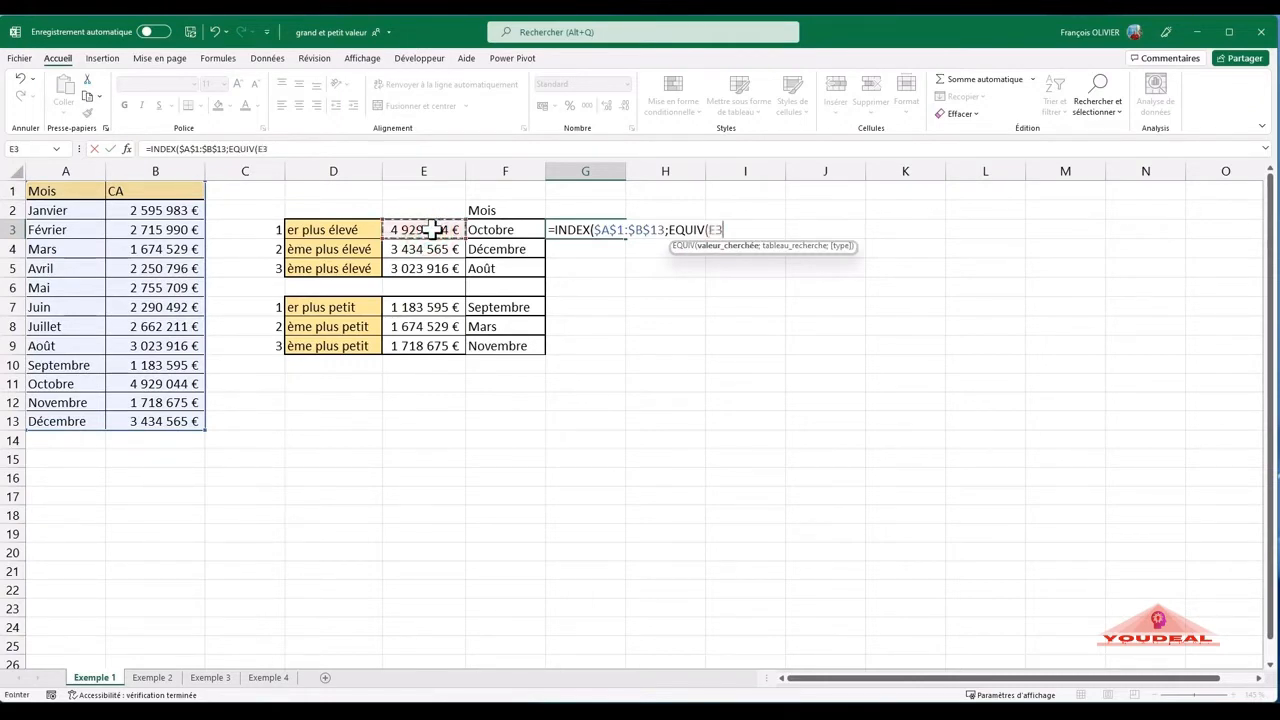
type(";")
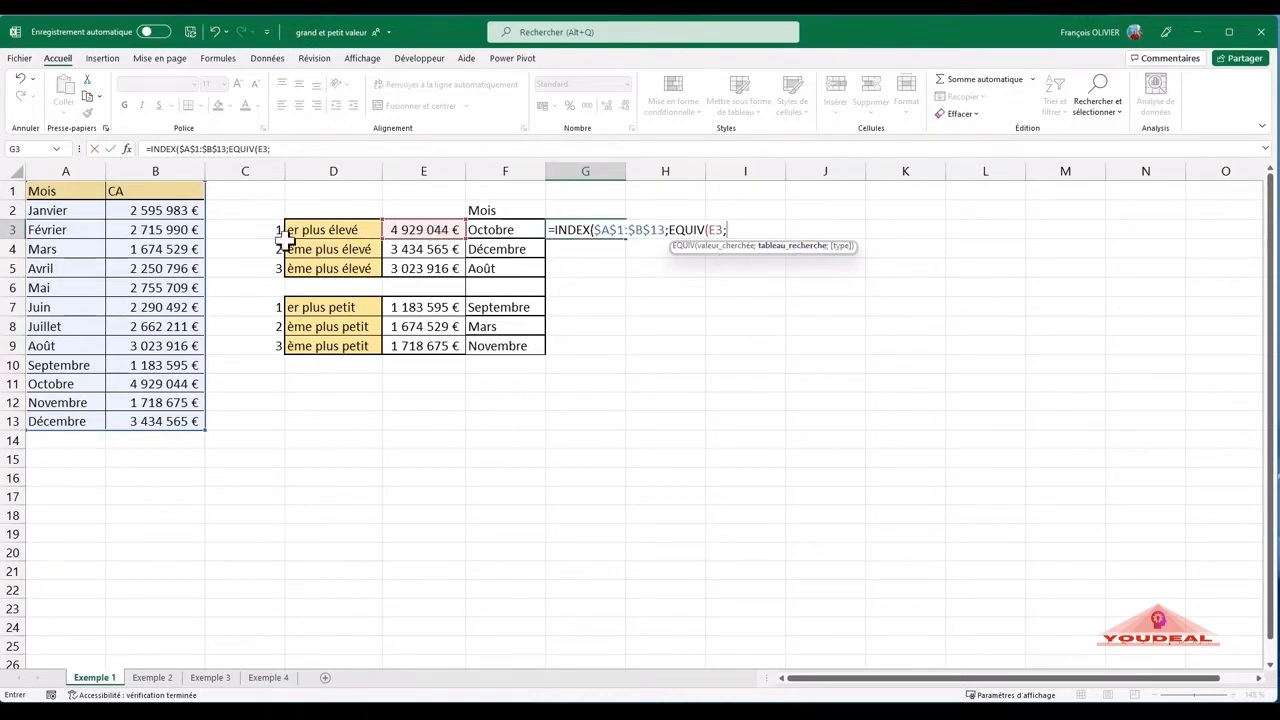
left_click_drag(139, 191, 122, 417)
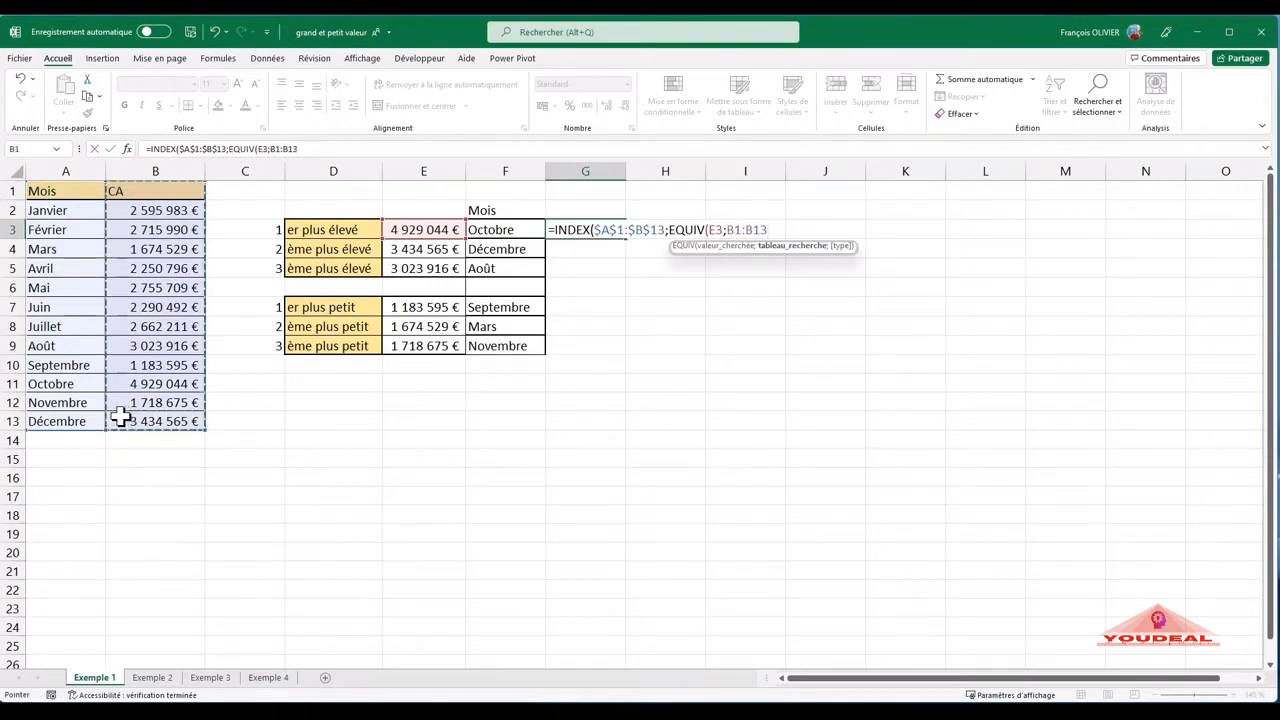
key("F4")
type(";")
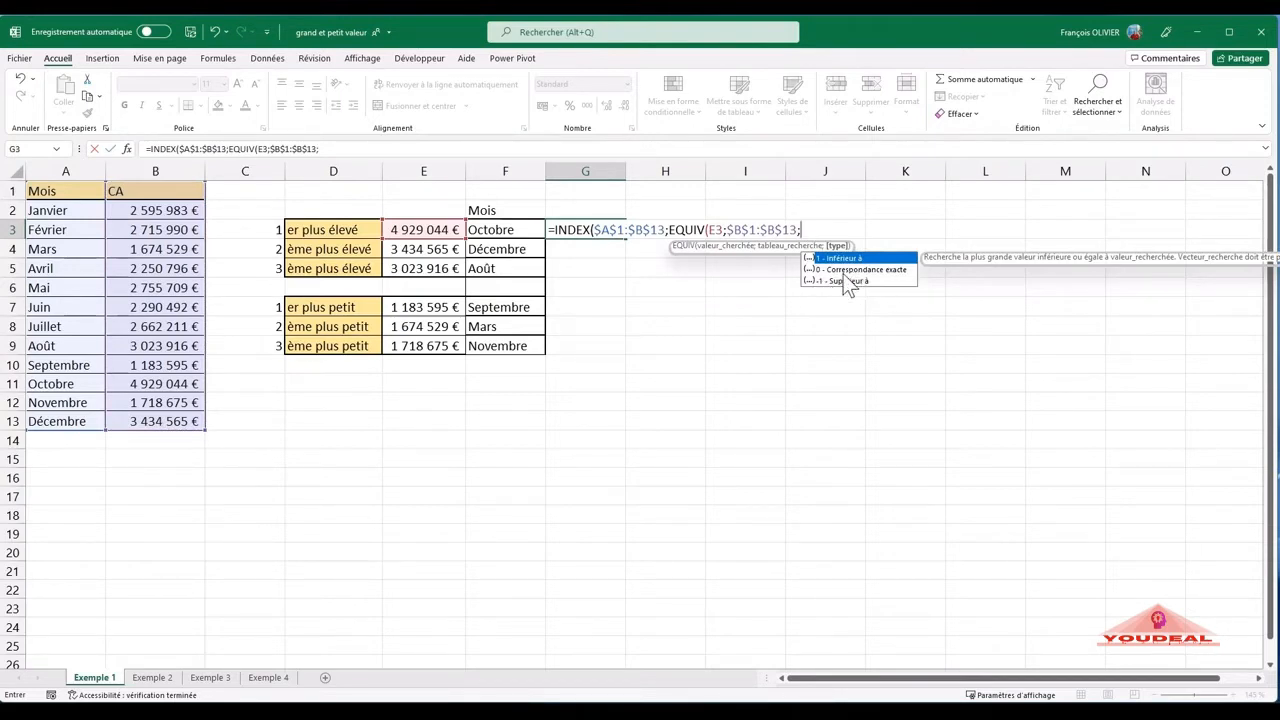
type("0)")
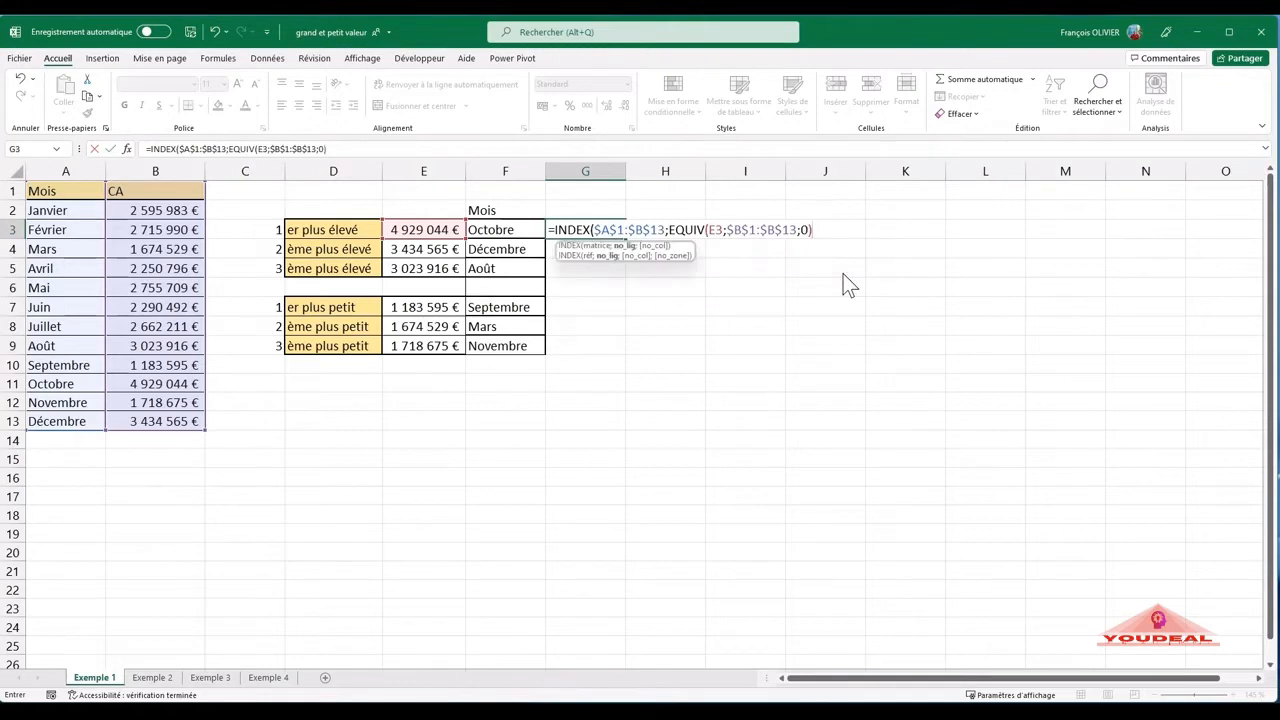
type(";")
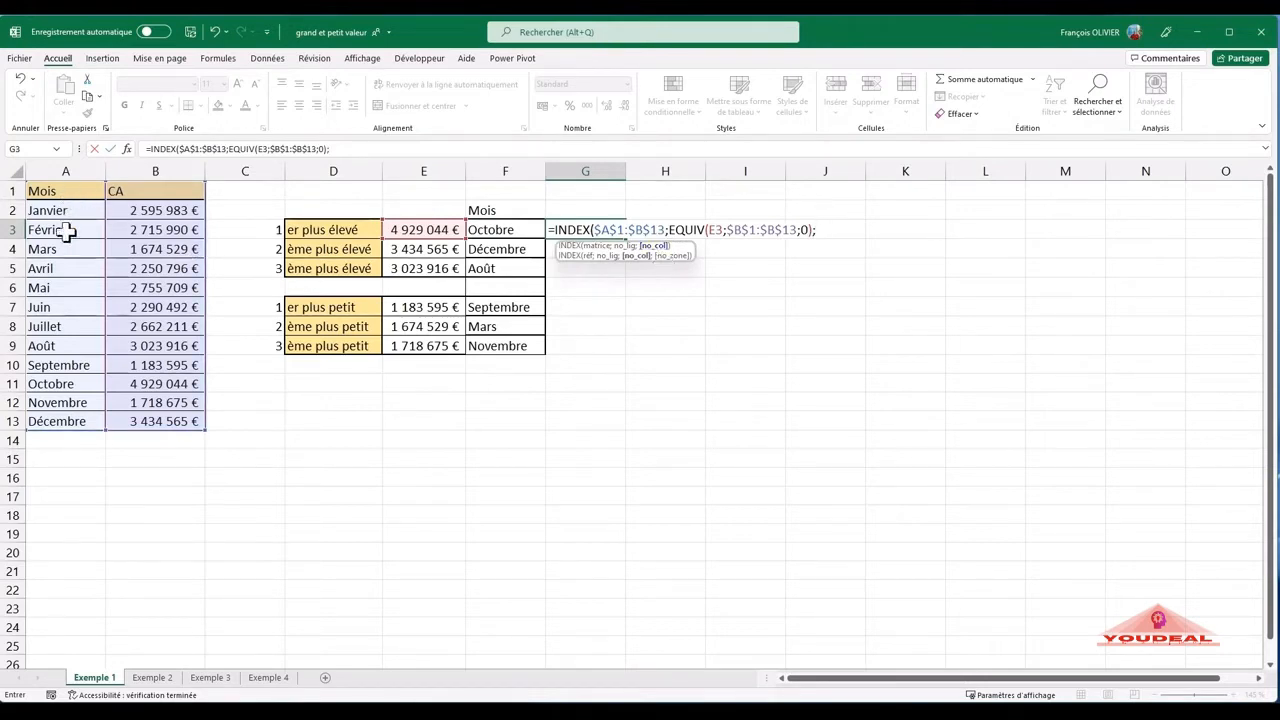
- Set no_col to 1 and complete the INDEX formula in G3
type("1)")
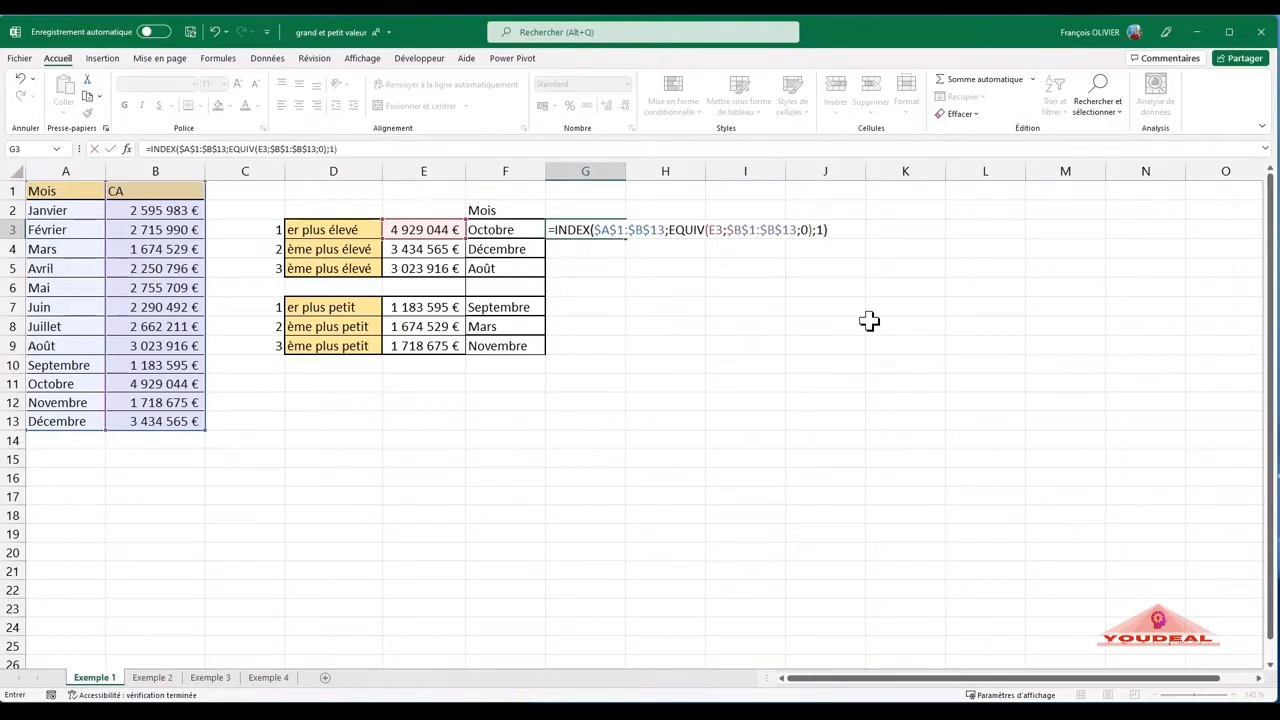
key("Return")
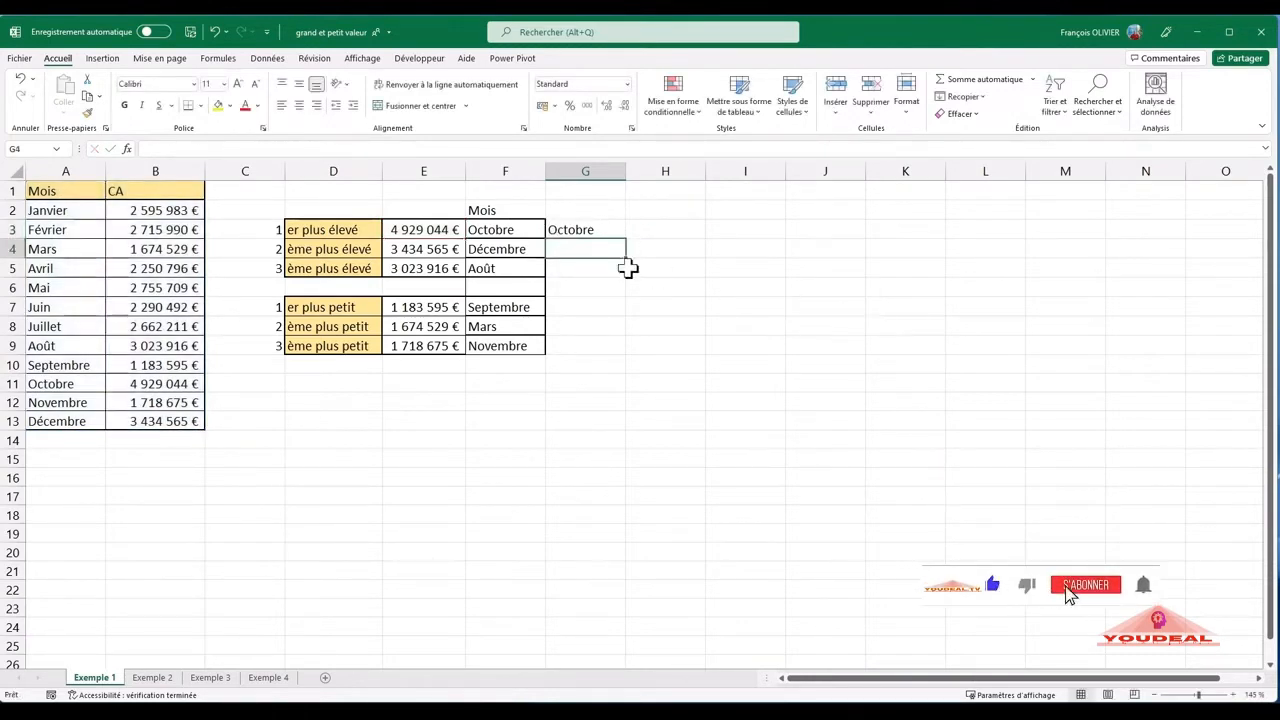
- Copy the INDEX/EQUIV formula from G3 down to G9 and clear G6 in the row between the two tables
left_click(618, 231)
left_click_drag(624, 236, 603, 349)
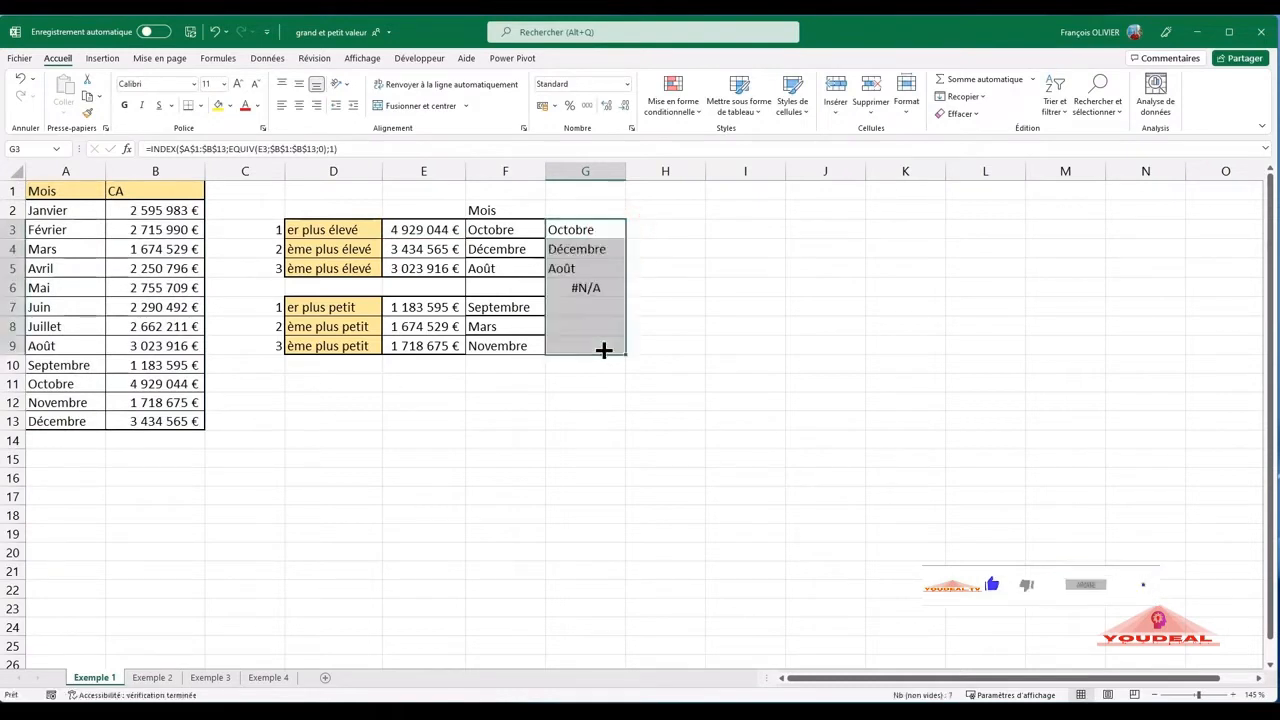
left_click(583, 287)
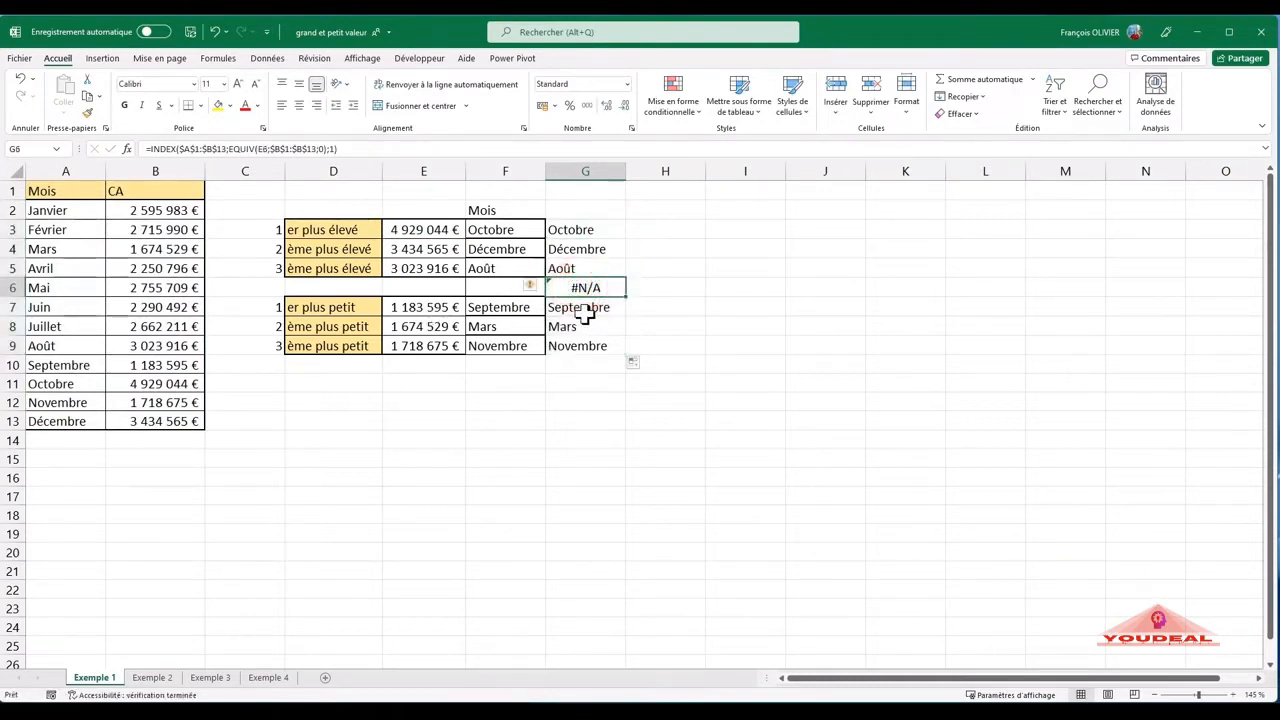
key("Delete")
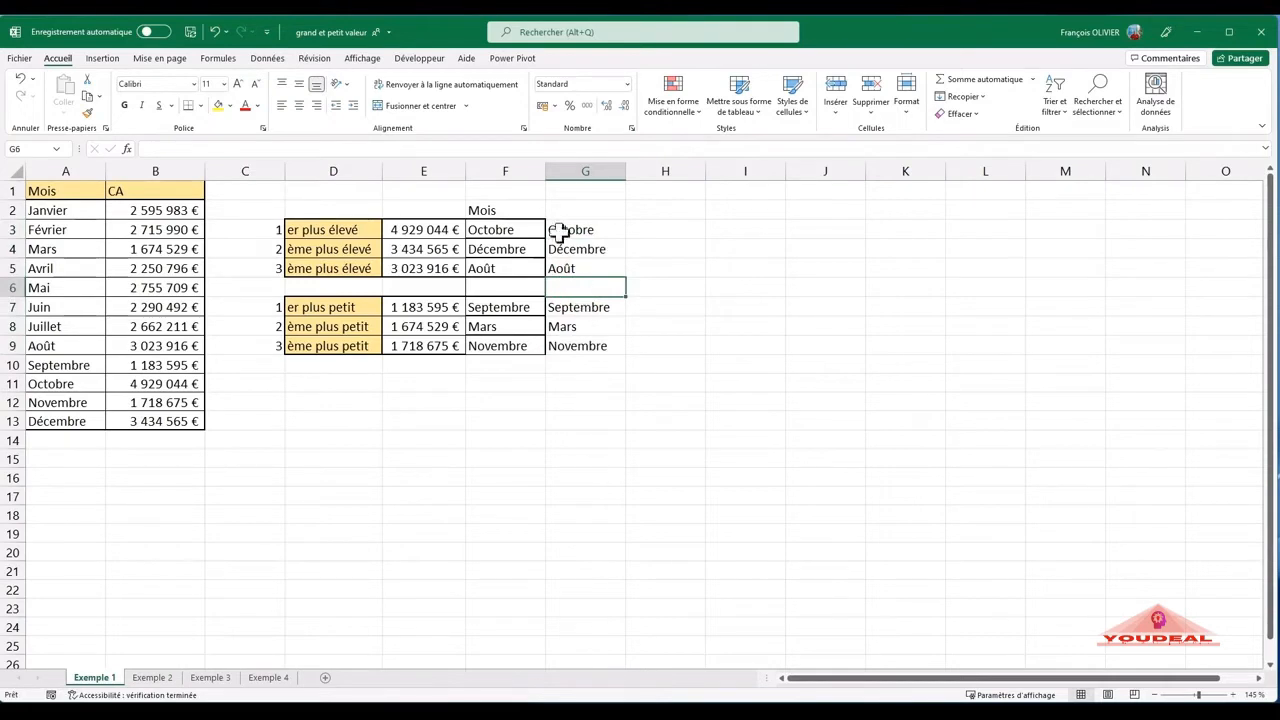
- Compare the RECHERCHEX formula in F3 with the INDEX/EQUIV formula in G3, leaving both as they are
double_click(495, 230)
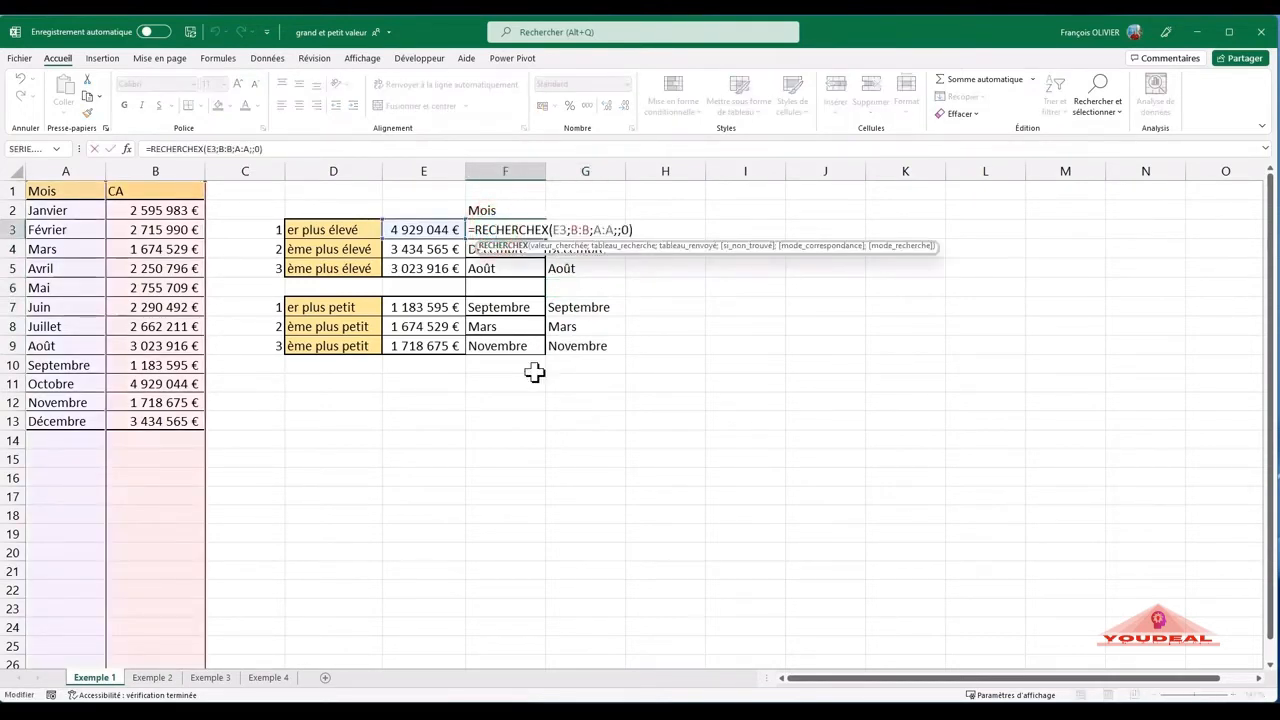
key("Return")
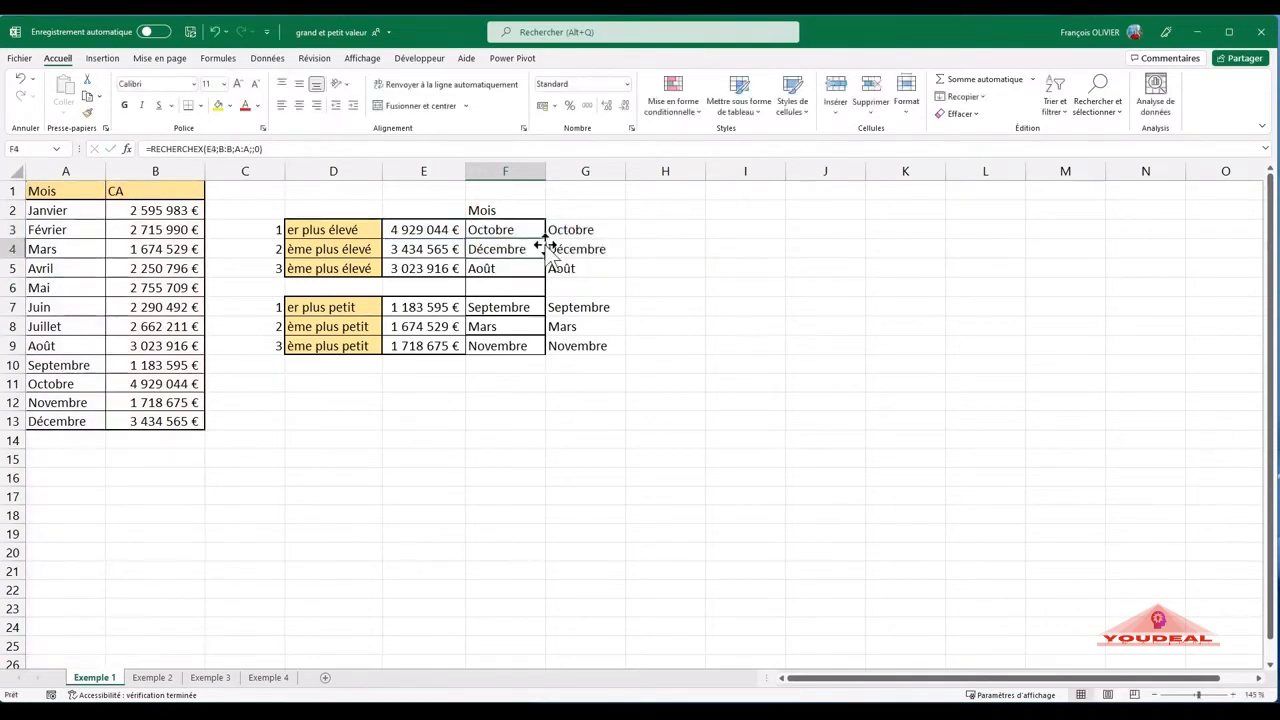
double_click(571, 229)
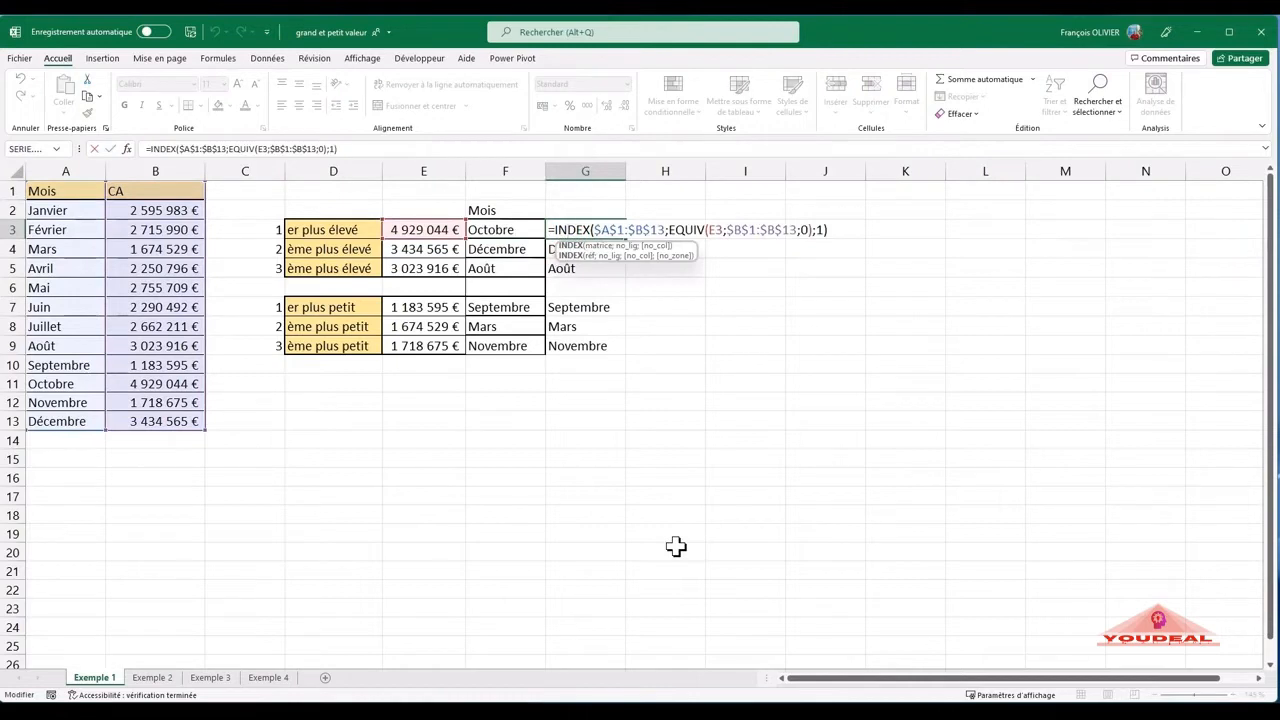
key("Return")
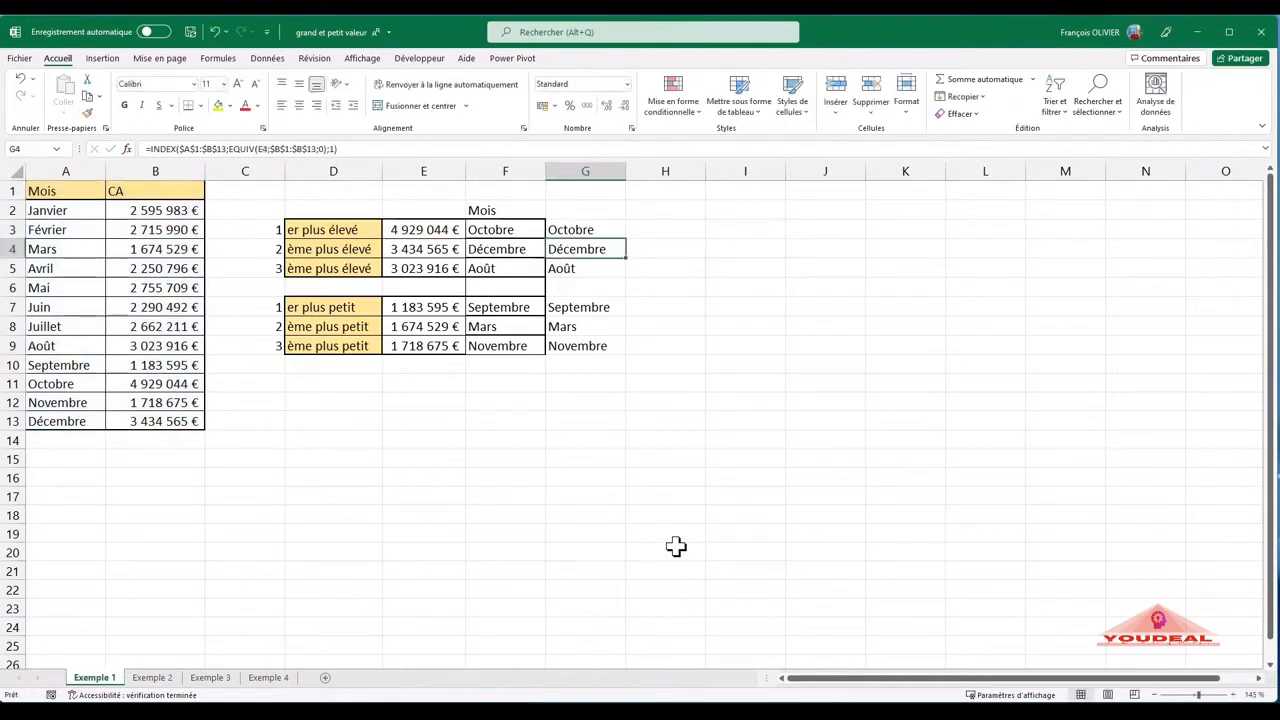
- On the Exemple 2 sheet, calculate the MAX of all numbers in columns A to C in F4 and locate it in the table
left_click(160, 679)
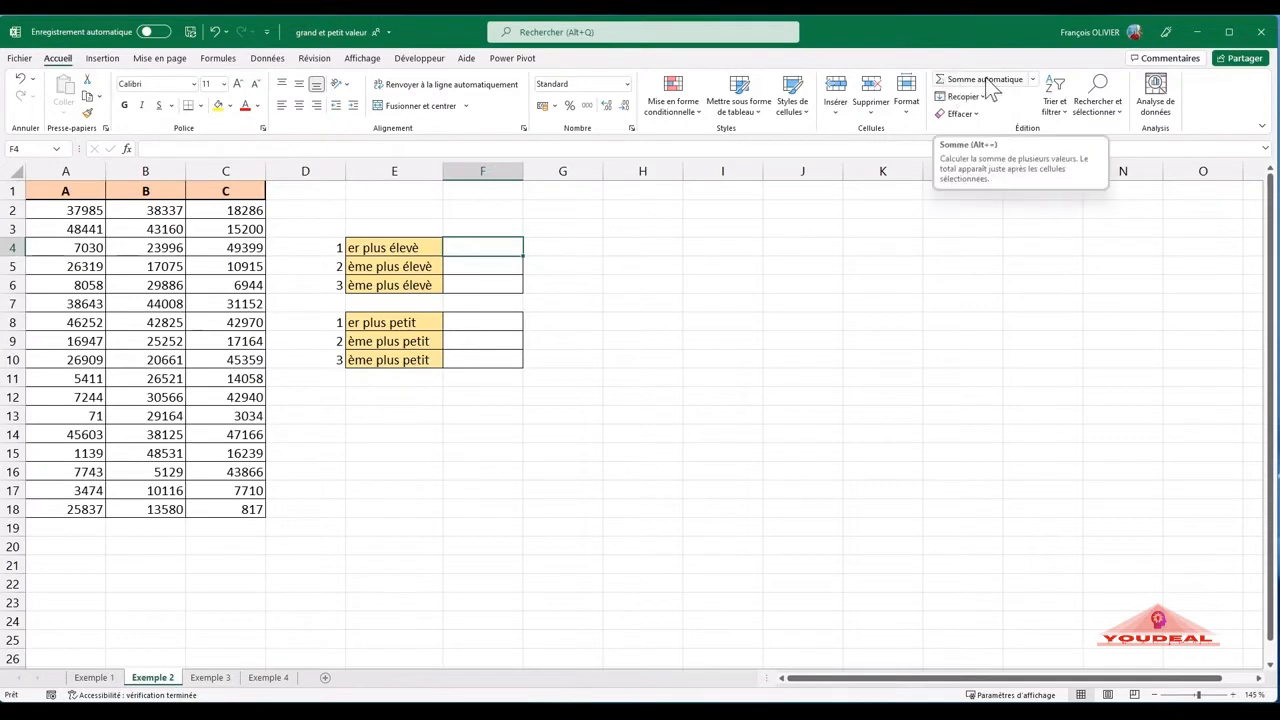
left_click(1033, 79)
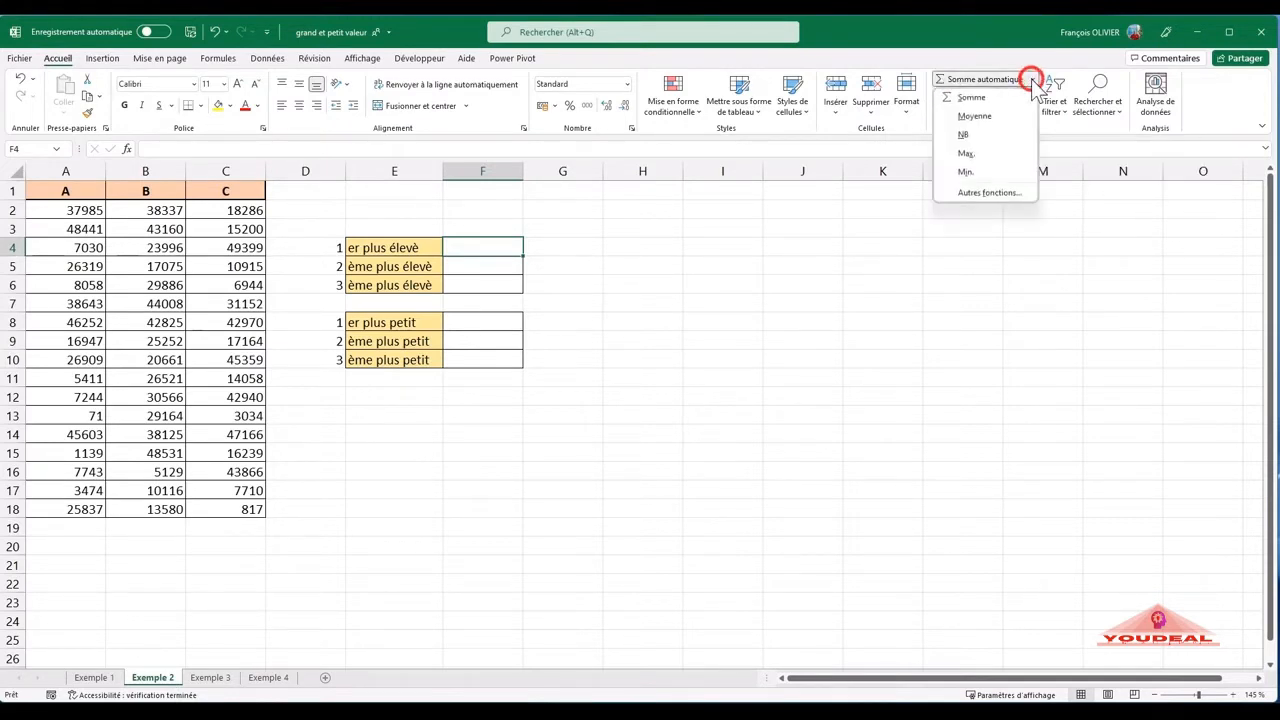
left_click(966, 153)
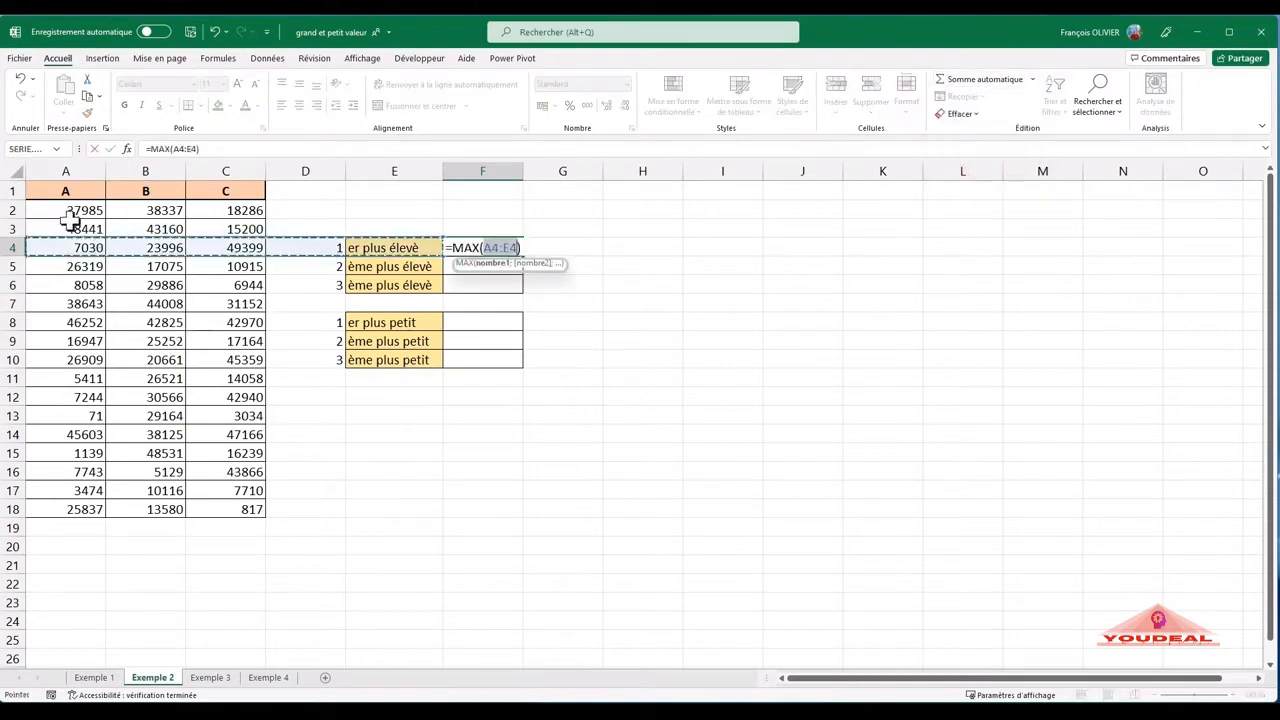
left_click_drag(68, 210, 220, 500)
key("Return")
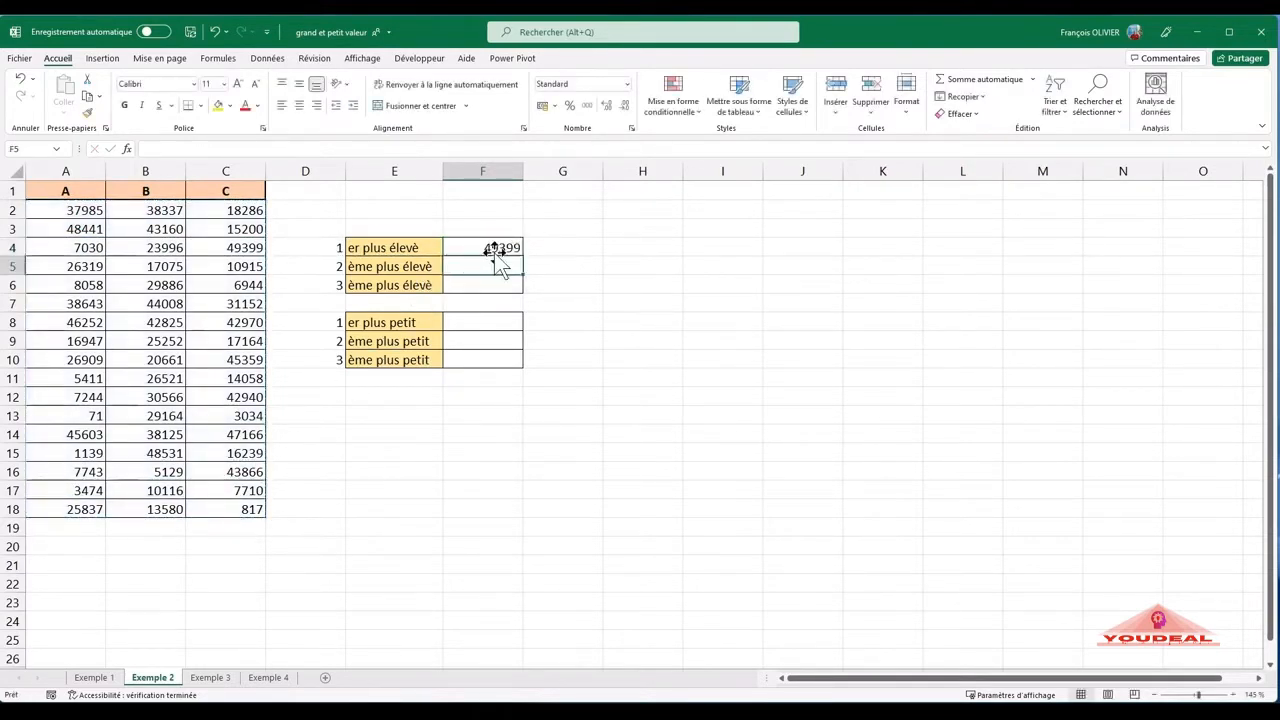
left_click(222, 247)
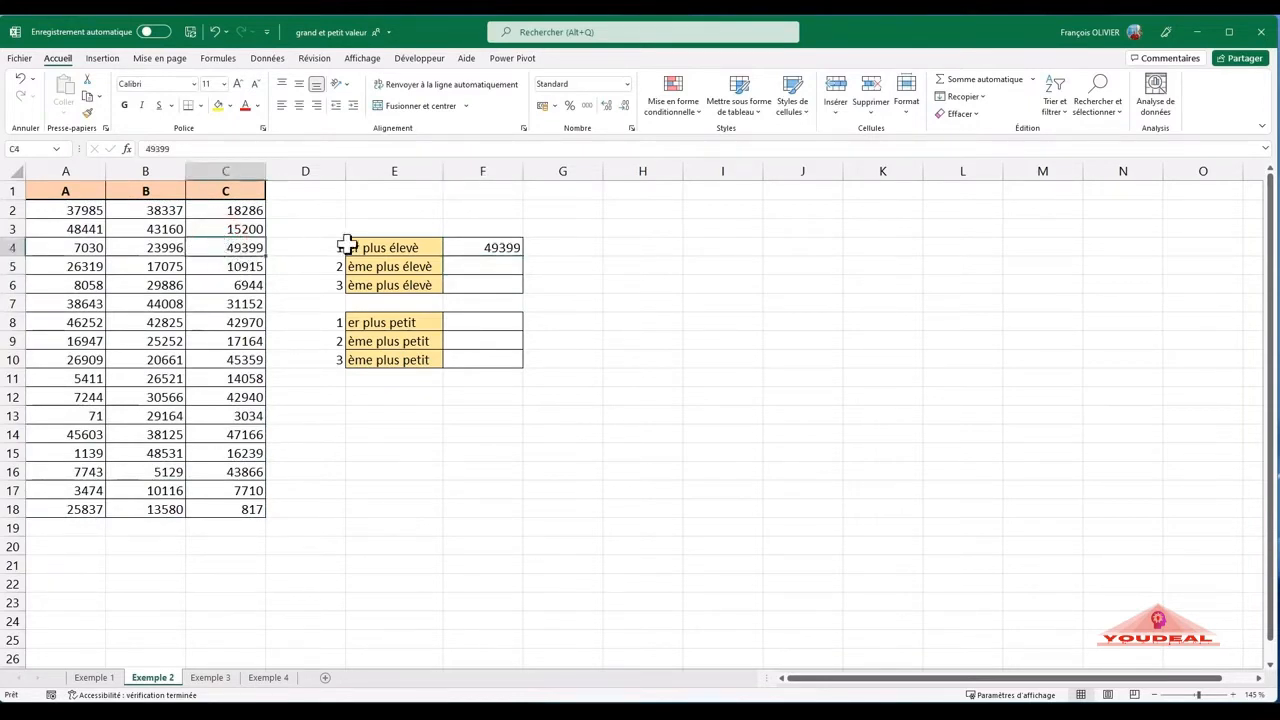
- Calculate the second-highest value in F5 with GRANDE.VALEUR, using A2:C18 as the matrix and 2 as K
left_click(493, 263)
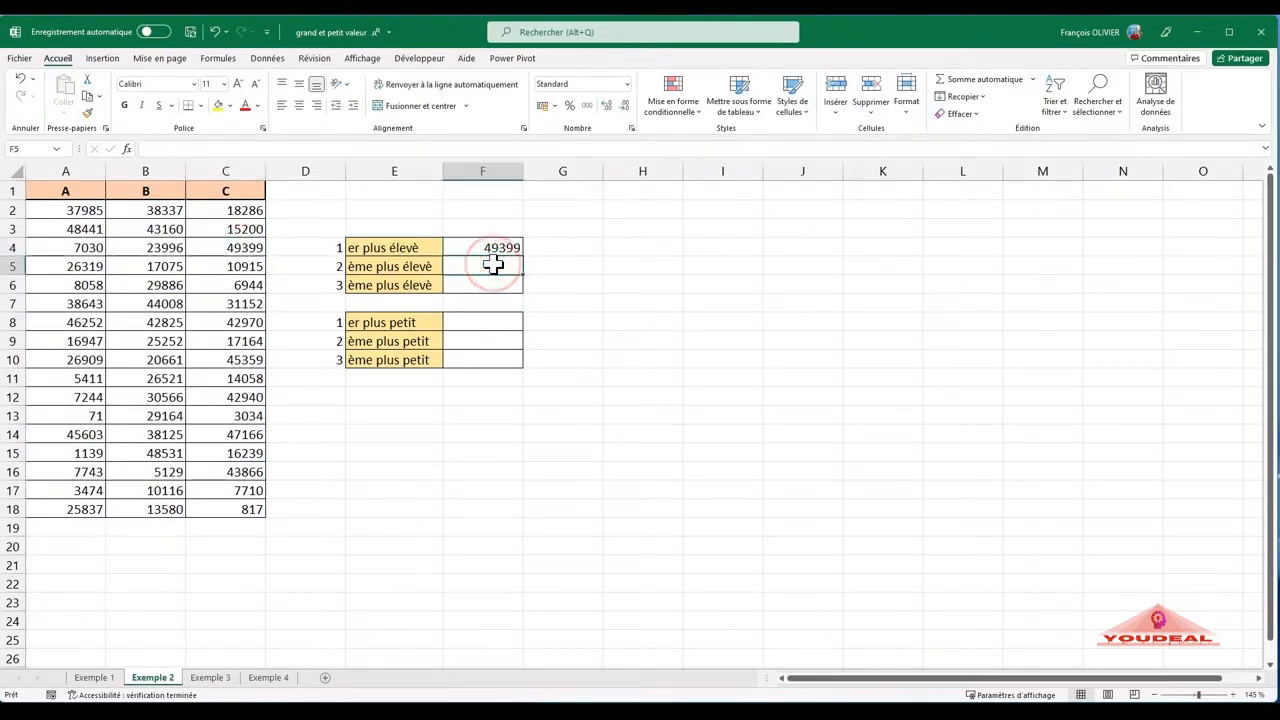
type("=")
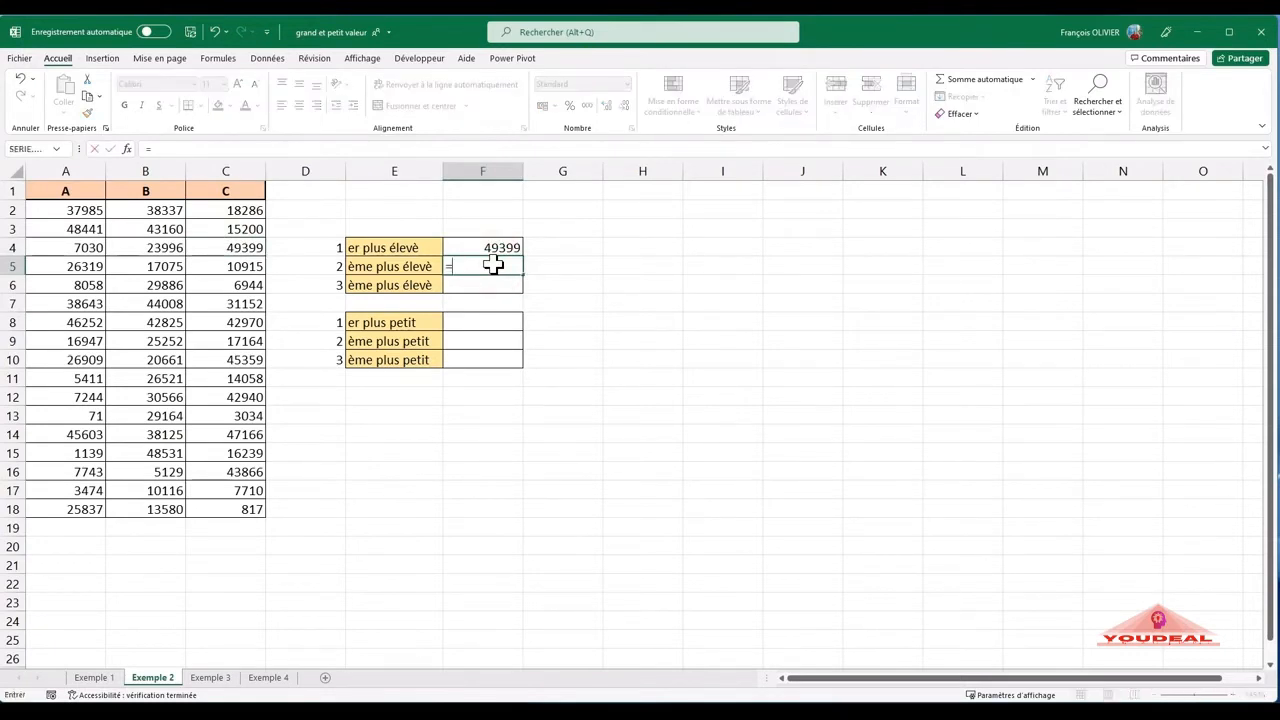
type("gran")
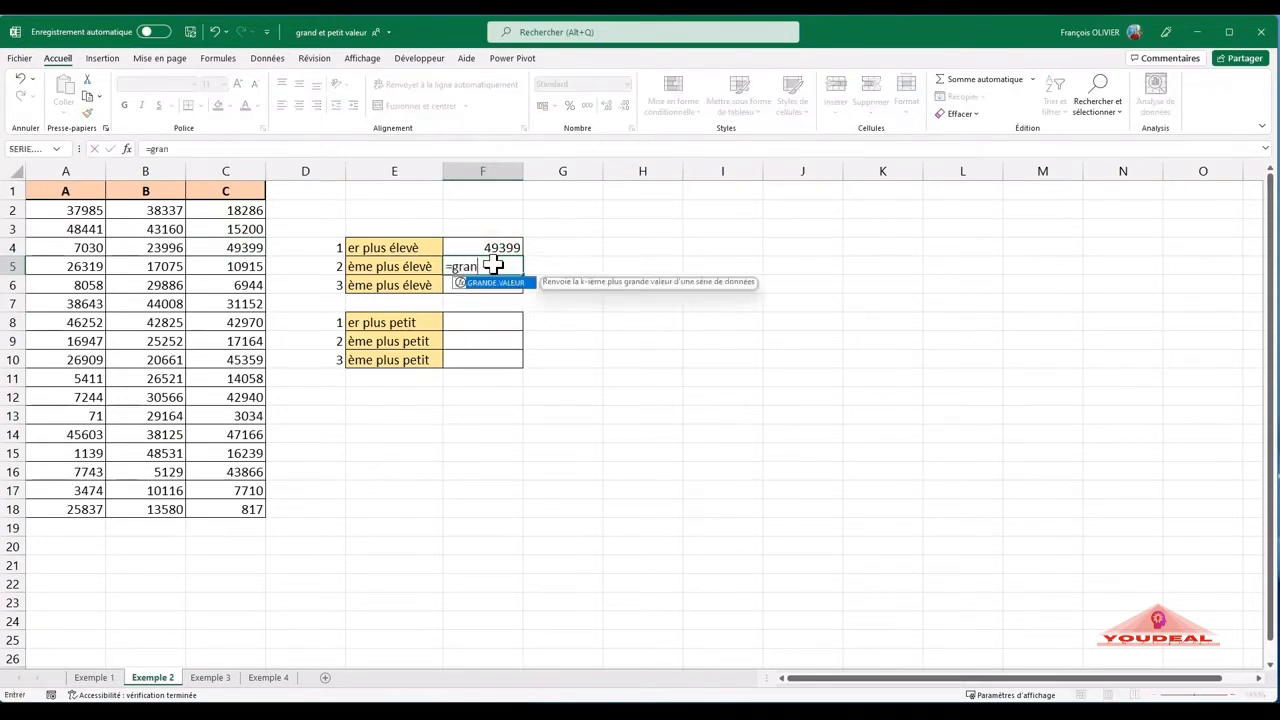
double_click(500, 283)
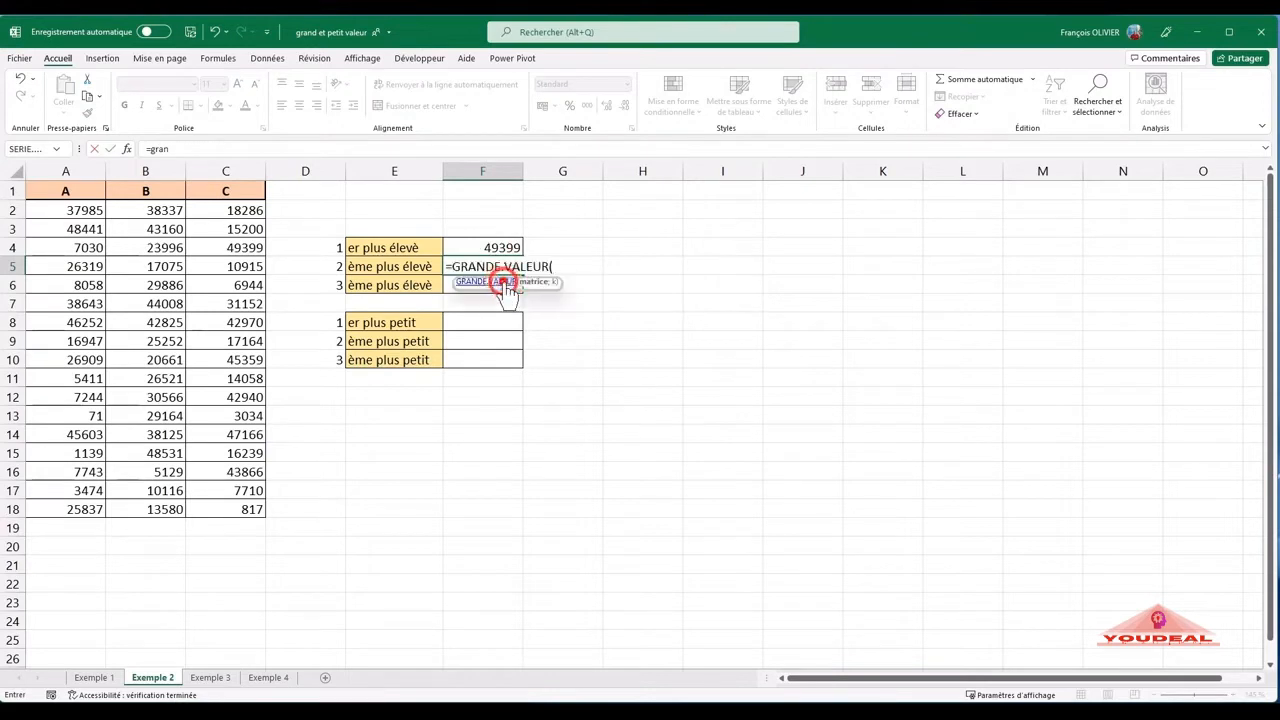
left_click(126, 149)
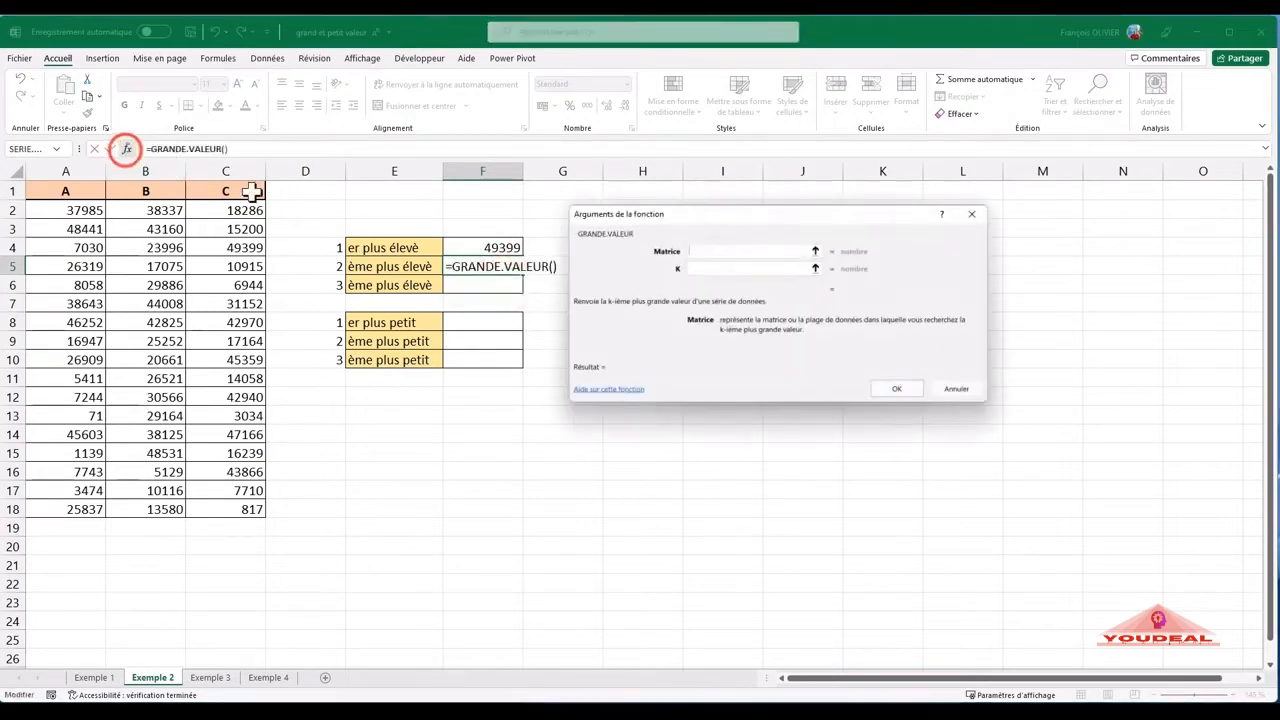
left_click_drag(65, 210, 205, 503)
left_click(704, 268)
type("2")
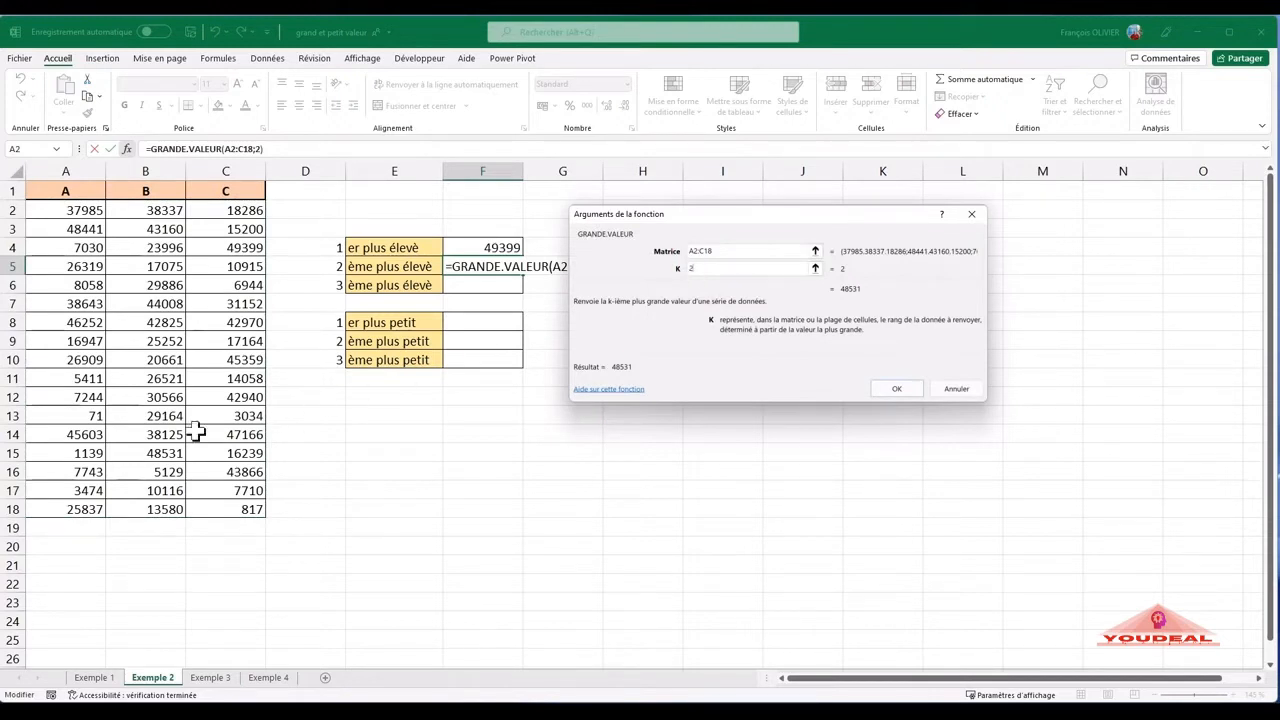
left_click(897, 388)
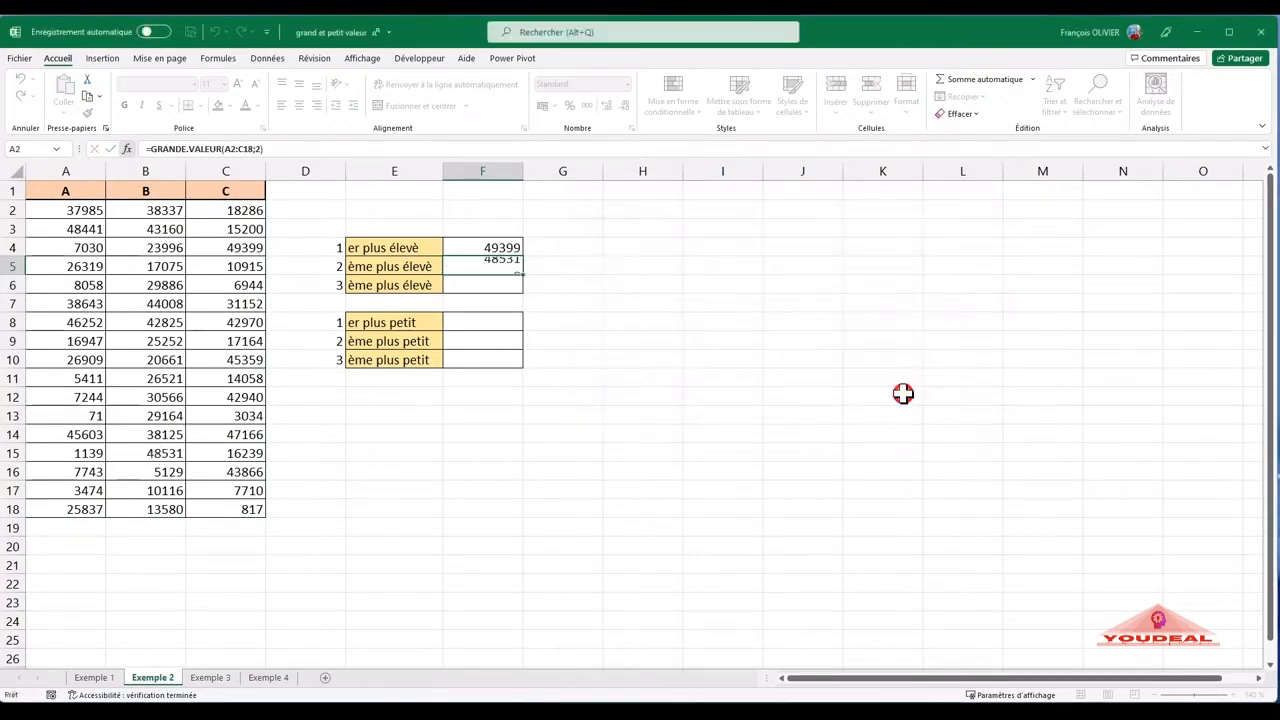
- Calculate the third-highest value in F6 with GRANDE.VALEUR, using A2:C18 as the matrix and 3 as K
left_click(478, 284)
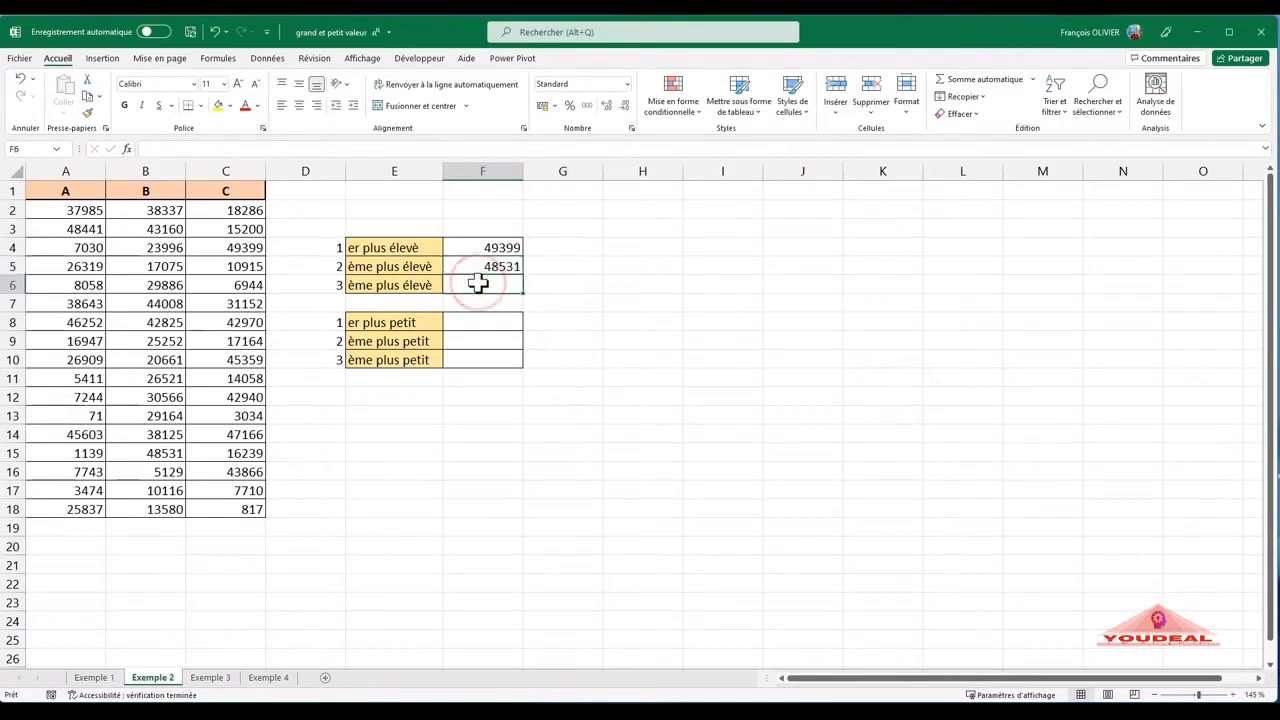
type("=gr")
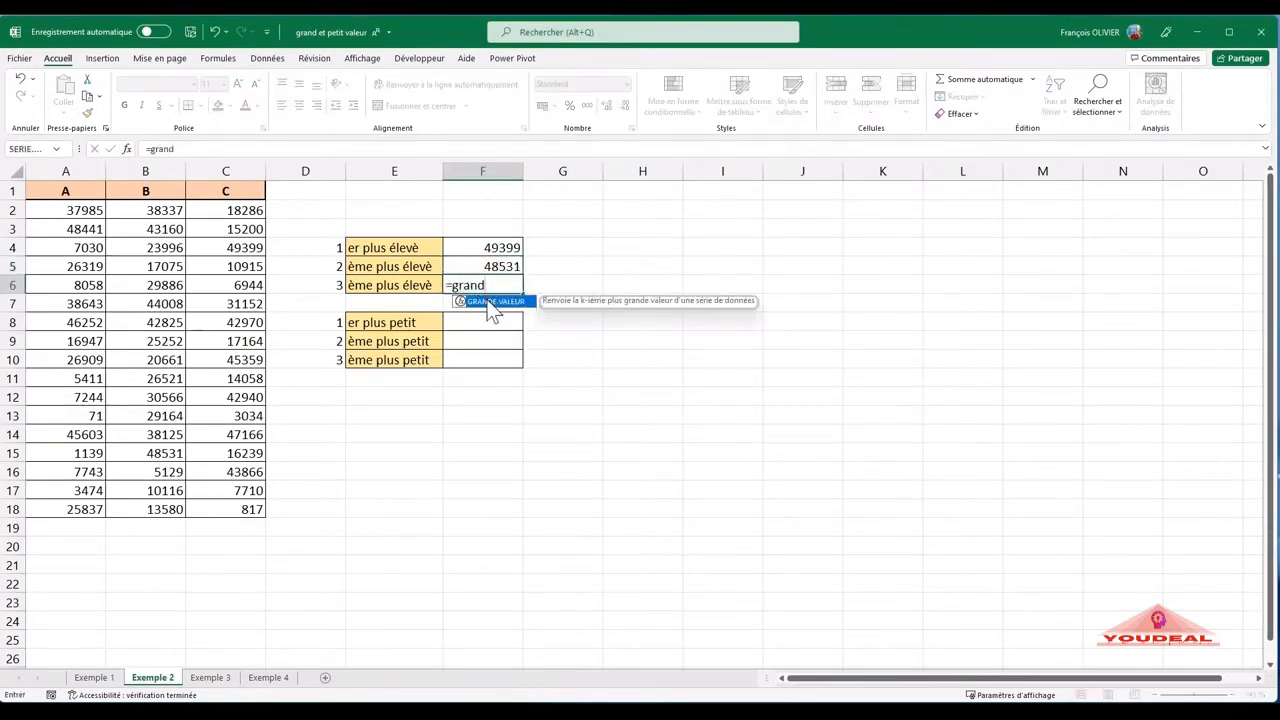
type("and")
double_click(492, 302)
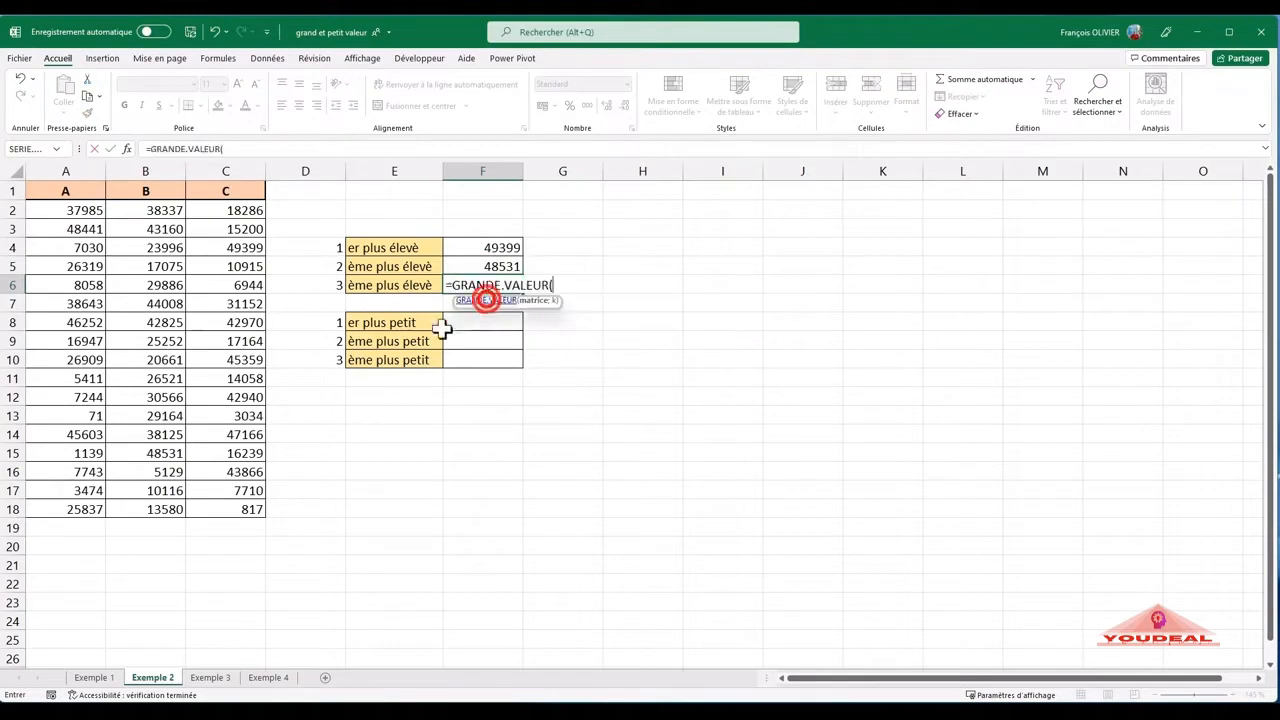
left_click(133, 144)
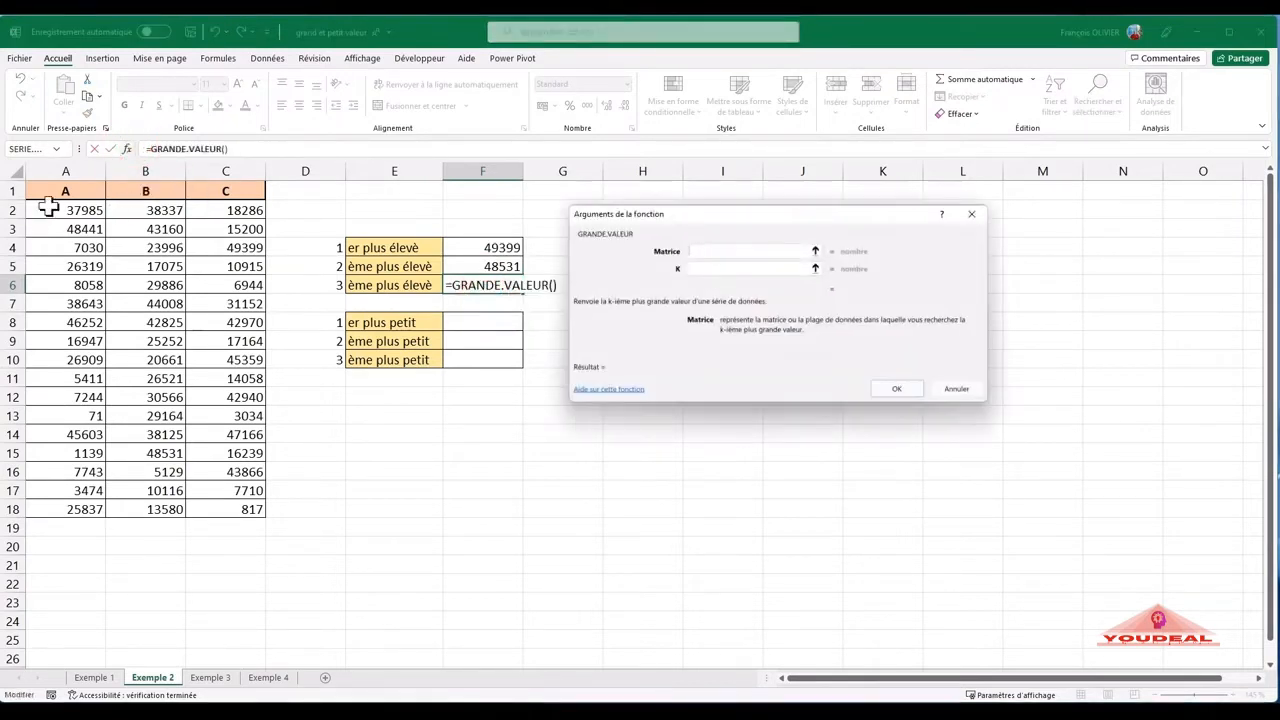
left_click_drag(43, 206, 196, 510)
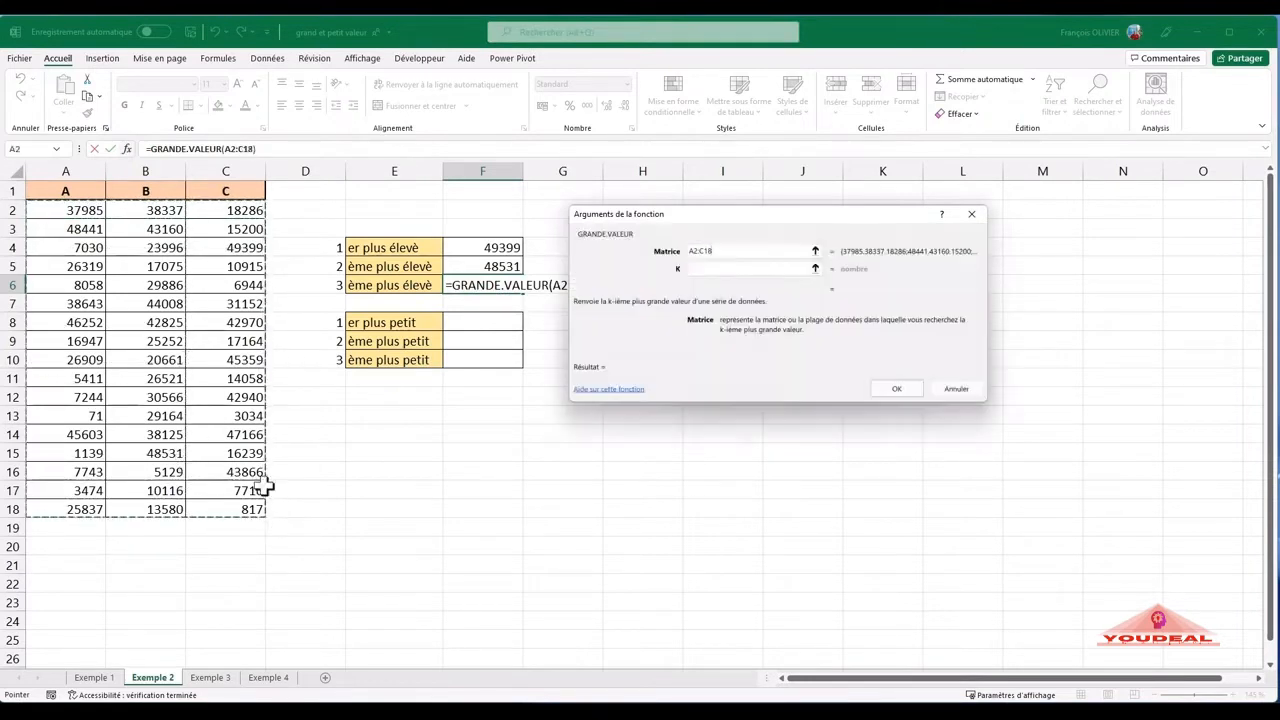
left_click(707, 268)
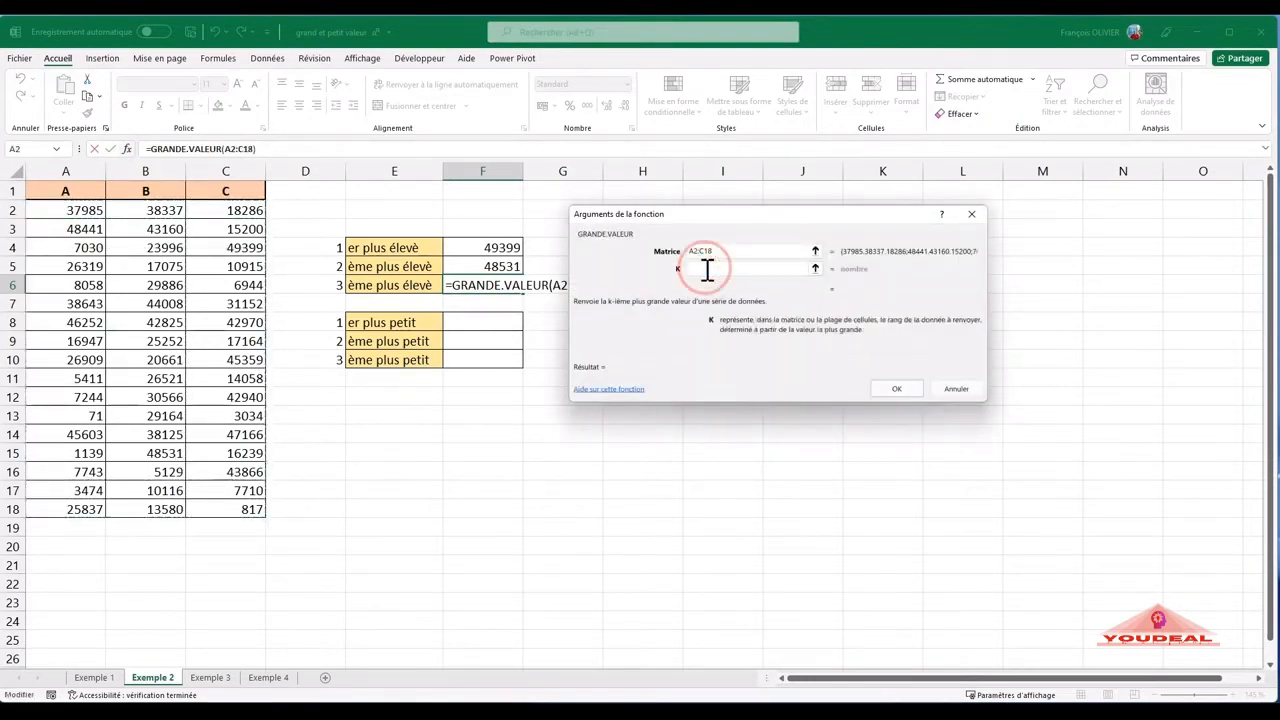
type("3")
key("Return")
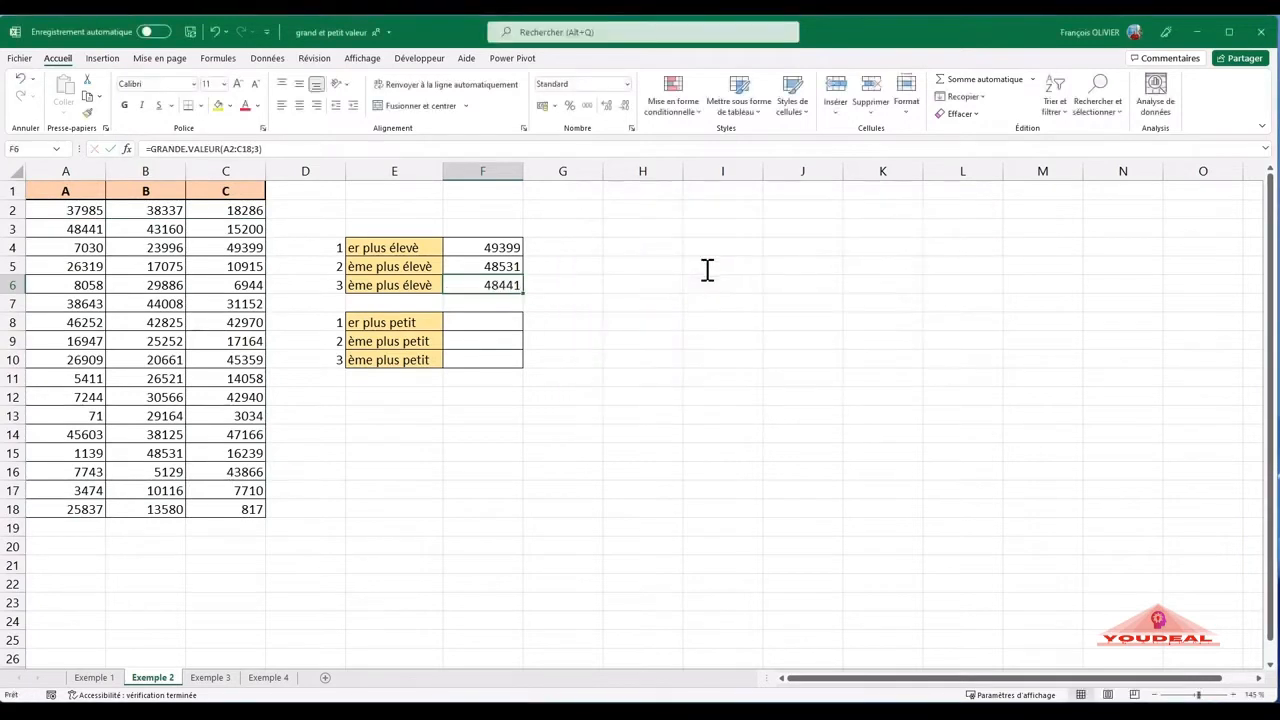
- Calculate the lowest value in F8 with the MIN function over the range A2:C18
left_click(511, 320)
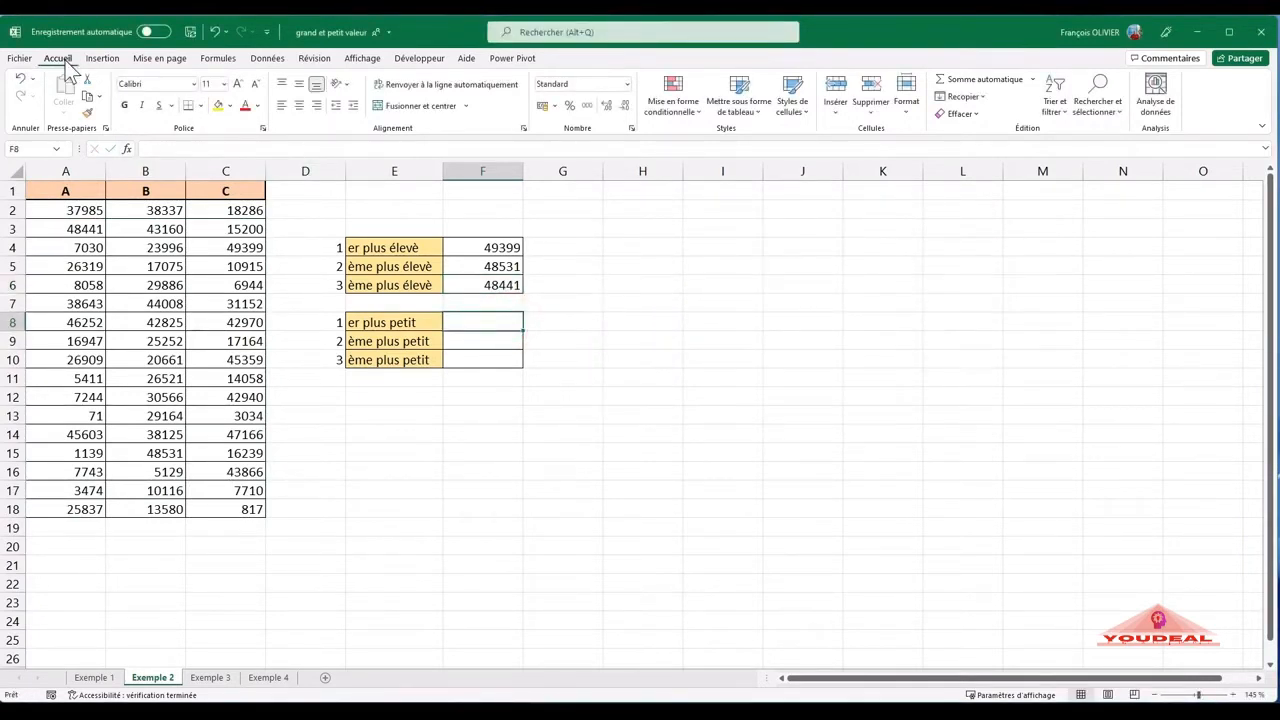
left_click(1032, 79)
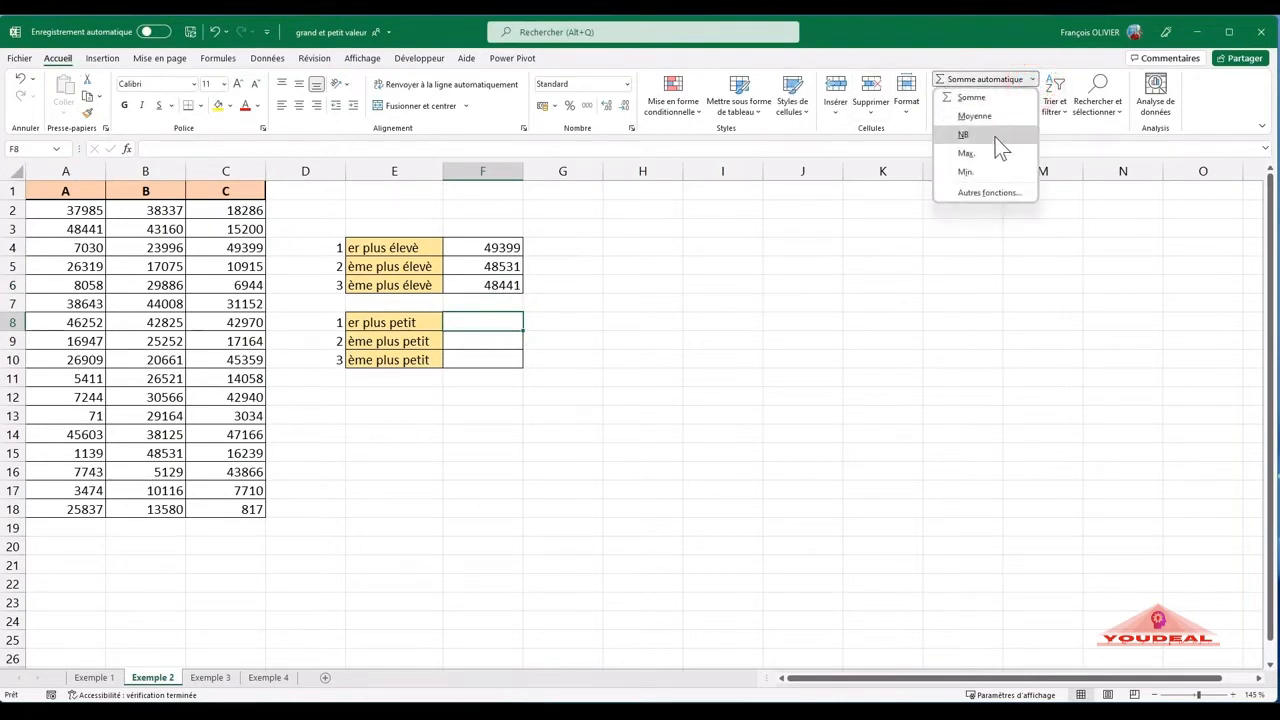
left_click(965, 171)
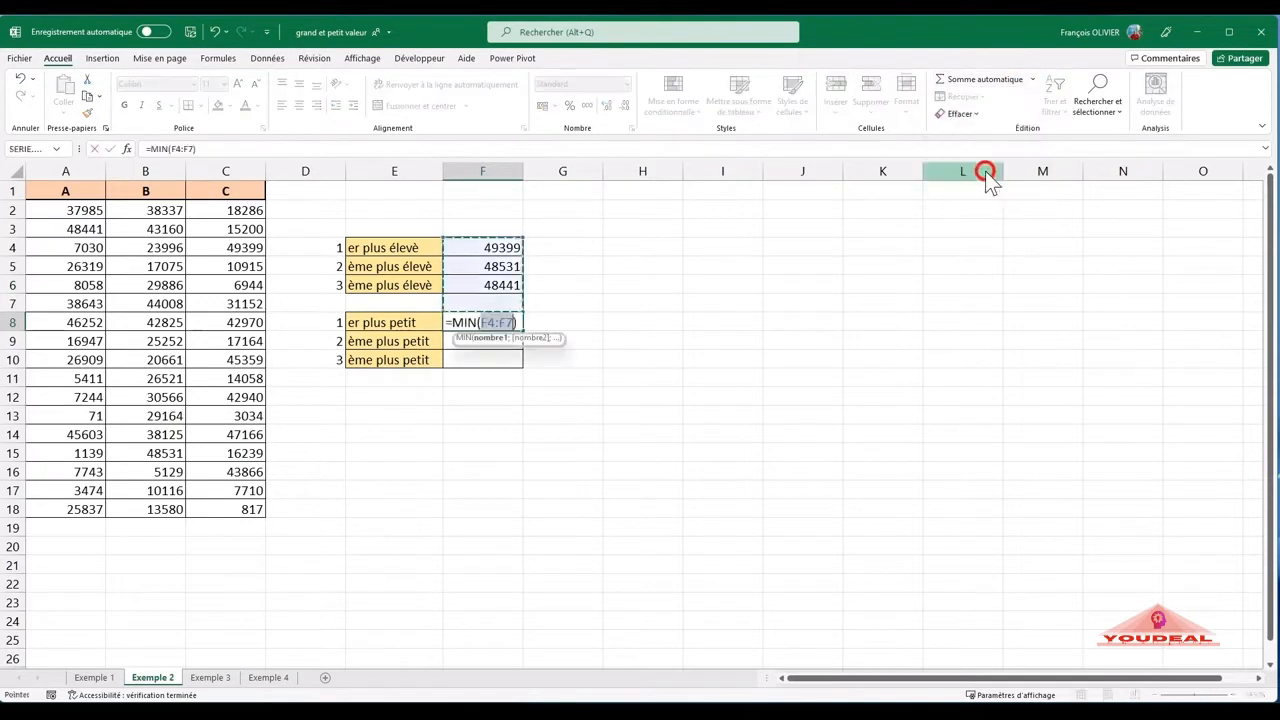
left_click_drag(52, 208, 213, 505)
key("Return")
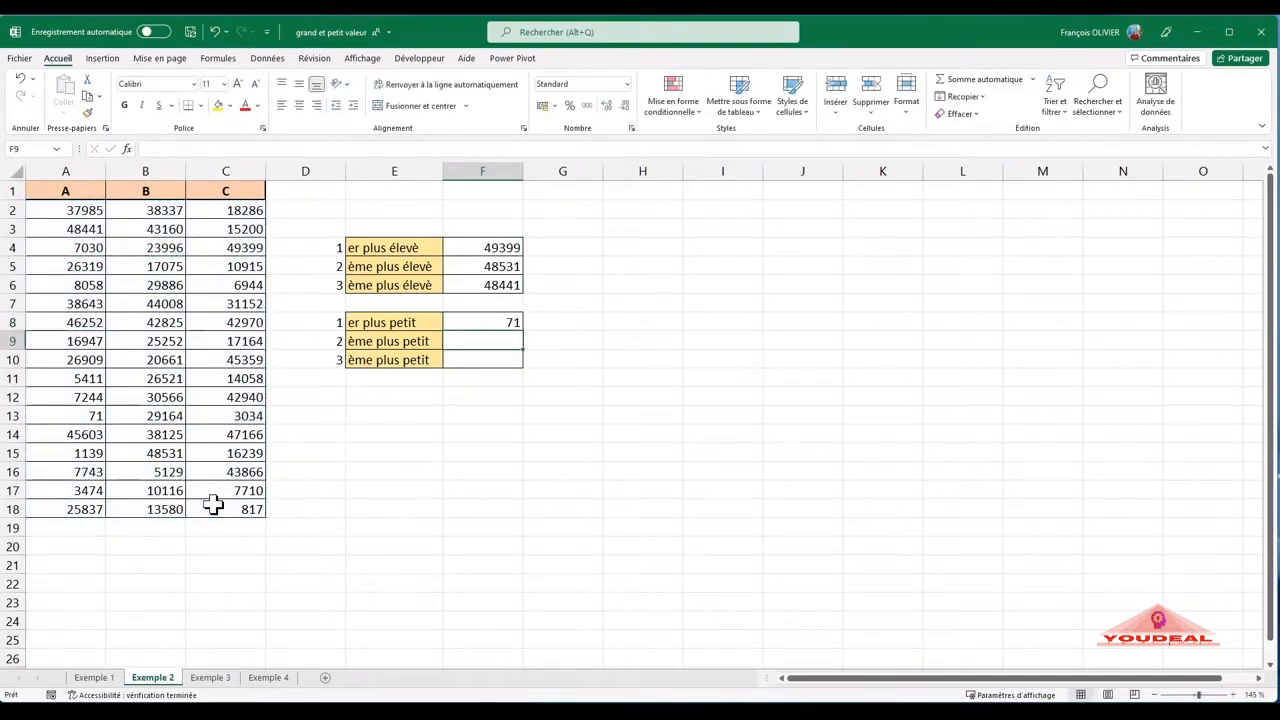
- Calculate the second-lowest value in F9 with PETITE.VALEUR, using A2:C18 as the matrix and 2 as K
type("=petit")
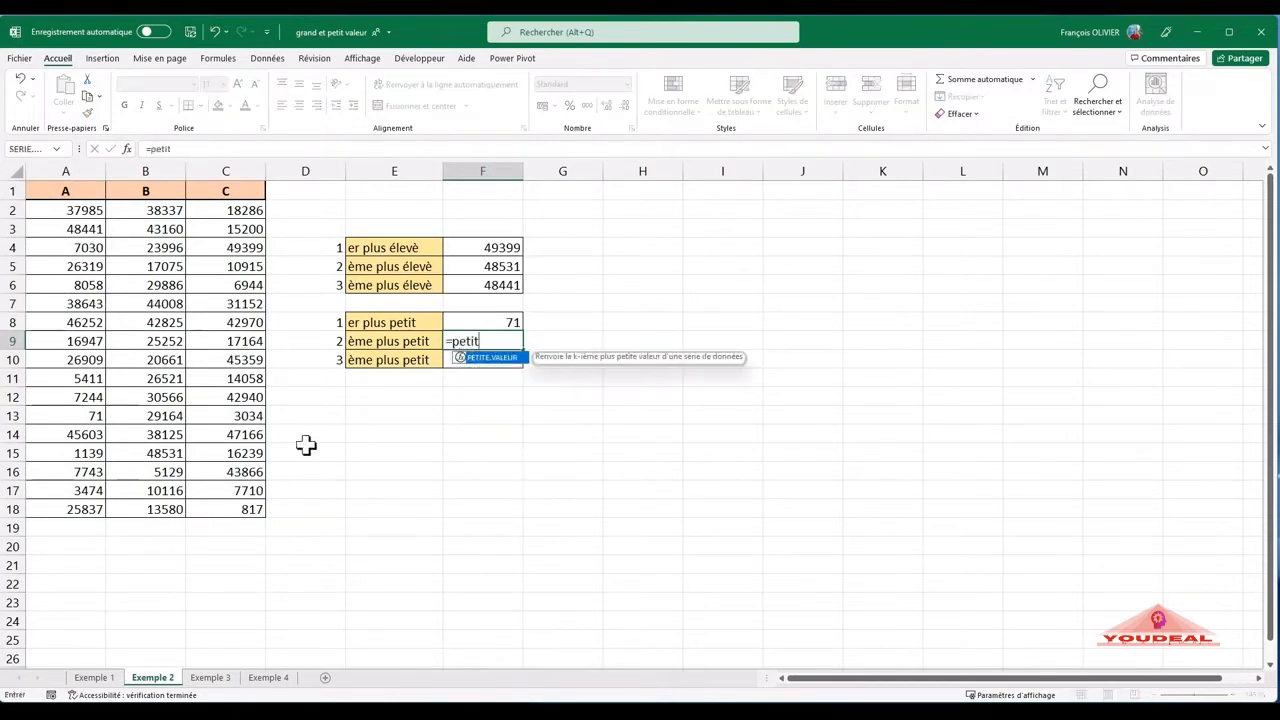
double_click(491, 358)
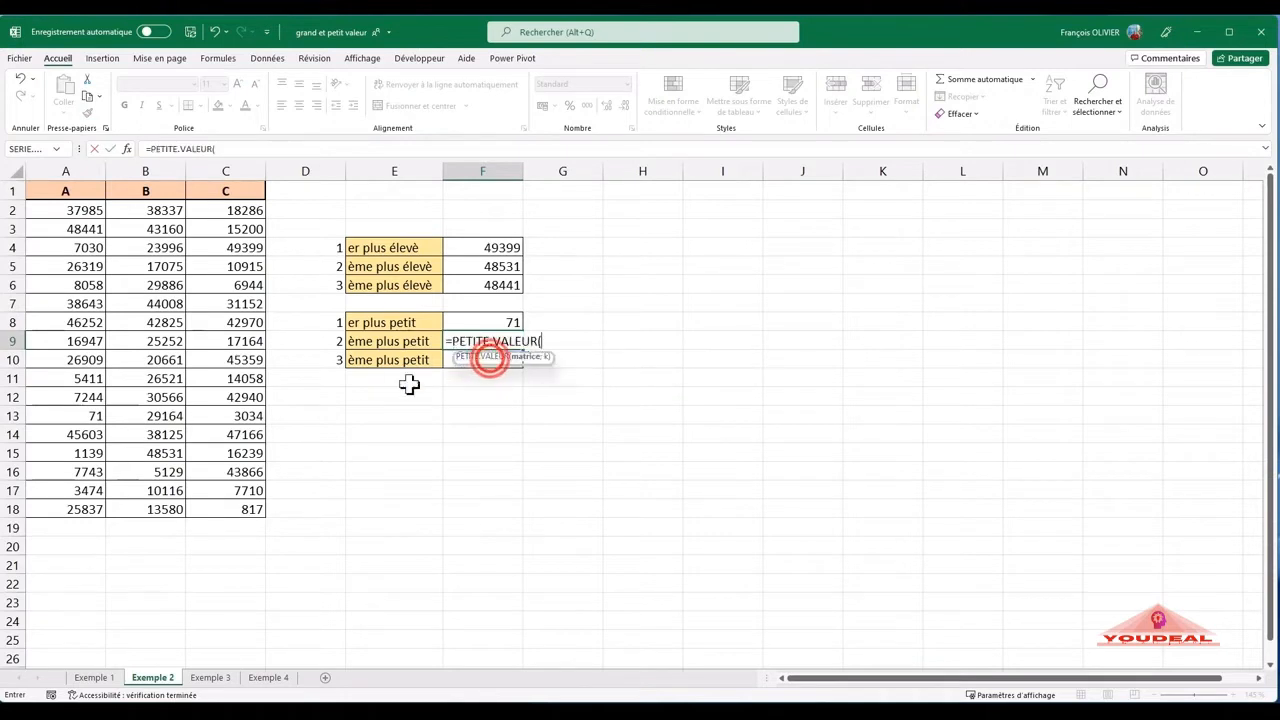
left_click(127, 148)
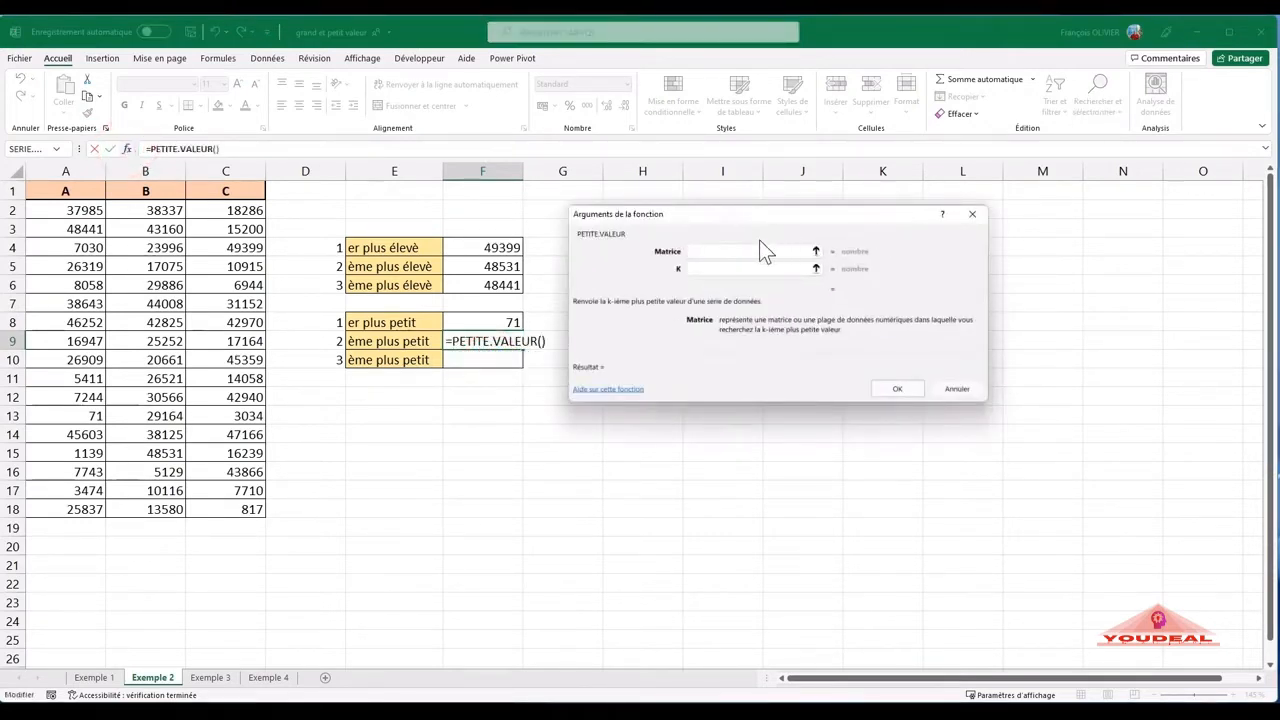
left_click(65, 210)
left_click_drag(65, 210, 243, 507)
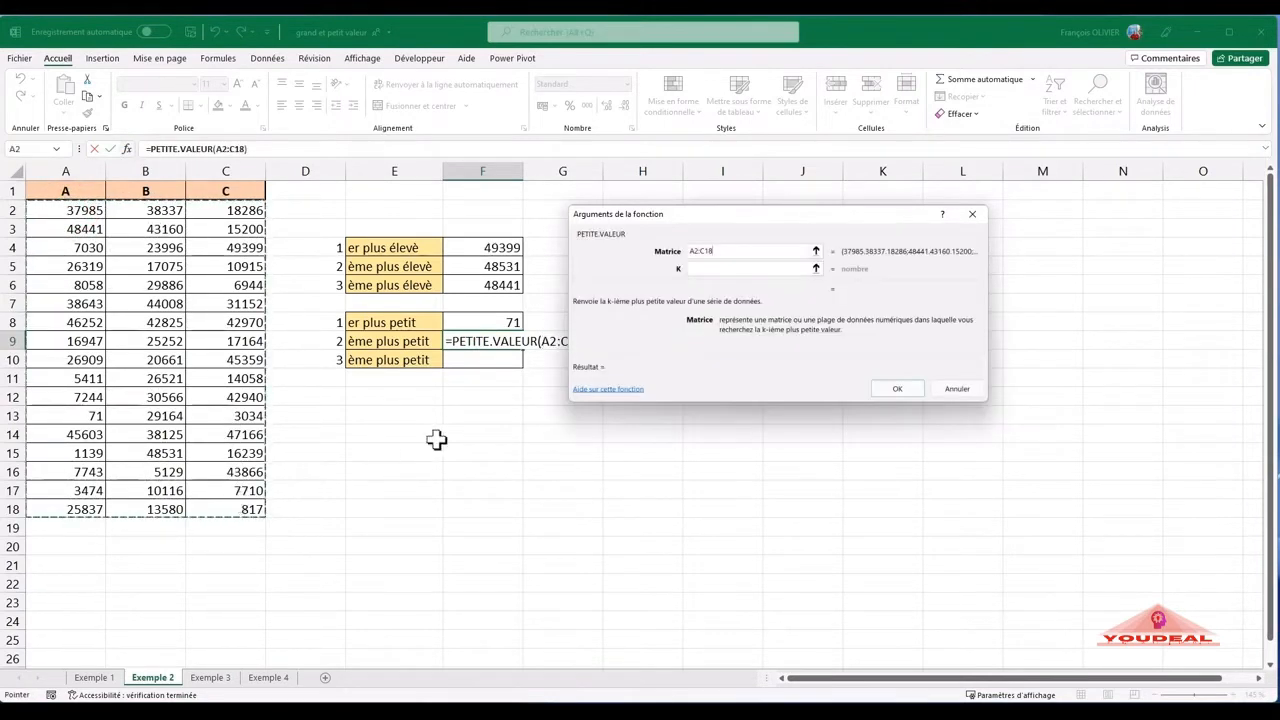
left_click(700, 269)
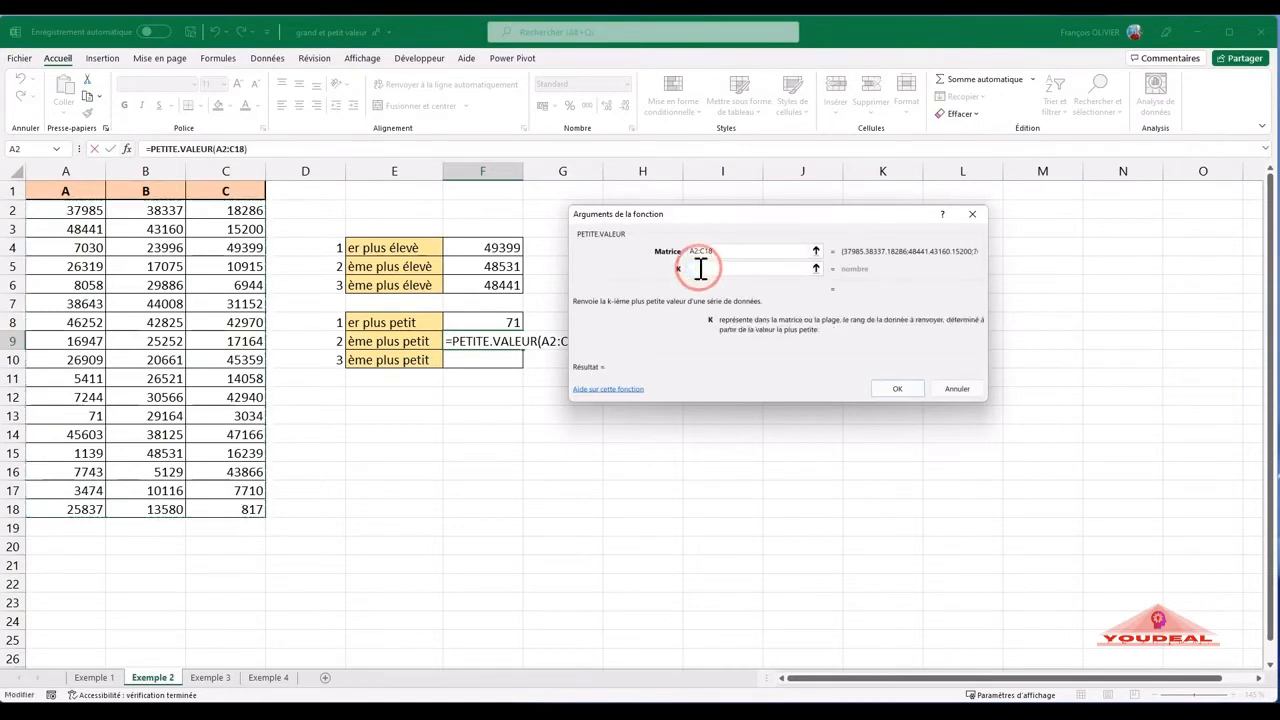
type("2")
left_click(898, 389)
- Calculate the third-lowest value in F10 with PETITE.VALEUR, using A2:C18 as the matrix and 3 as K
left_click(495, 352)
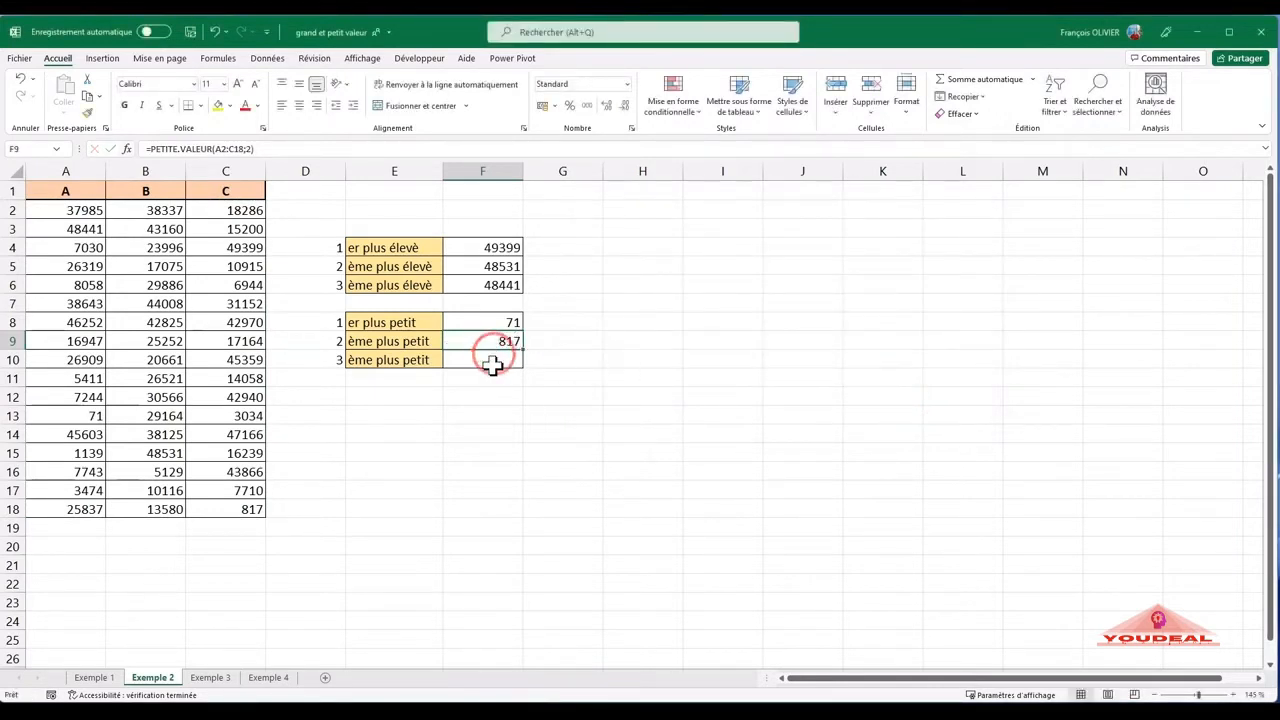
double_click(492, 363)
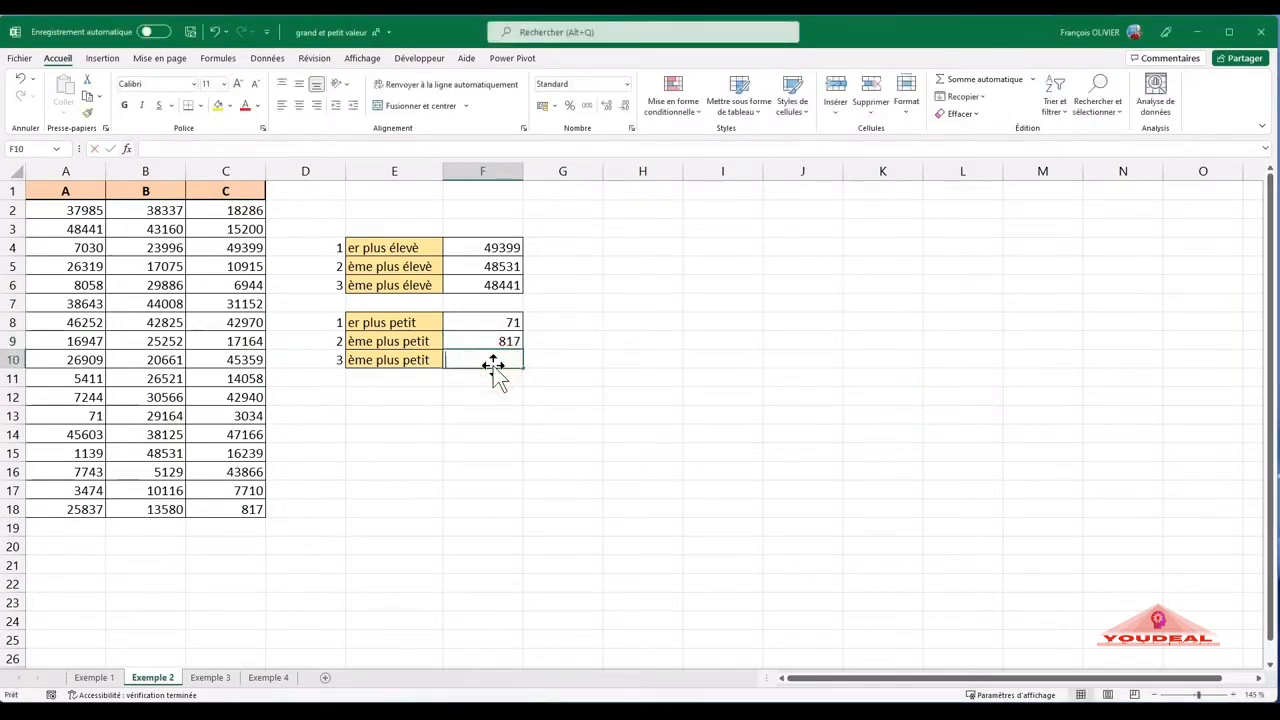
type("=p")
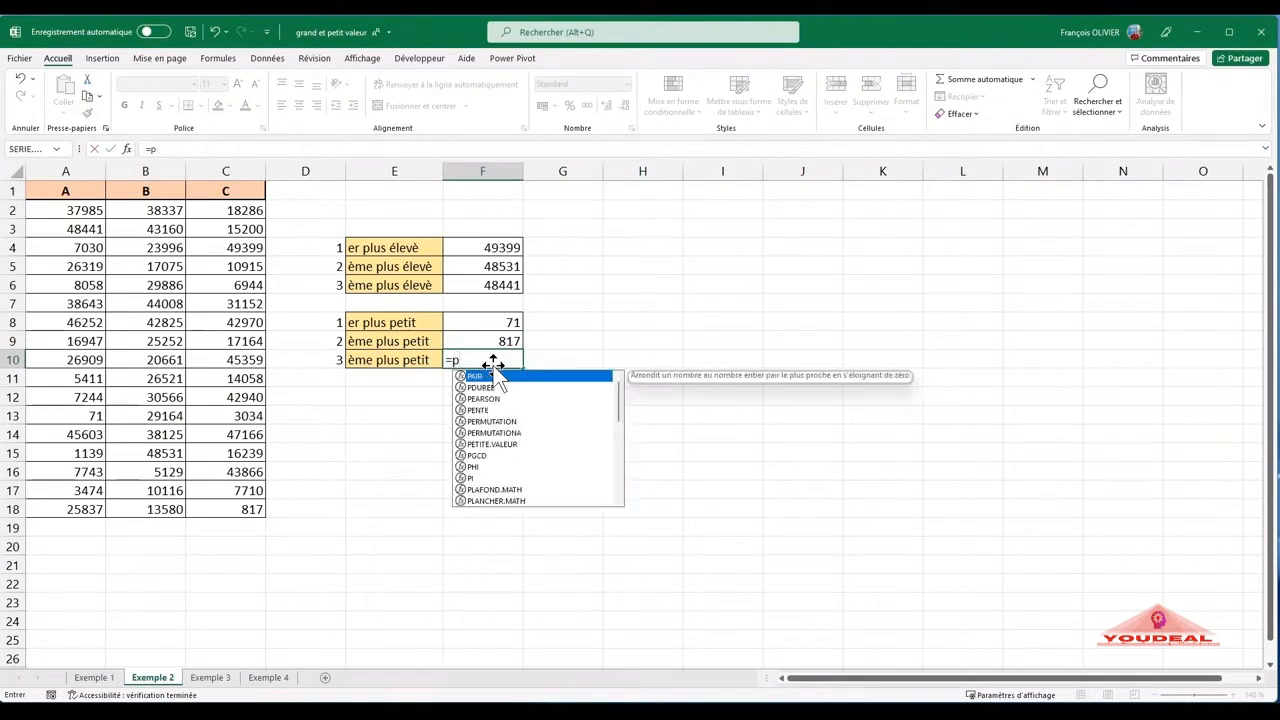
type("et")
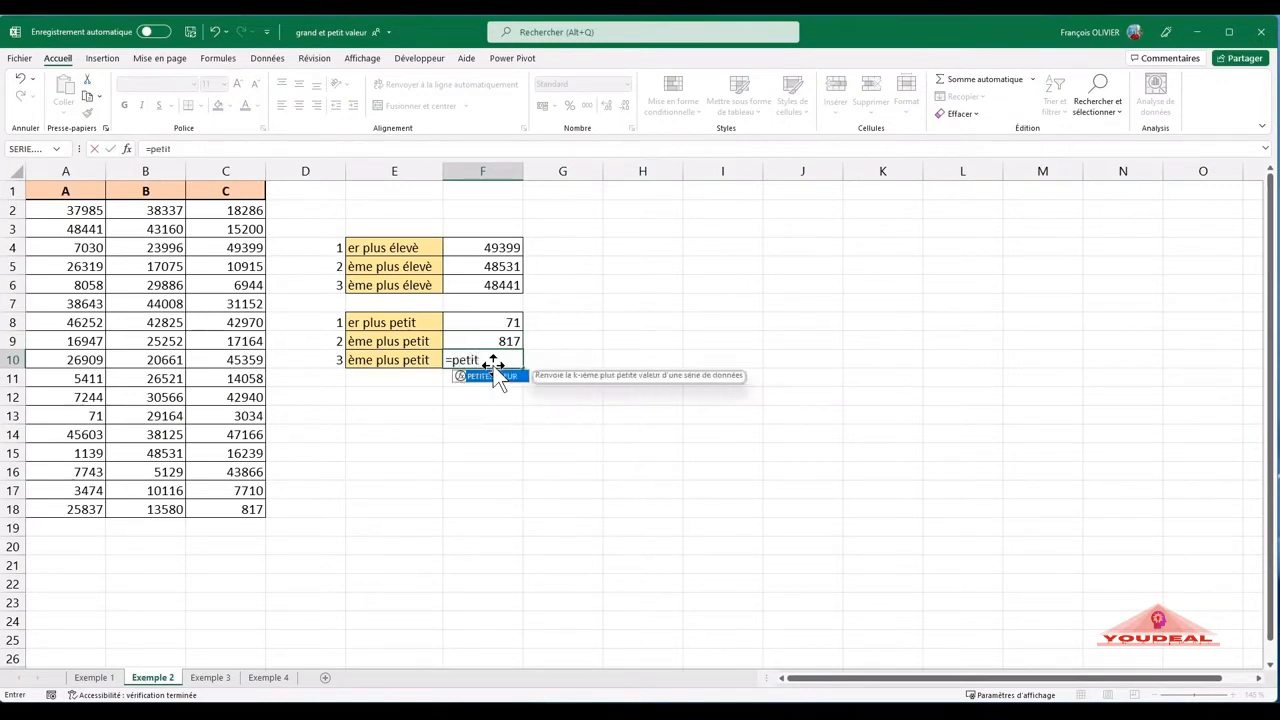
type("it")
double_click(496, 375)
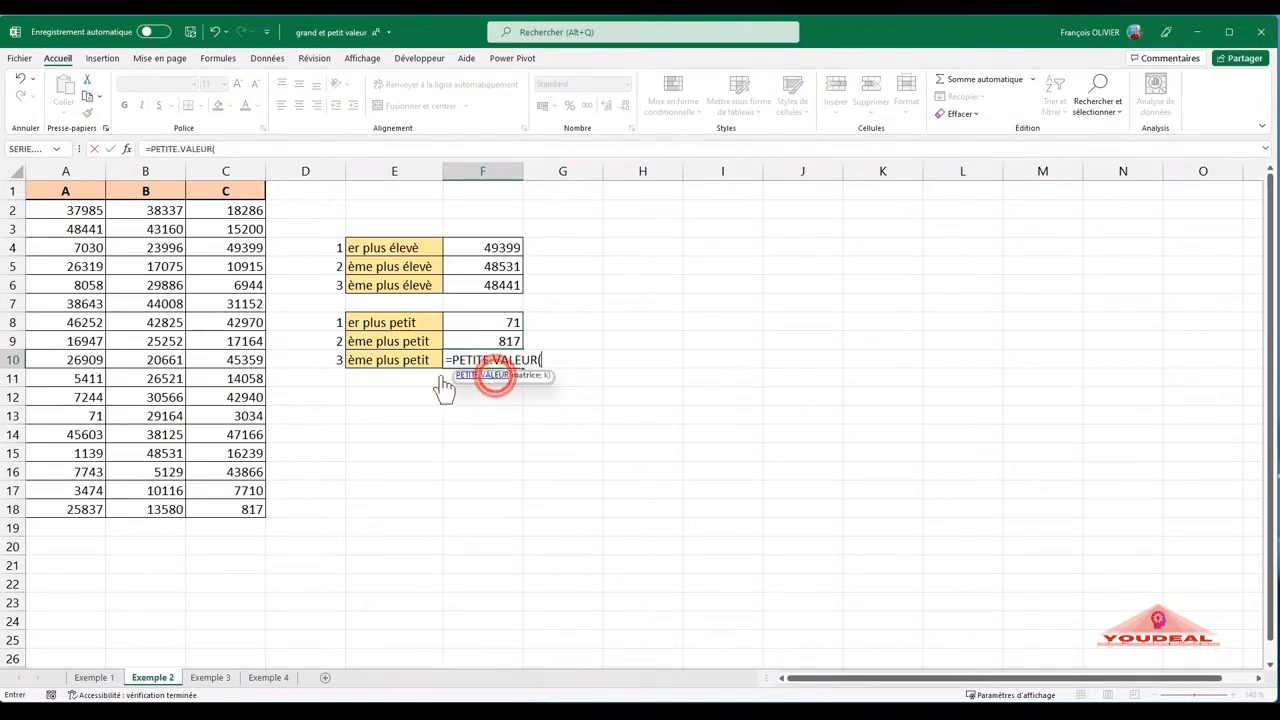
left_click(126, 148)
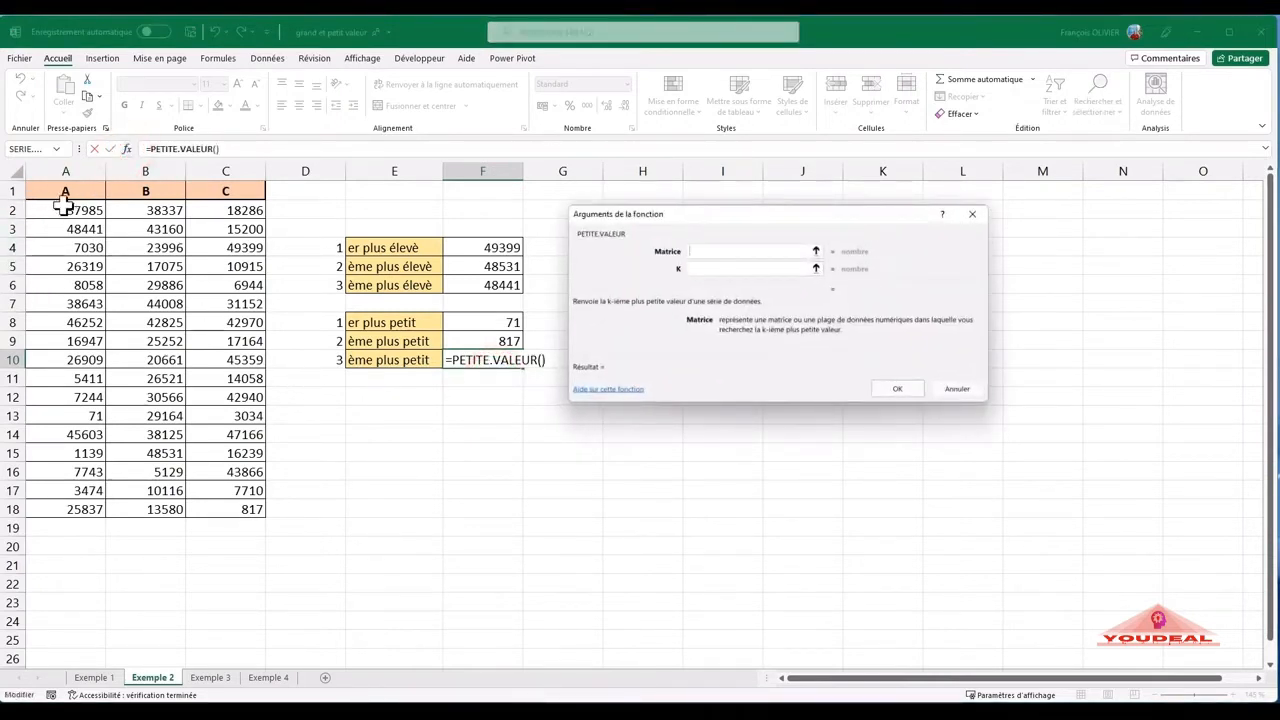
left_click_drag(65, 207, 220, 503)
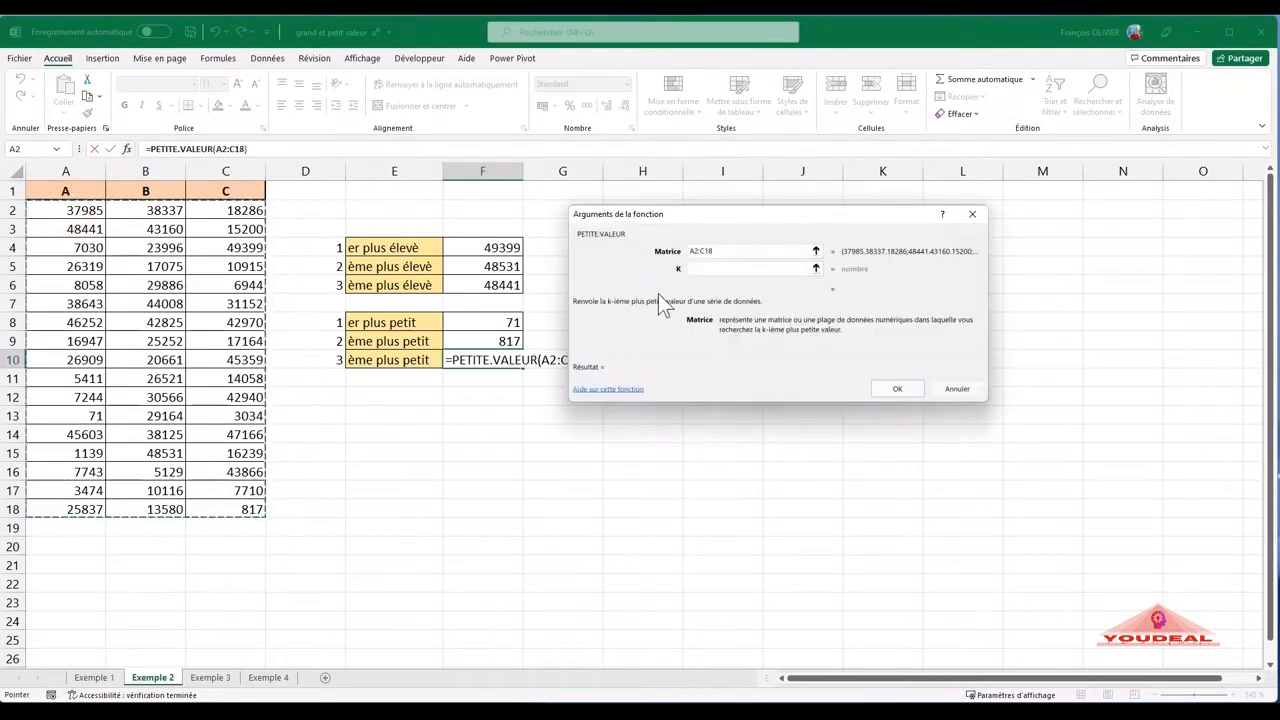
left_click(695, 266)
type("3")
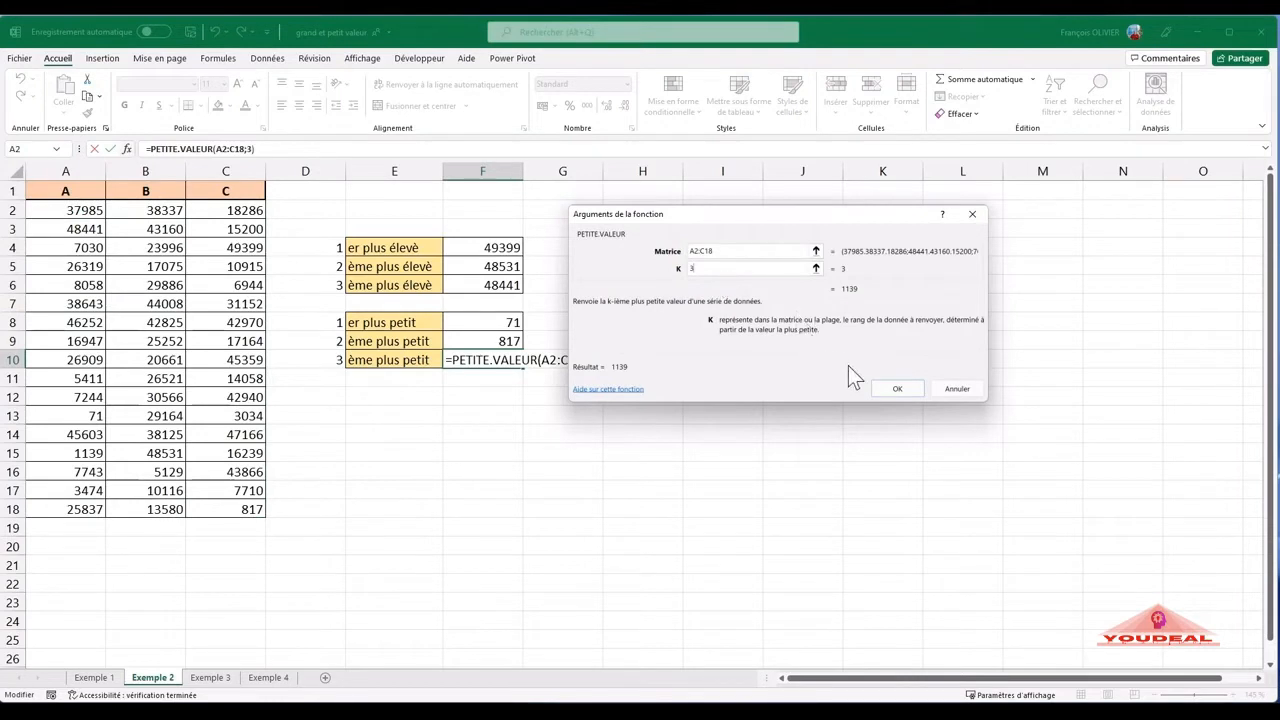
left_click(898, 386)
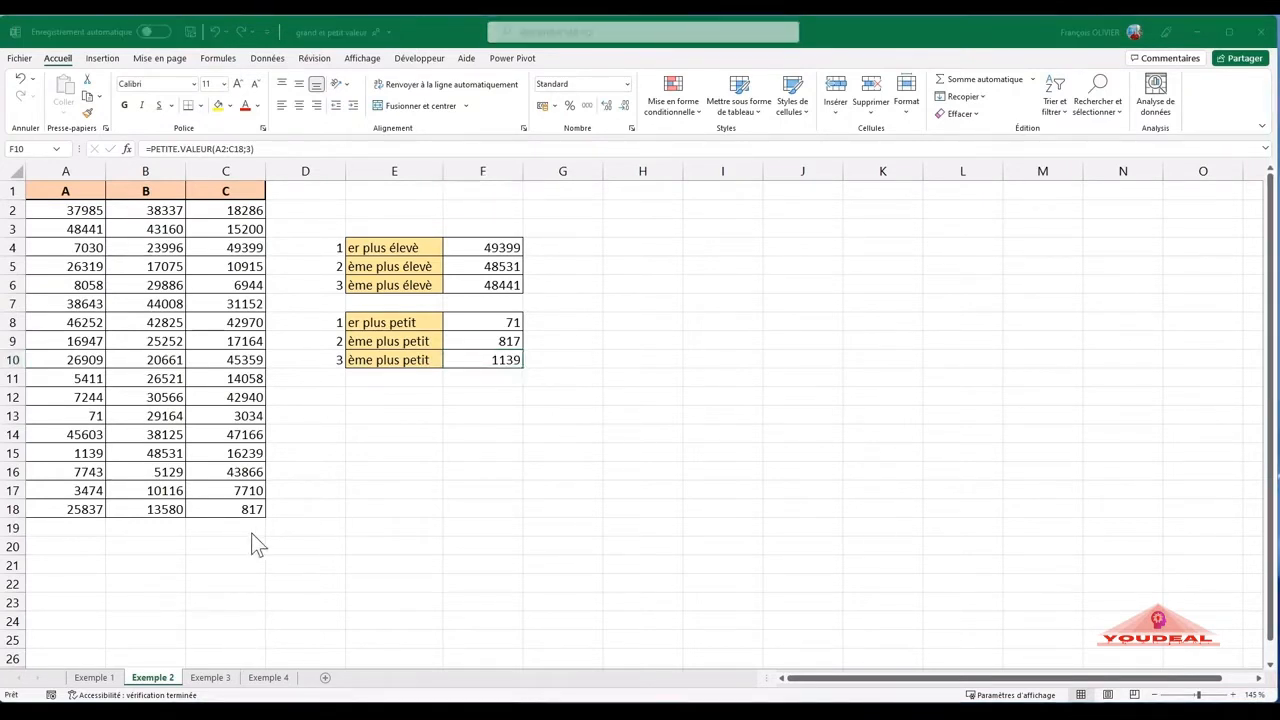
- On the Exemple 3 sheet, begin the largest iPad order formula in H2 with GRANDE.VALEUR and a nested SI function
left_click(207, 678)
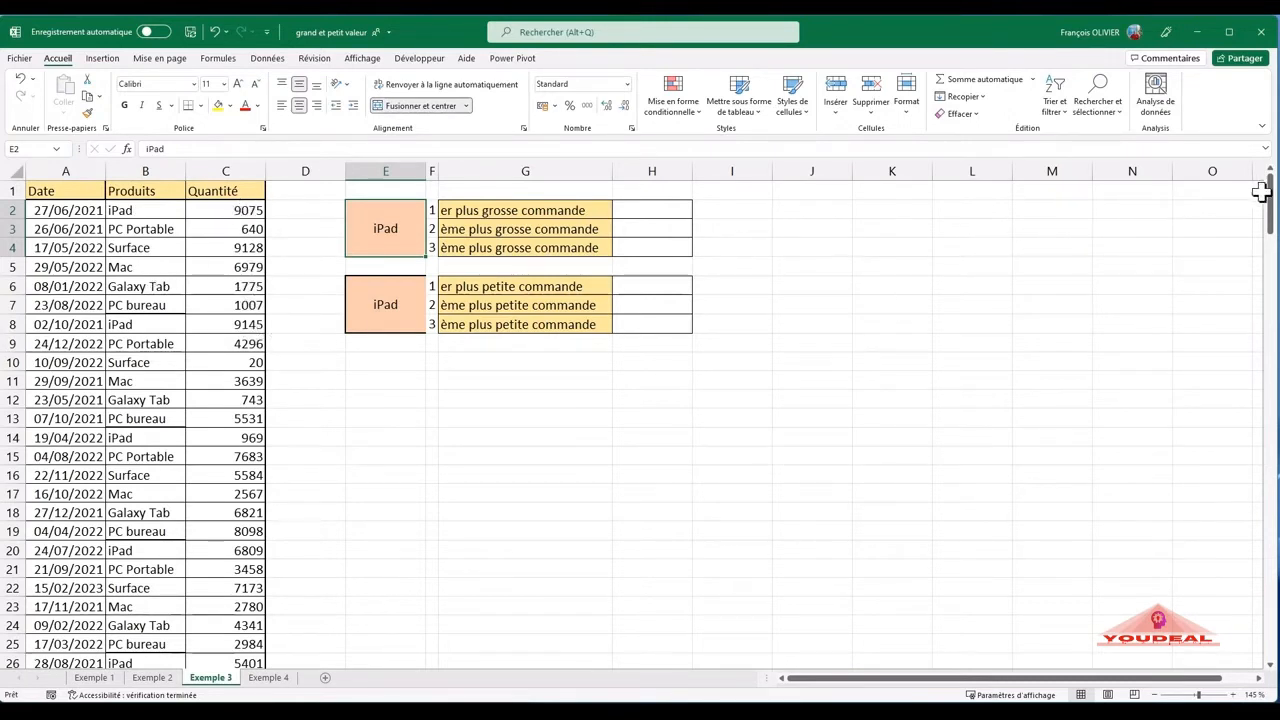
mouse_move(1272, 195)
left_mouse_down()
mouse_move(1270, 635)
mouse_move(1271, 190)
left_mouse_up()
left_click(647, 211)
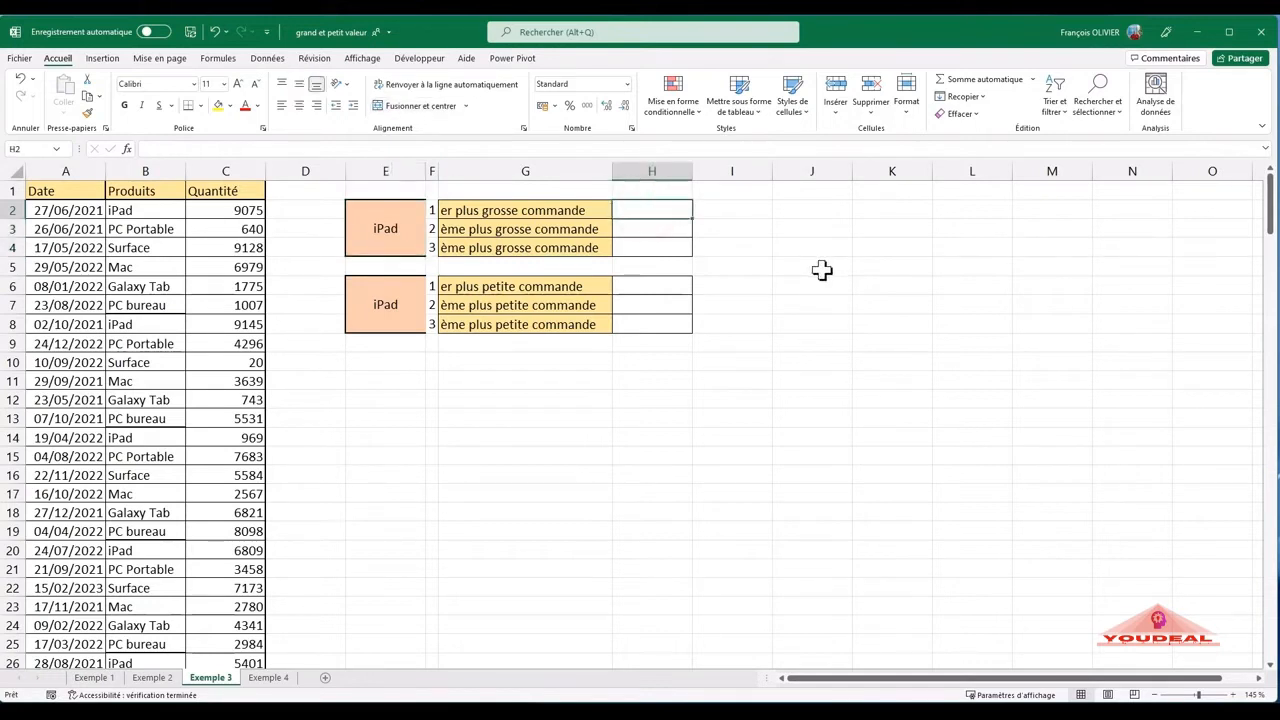
type("=")
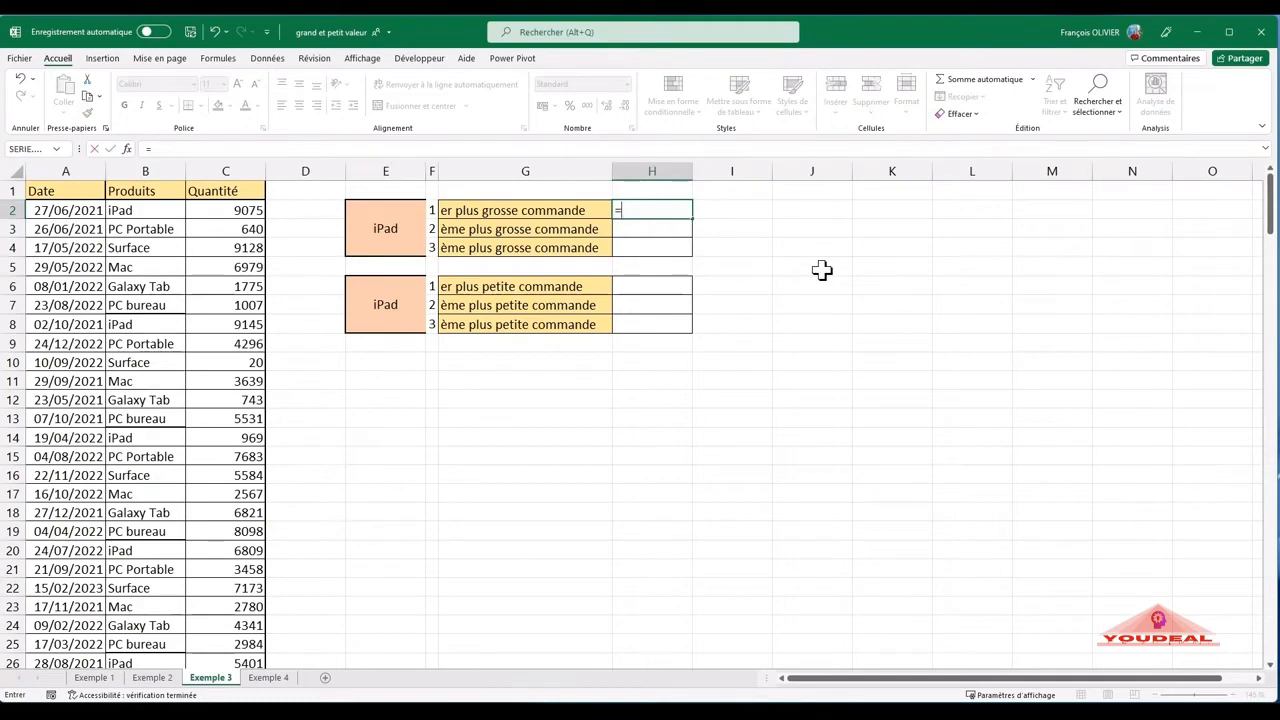
type("grande")
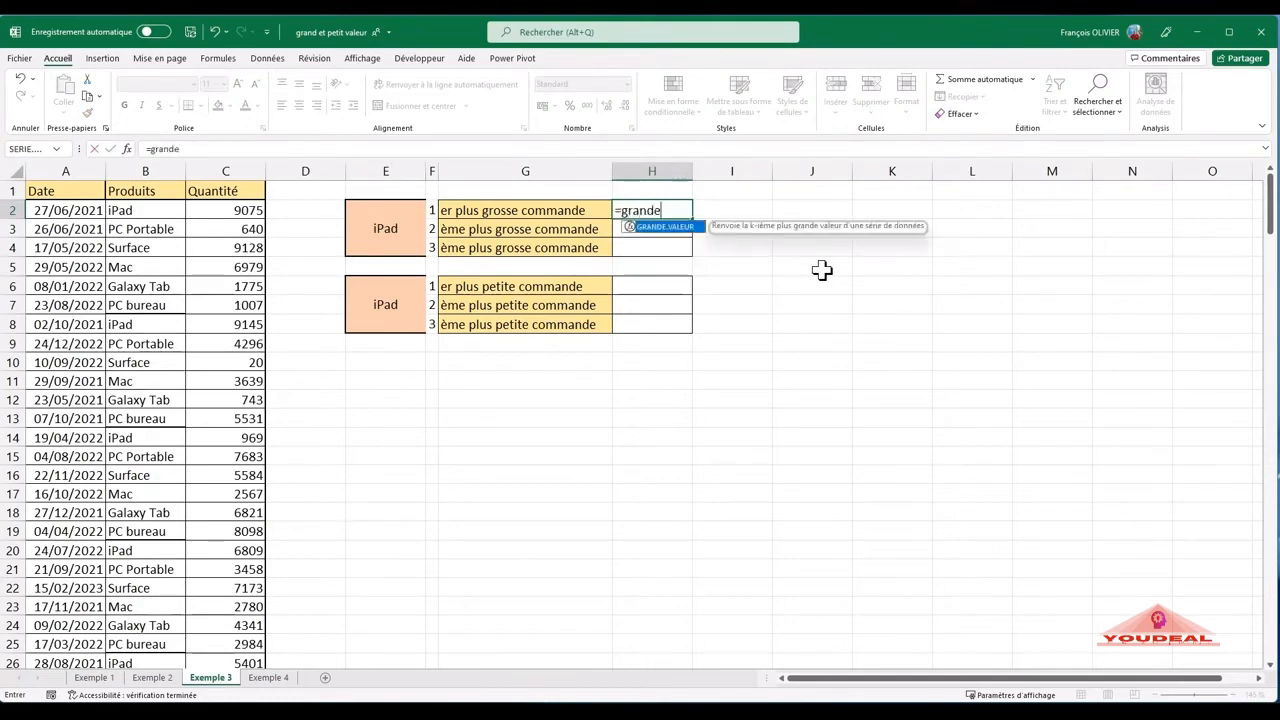
double_click(672, 227)
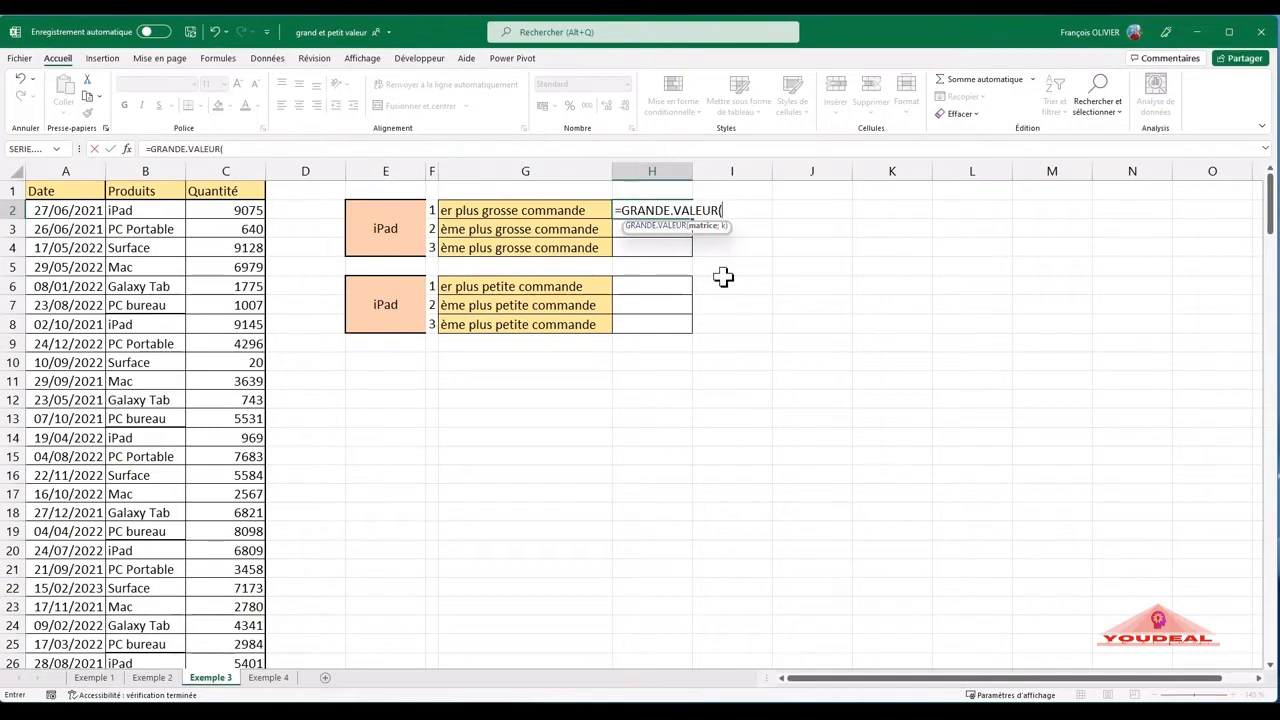
type("si(")
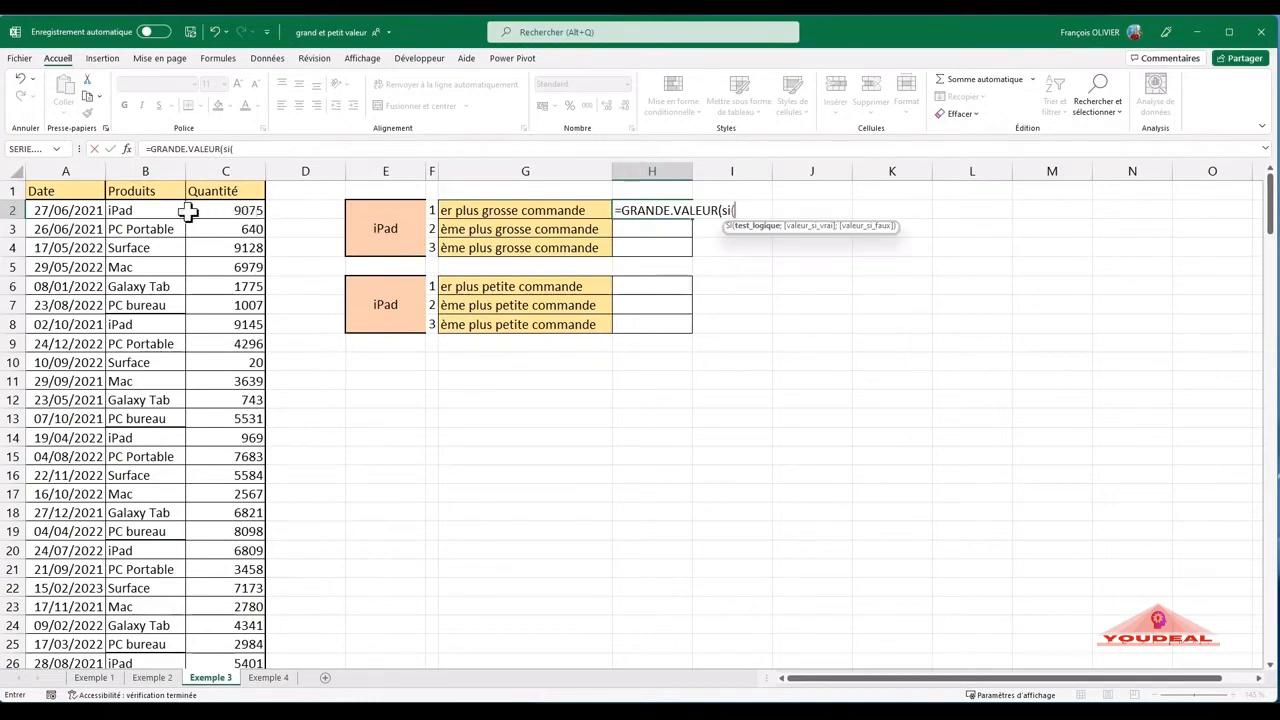
- Set the SI logical test to compare the product range $B$2:$B$200 with the iPad cell $E$2, using absolute references
left_click(166, 210)
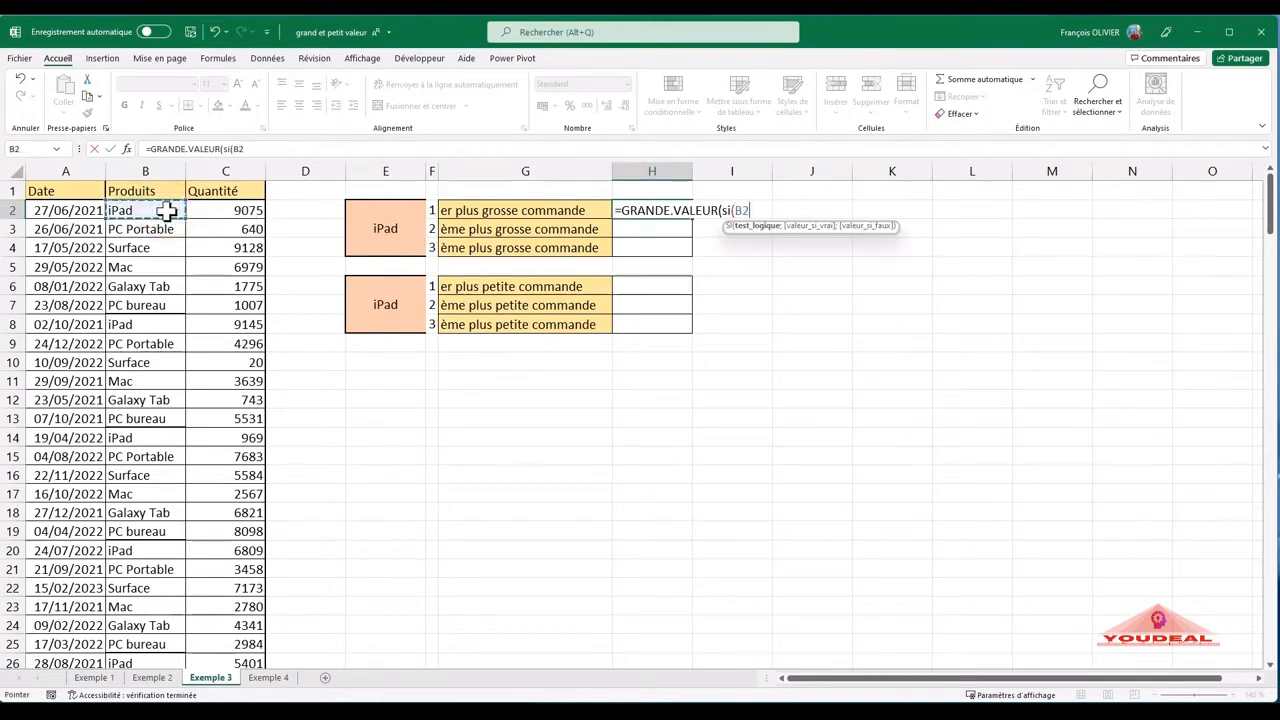
left_click_drag(160, 229, 127, 661)
scroll(473, 251, "up", 10)
scroll(473, 251, "up", 20)
scroll(469, 251, "up", 13)
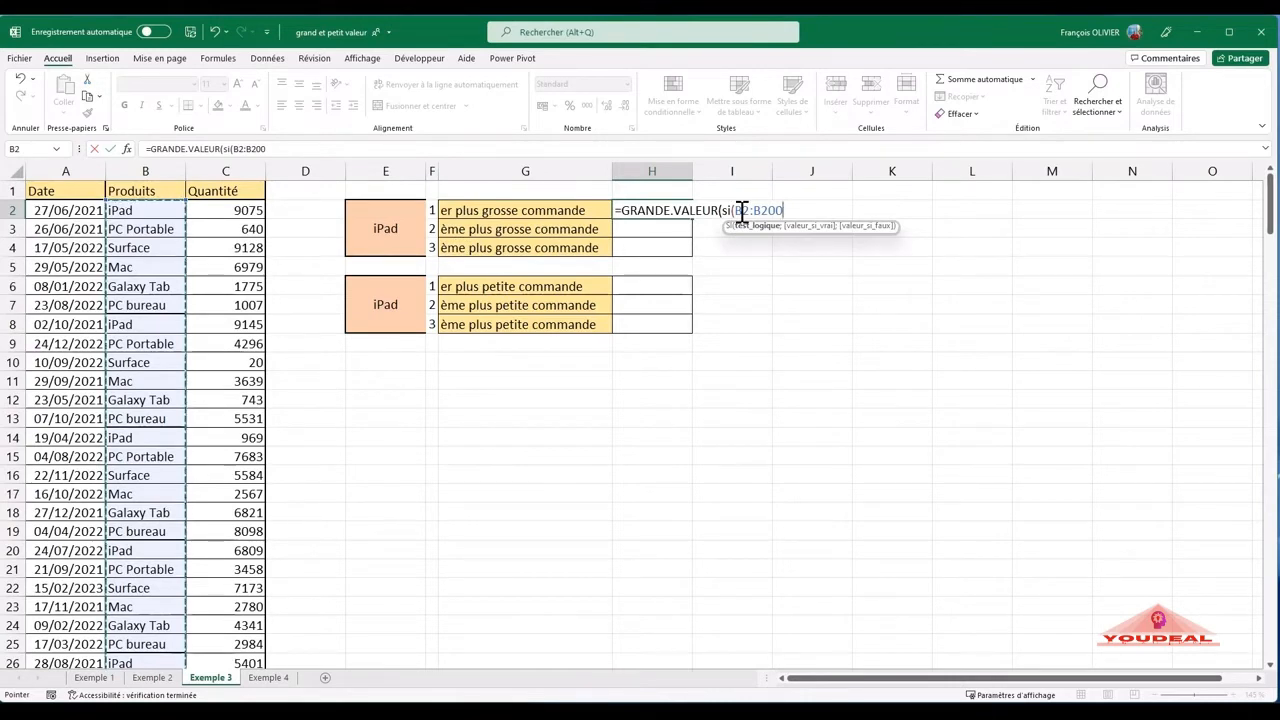
key("F4")
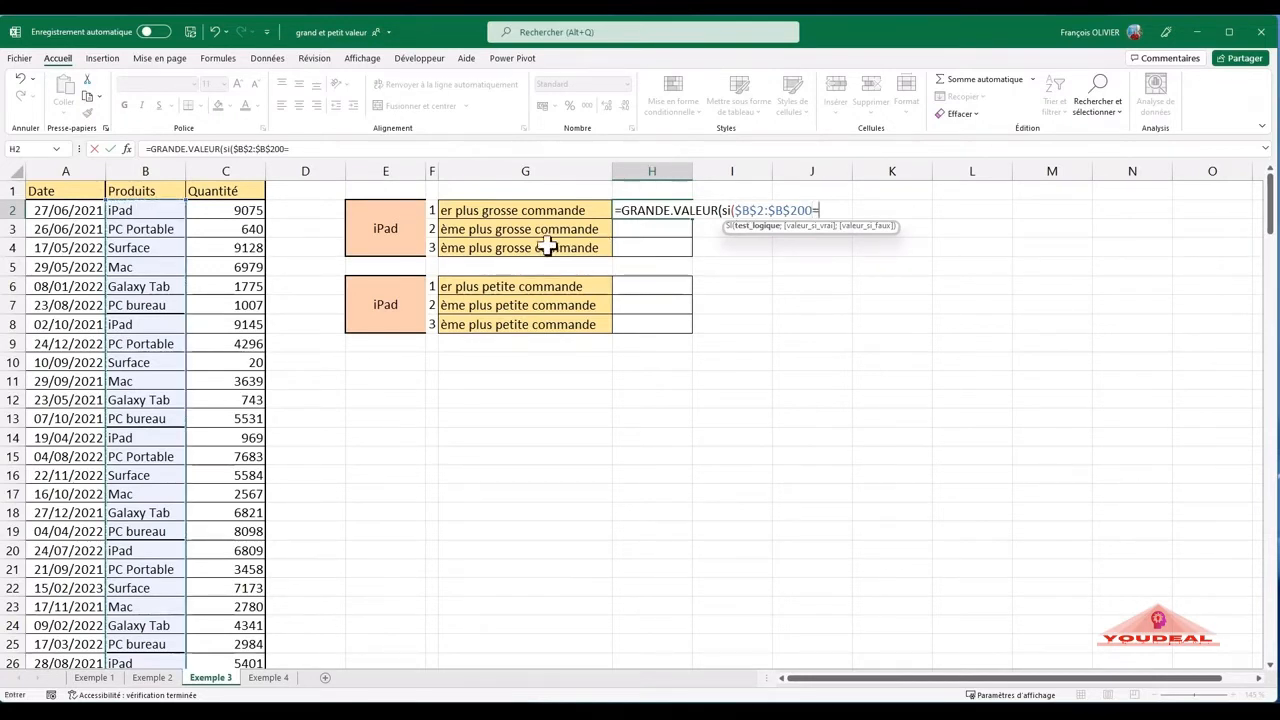
left_click(398, 232)
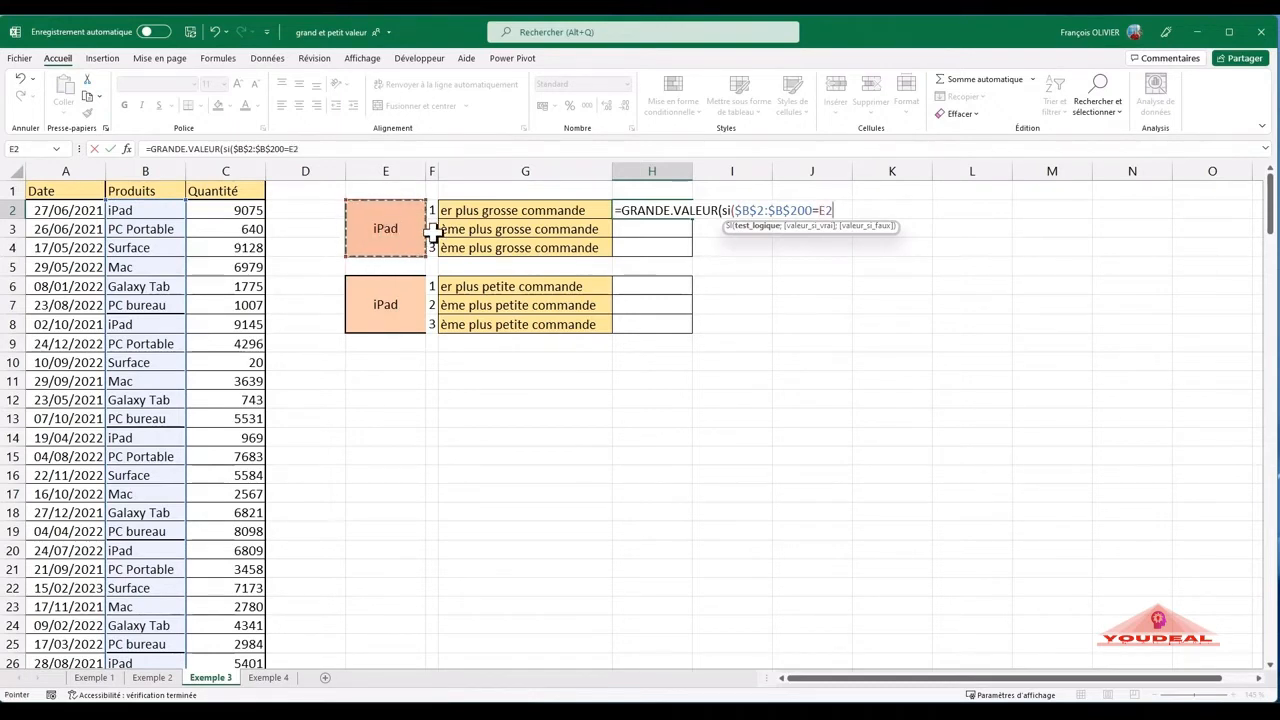
key("F4")
type(";")
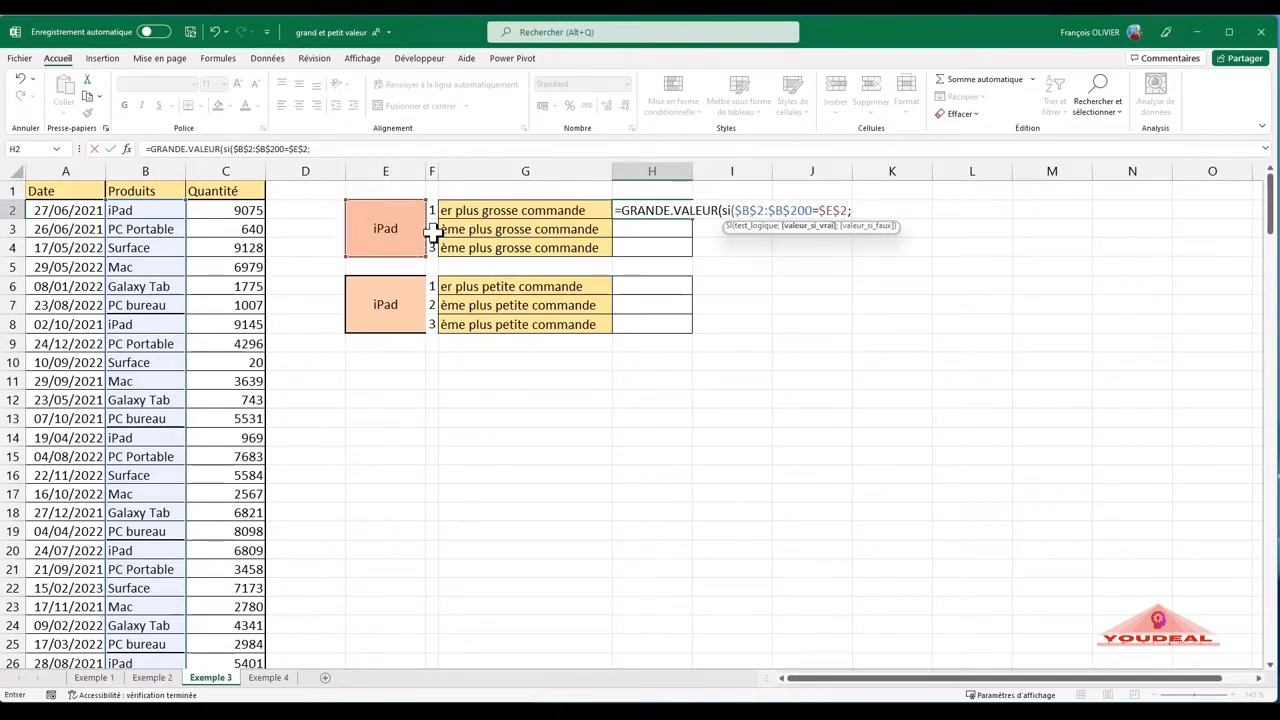
- Complete the H2 formula with $C$2:$C$200 as the value if true, 0 as the value if false, and 1 as K
left_click_drag(250, 210, 221, 477)
left_click_drag(218, 587, 231, 625)
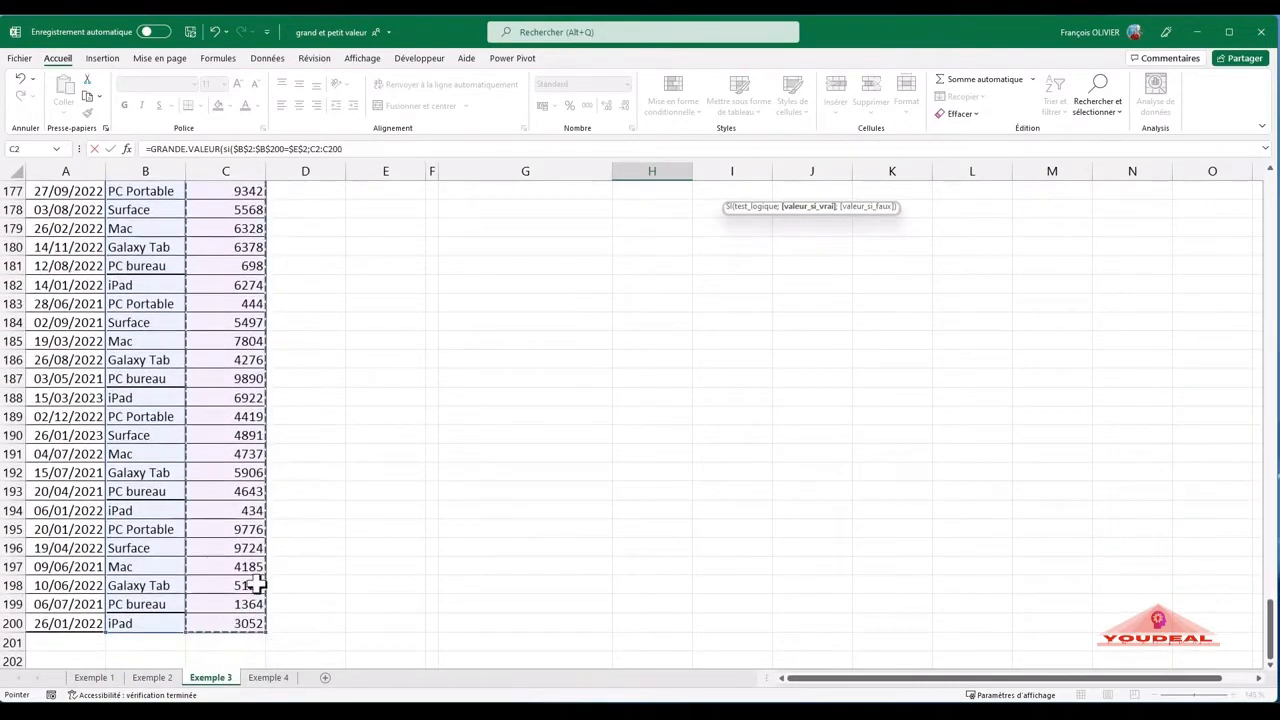
scroll(425, 400, "up", 12)
scroll(425, 401, "up", 20)
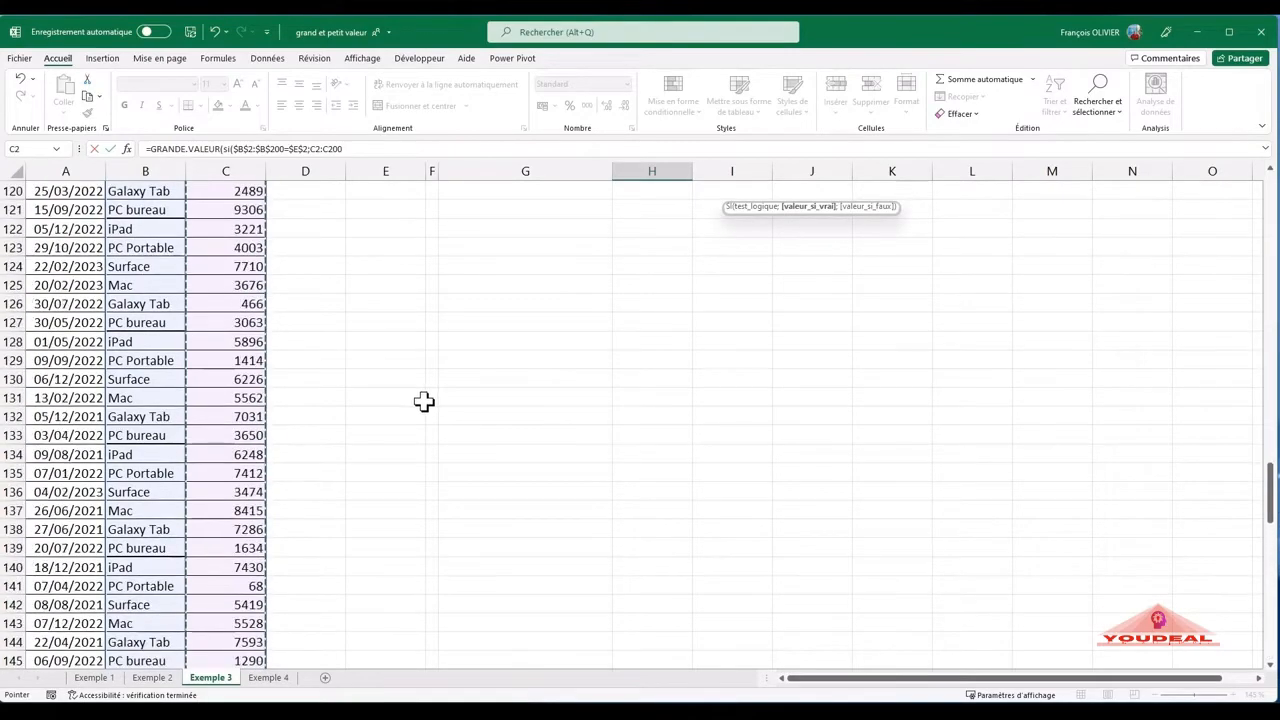
scroll(420, 403, "up", 20)
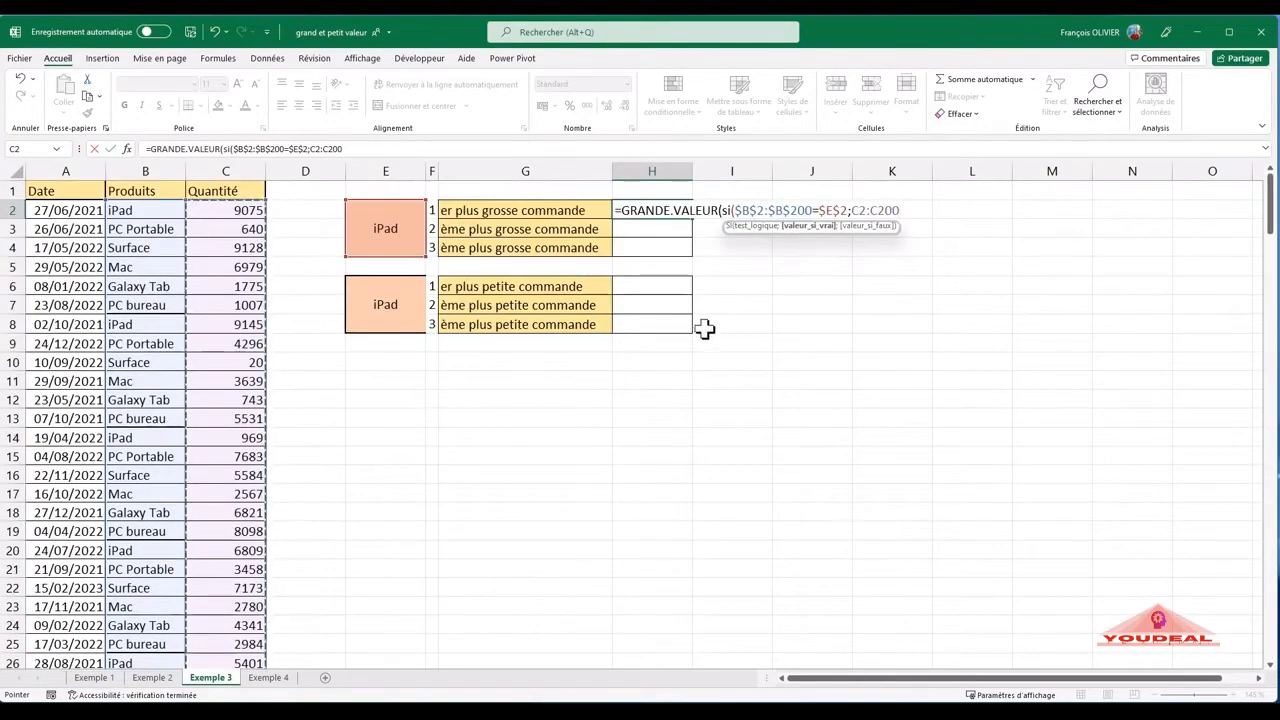
key("F4")
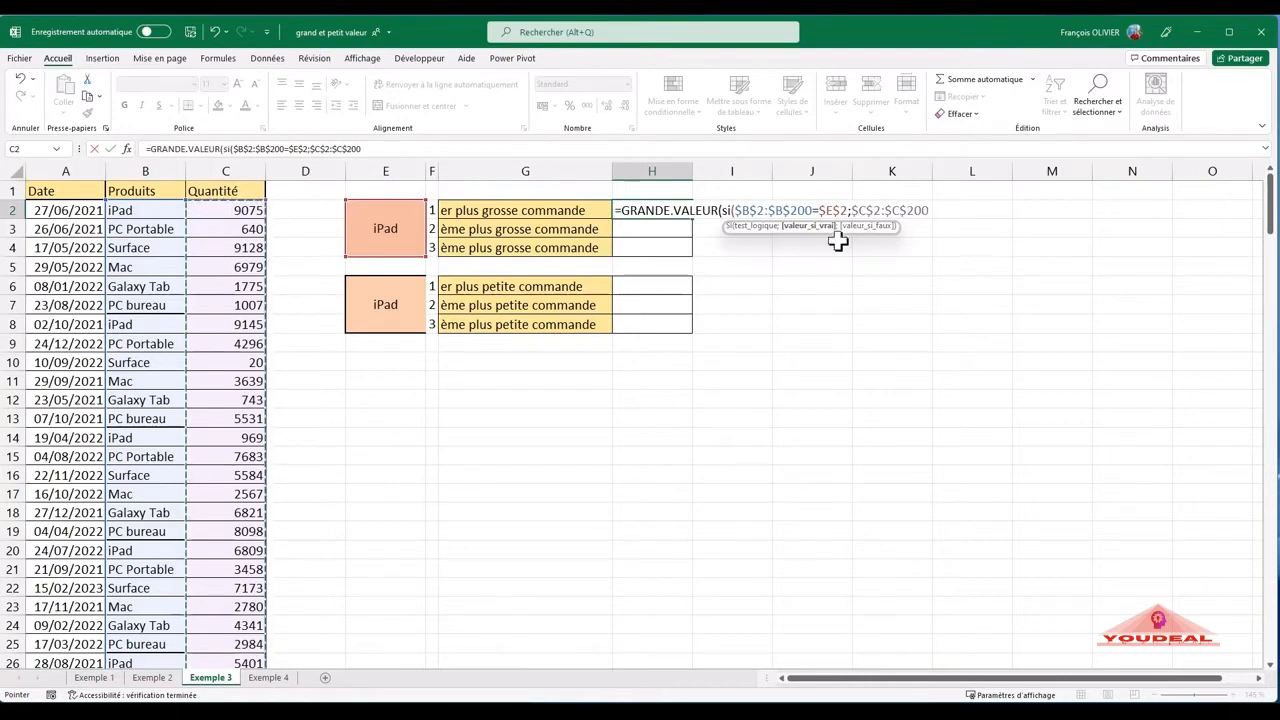
type(";0);1")
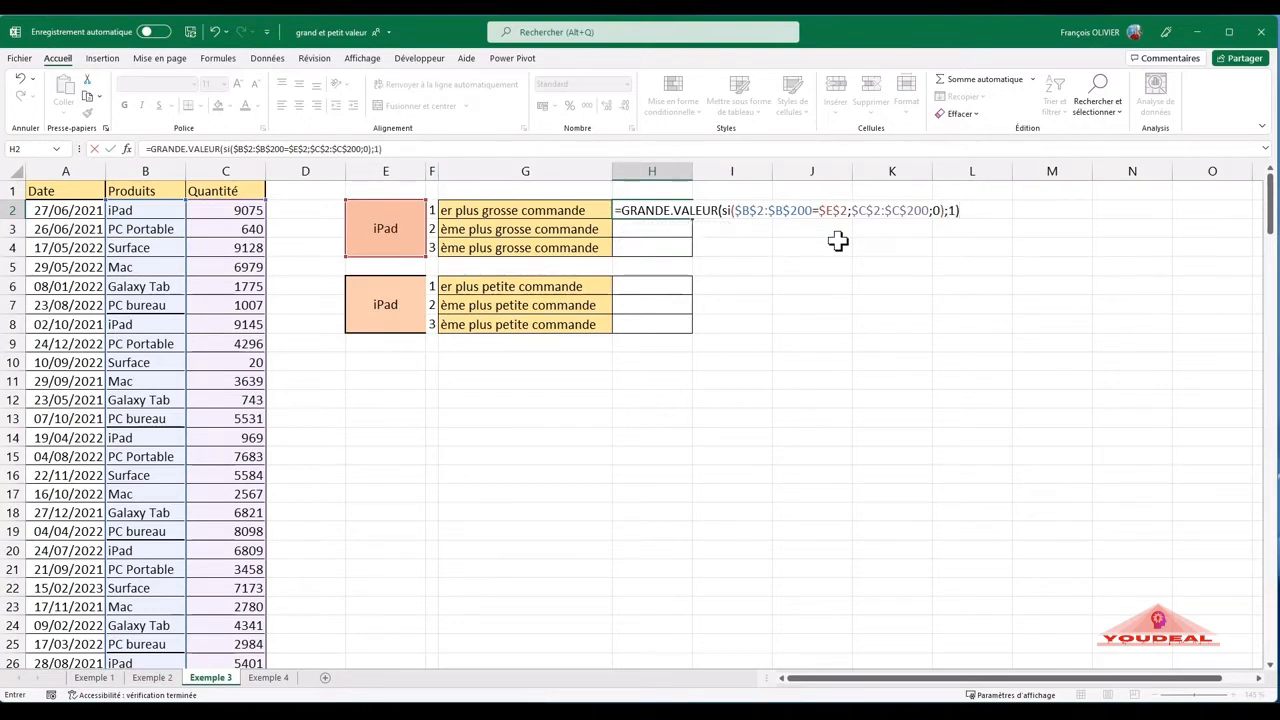
key("Return")
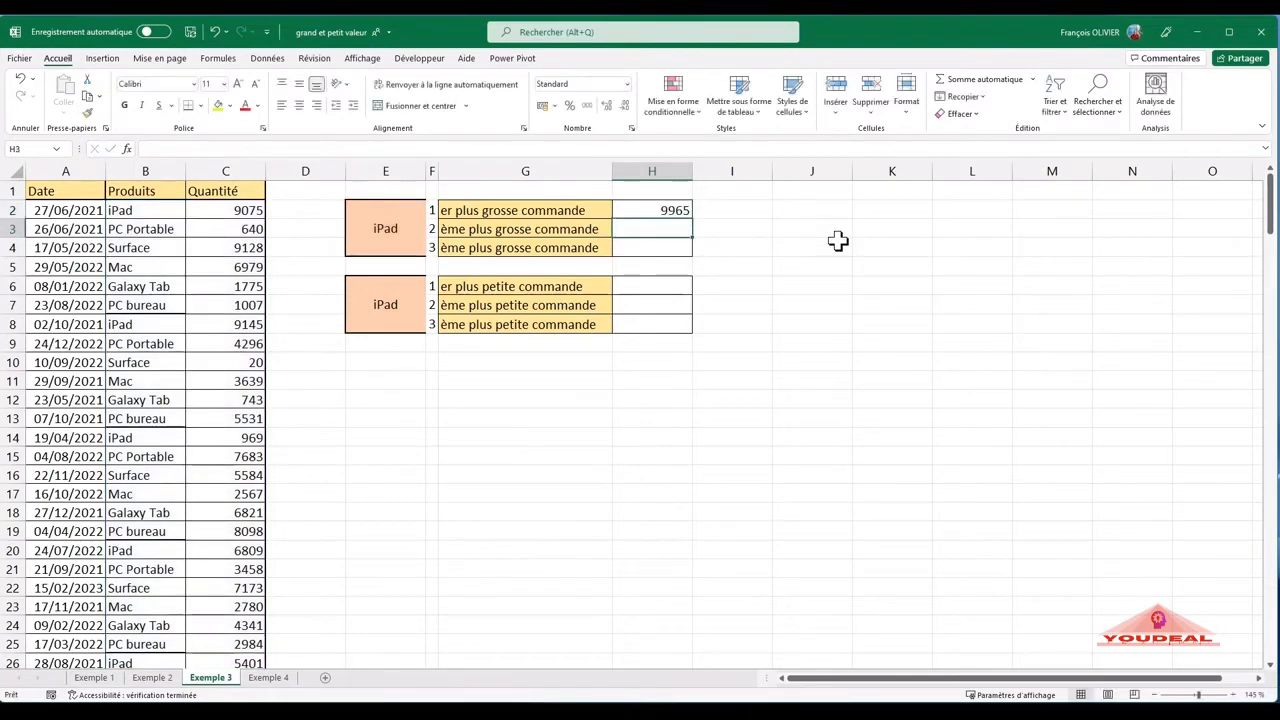
- Copy the GRANDE.VALEUR formula from H2 down to H3 and H4
scroll(836, 250, "down", 1)
scroll(820, 248, "up", 1)
left_click(680, 211)
left_click_drag(691, 220, 689, 250)
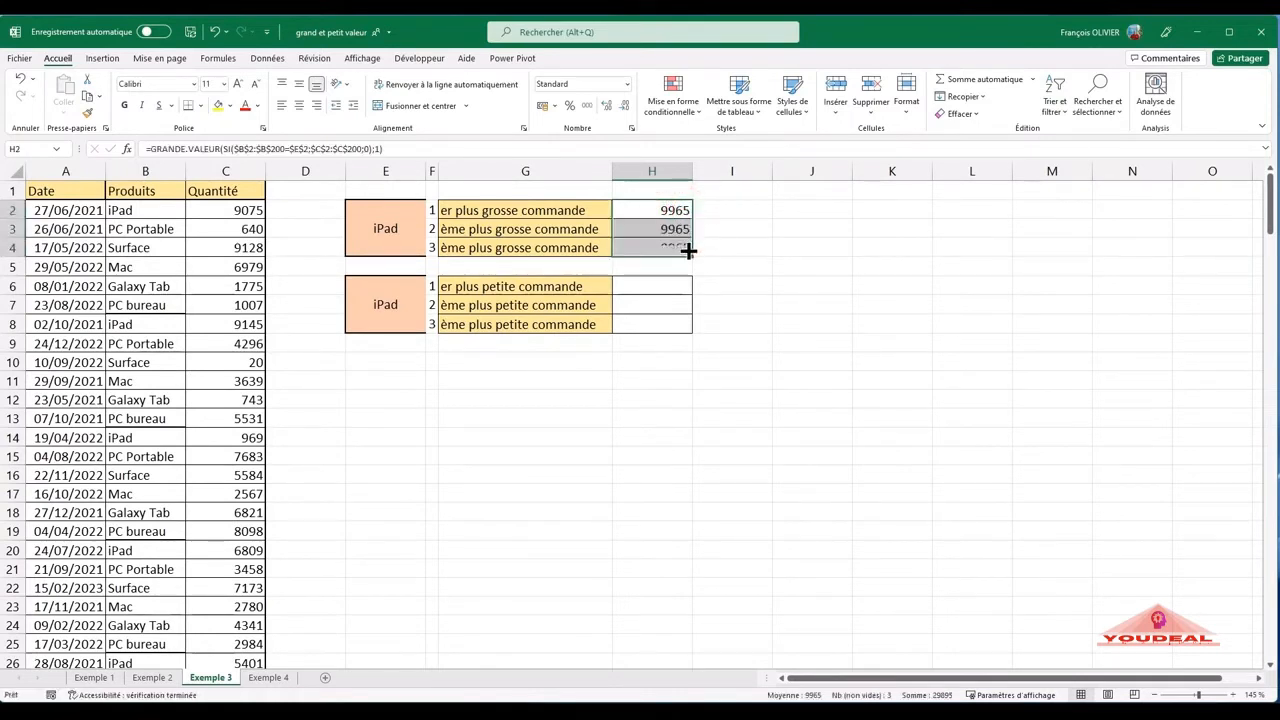
- Set K to 2 in the H3 formula to return the second-largest iPad order
double_click(676, 229)
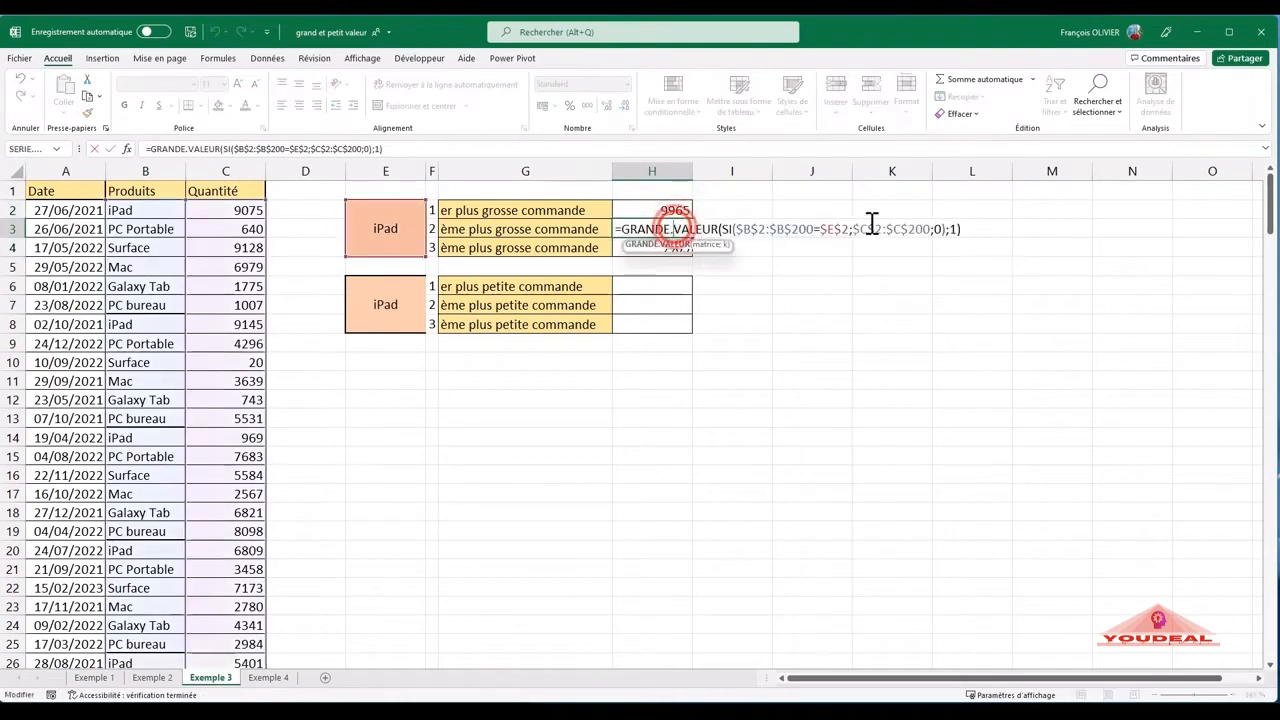
left_click(954, 229)
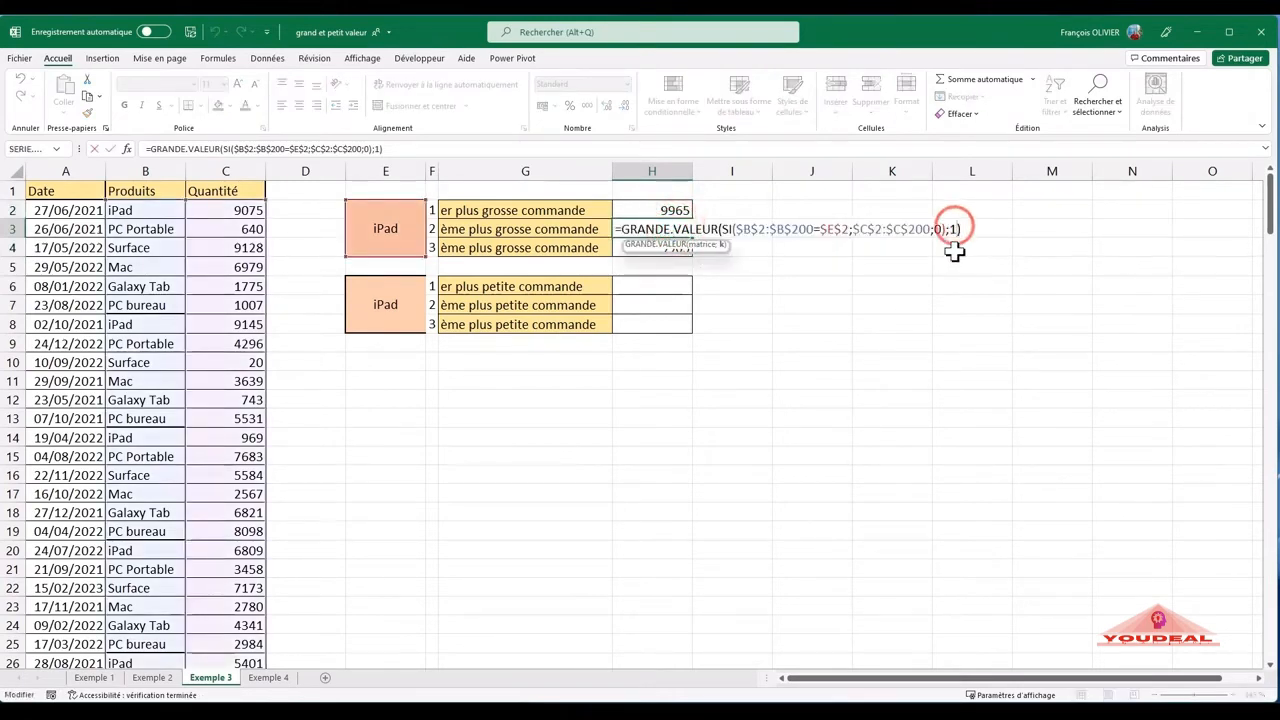
type("2")
key("Return")
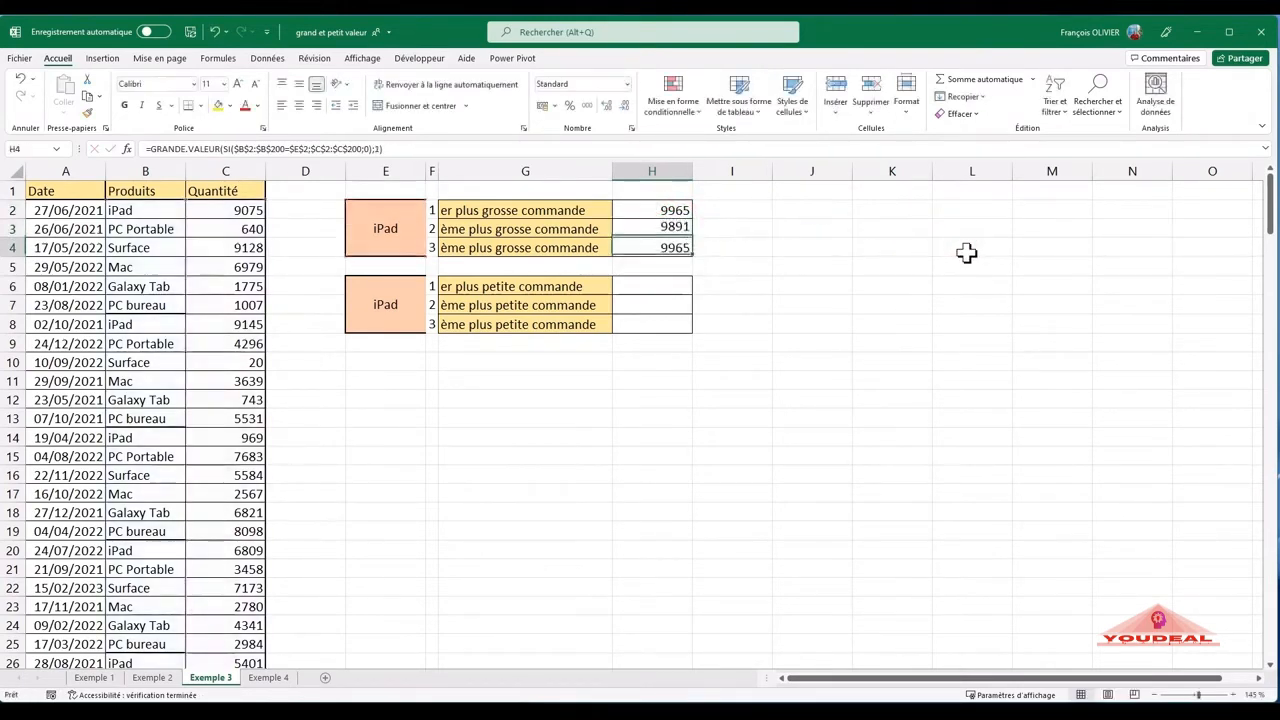
- Set K to 3 in the H4 formula to return the third-largest iPad order
double_click(678, 247)
left_click(952, 247)
key("BackSpace")
type("3")
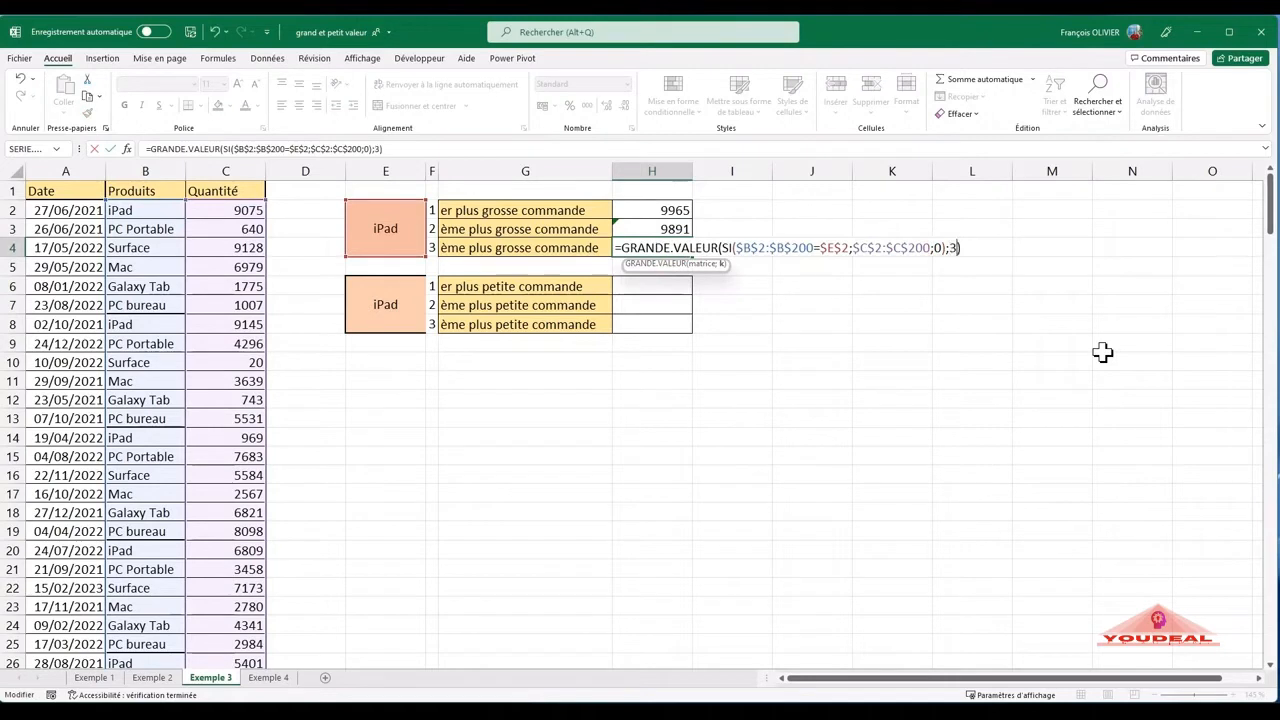
key("Return")
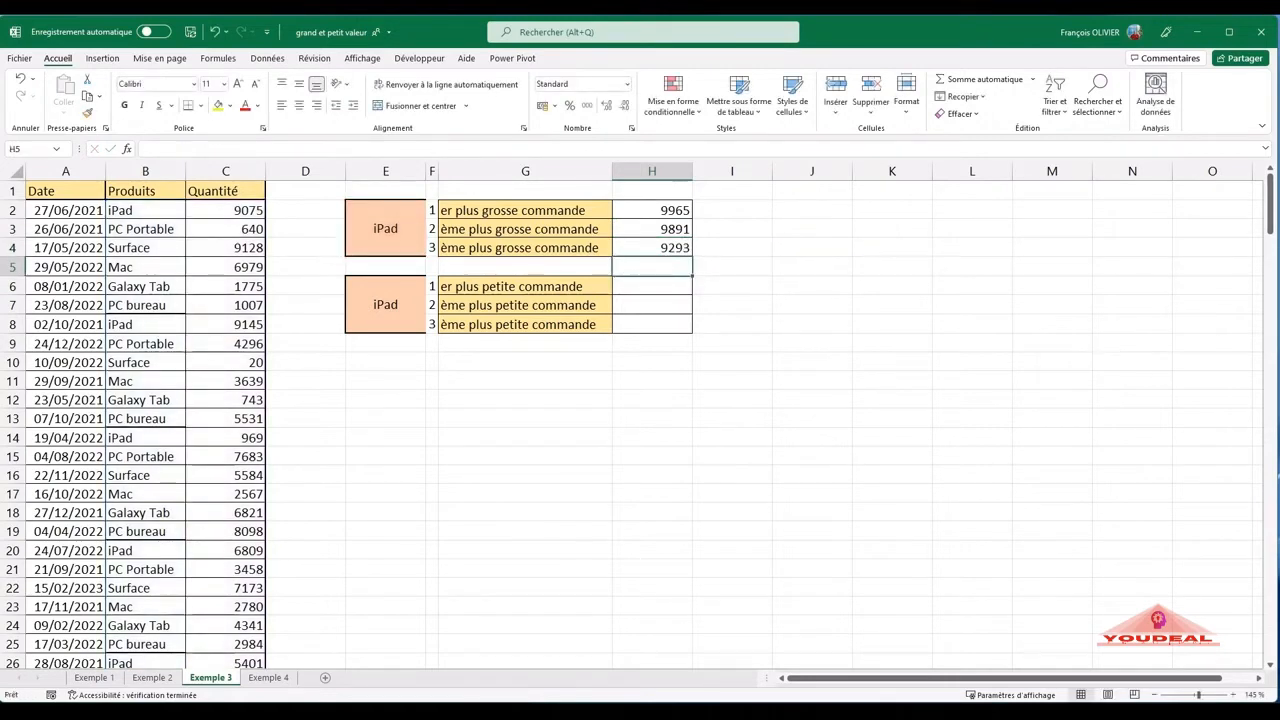
- Review the GRANDE.VALEUR formulas in H2, H3 and H4 one after another without changing them
double_click(687, 211)
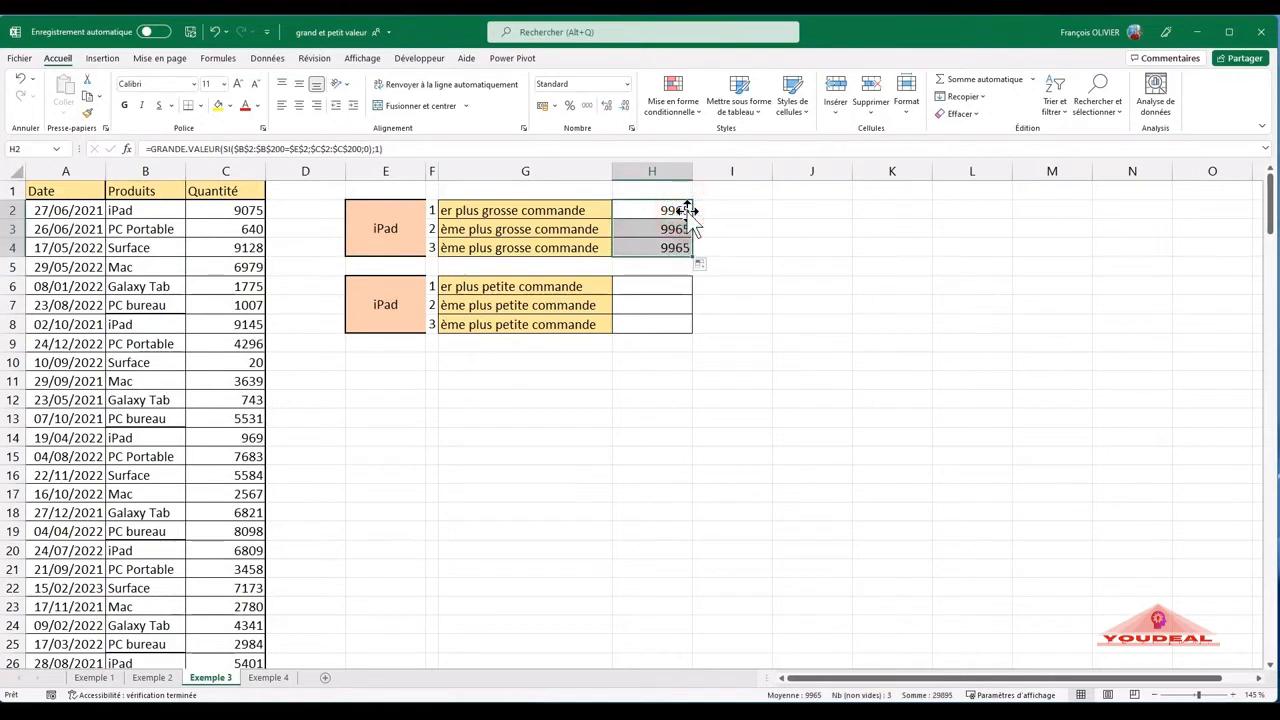
double_click(674, 209)
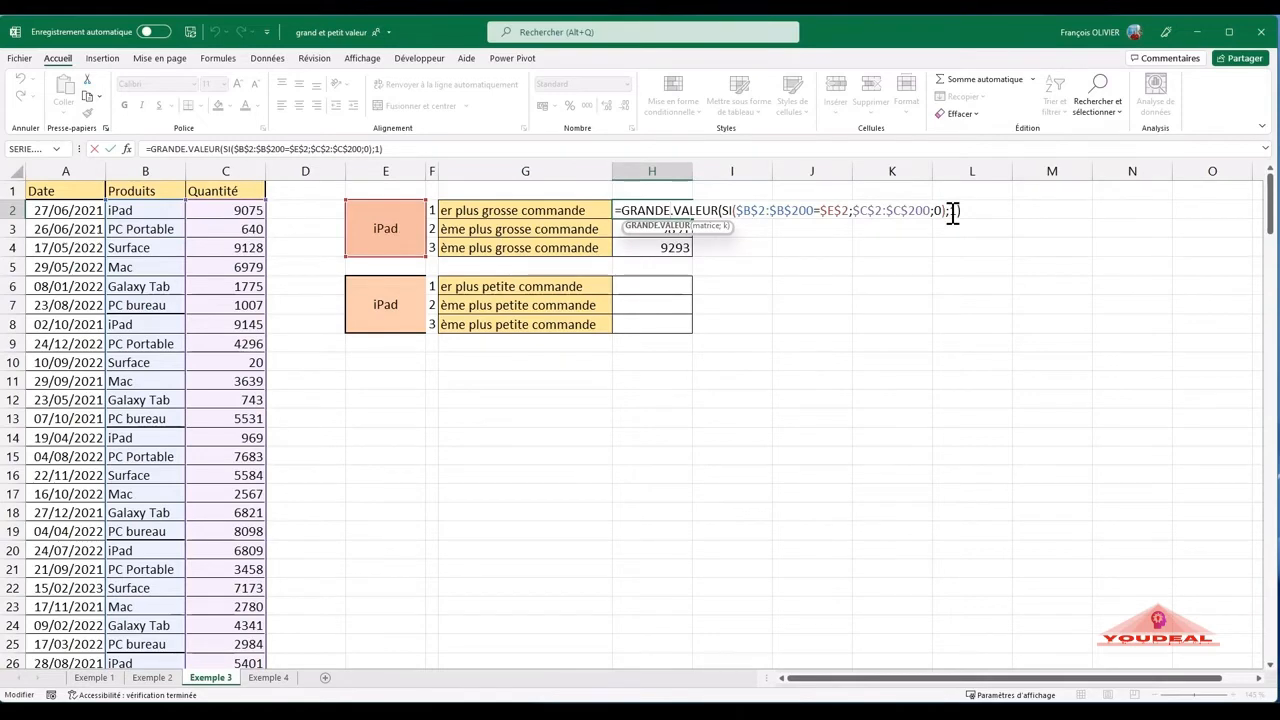
key("Return")
double_click(664, 229)
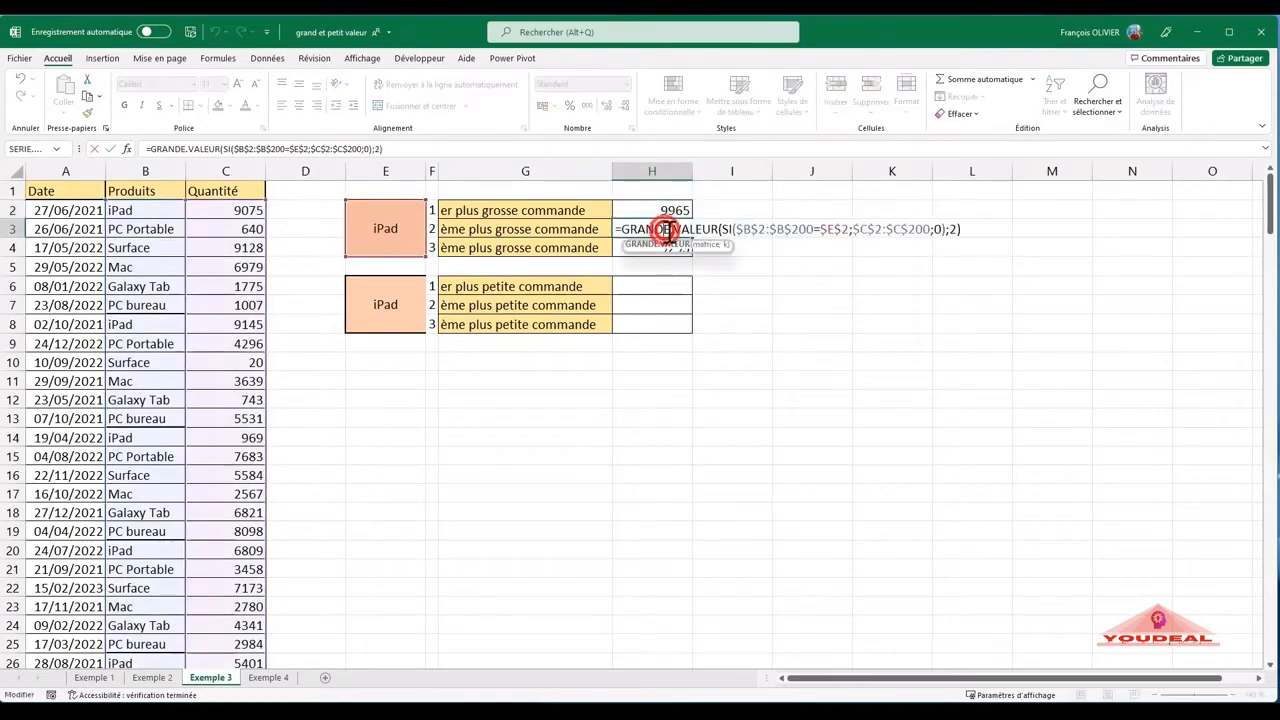
key("Return")
double_click(654, 247)
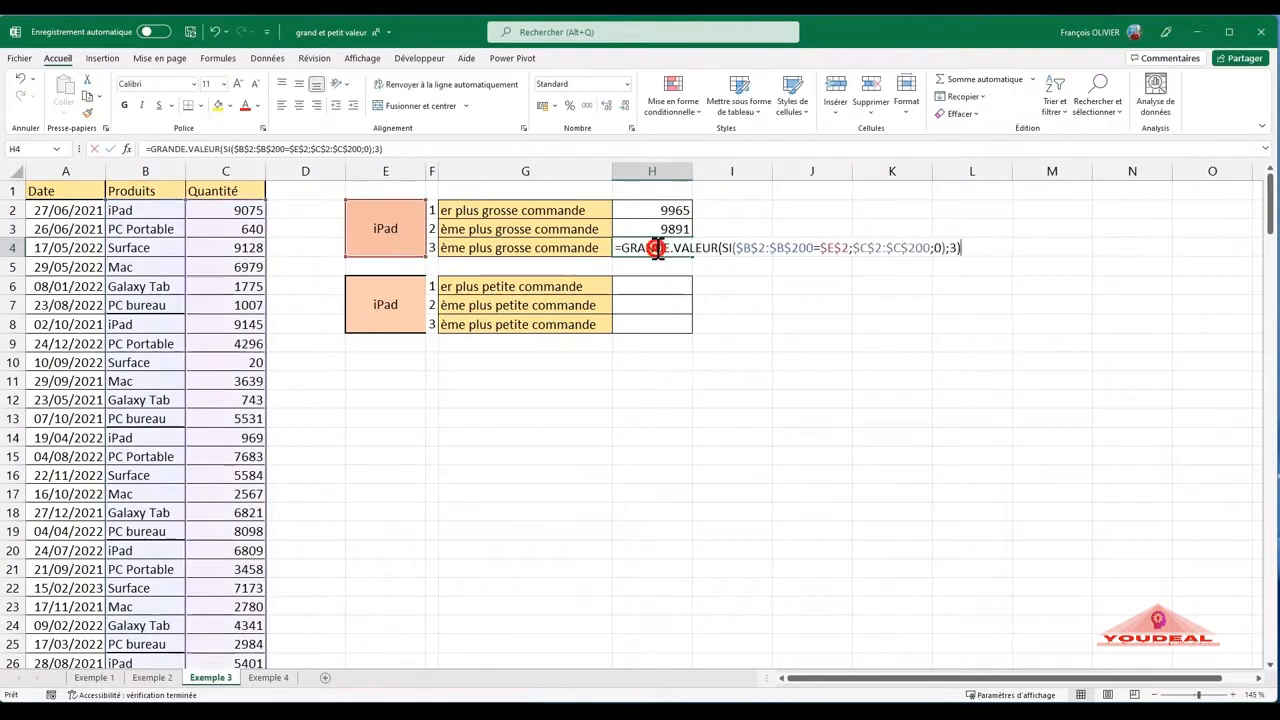
key("Return")
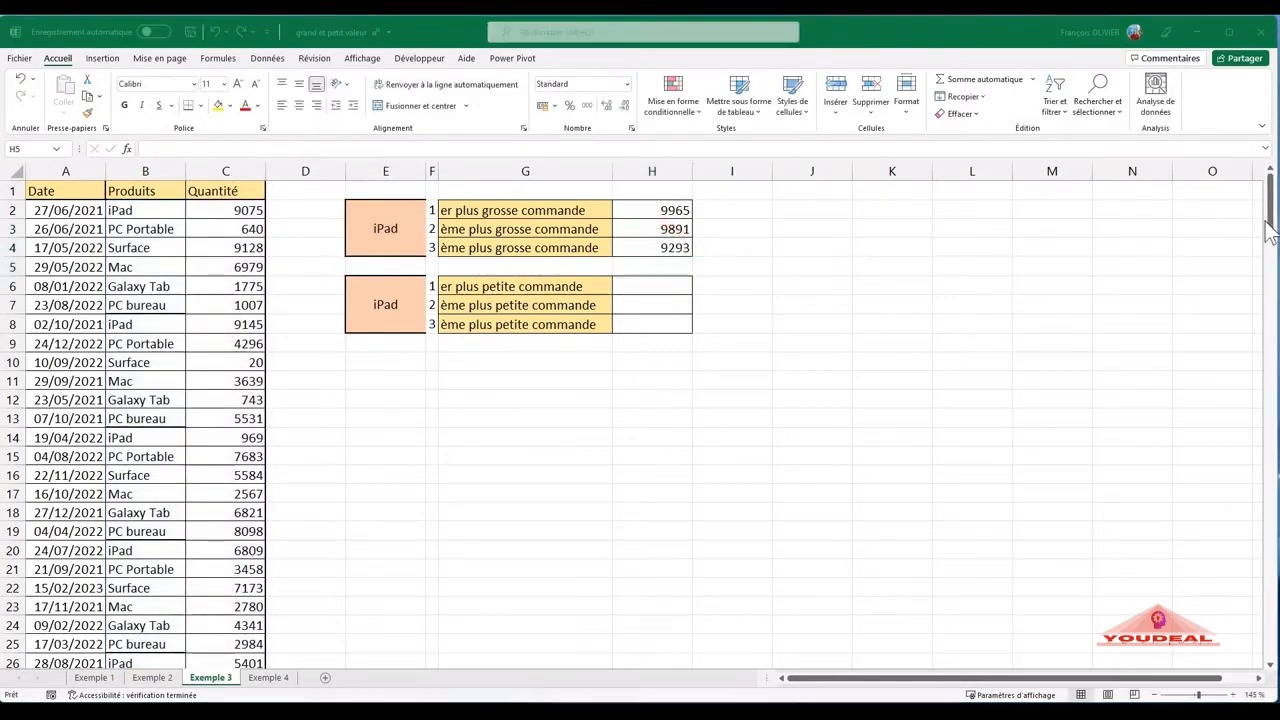
- Start a PETITE.VALEUR formula with a nested SI function in H6 for the smallest iPad order
left_click(665, 287)
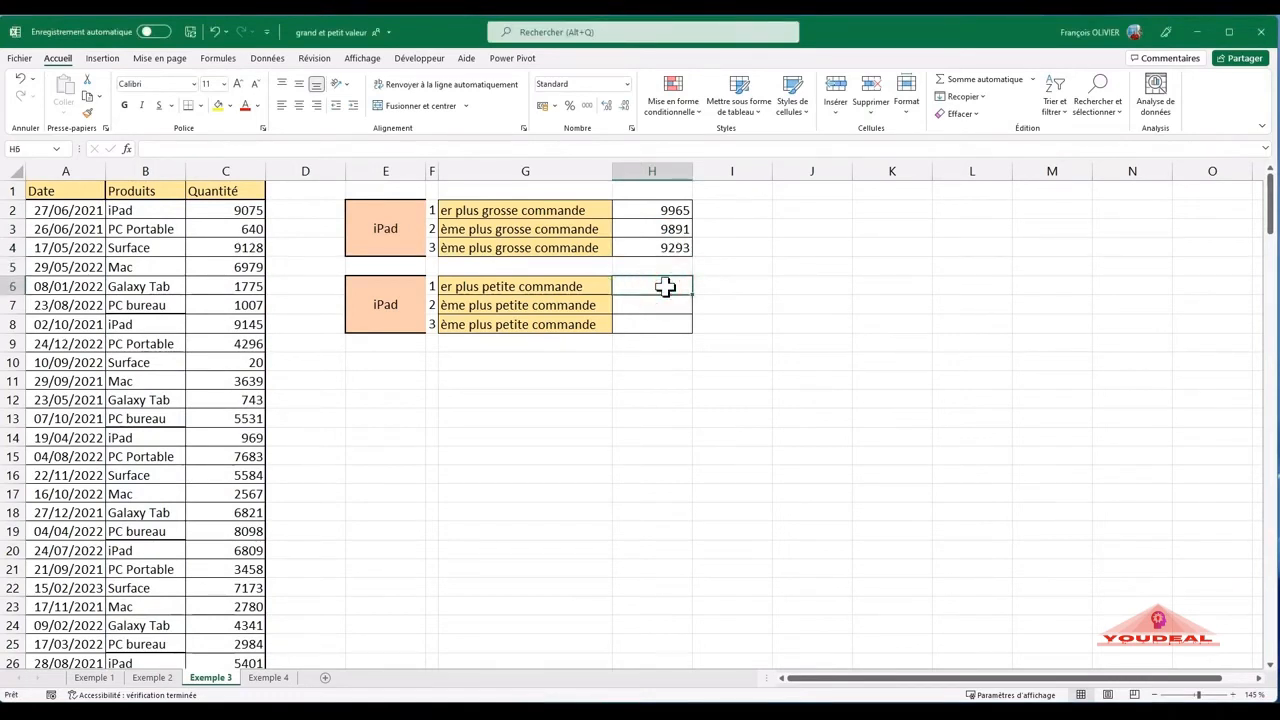
type("=")
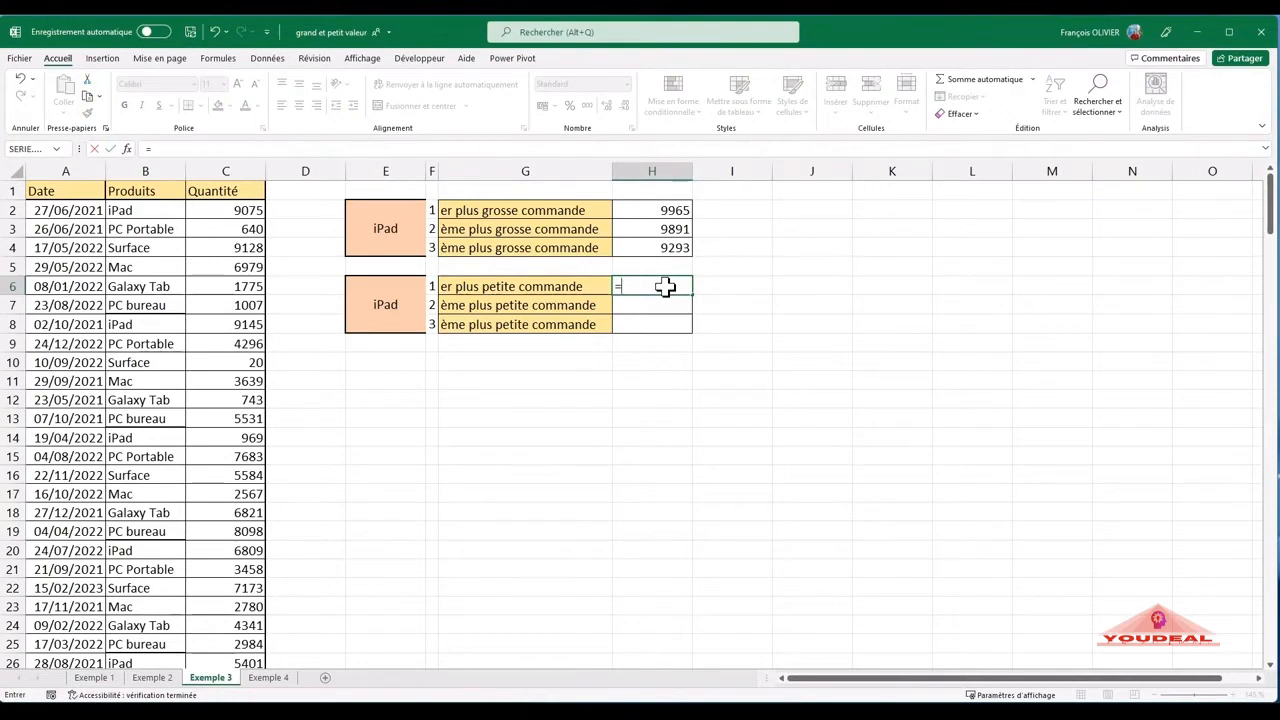
type("petit")
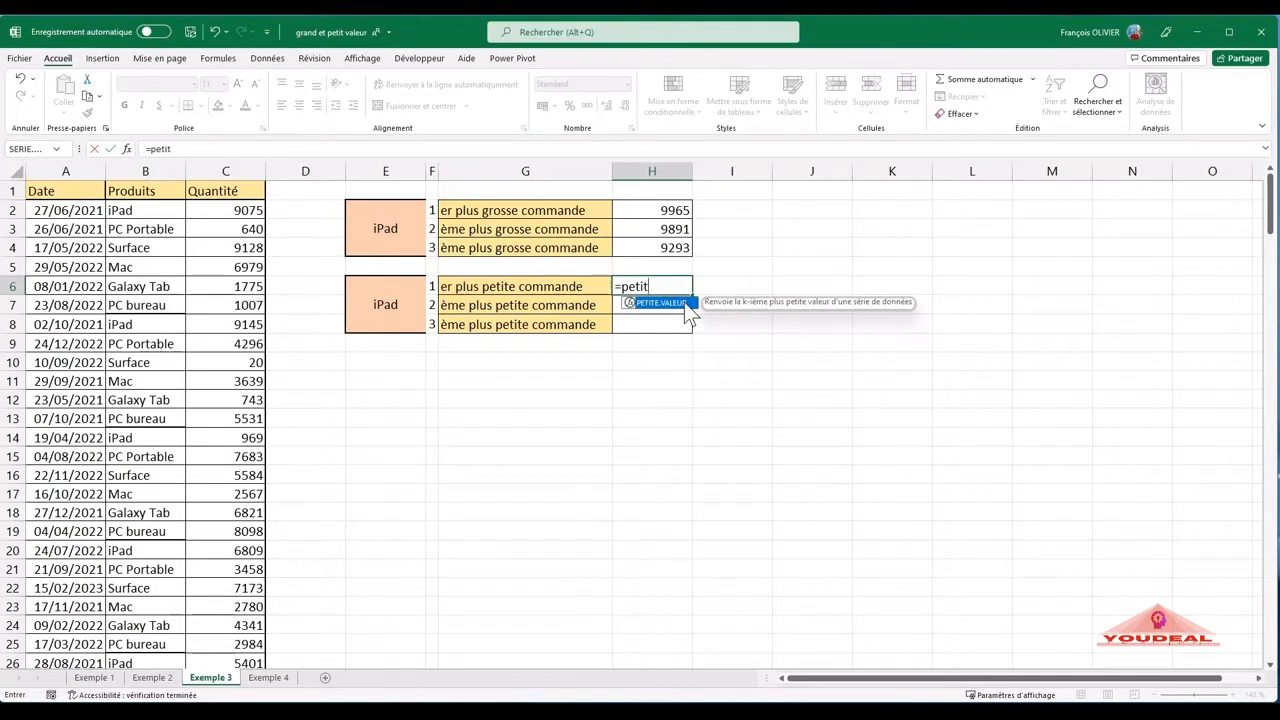
double_click(684, 302)
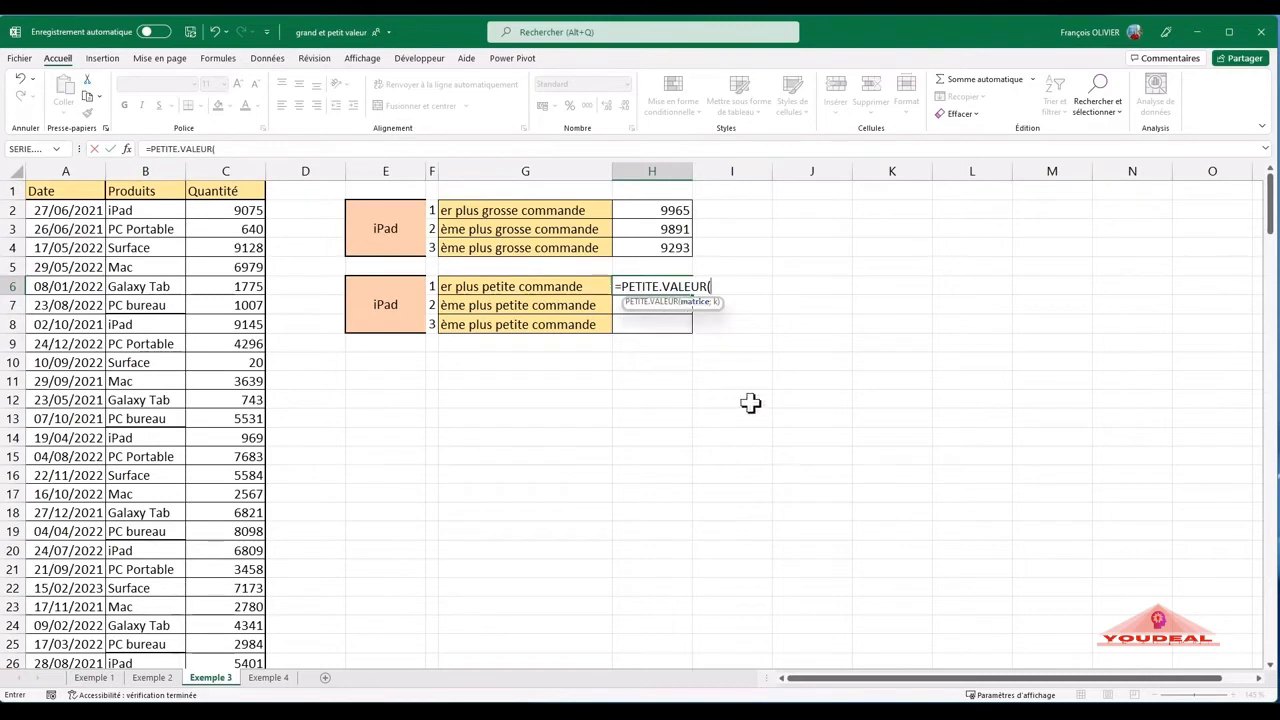
type("si(")
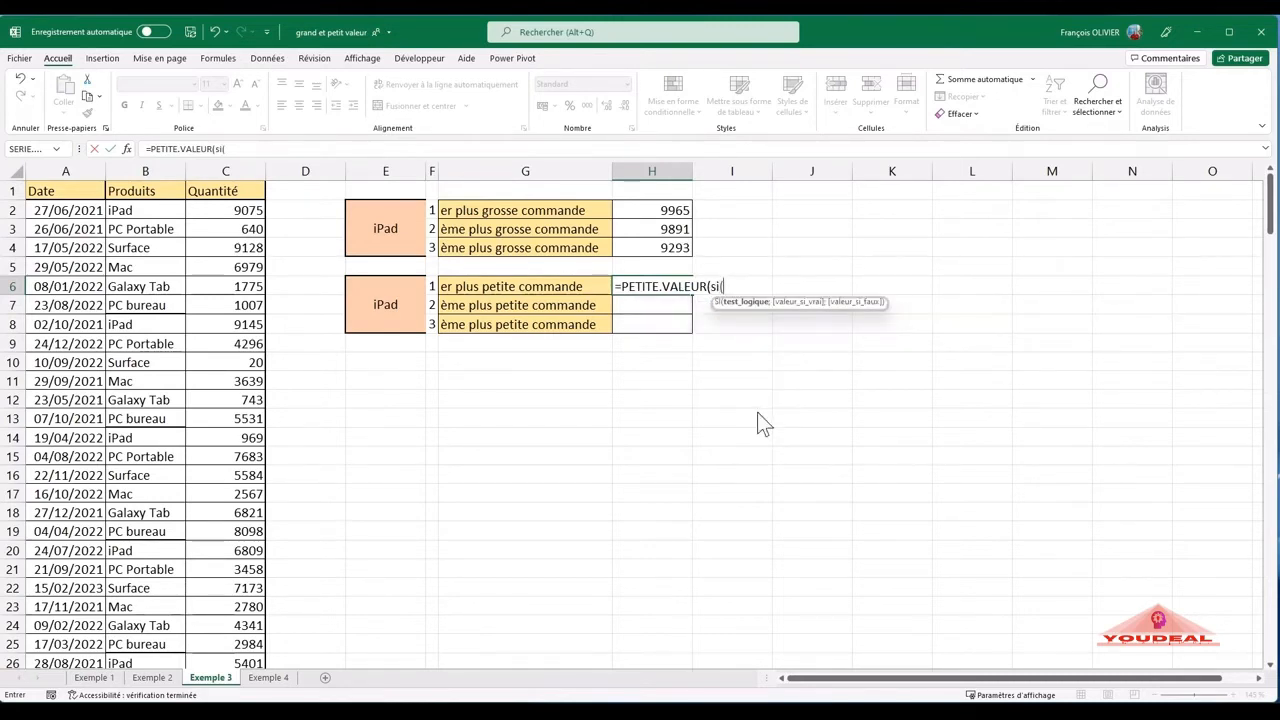
- Set the SI test in H6 to compare the product range $B$2:$B$200 with $E$6, using absolute references
left_click(134, 211)
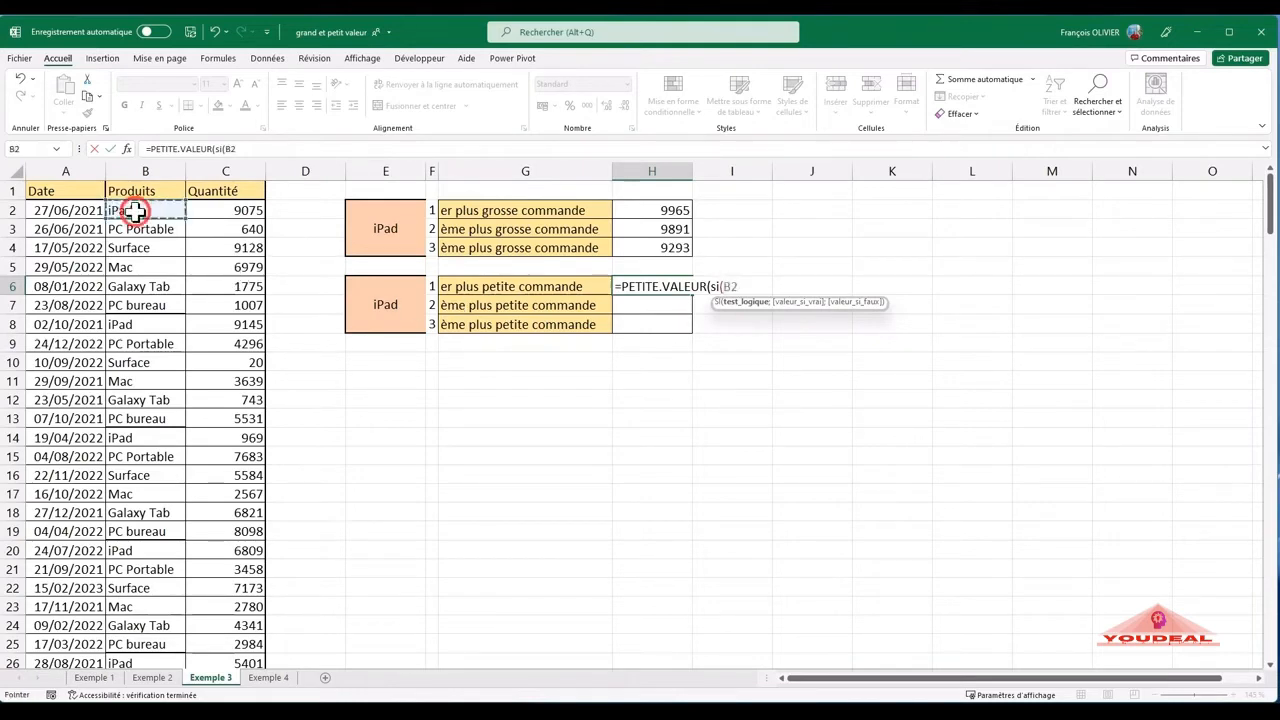
key("ctrl+shift+Down")
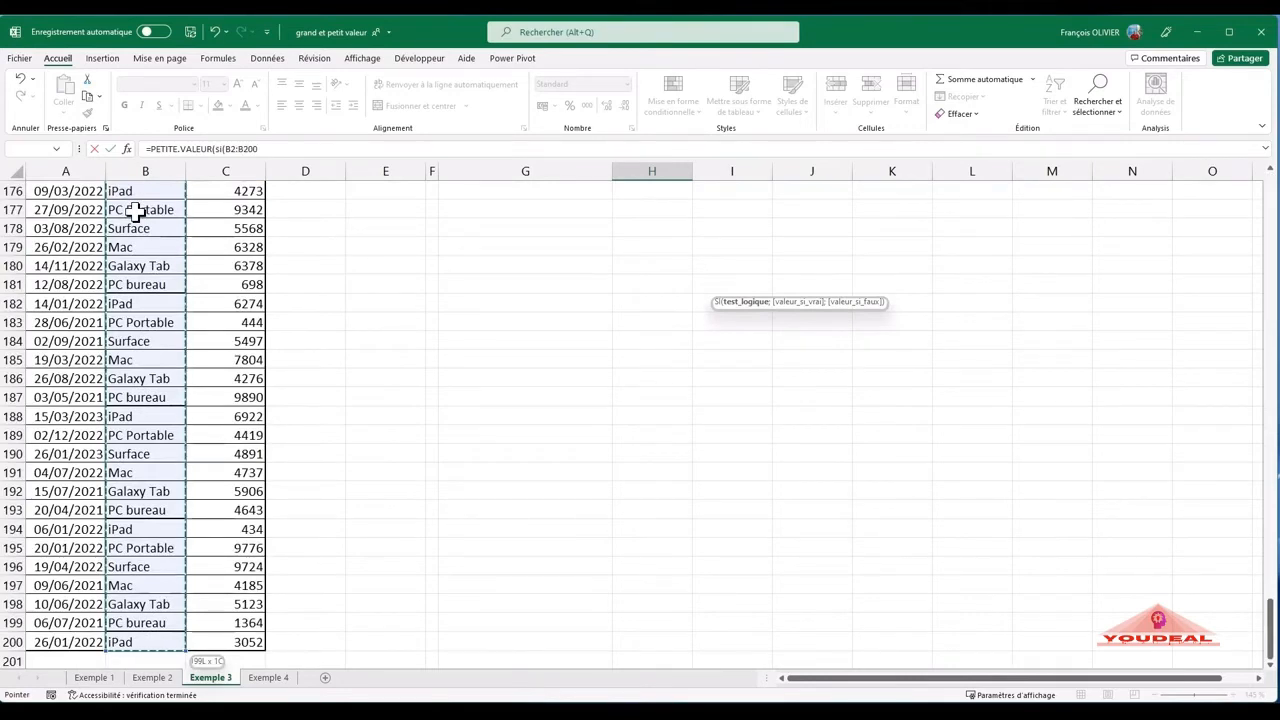
key("F4")
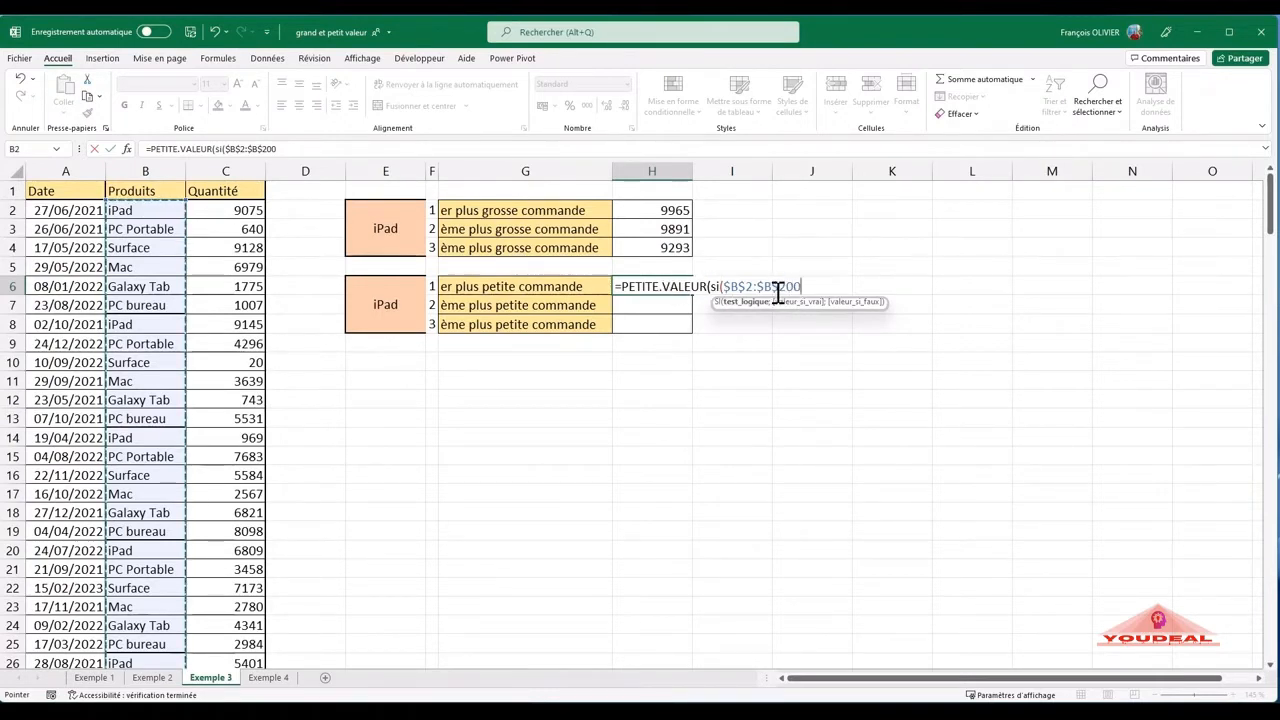
type("=")
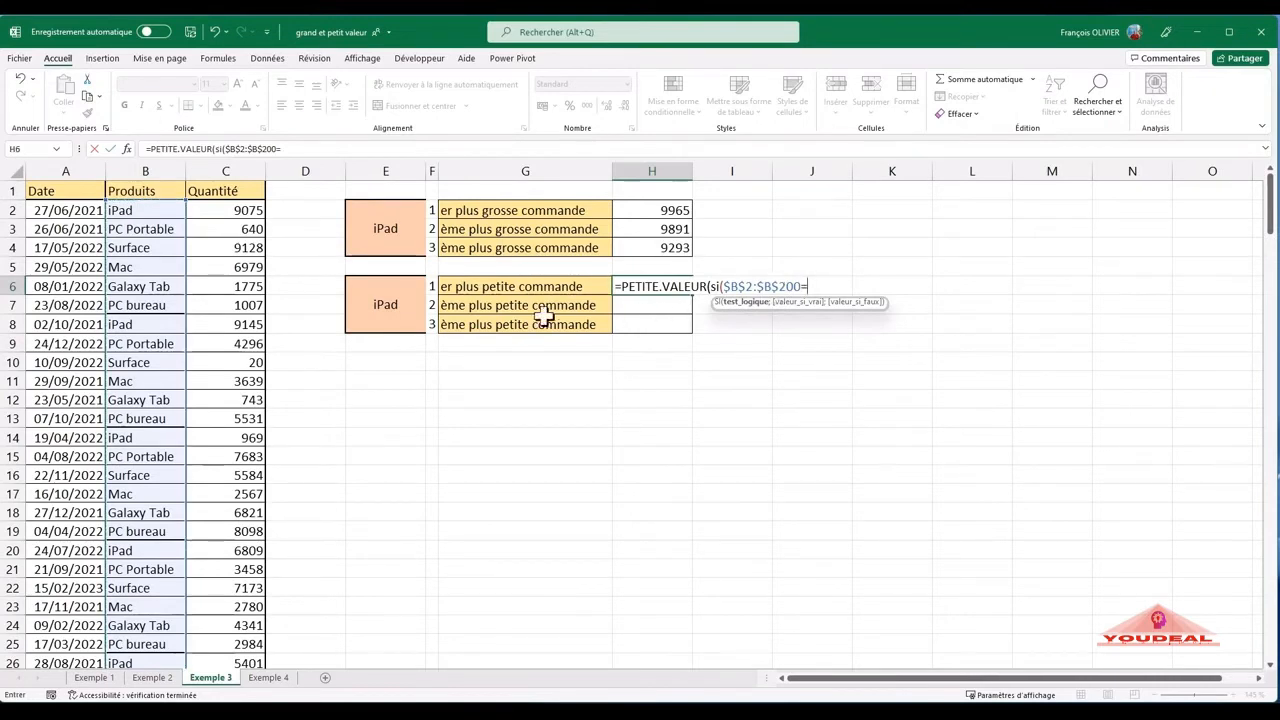
left_click(389, 306)
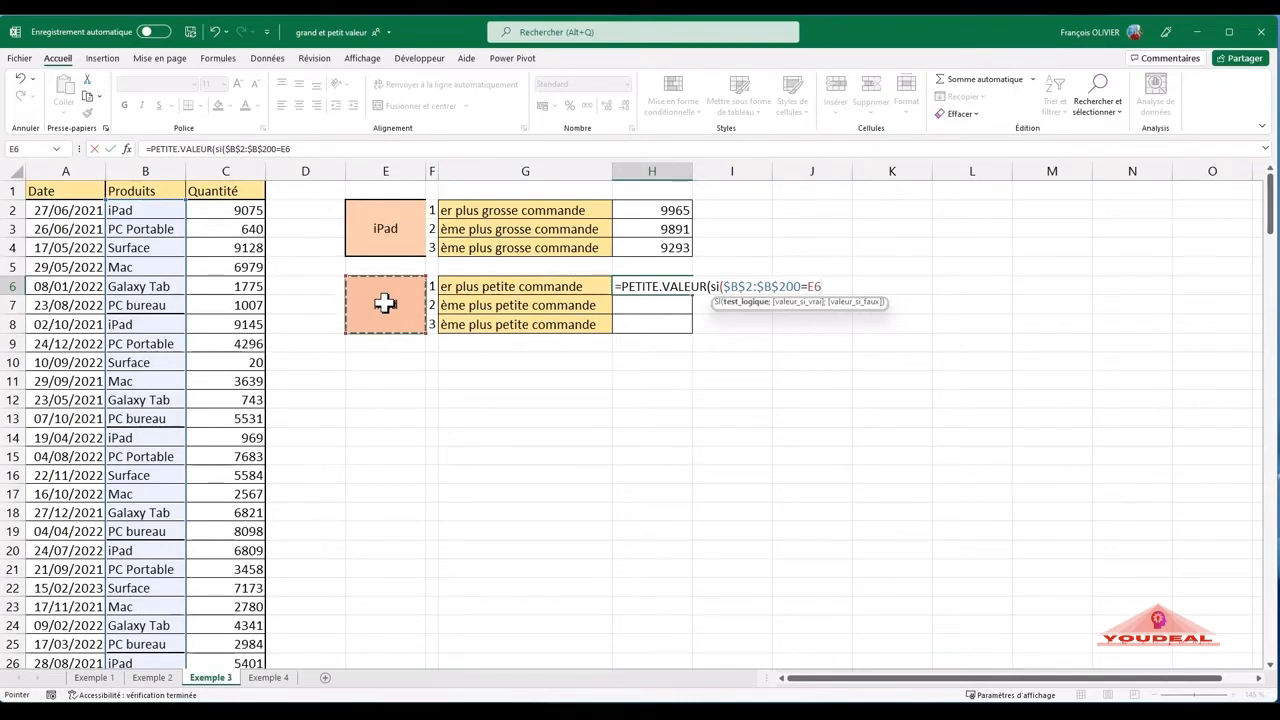
key("F4")
type(";")
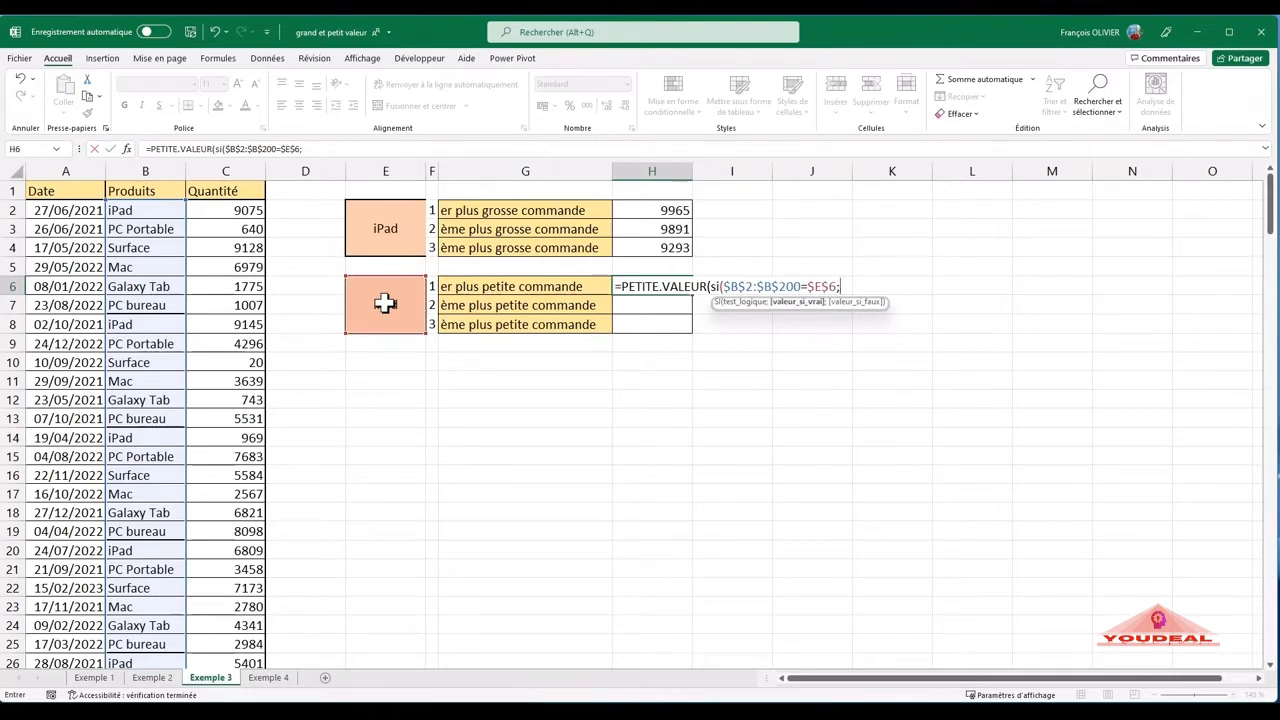
- Complete the H6 formula with the quantities $C$2:$C$200 as the value if true and K set to 1
left_click(224, 211)
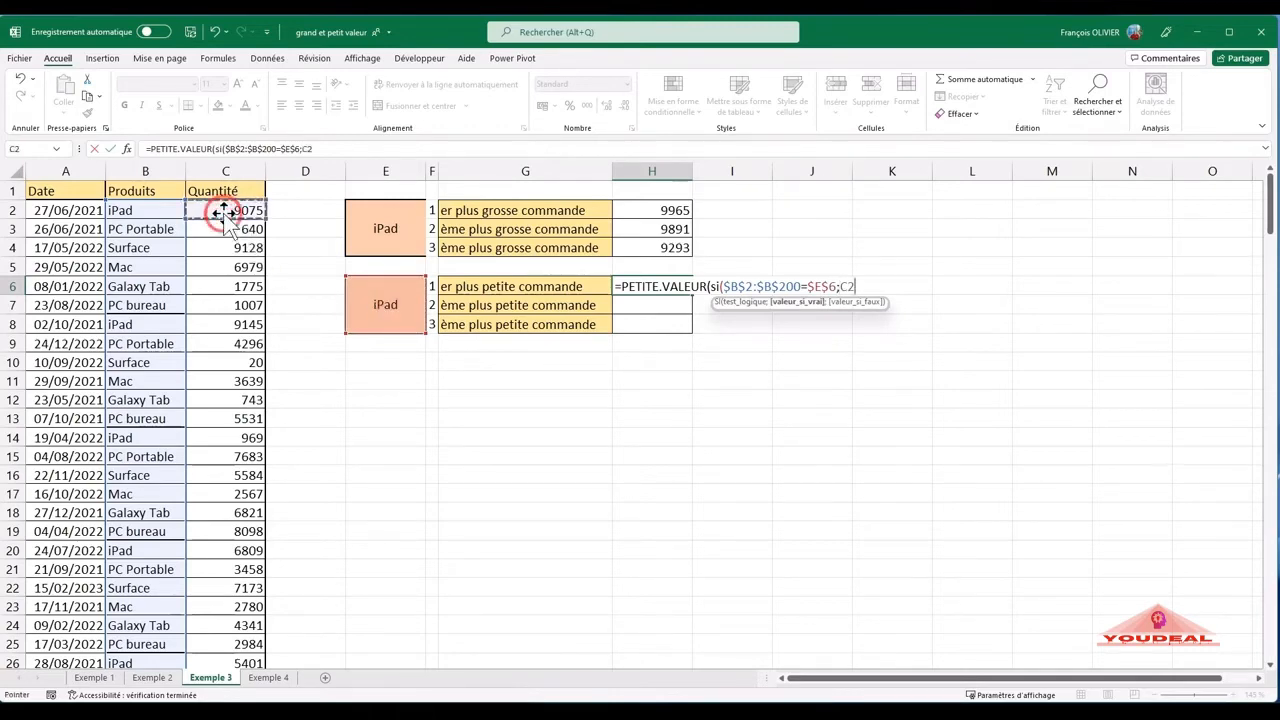
key("ctrl+shift+Down")
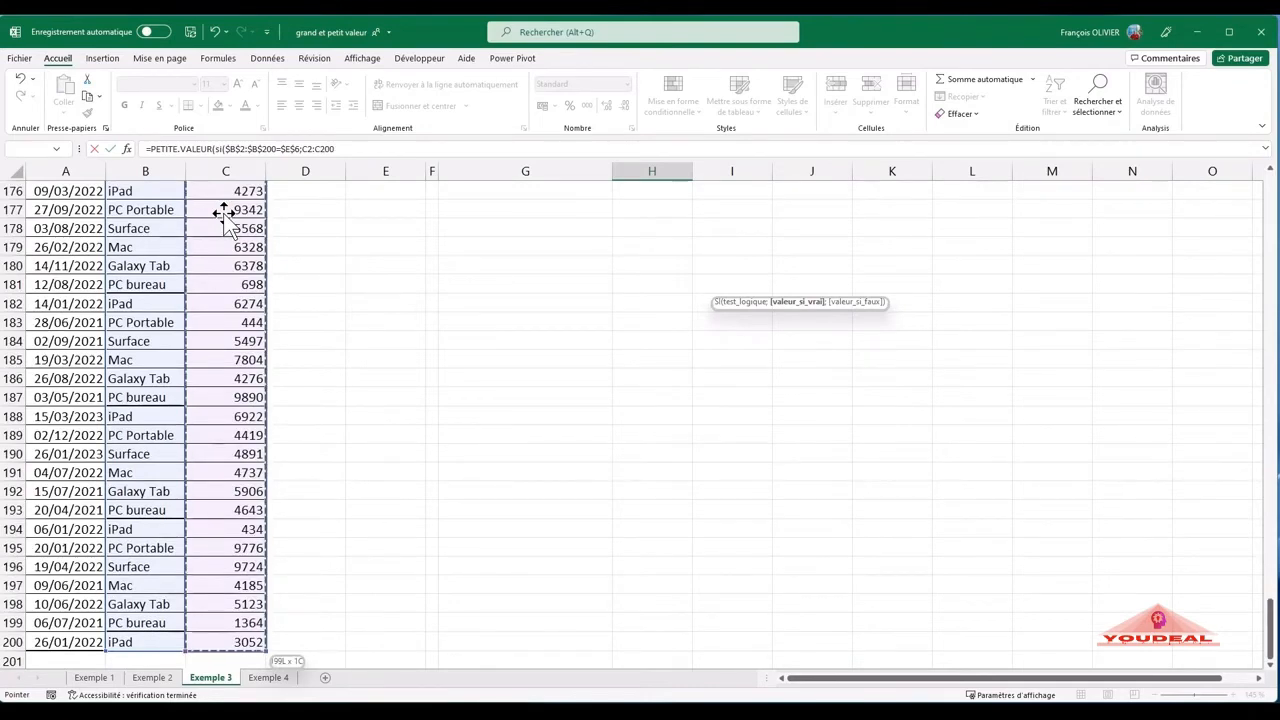
key("F4")
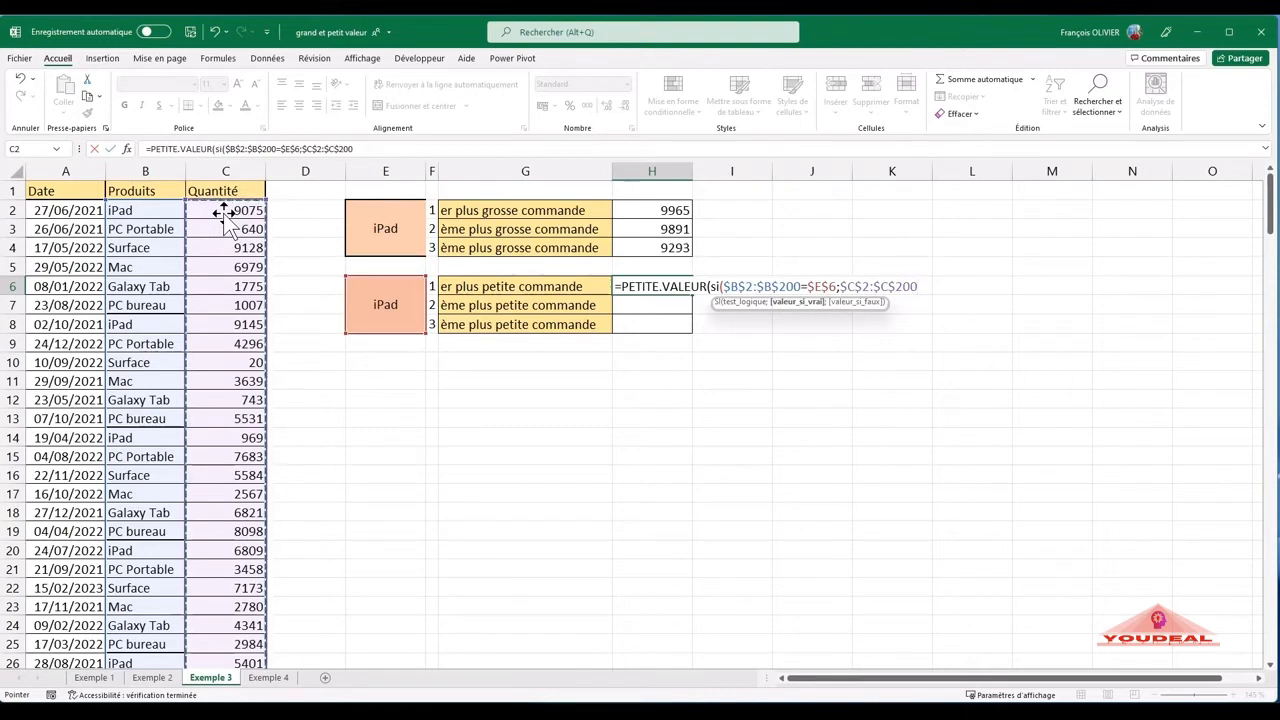
type(");")
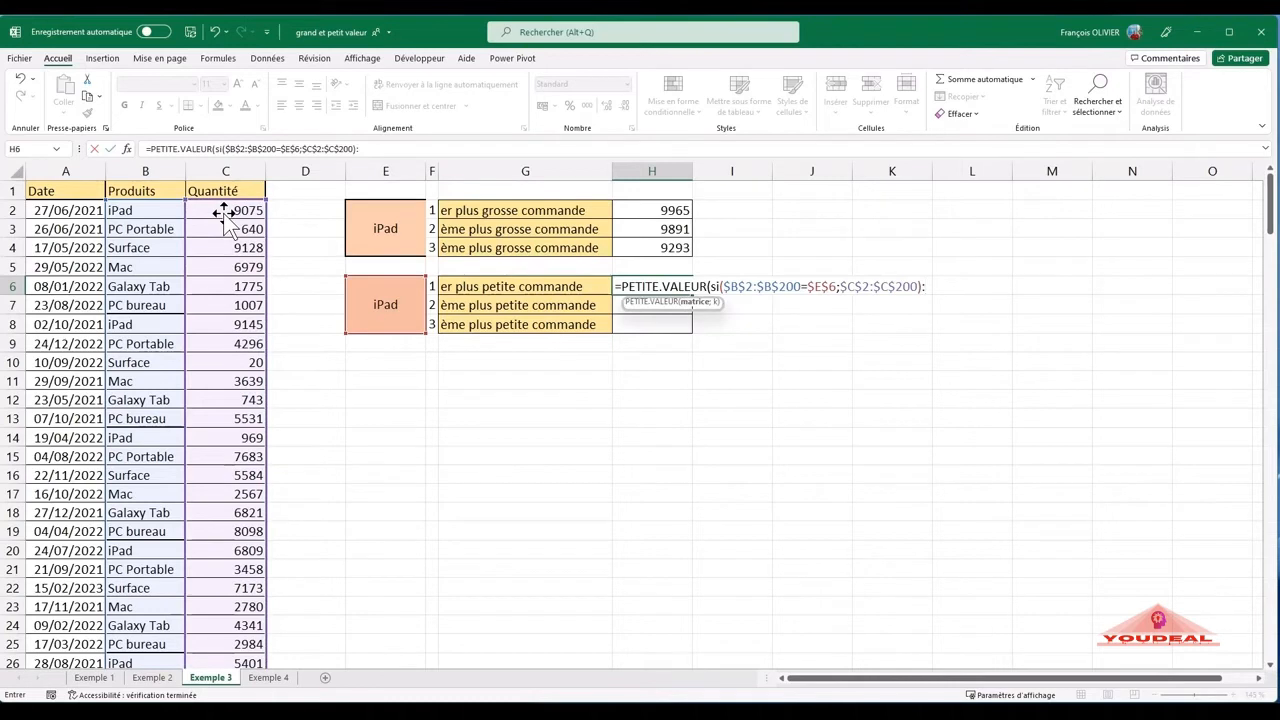
key("BackSpace")
type(";1)")
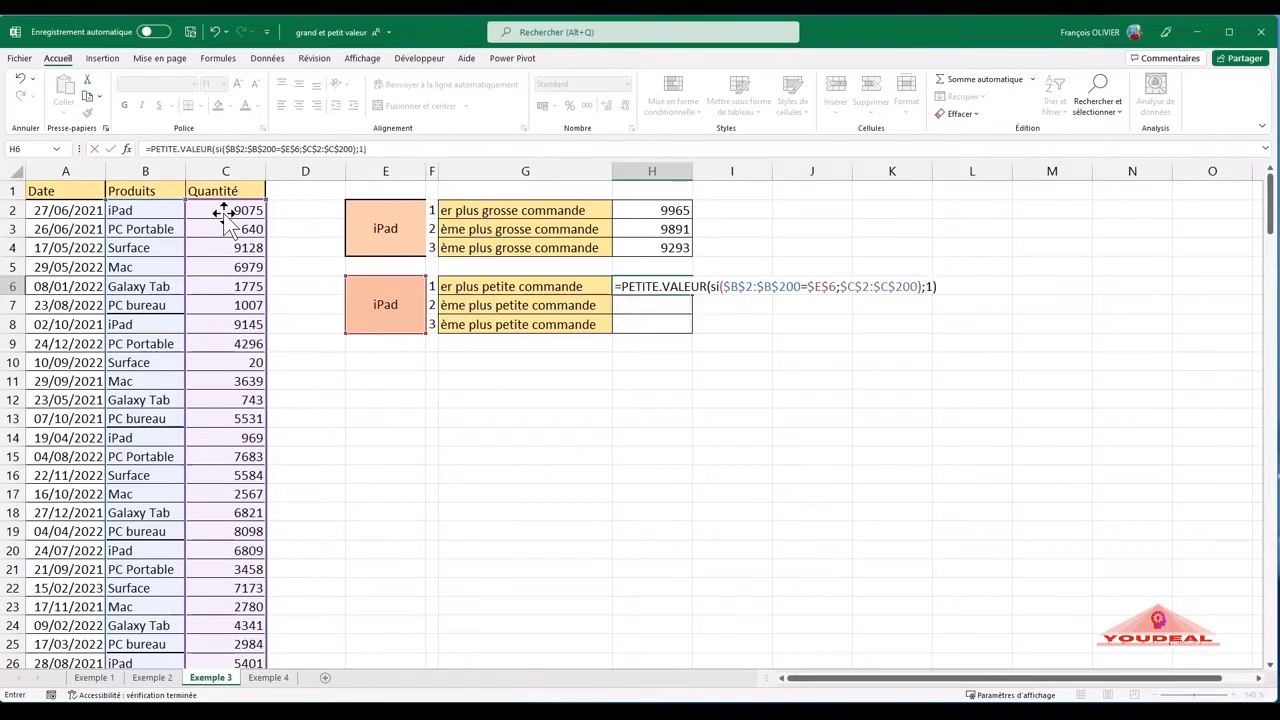
key("Return")
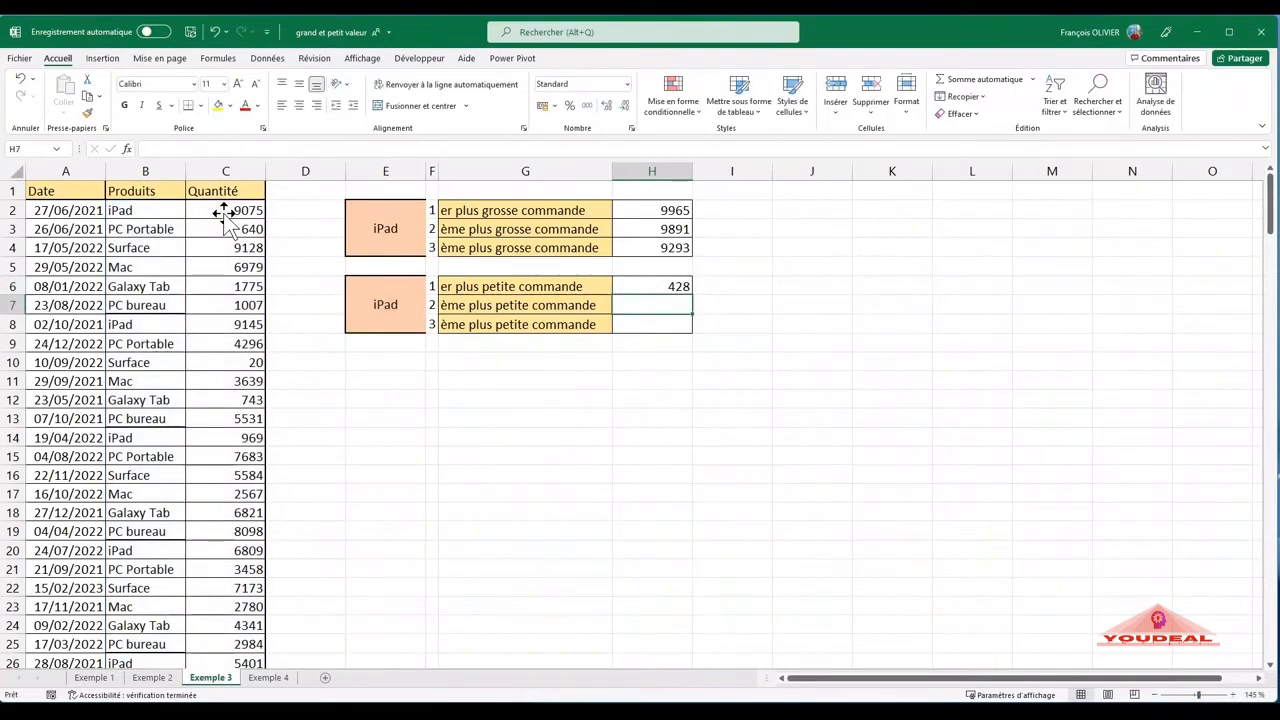
- Copy the PETITE.VALEUR formula from H6 down to H8 and set K to 2 in H7
left_click(663, 289)
left_click_drag(690, 294, 686, 329)
left_click(679, 308)
double_click(679, 308)
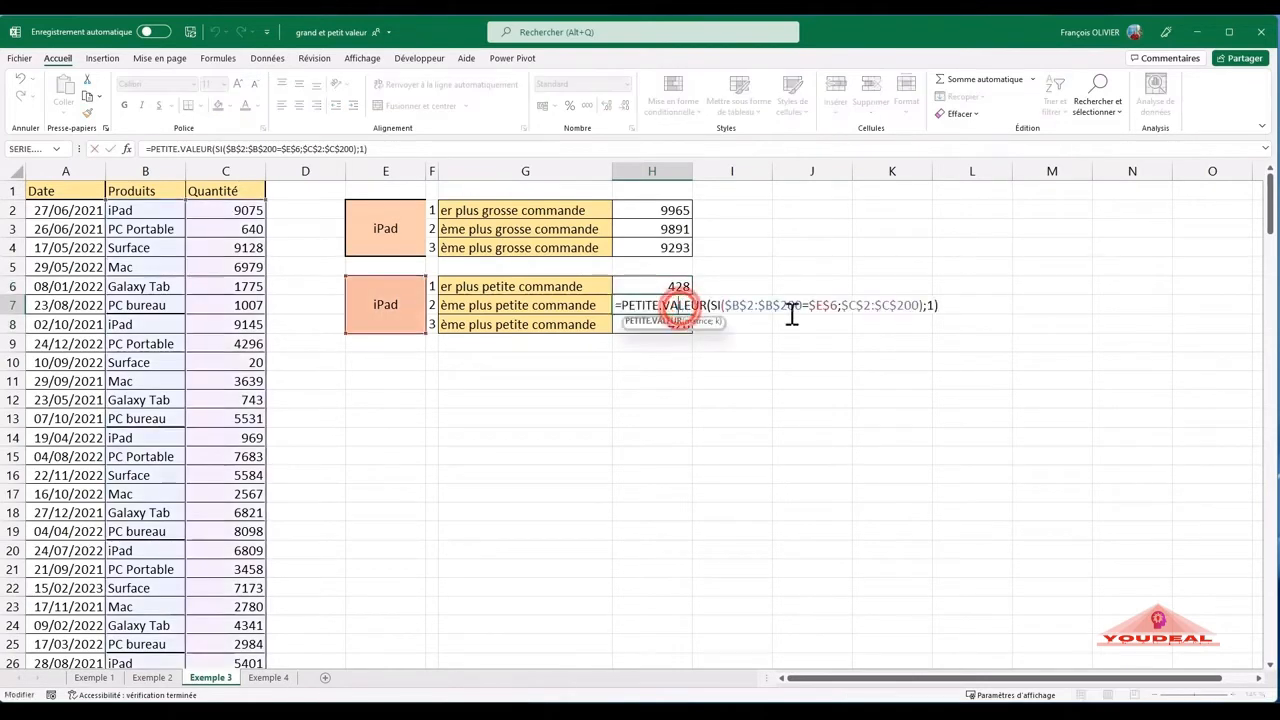
left_click(930, 305)
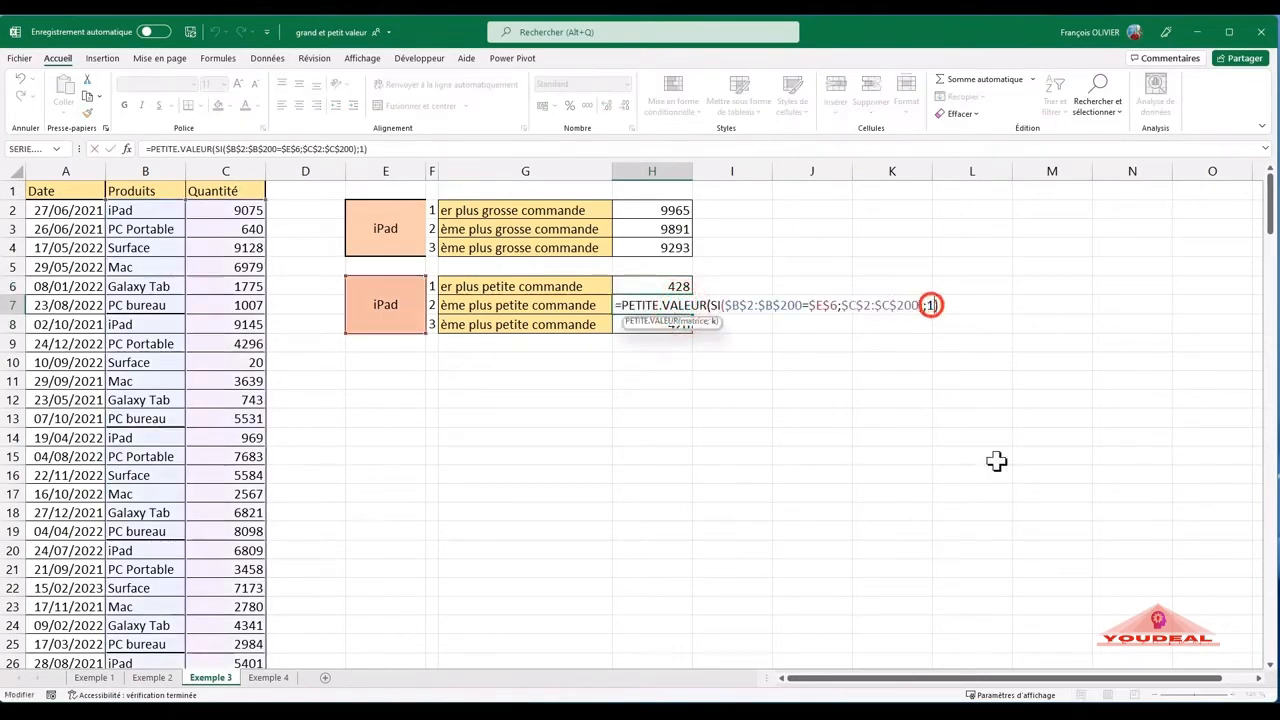
key("BackSpace")
type("2")
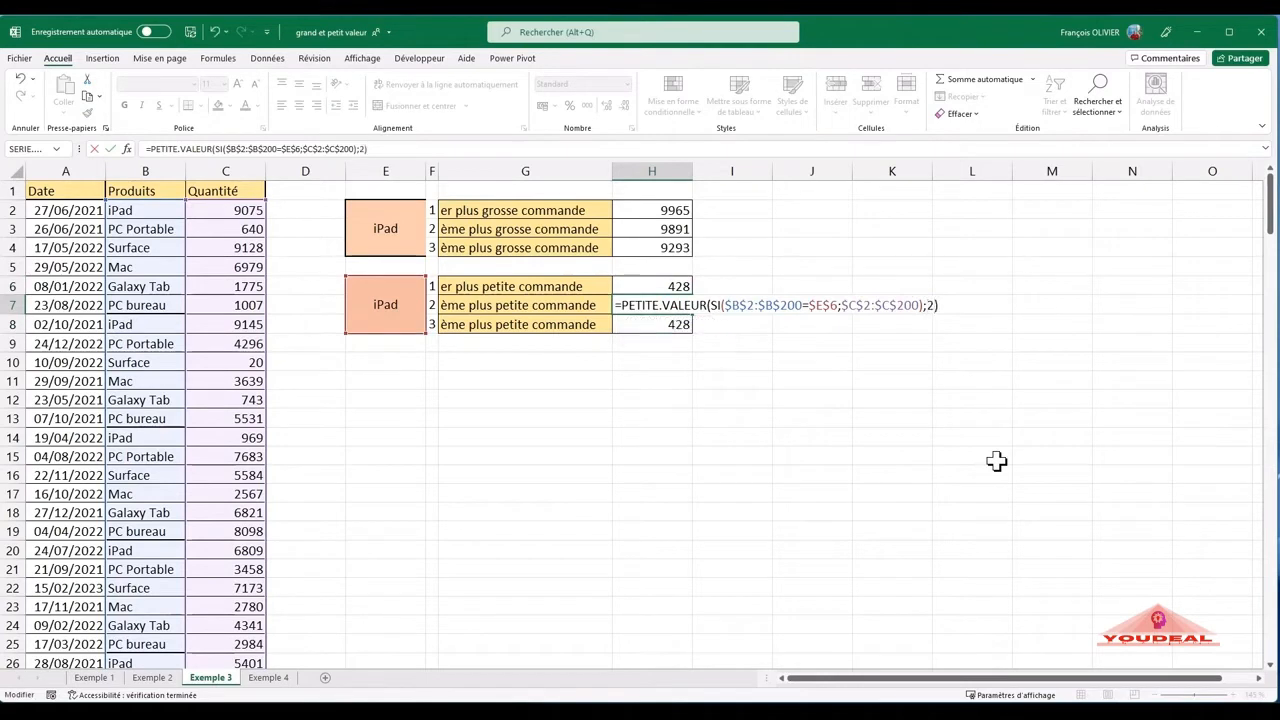
key("Return")
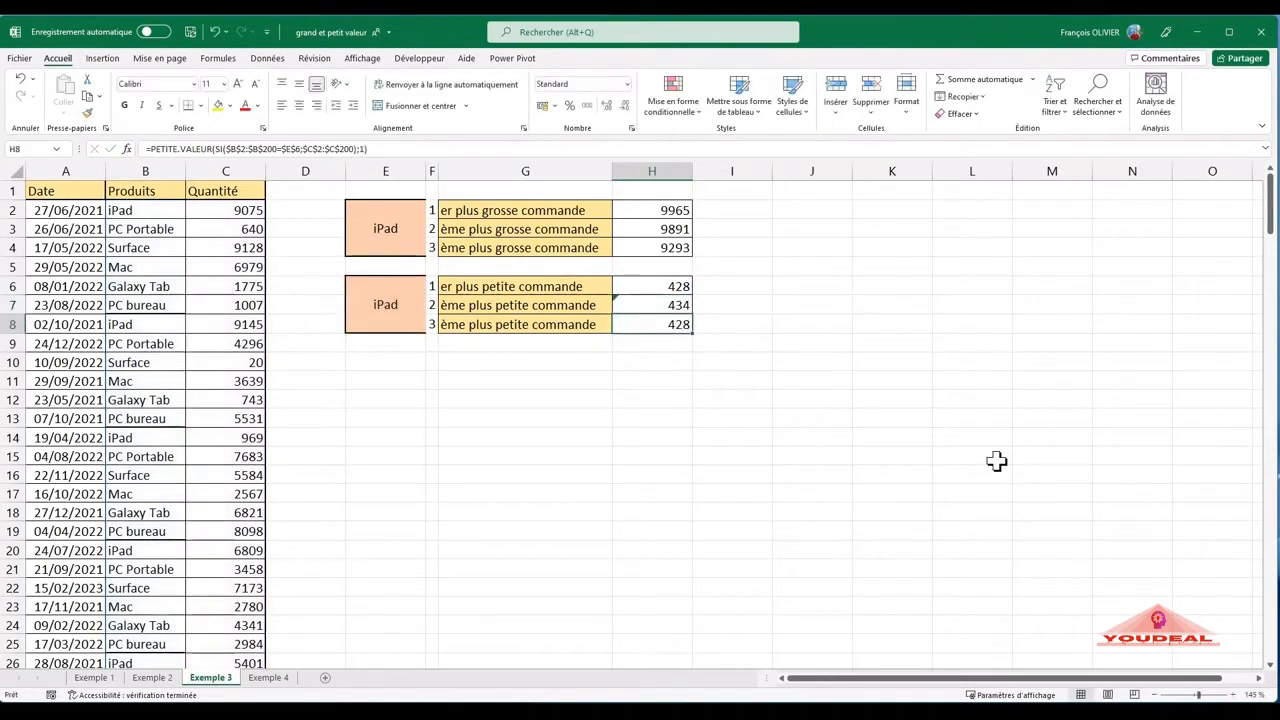
- Set K to 3 in the H8 formula to return the third-smallest iPad order
double_click(672, 326)
left_click(931, 321)
key("BackSpace")
type("3")
key("Return")
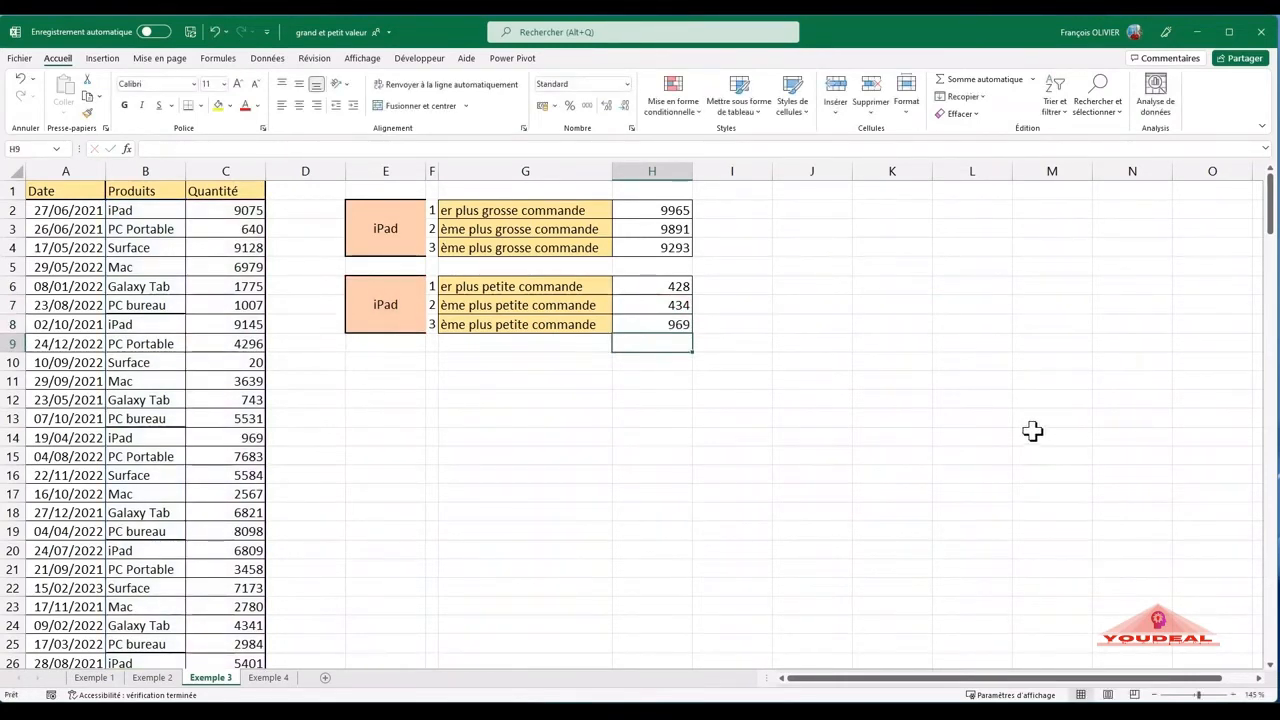
- Compare the GRANDE.VALEUR formula in H2 with the PETITE.VALEUR formula in H6 without changing them
double_click(670, 212)
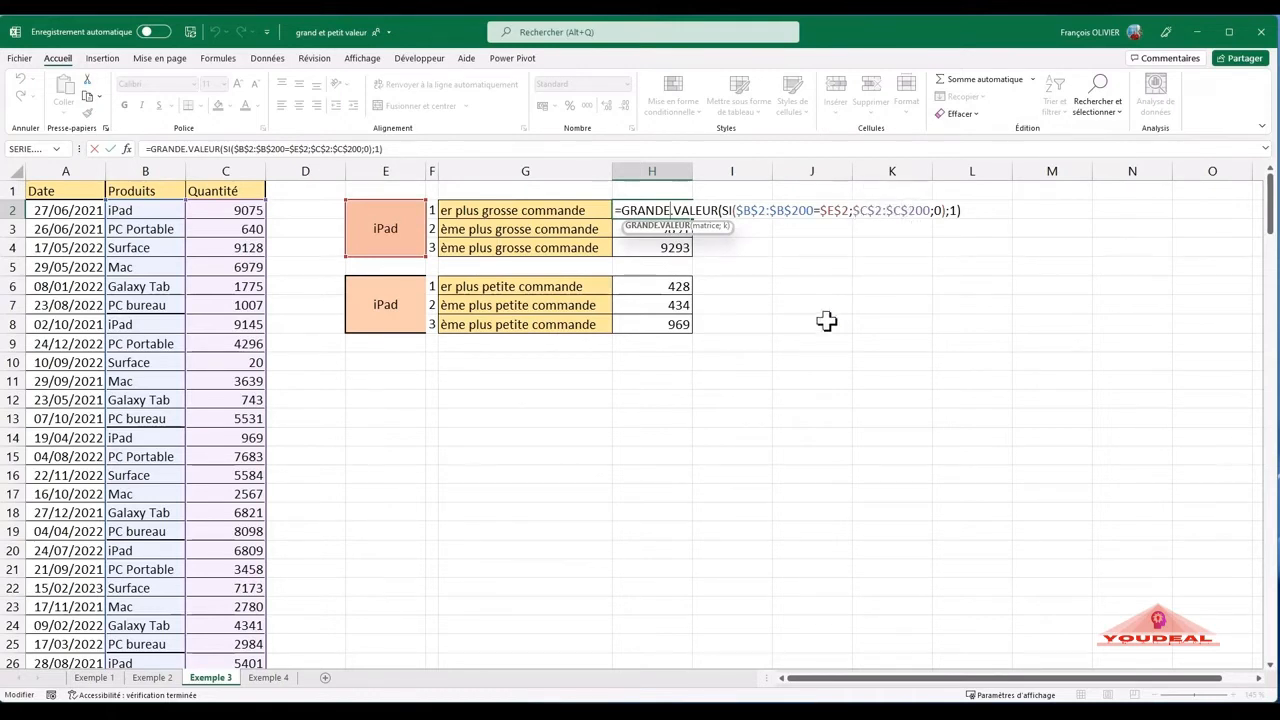
key("Return")
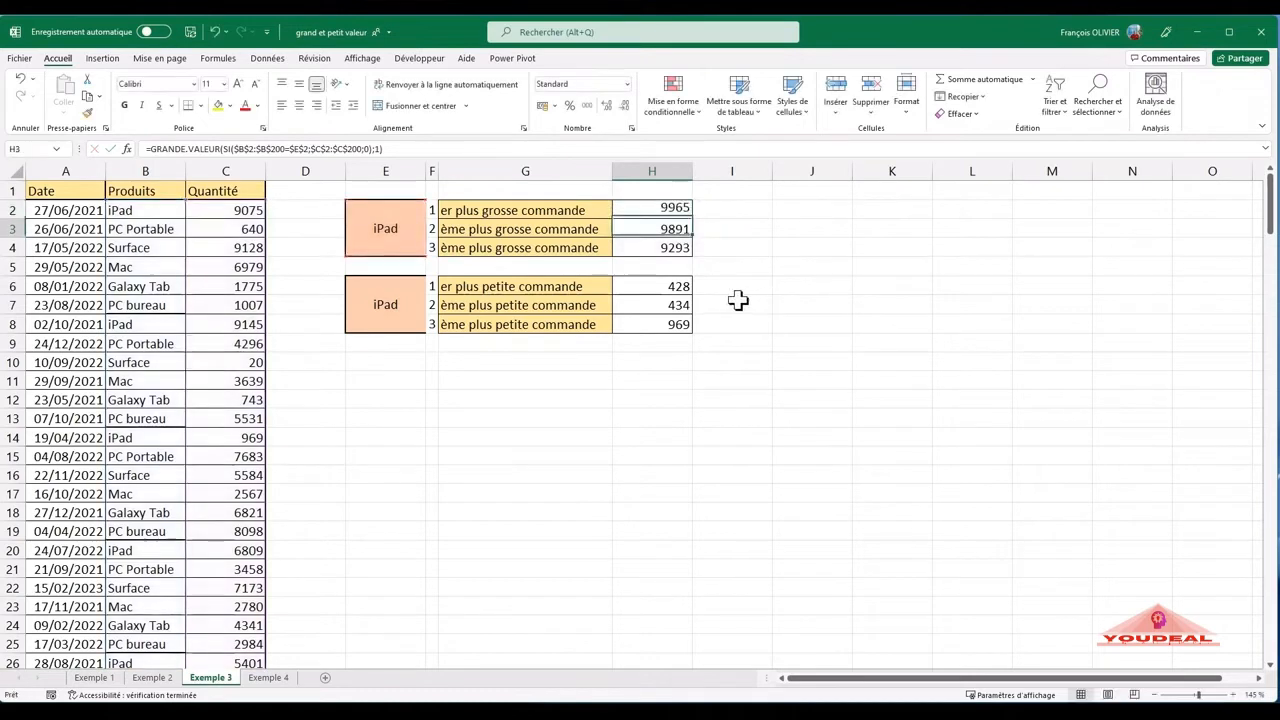
double_click(668, 286)
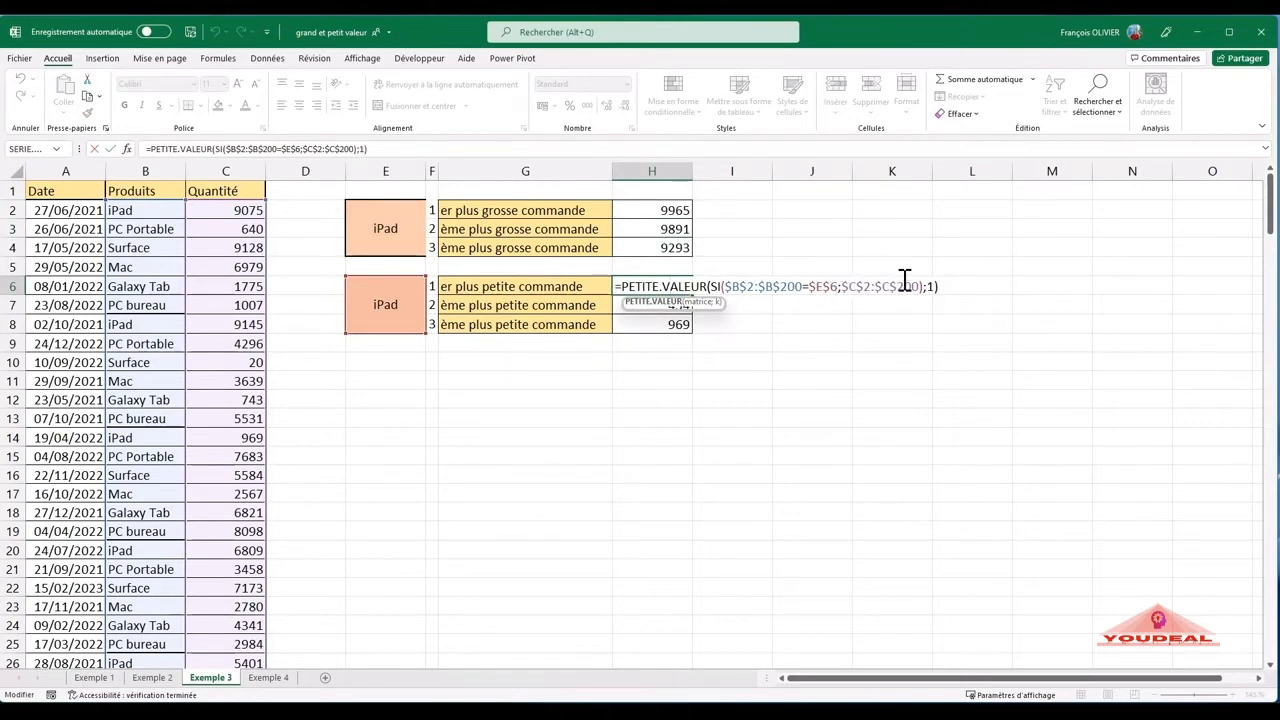
key("Return")
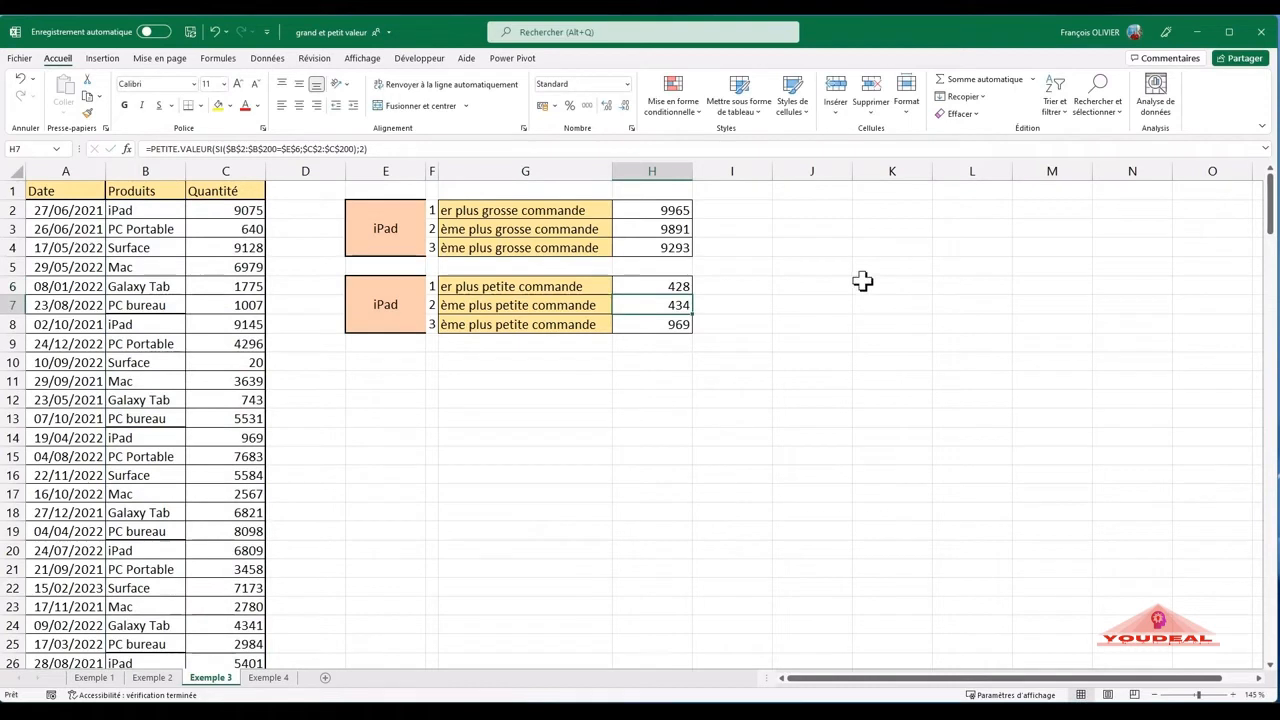
- Open the Exemple 4 sheet and look through the dates, products and quantities down to row 200
left_click(285, 678)
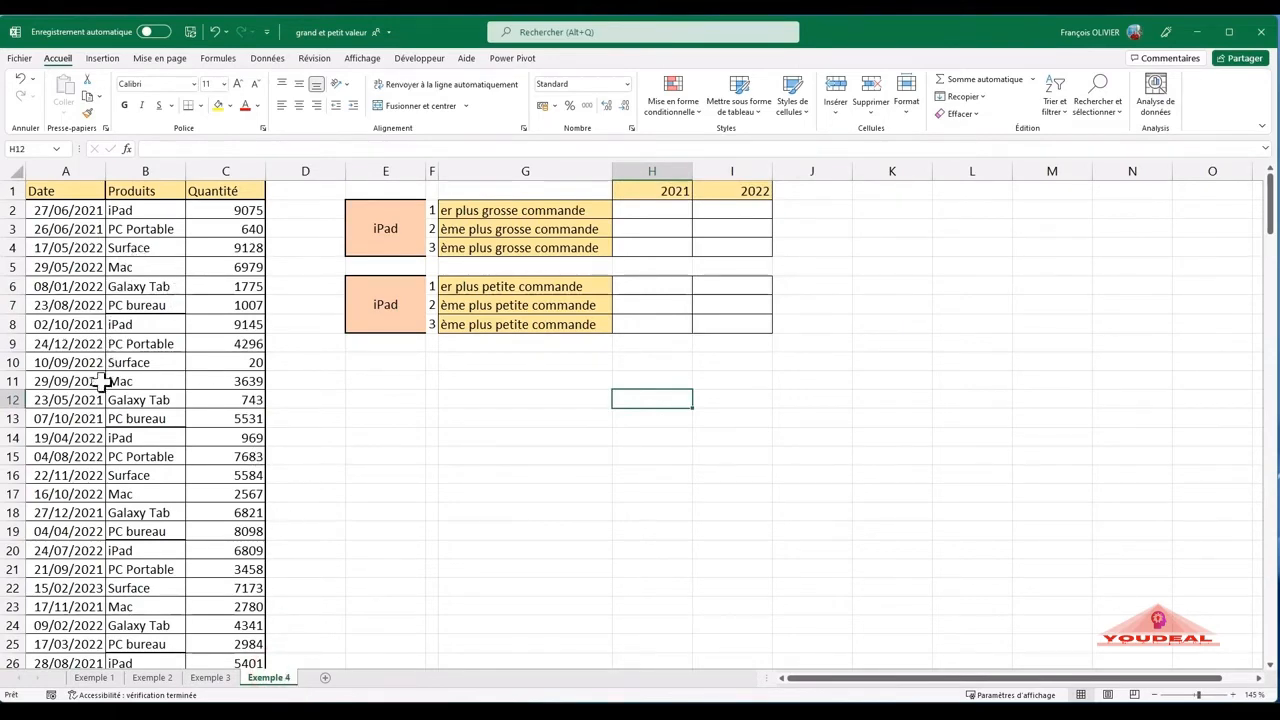
scroll(90, 400, "down", 15)
scroll(78, 416, "down", 20)
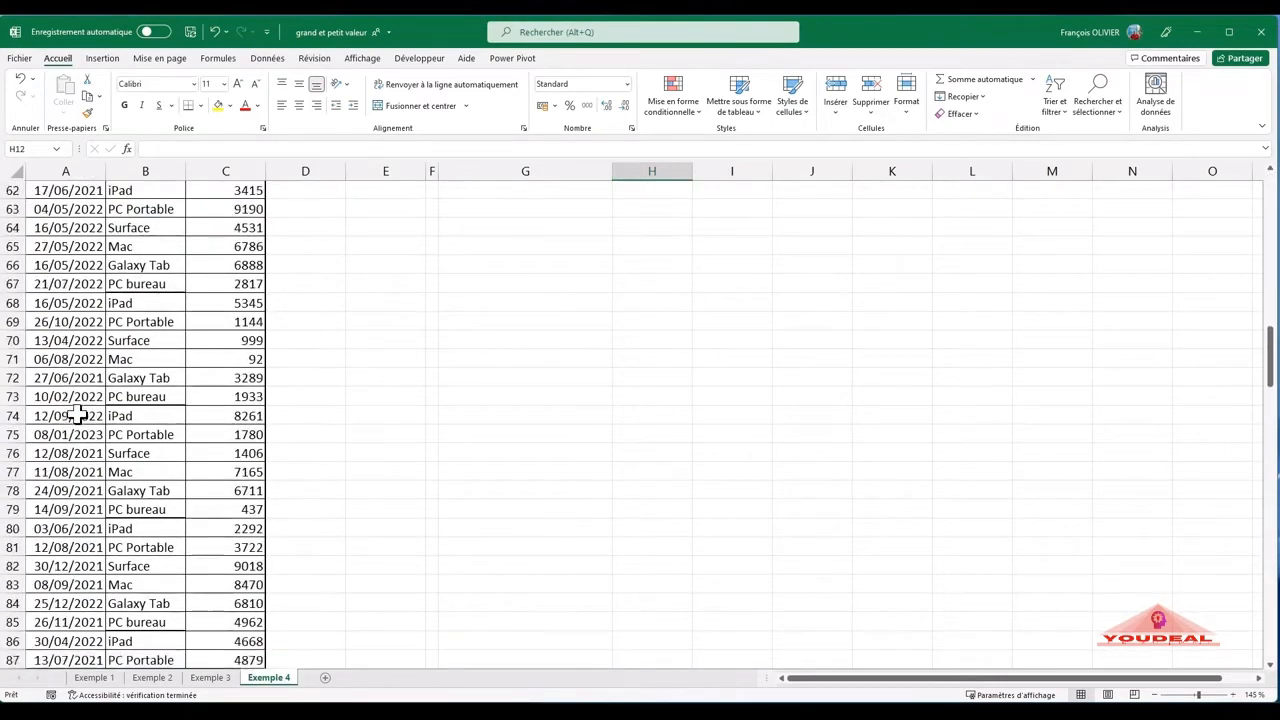
scroll(75, 520, "down", 17)
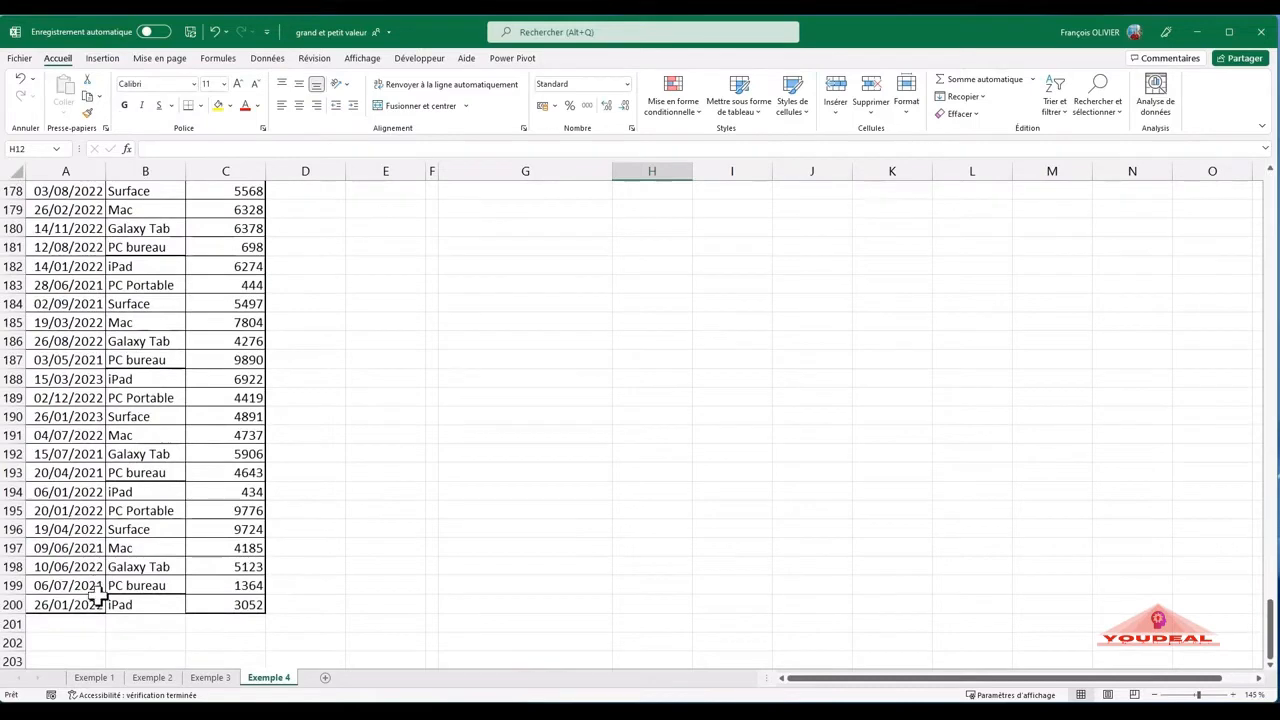
scroll(89, 622, "up", 20)
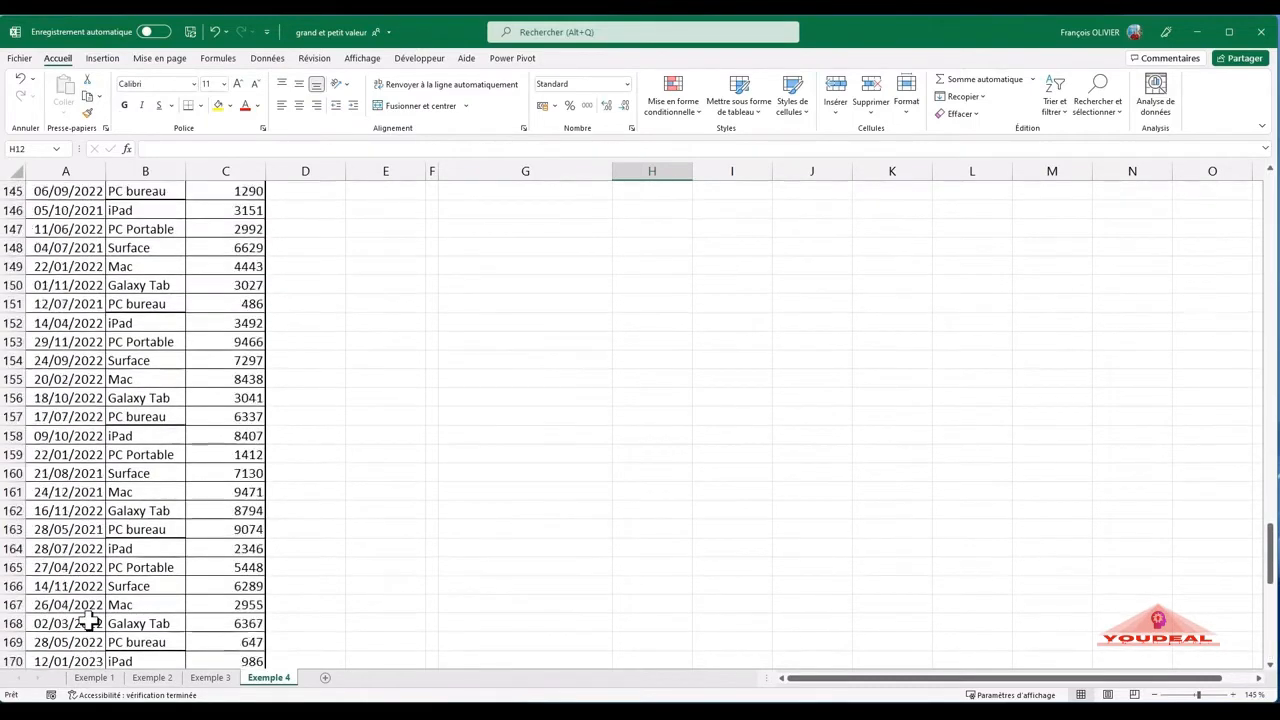
scroll(89, 622, "up", 20)
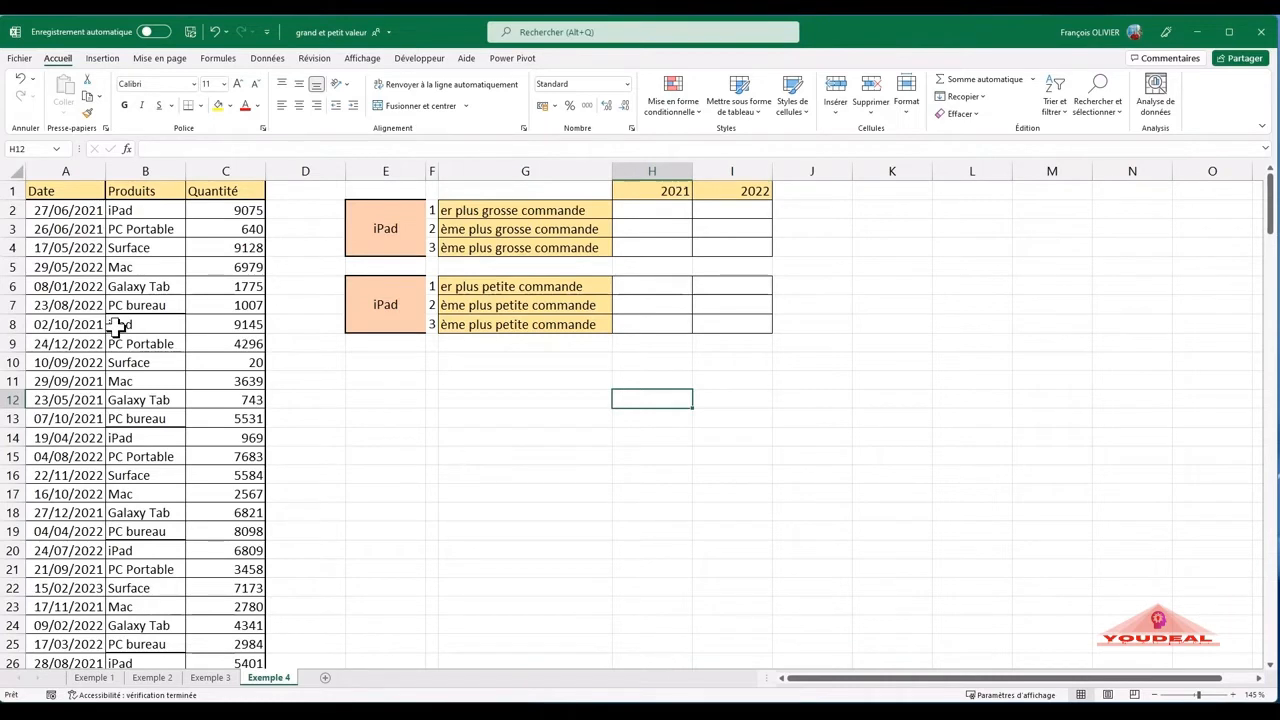
- Start a GRANDE.VALEUR formula in H2 with the product condition ($B$2:$B$200=$E$2) as the first part of its array
left_click(660, 212)
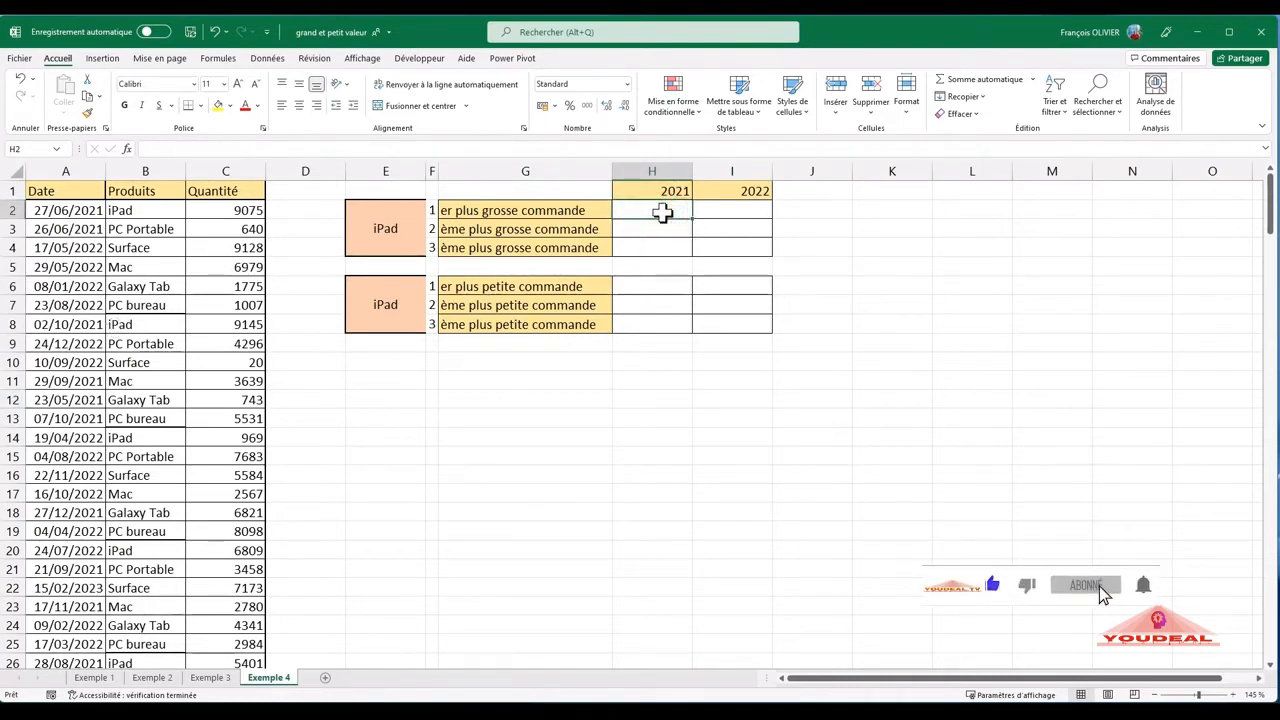
type("=")
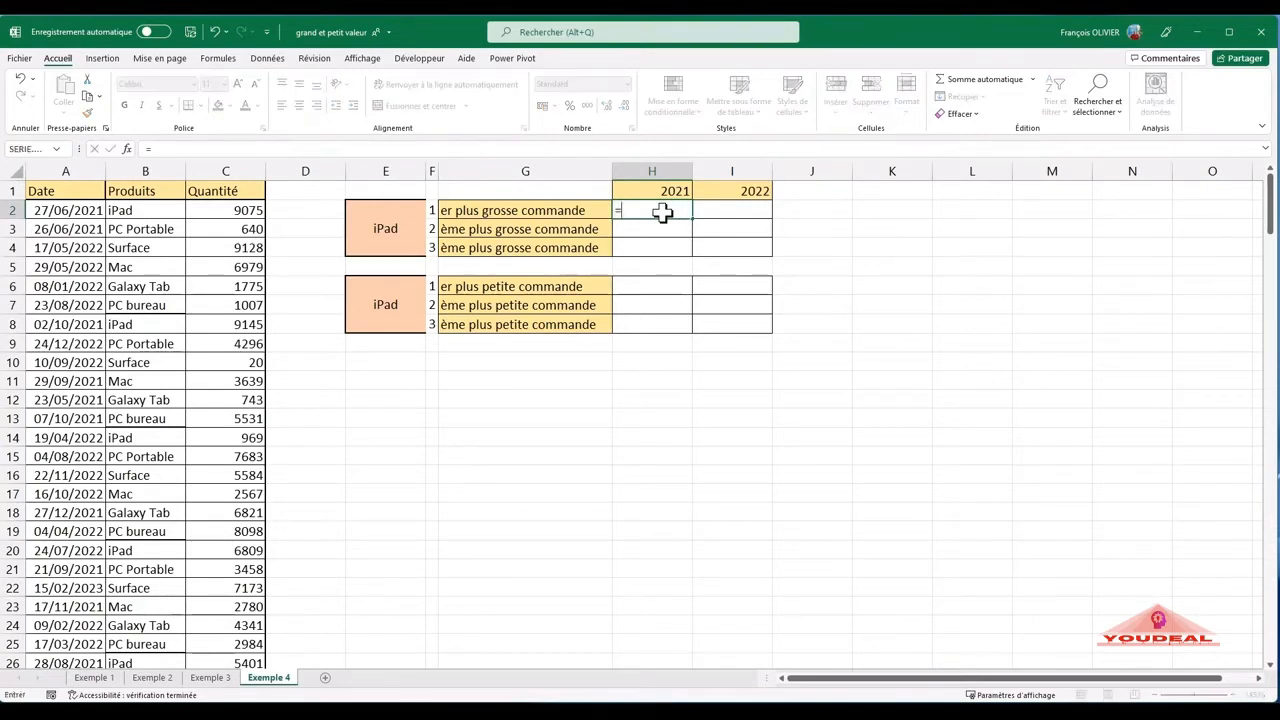
type("grande")
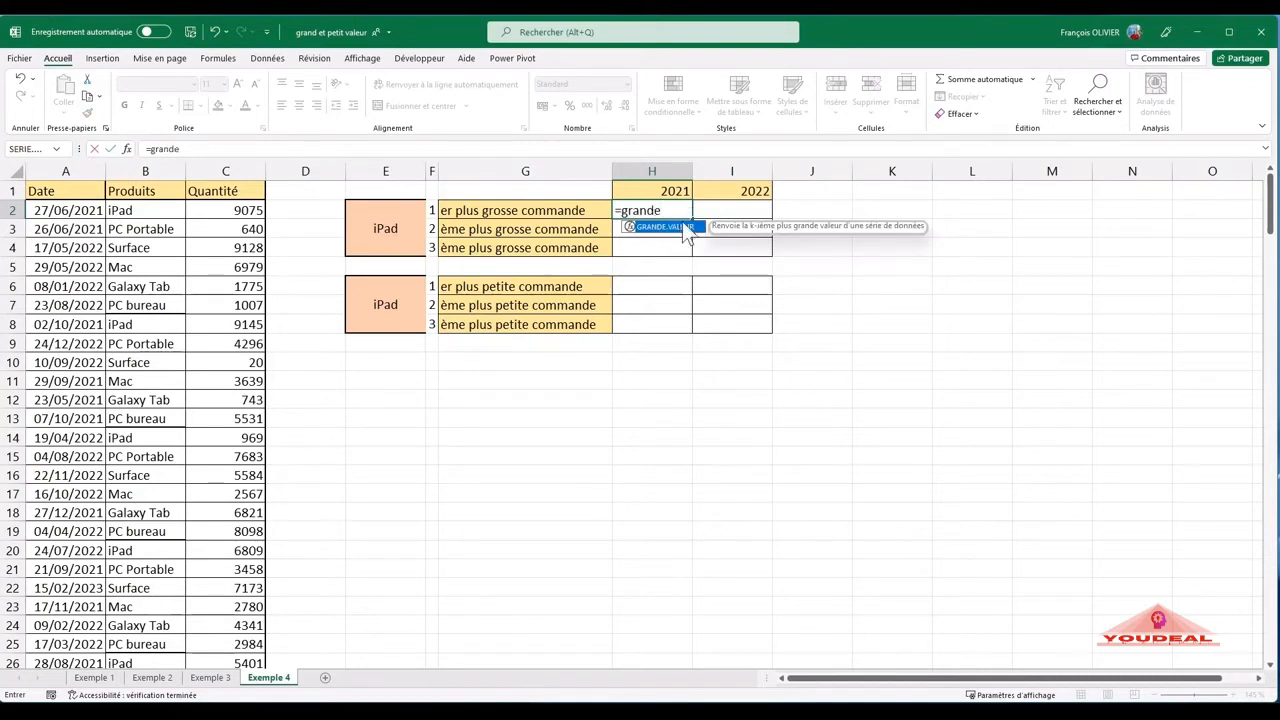
double_click(676, 227)
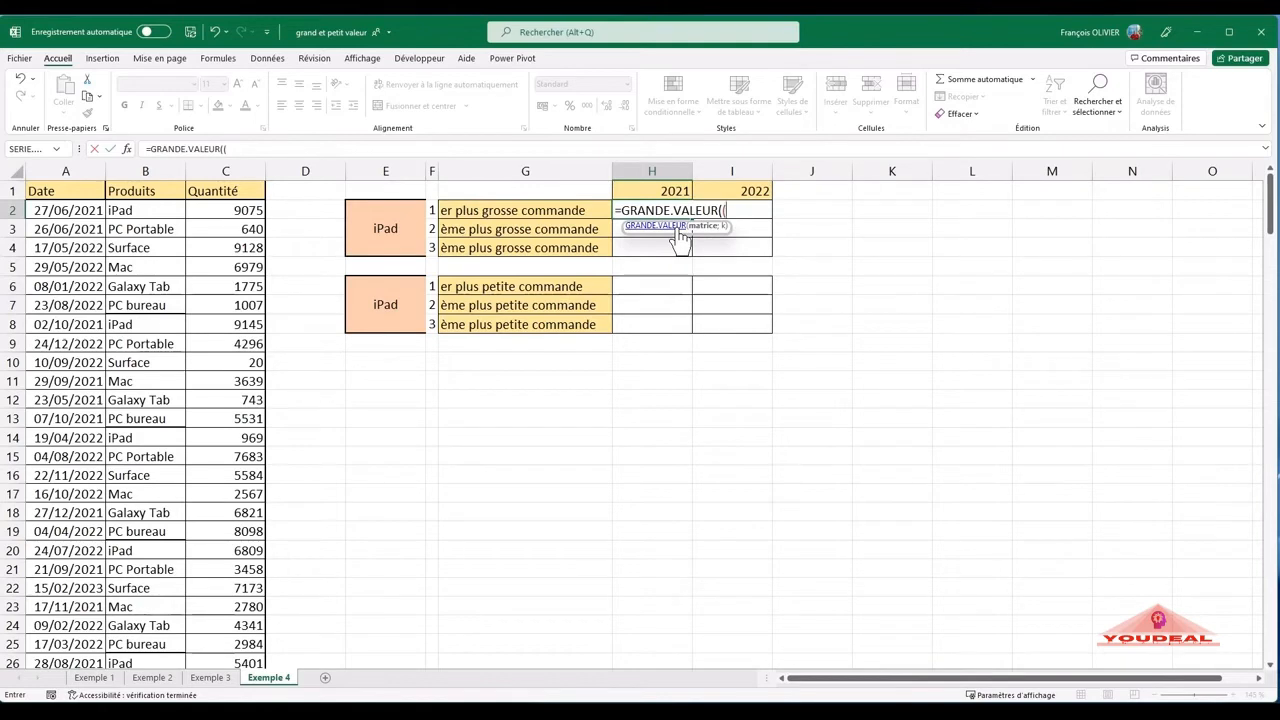
left_click(161, 210)
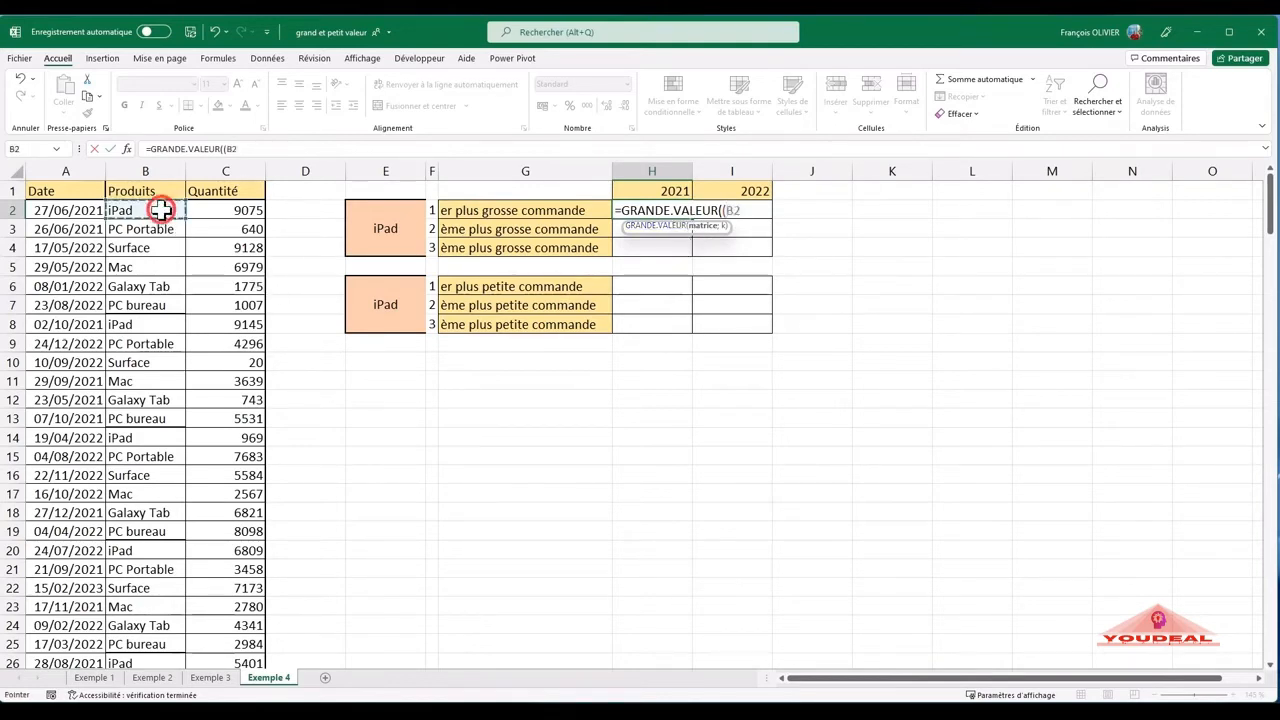
key("ctrl+shift+Down")
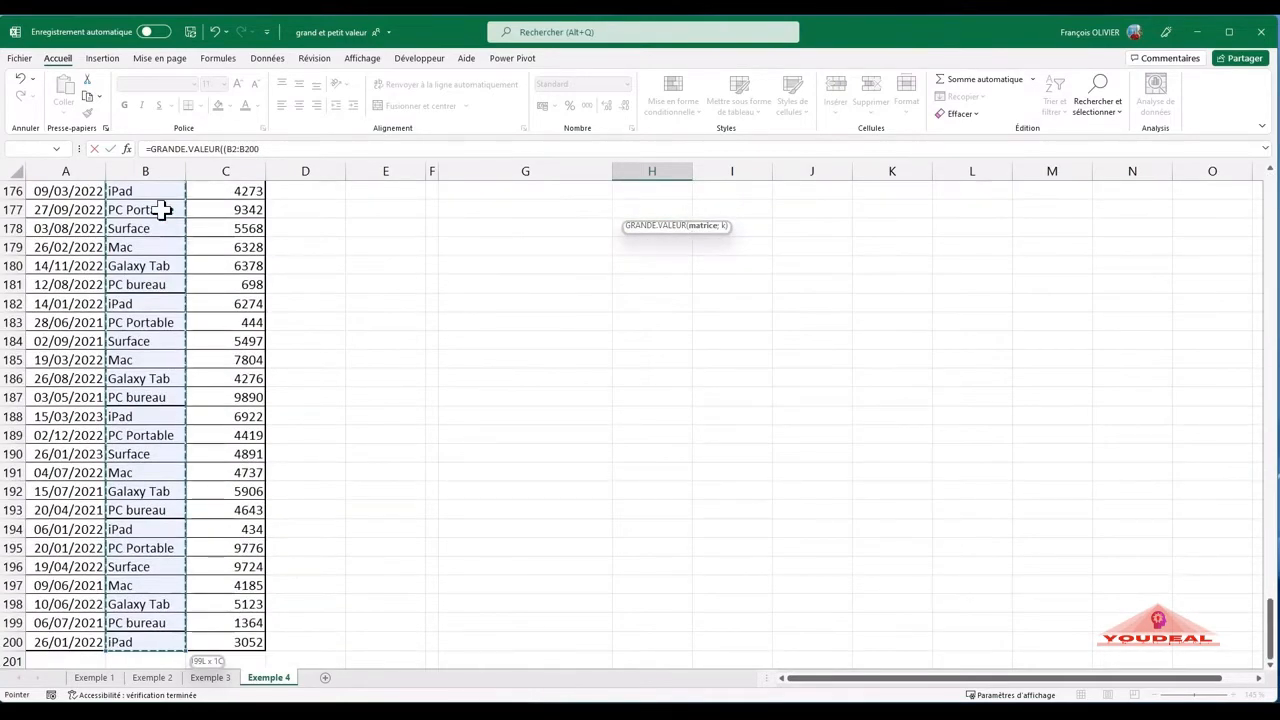
key("F4")
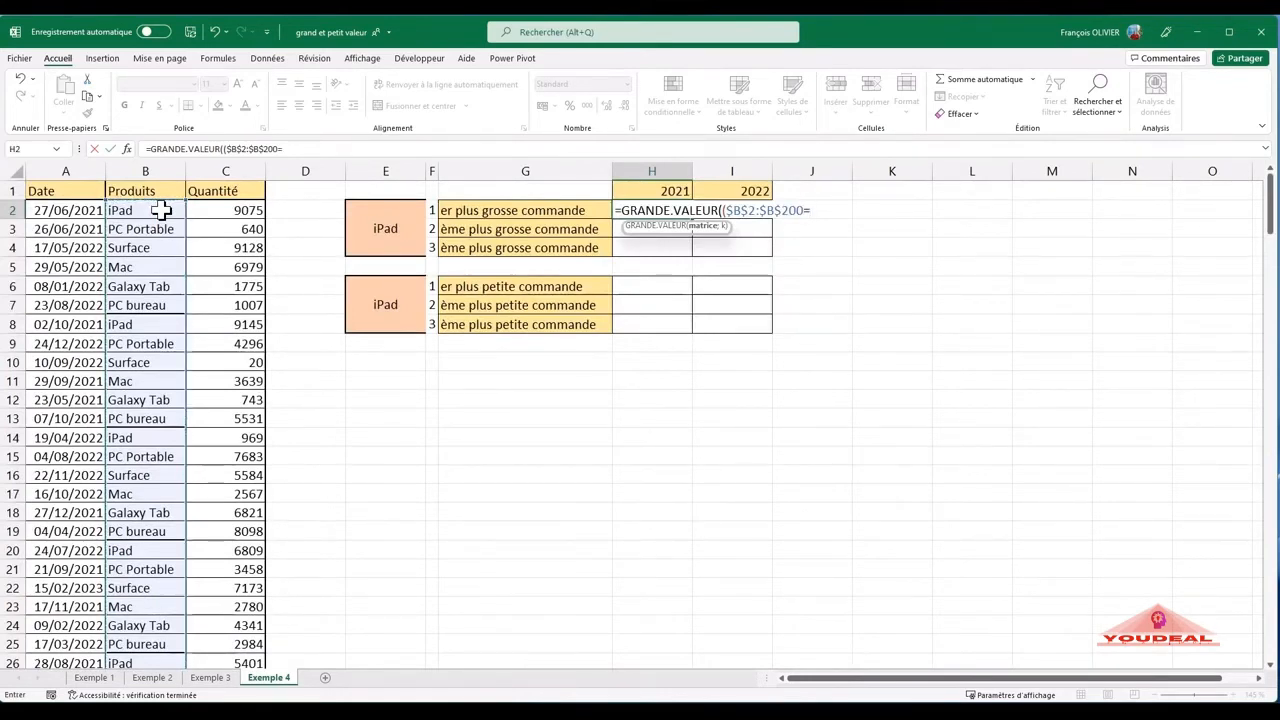
left_click(391, 212)
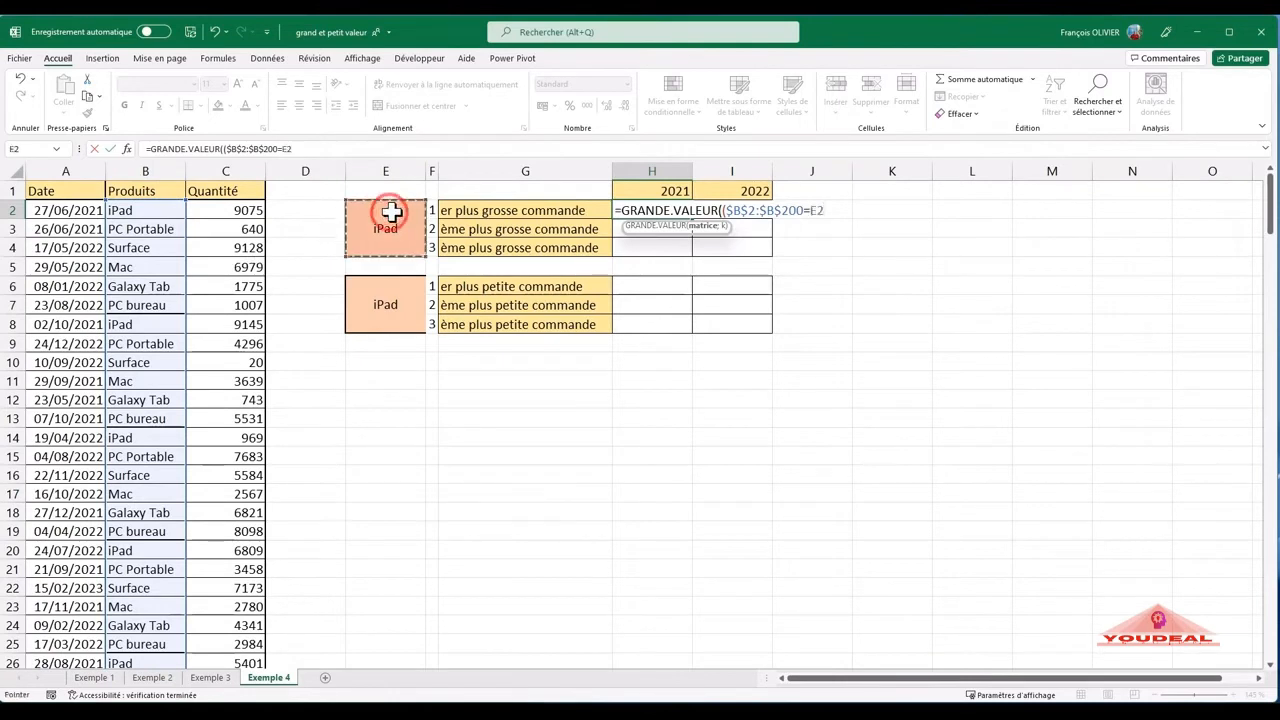
key("F4")
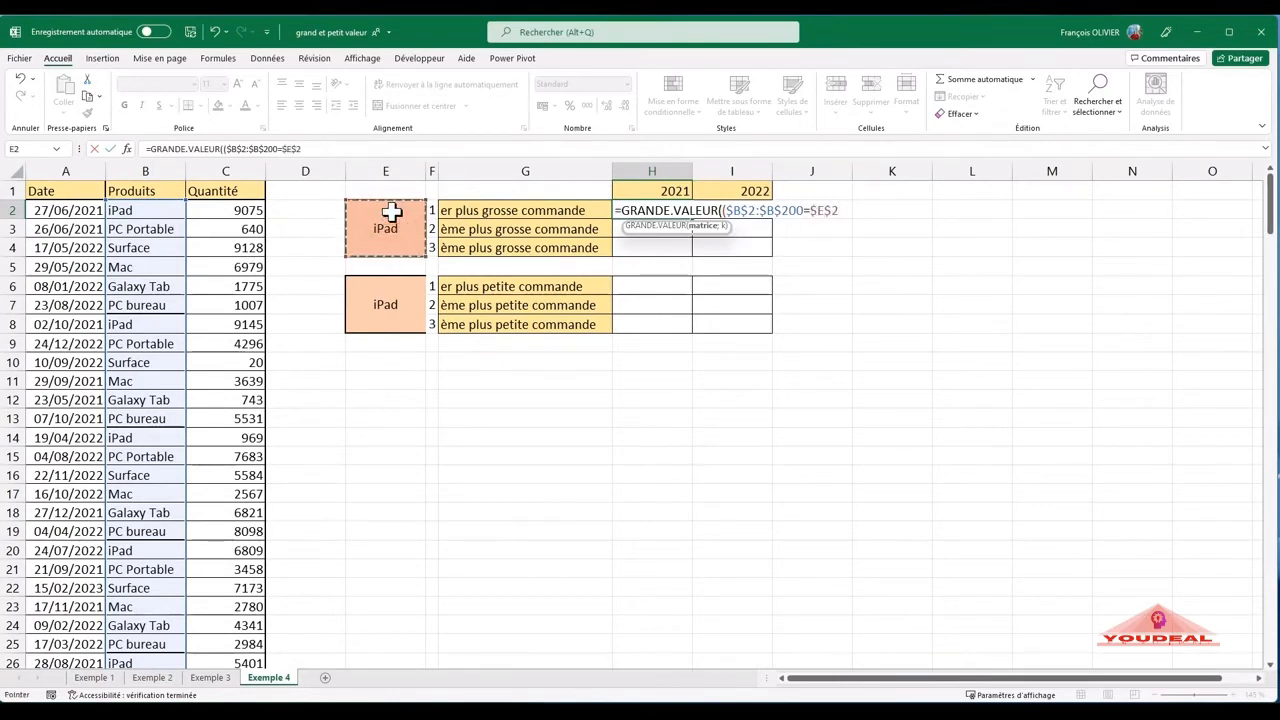
type(")*(")
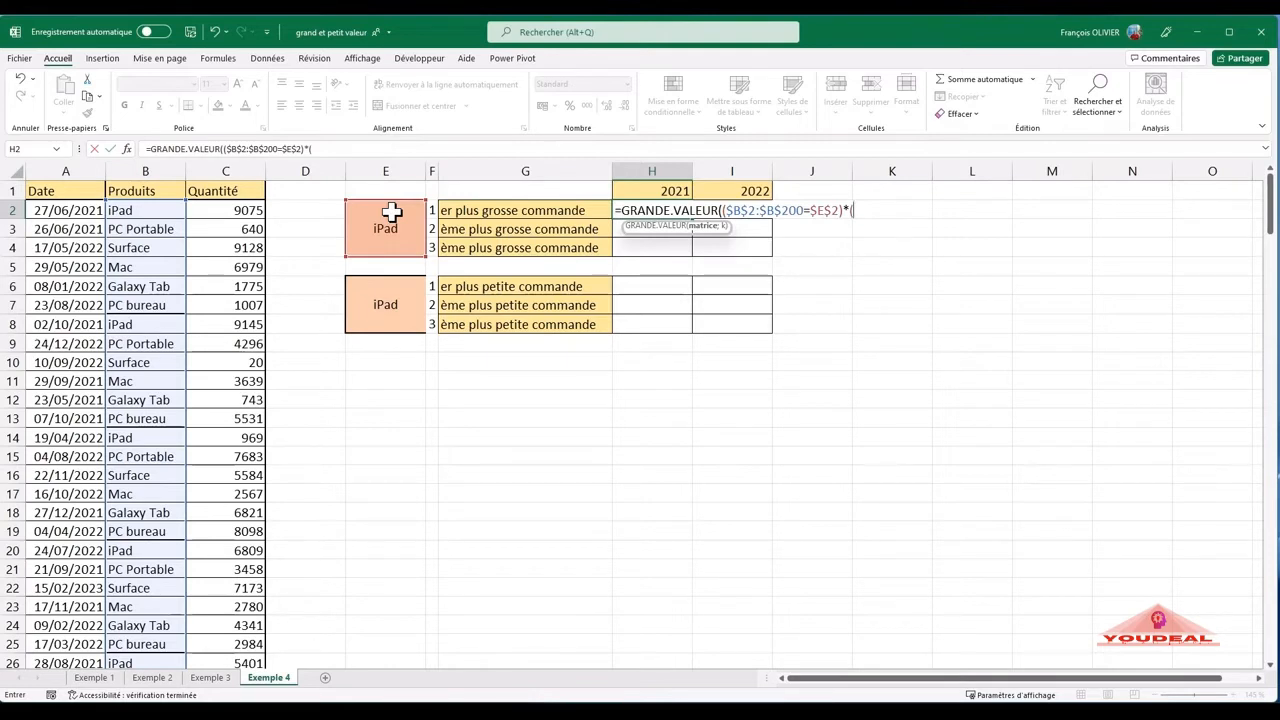
- Multiply the product condition in H2 by the year condition (ANNEE($A$2:$A$200)=H$1), locking only the row of H1
type("annee")
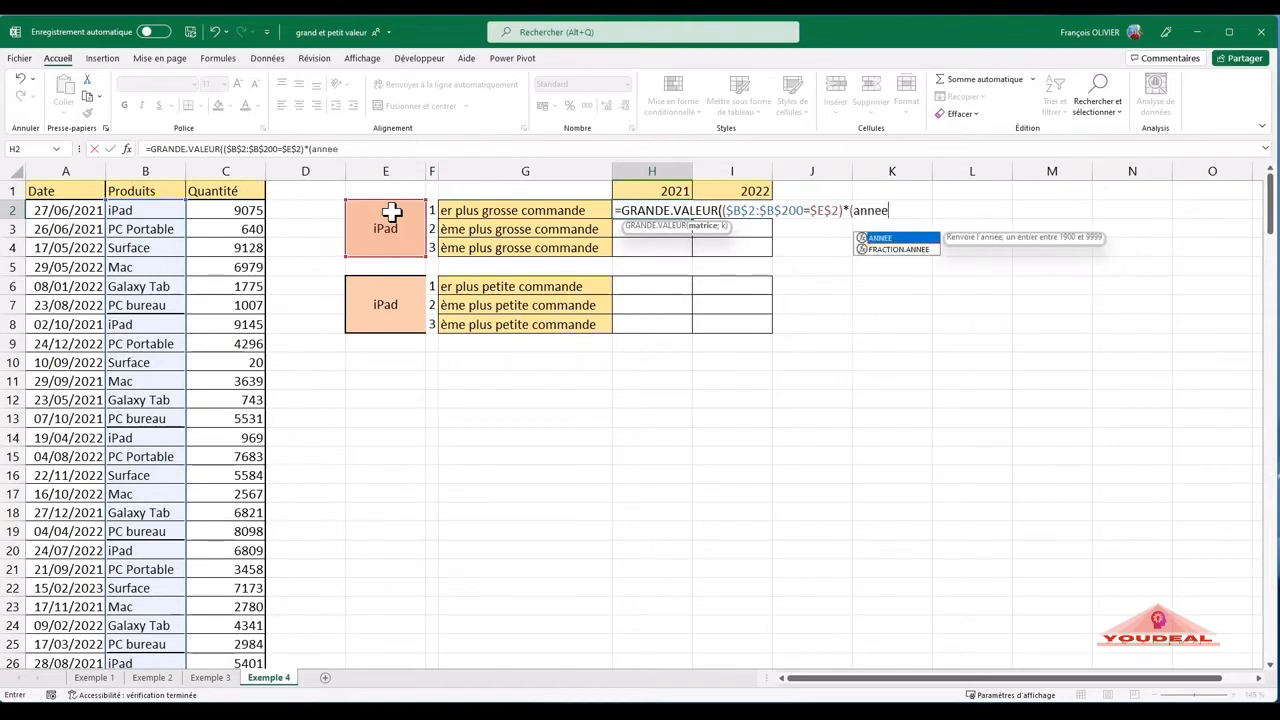
type("(")
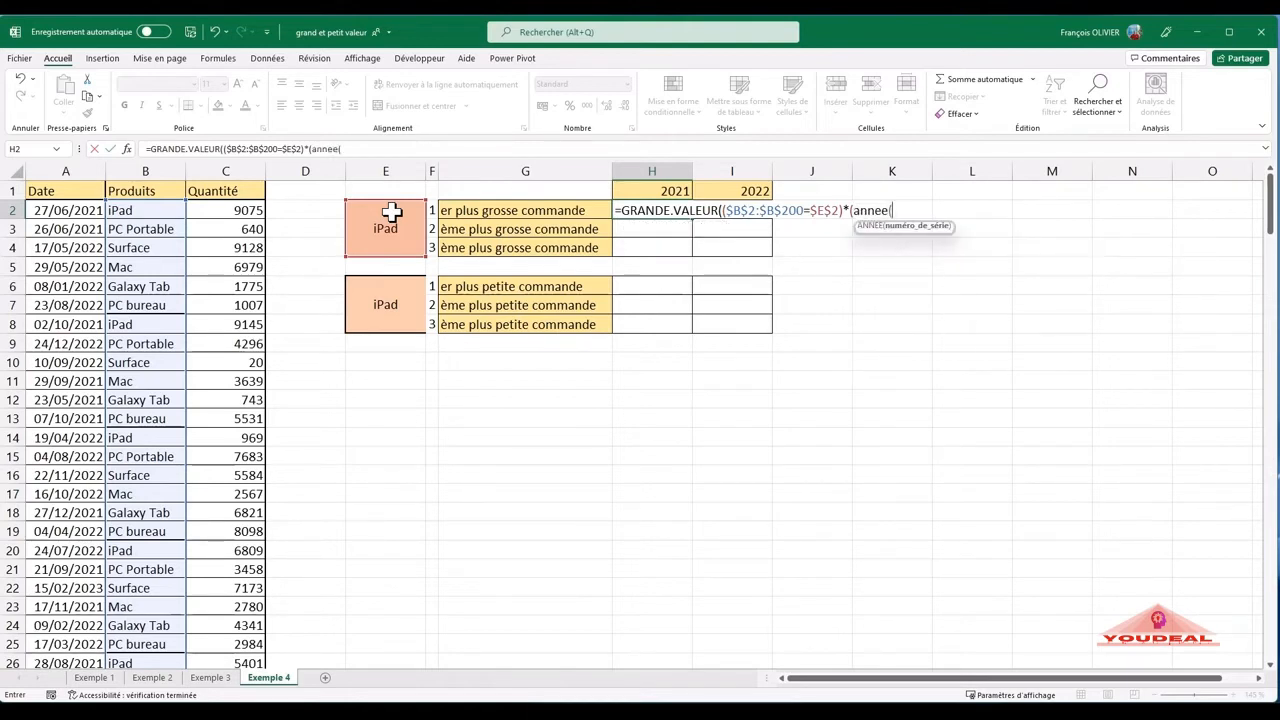
left_click(79, 210)
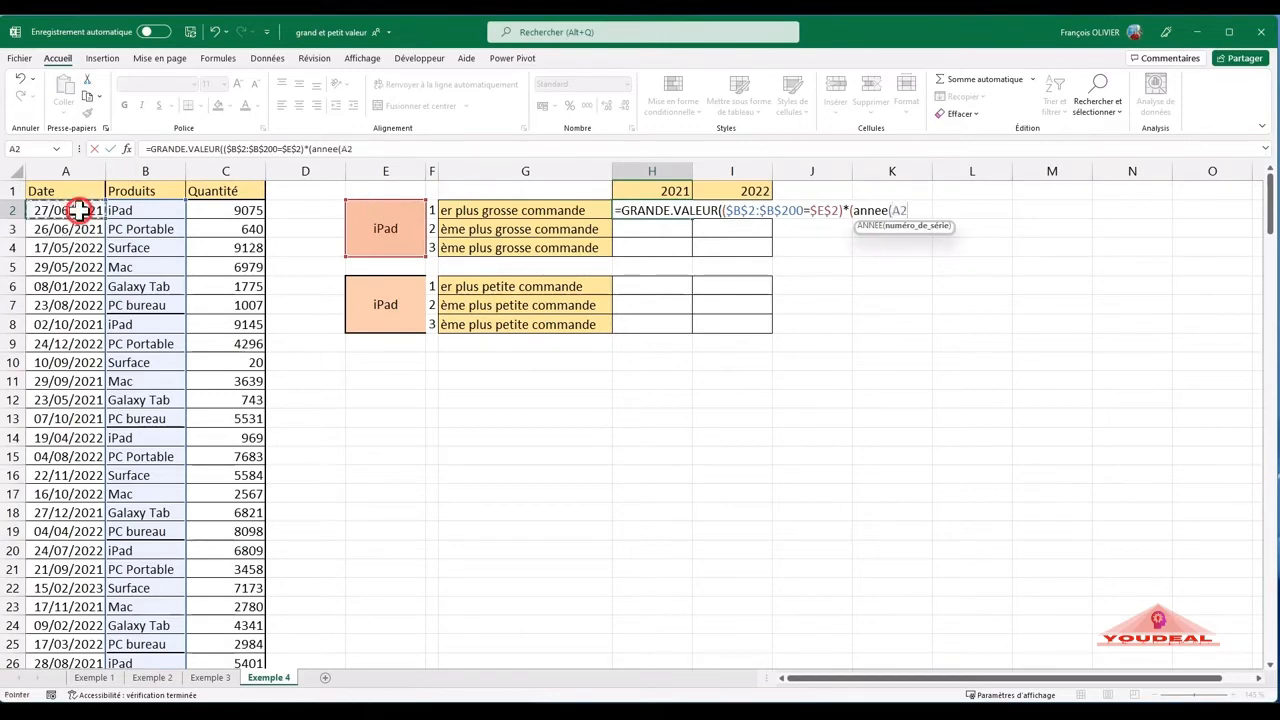
key("ctrl+shift+Down")
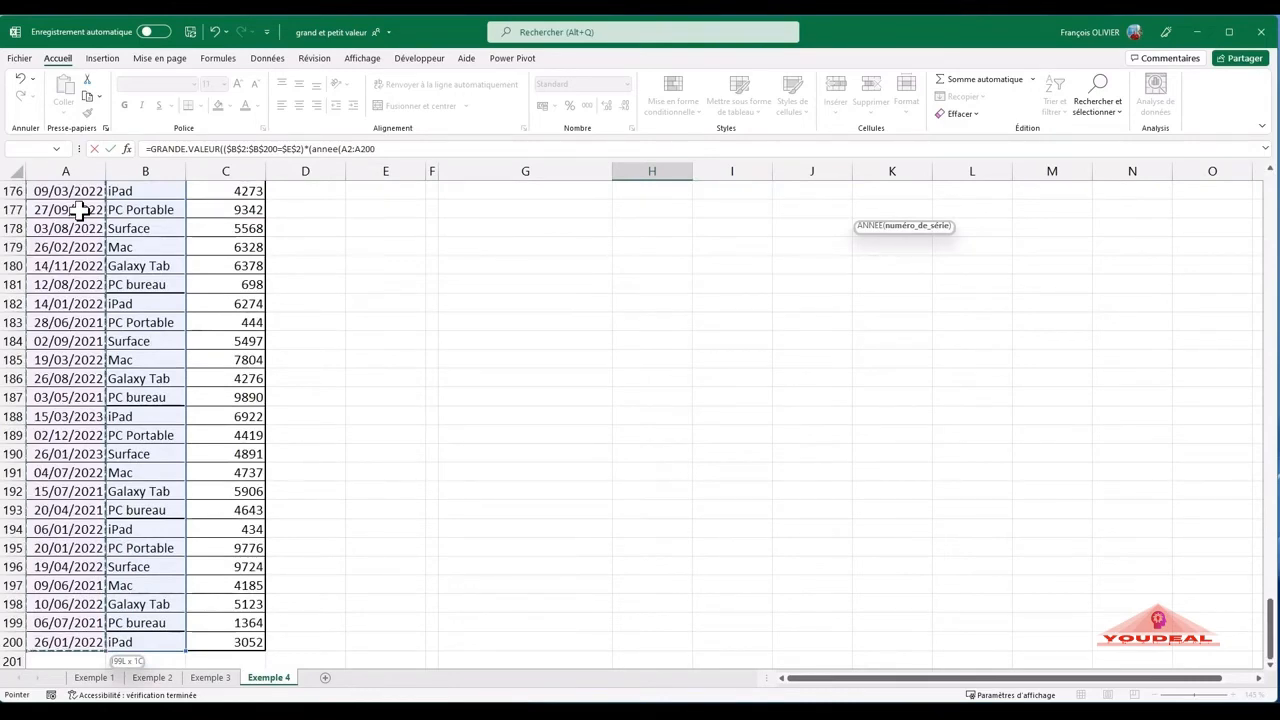
key("F4")
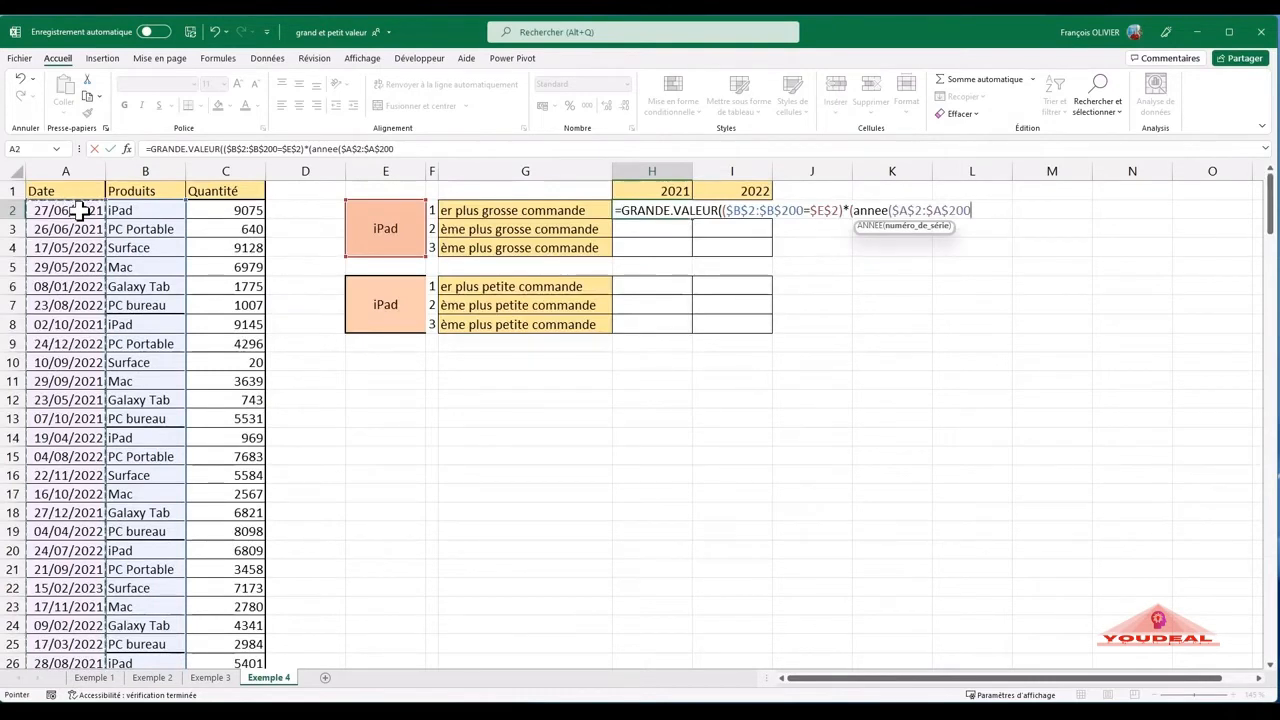
type("=")
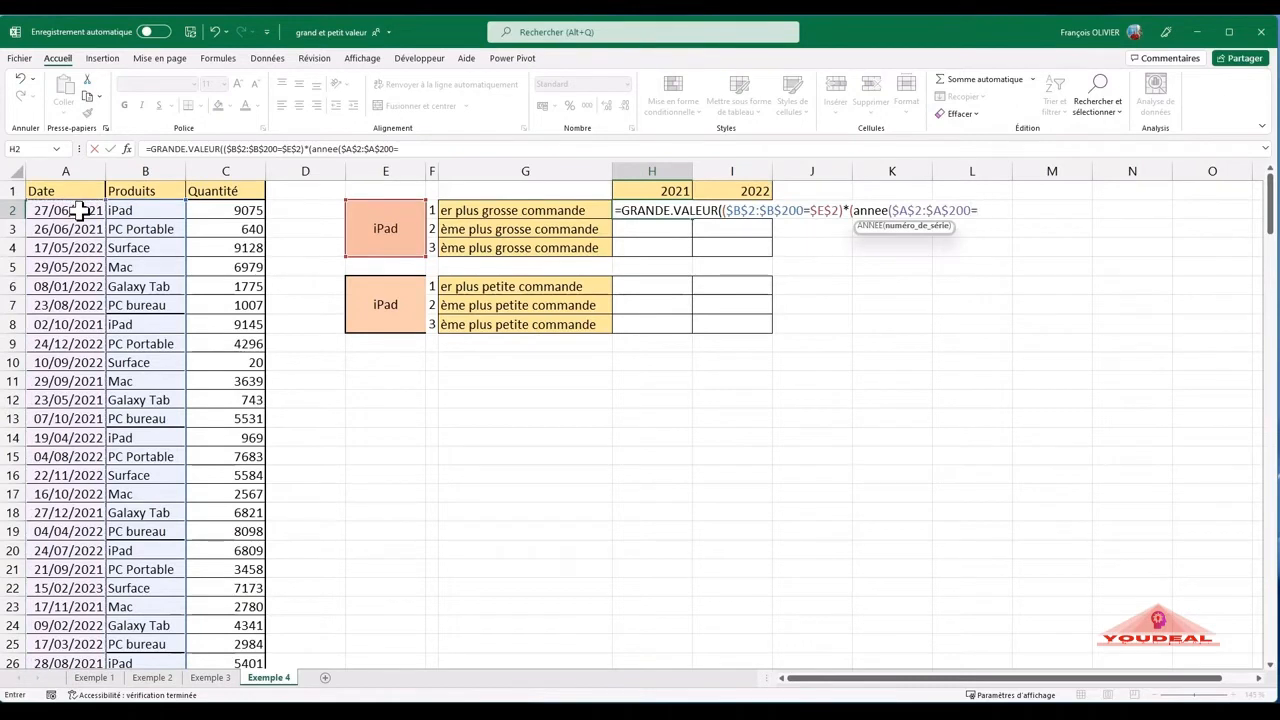
key("BackSpace")
type(")=")
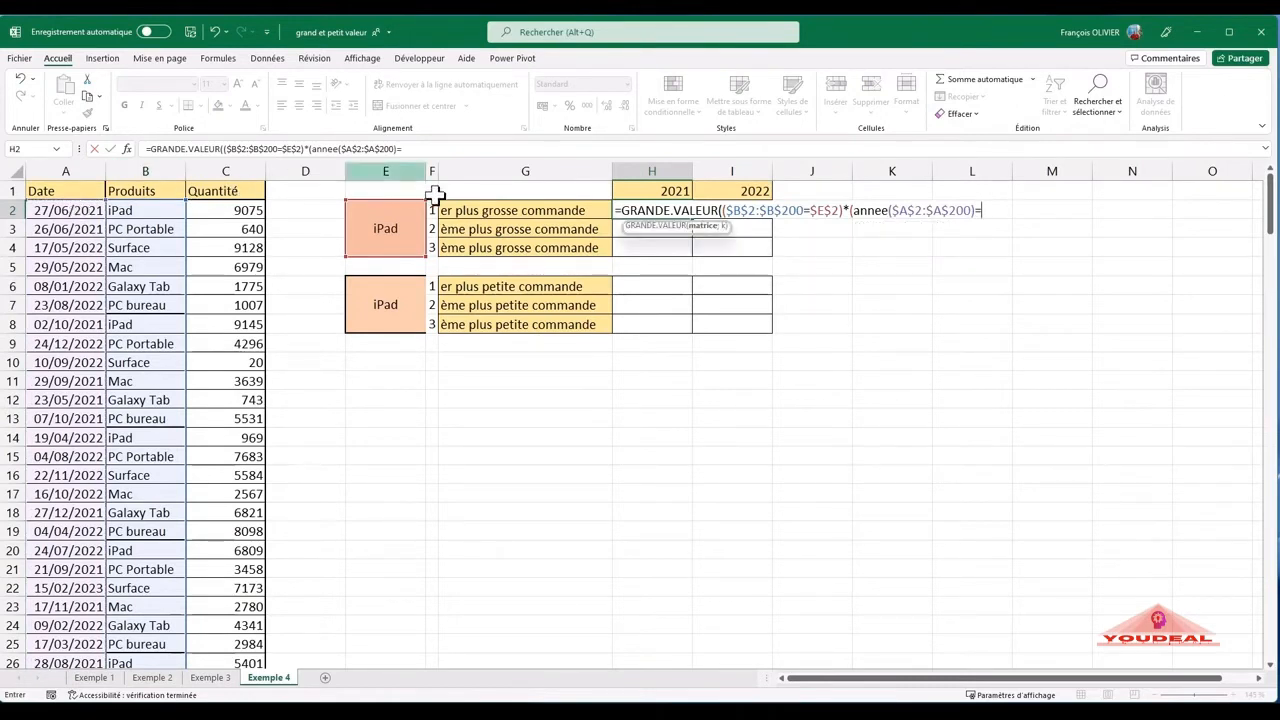
left_click(648, 190)
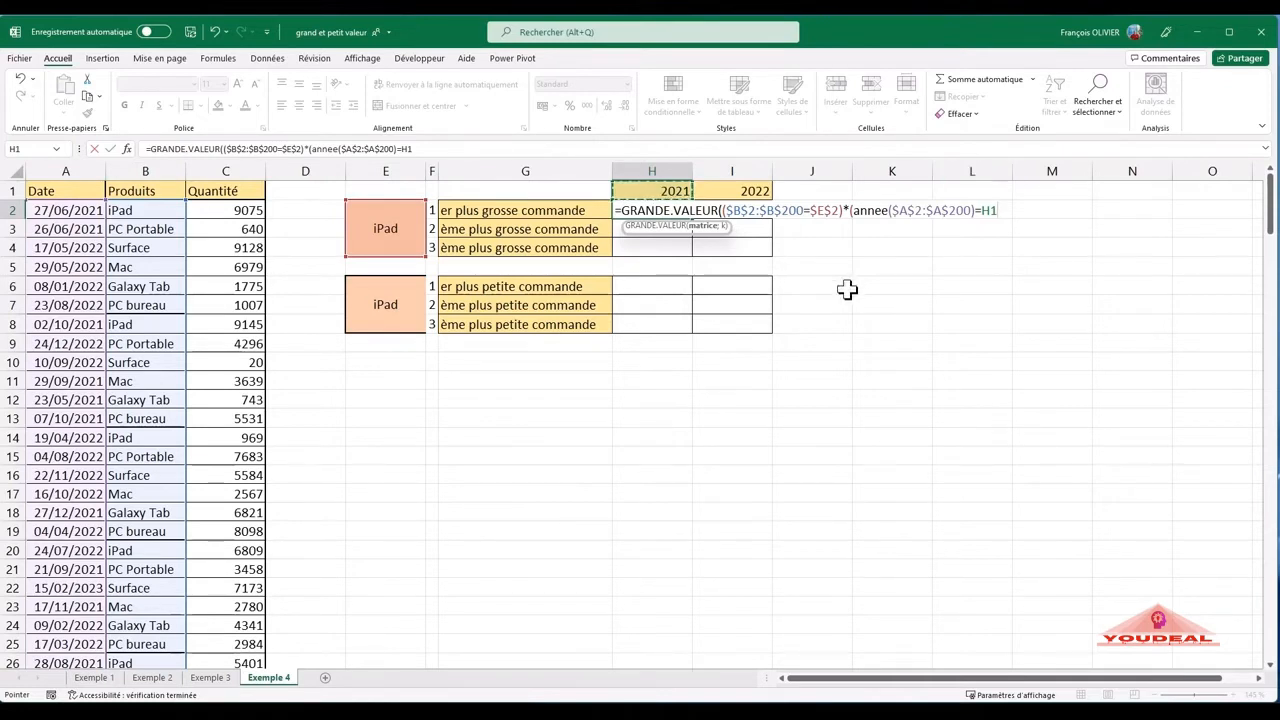
left_click(989, 211)
- Multiply the conditions in H2 by the quantities ($C$2:$C$200), set K to 1 and complete the formula
type("(")
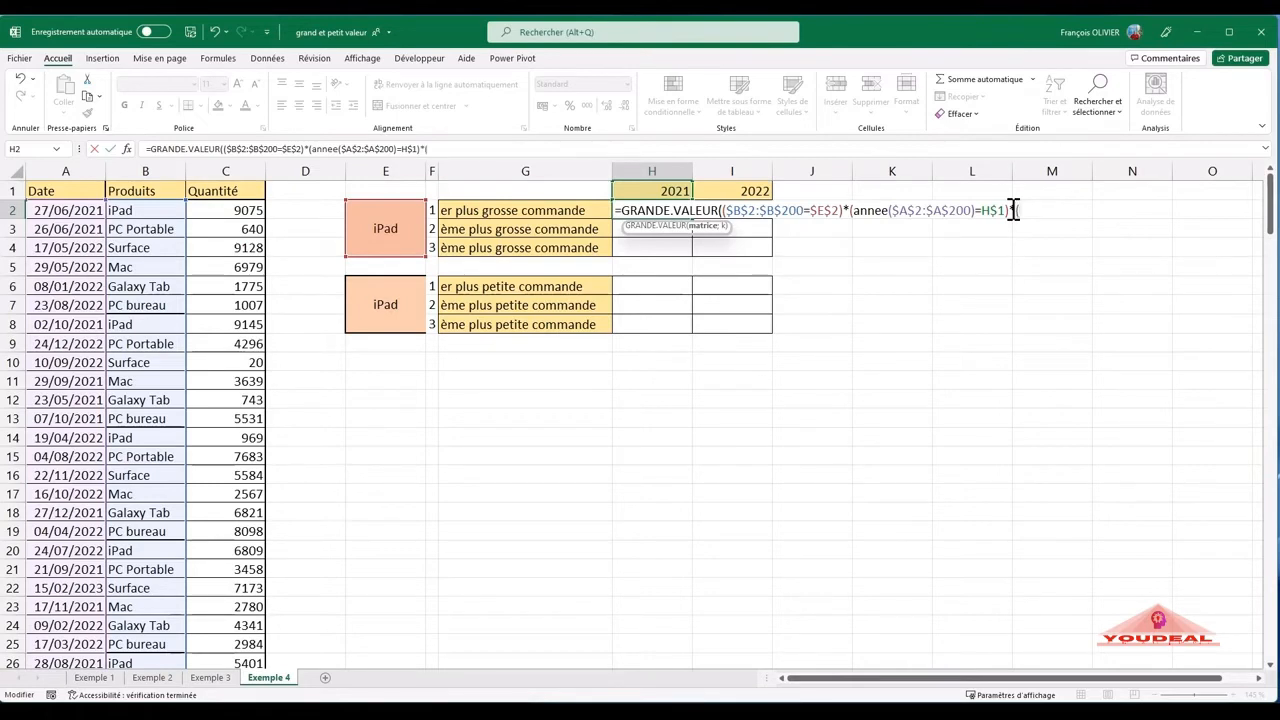
left_click(236, 214)
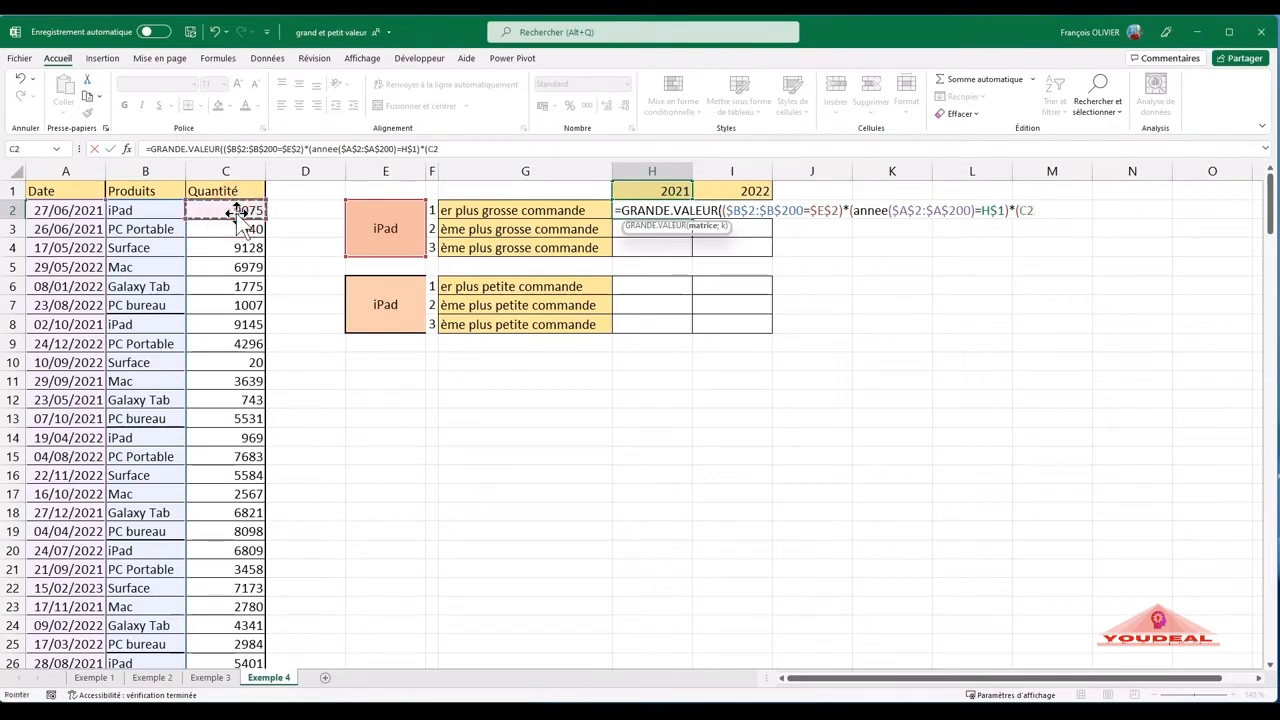
key("ctrl+shift+Down")
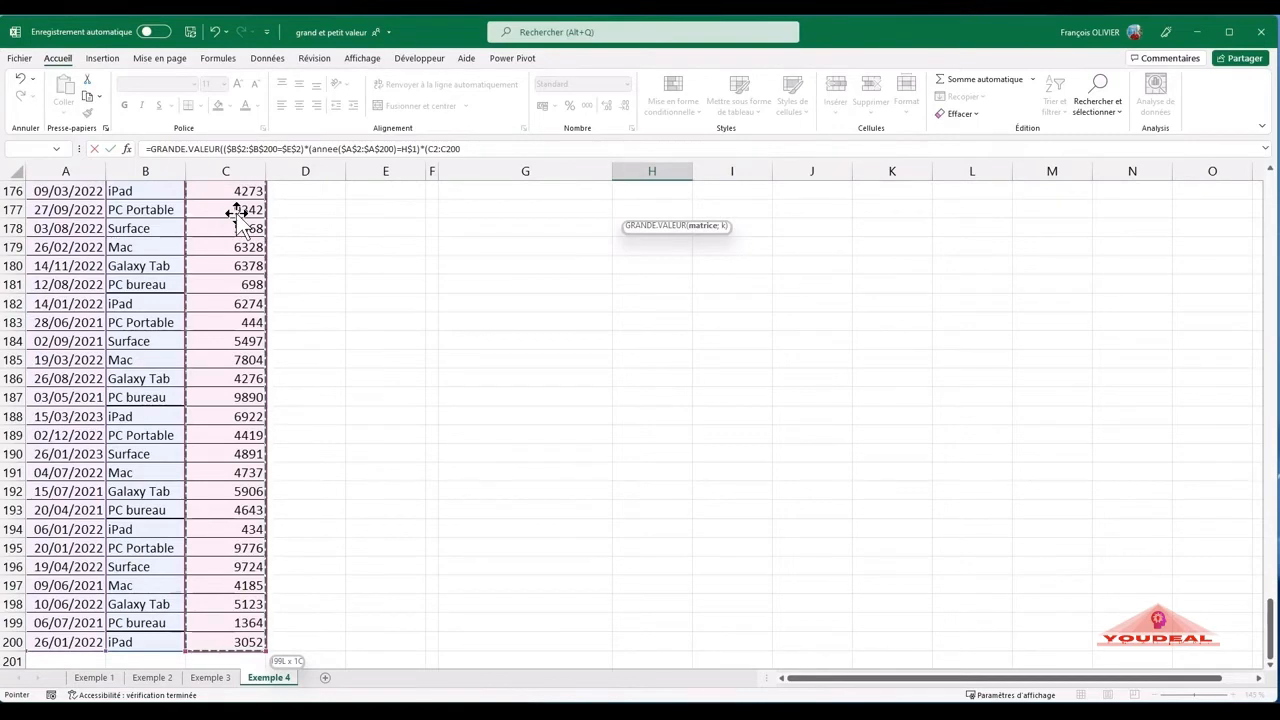
key("F4")
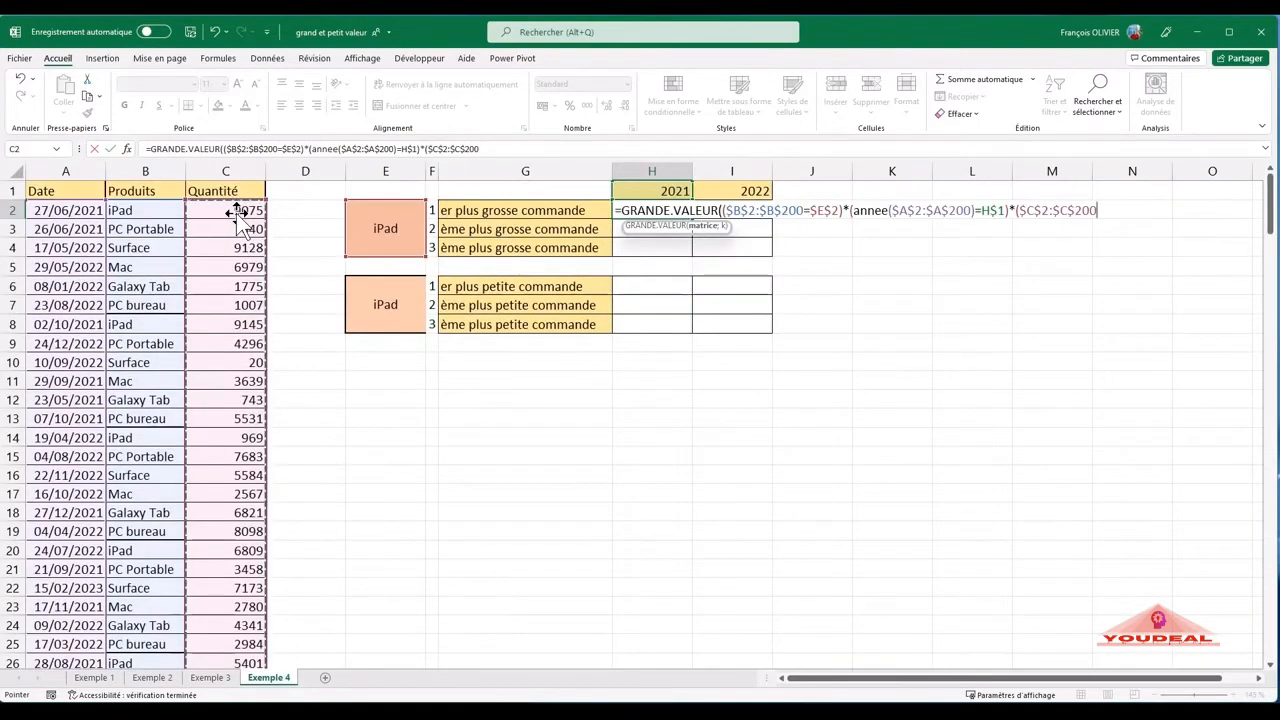
type(")")
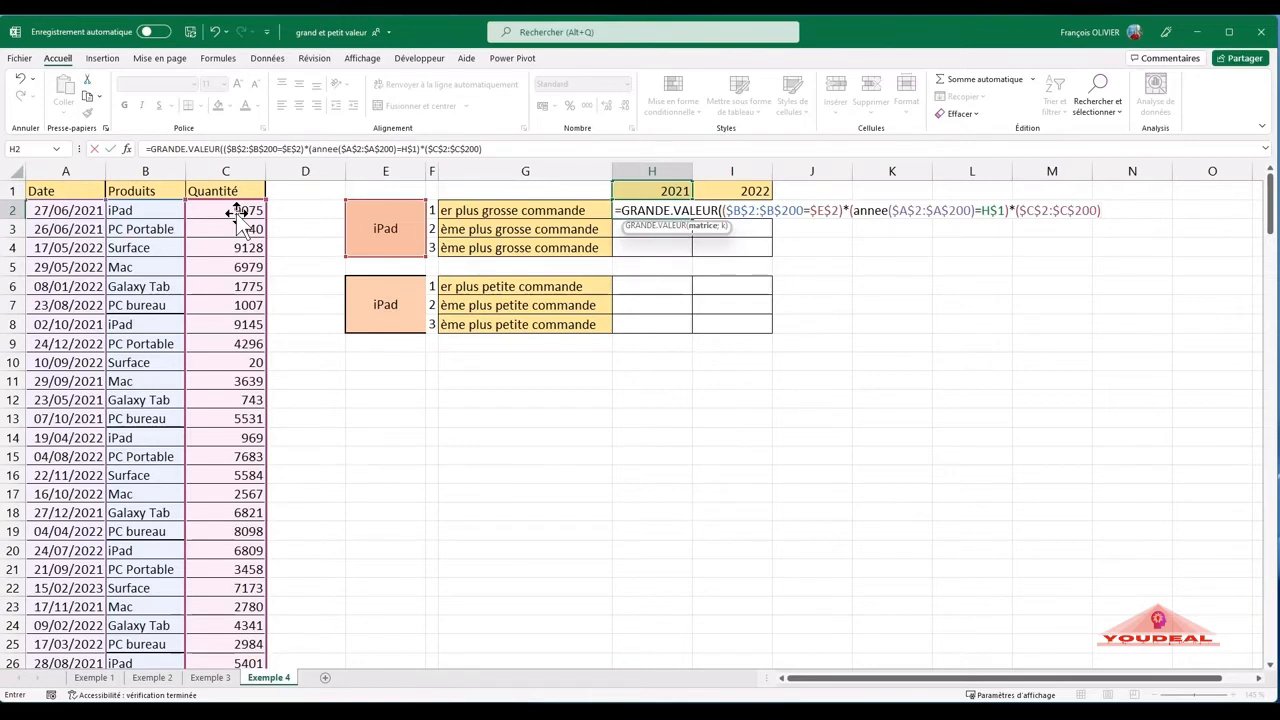
type(";1)")
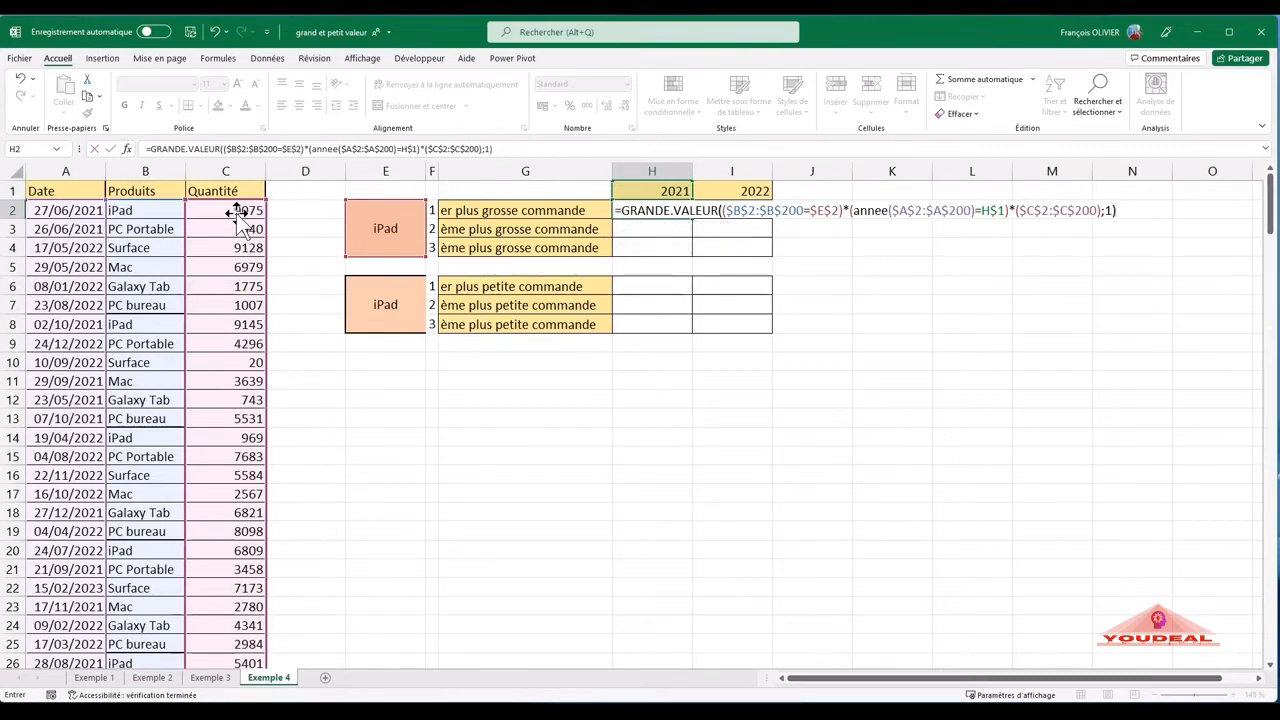
key("Return")
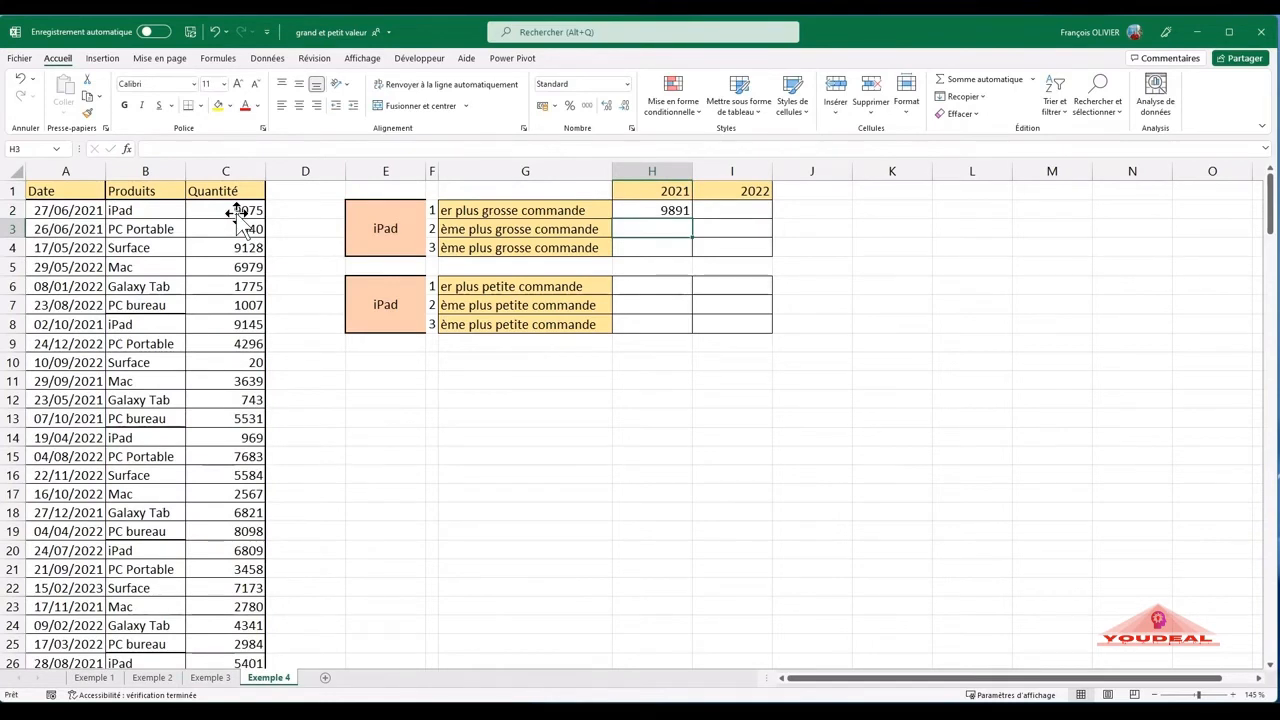
- Copy the H2 formula across the range H2:I4 and set K to 2 in H3
left_click(672, 210)
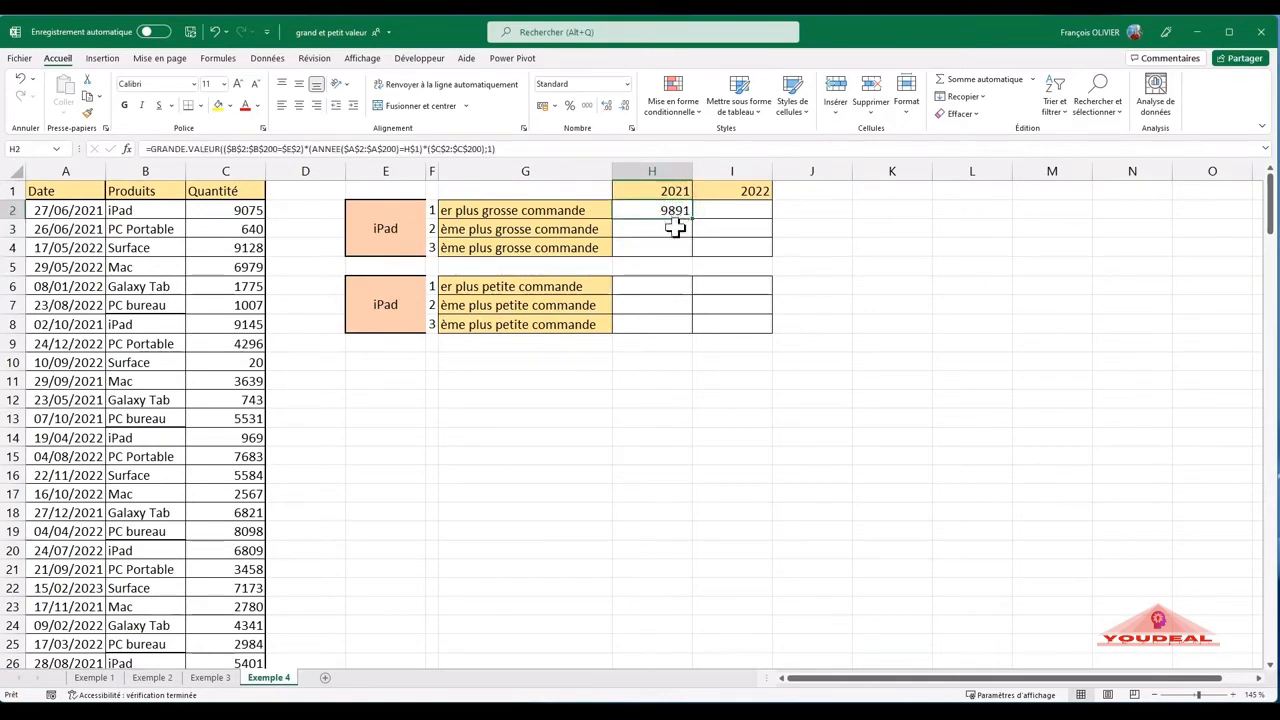
left_click_drag(695, 218, 771, 251)
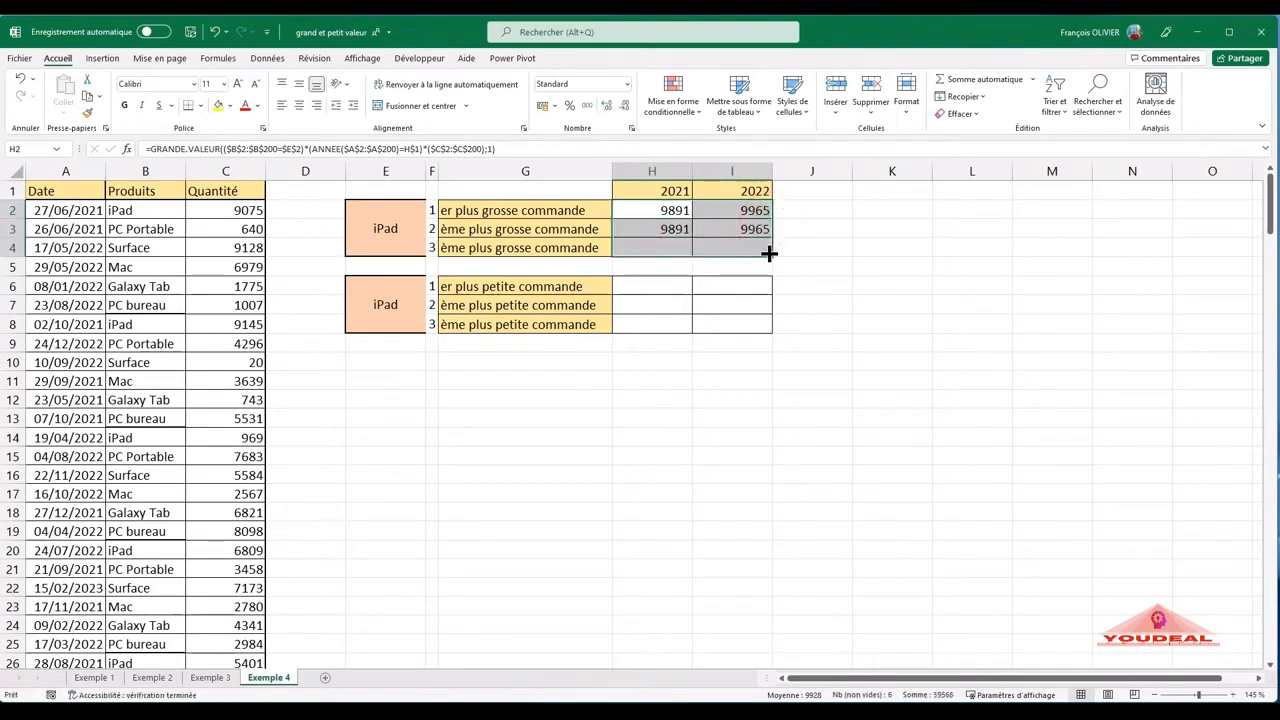
left_click(668, 228)
double_click(668, 228)
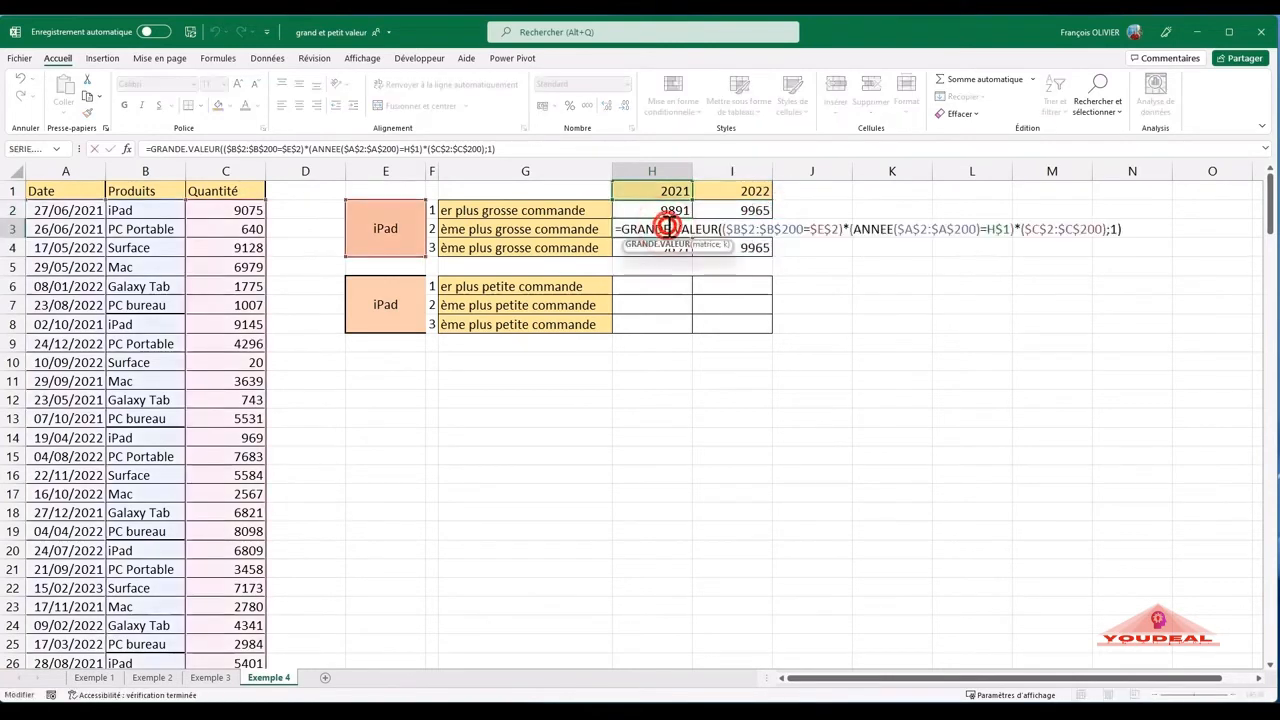
left_click(1116, 229)
key("BackSpace")
type("2")
key("Return")
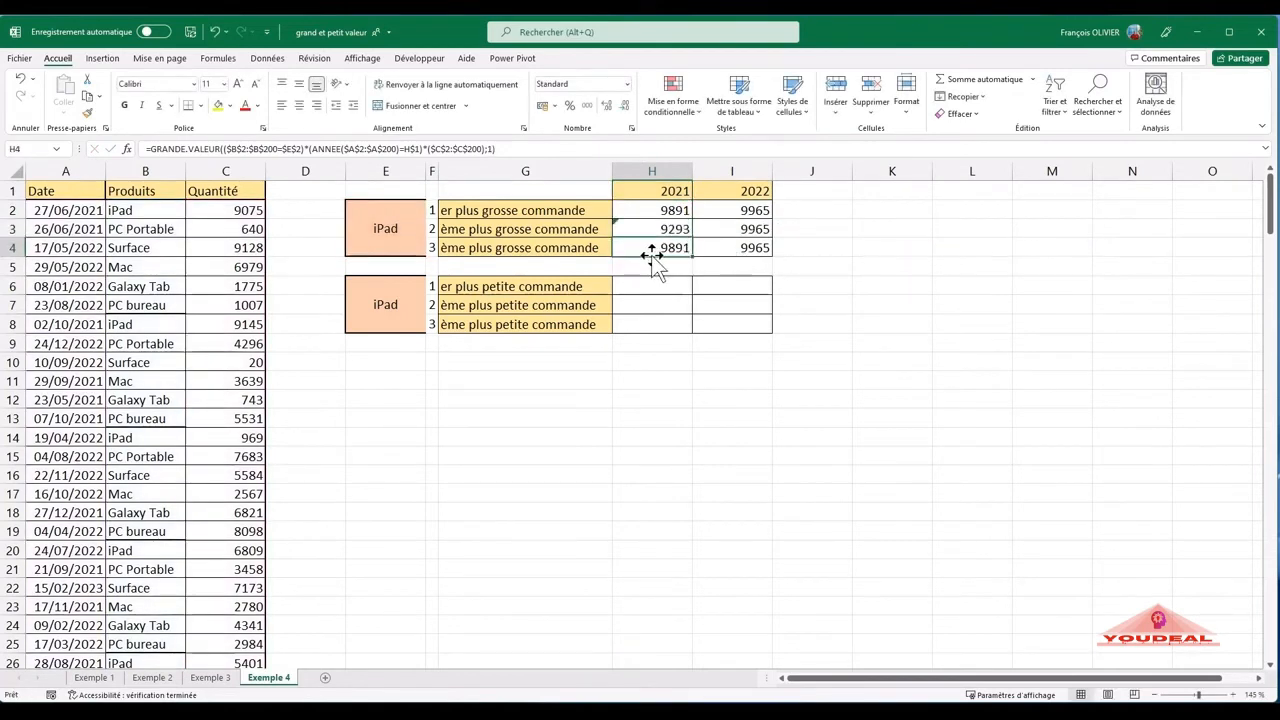
- Set K to 3 in the H4 formula to return the third-largest iPad order of 2021
double_click(657, 248)
left_click(1114, 248)
key("BackSpace")
type("3")
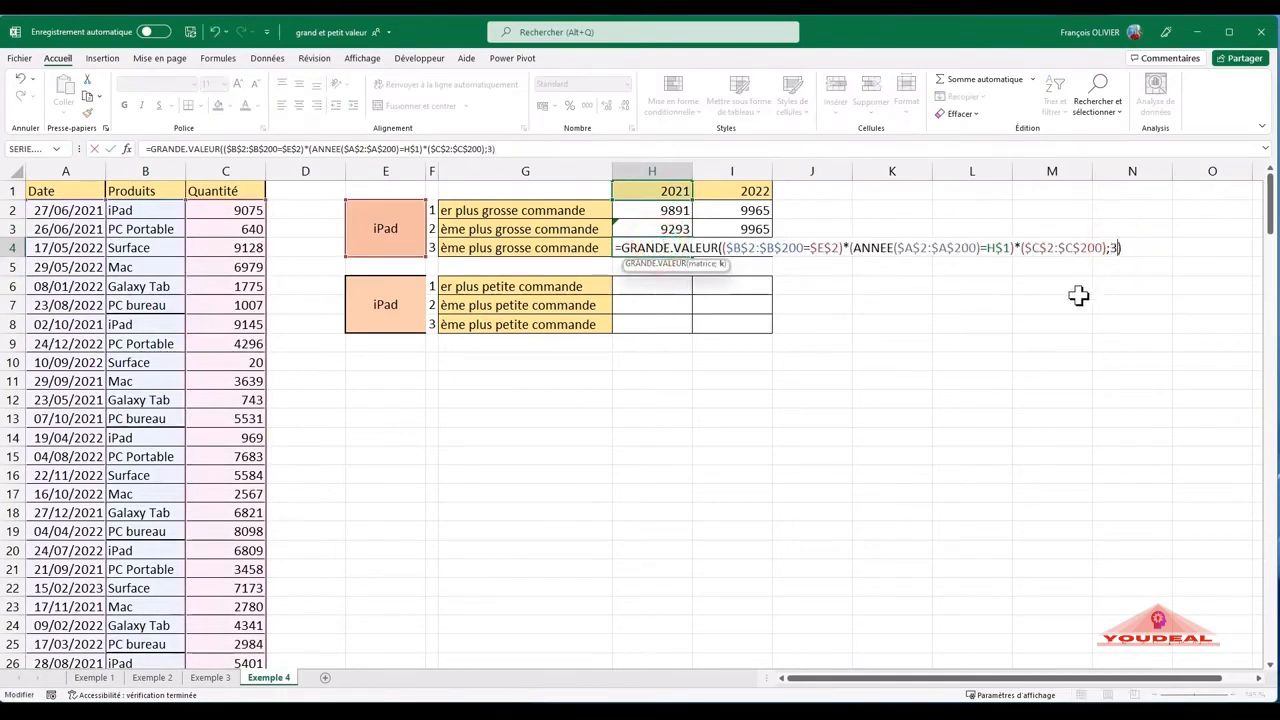
key("Return")
- Set K to 2 in the I3 formula to return the second-largest iPad order of 2022
left_click(753, 229)
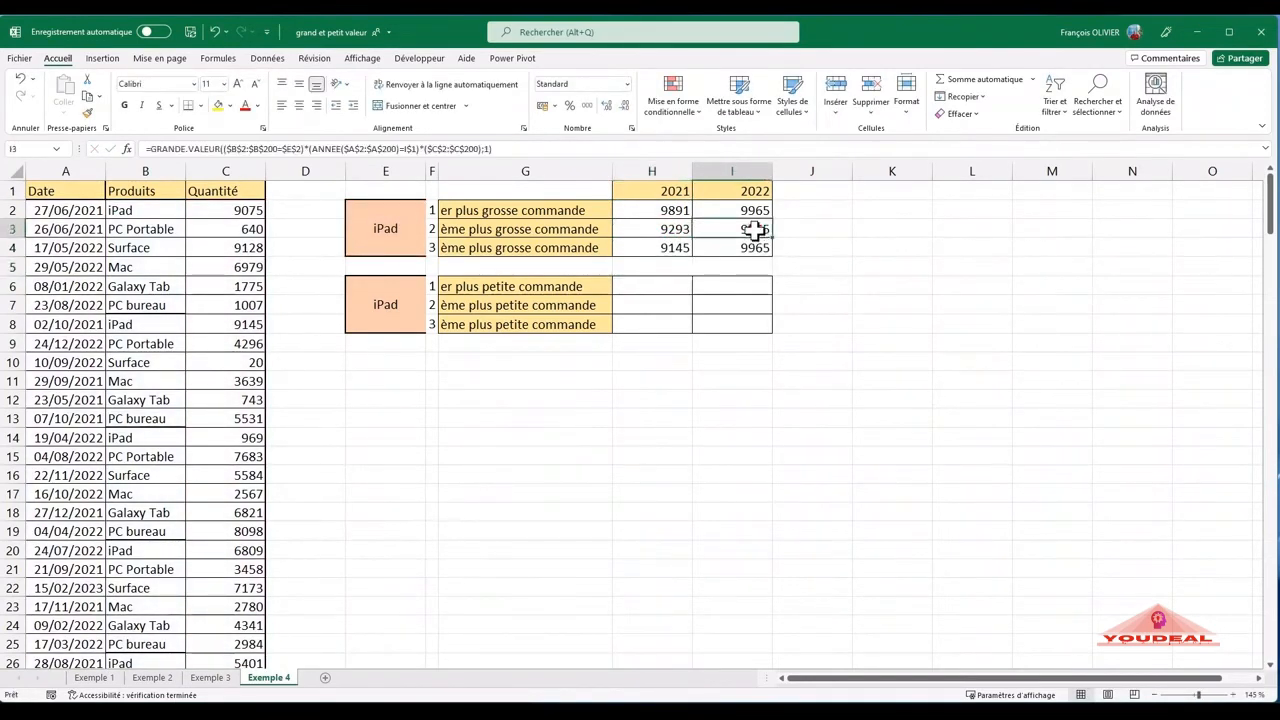
double_click(753, 229)
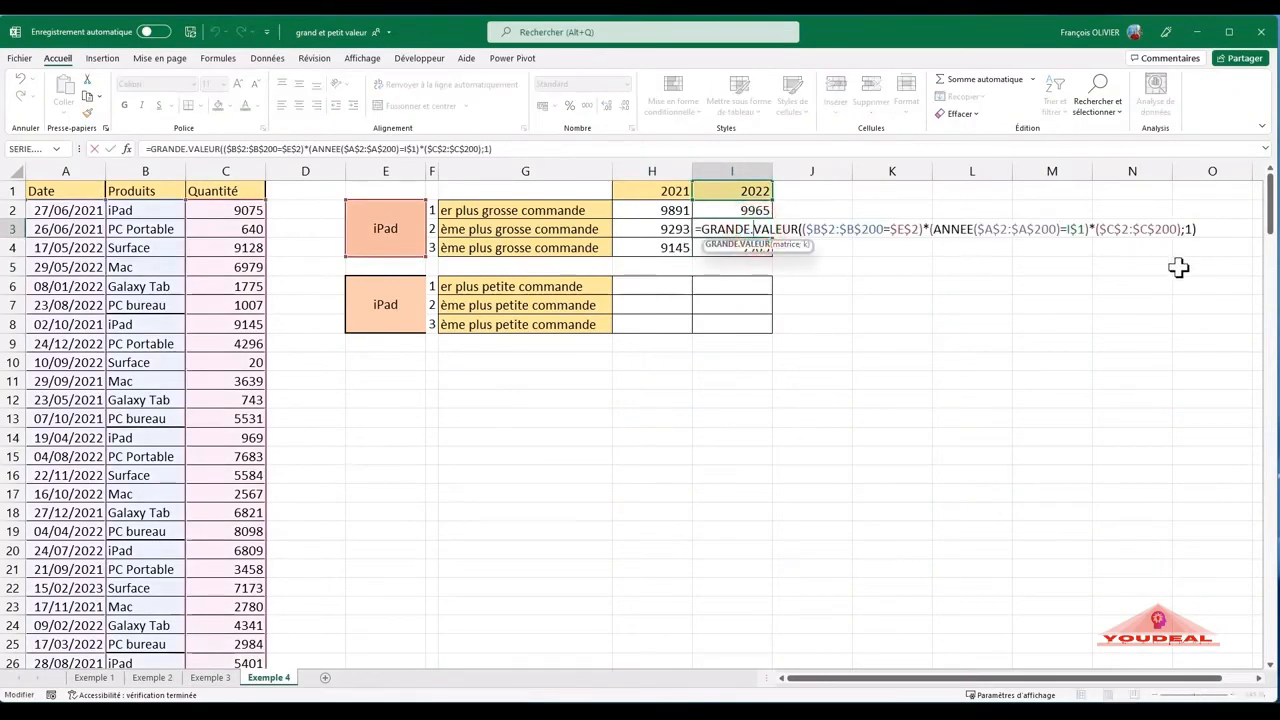
left_click(1189, 229)
key("BackSpace")
type("2")
key("Return")
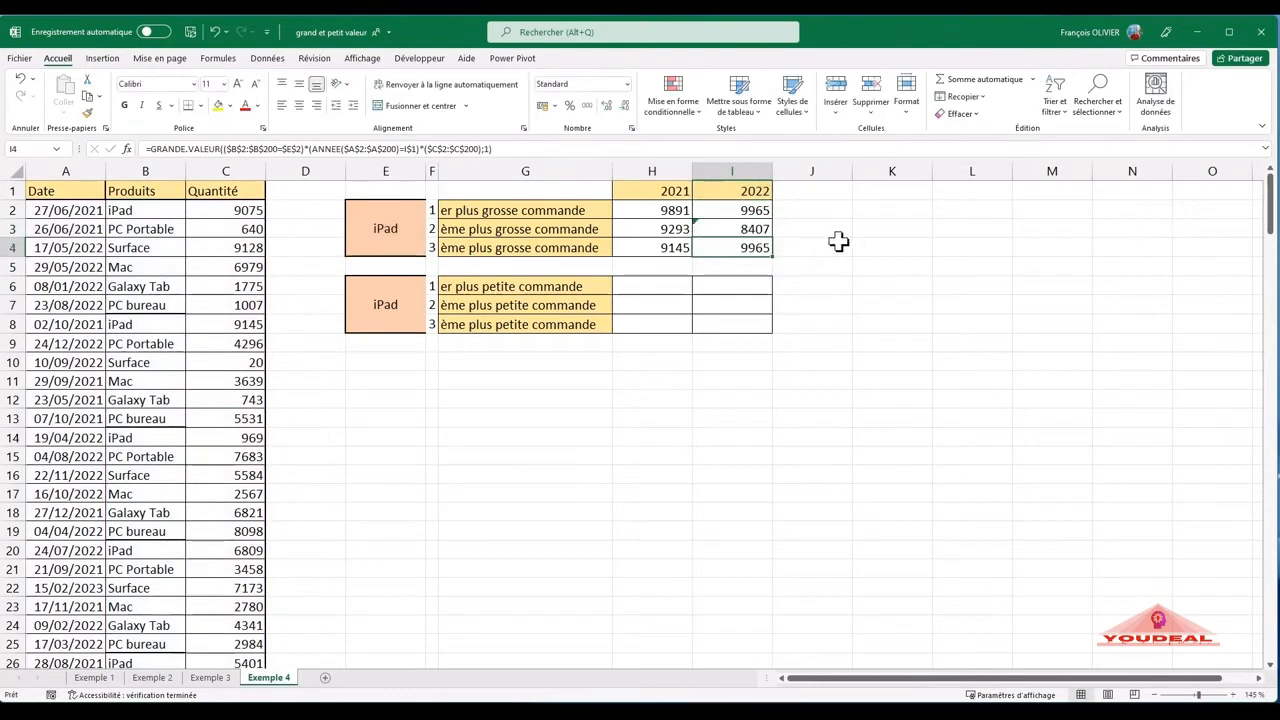
- Set K to 3 in the I4 formula to return the third-largest iPad order of 2022
double_click(752, 248)
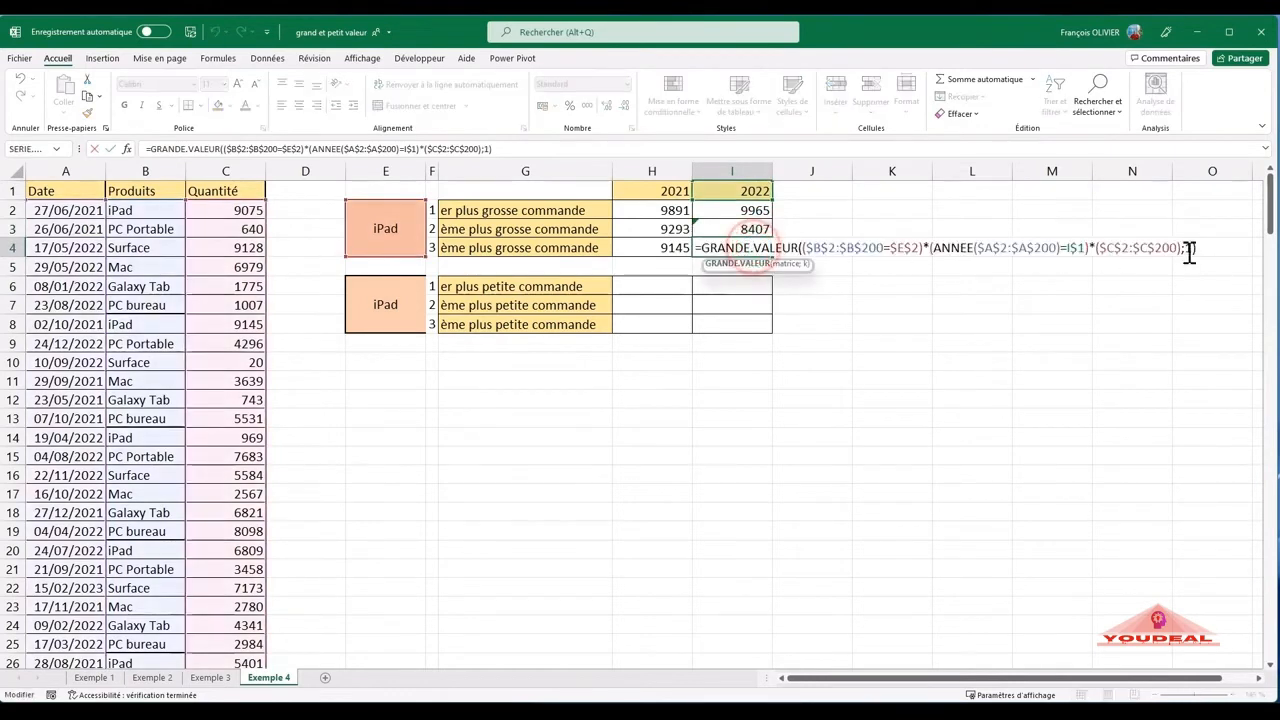
left_click(1192, 248)
key("BackSpace")
type("3")
key("Return")
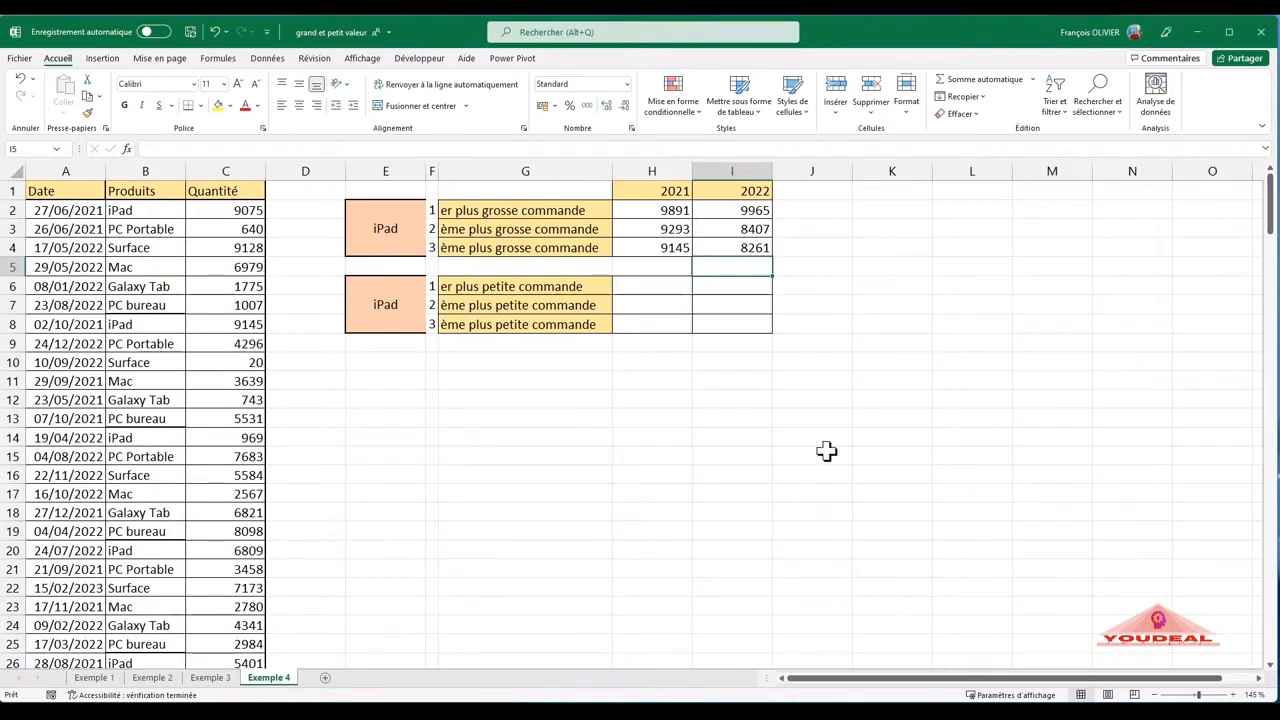
- Open the GRANDE.VALEUR formula in H2 for editing
double_click(680, 214)
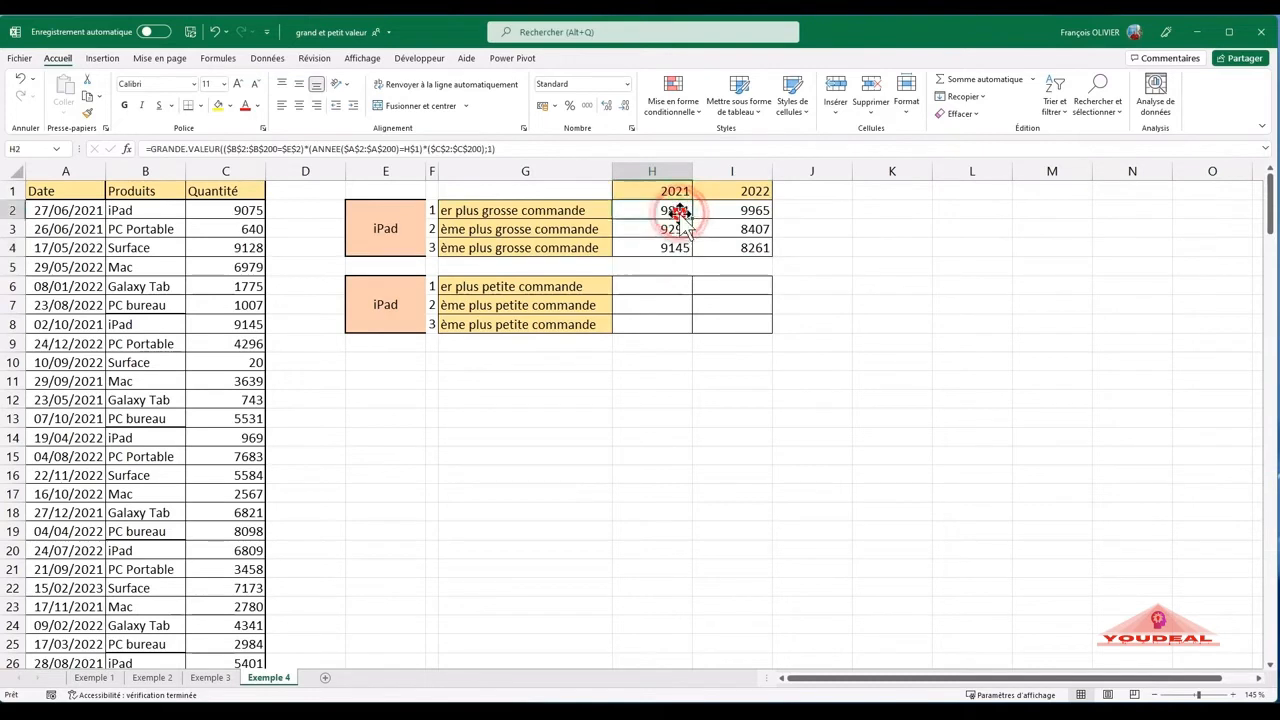
left_click(672, 212)
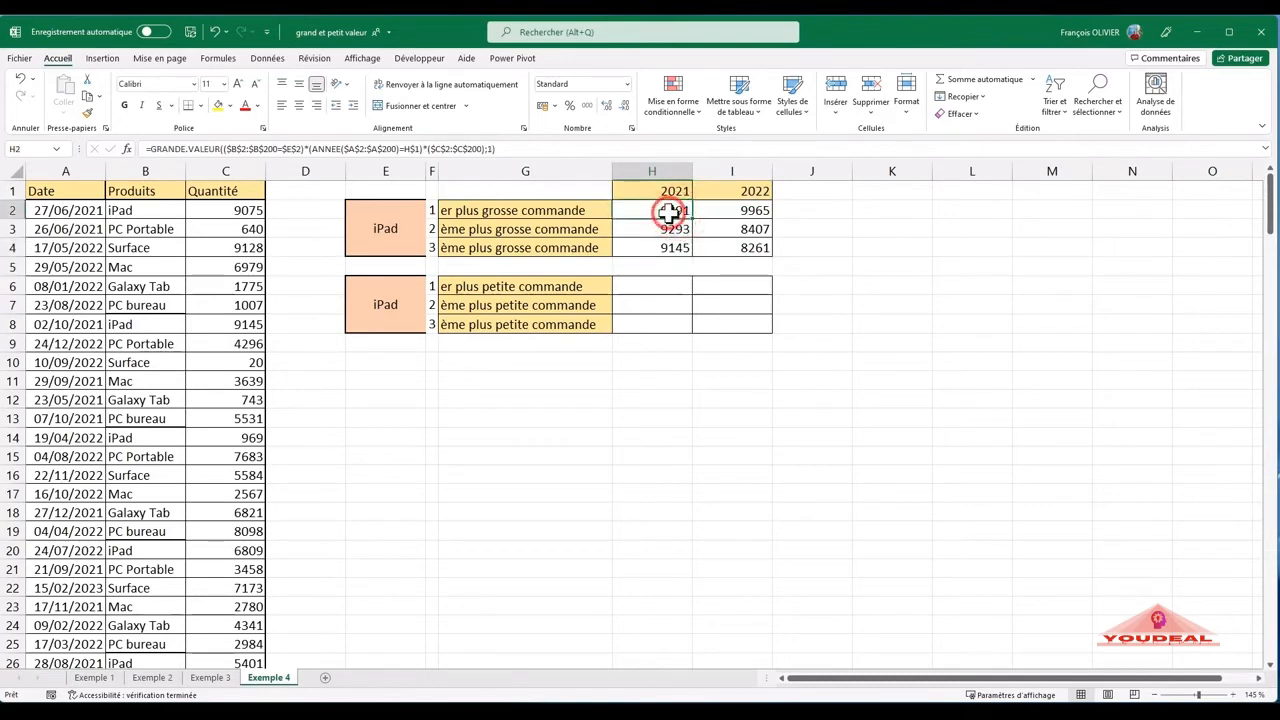
double_click(672, 212)
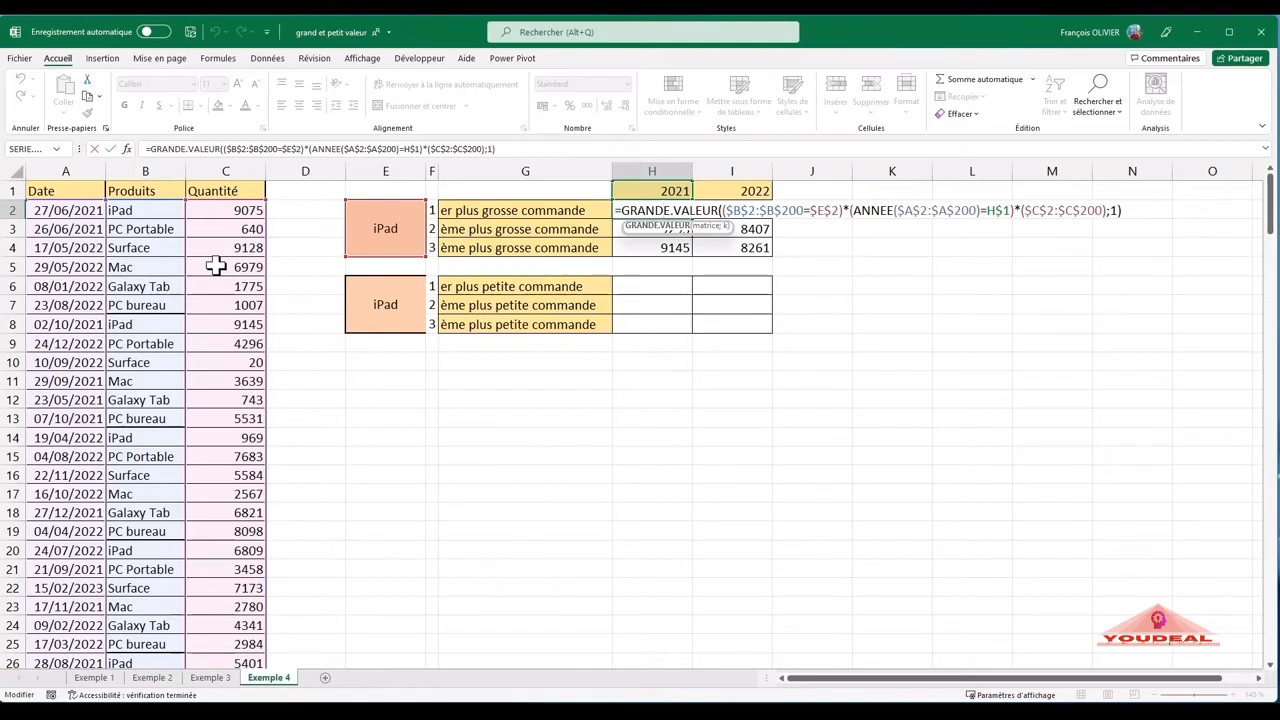
- Leave the H2 formula and start a PETITE.VALEUR formula in H6 for the smallest iPad order of 2021
key("Return")
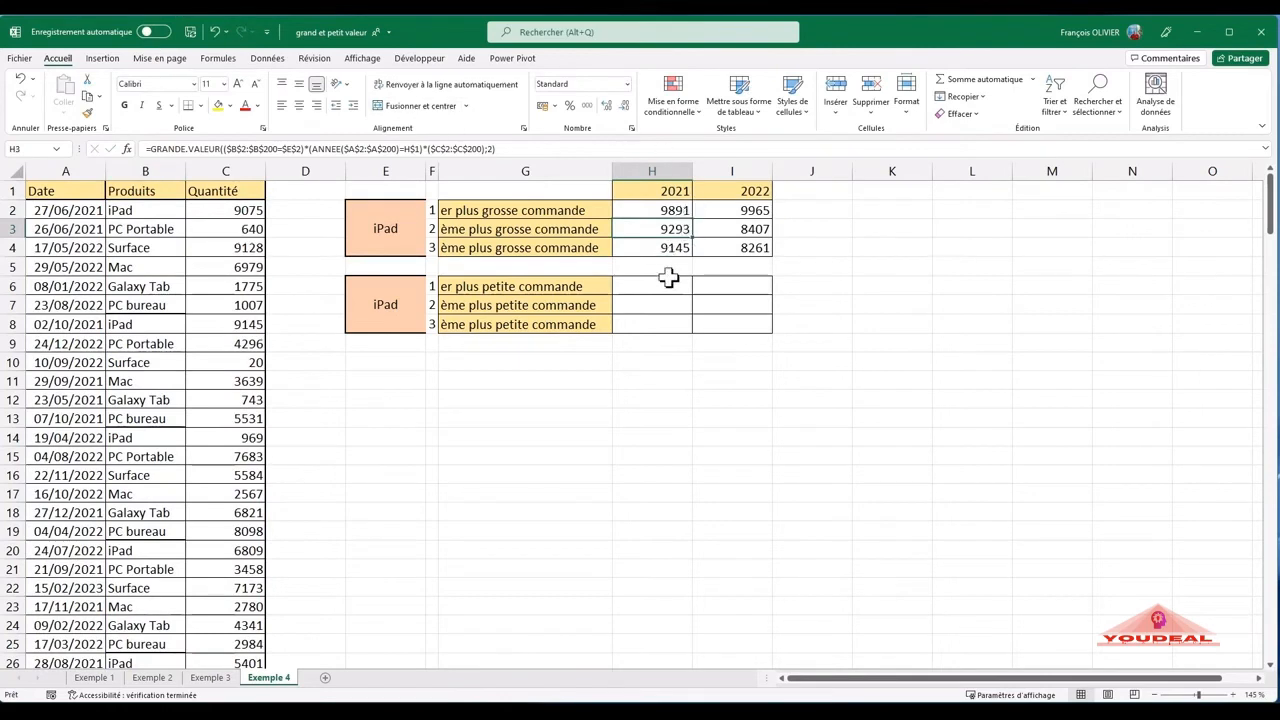
left_click(671, 286)
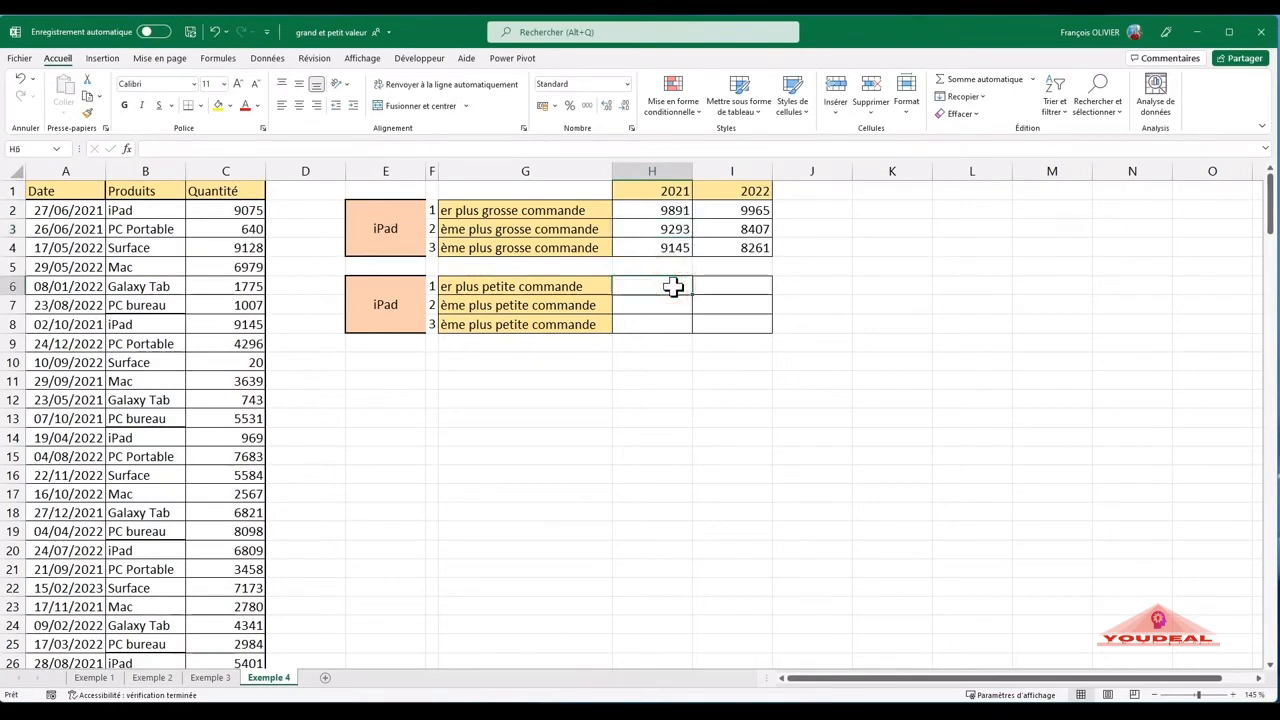
type("=p")
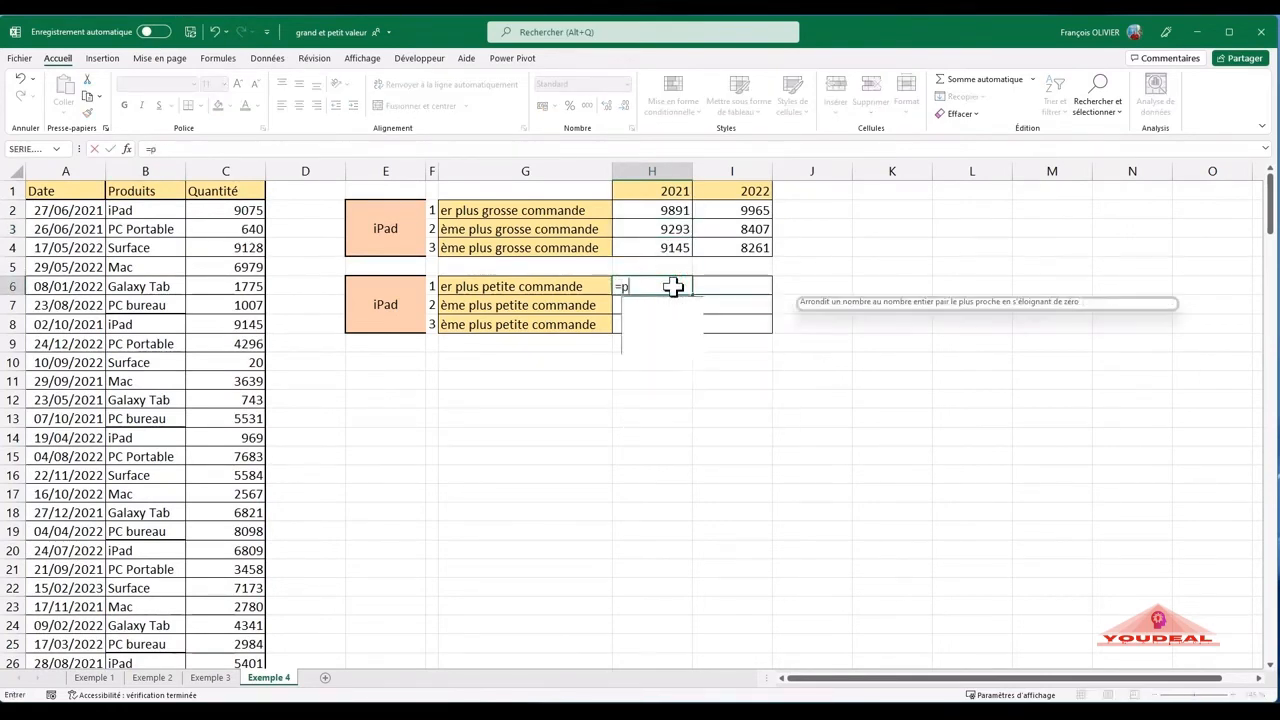
type("etit")
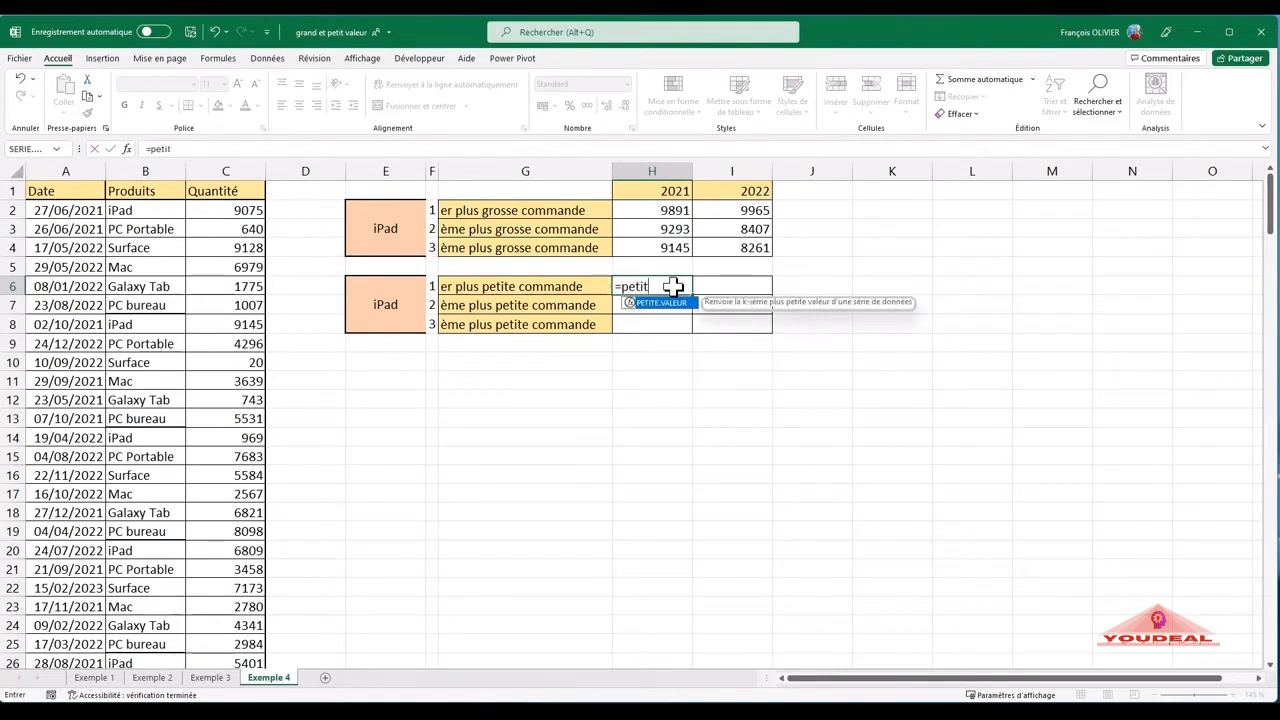
double_click(686, 304)
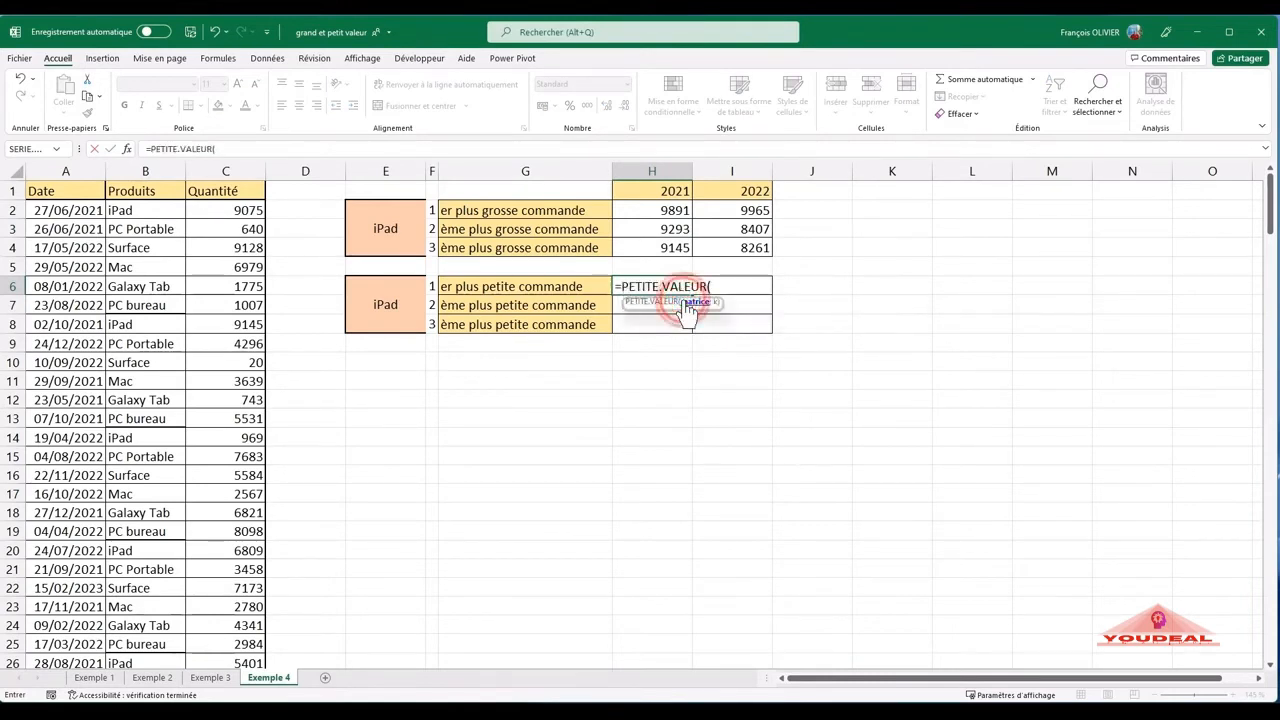
- Enter the product condition ($B$2:$B$200=$E$6) in the matrix argument, with both references absolute
type("(((")
left_click(135, 209)
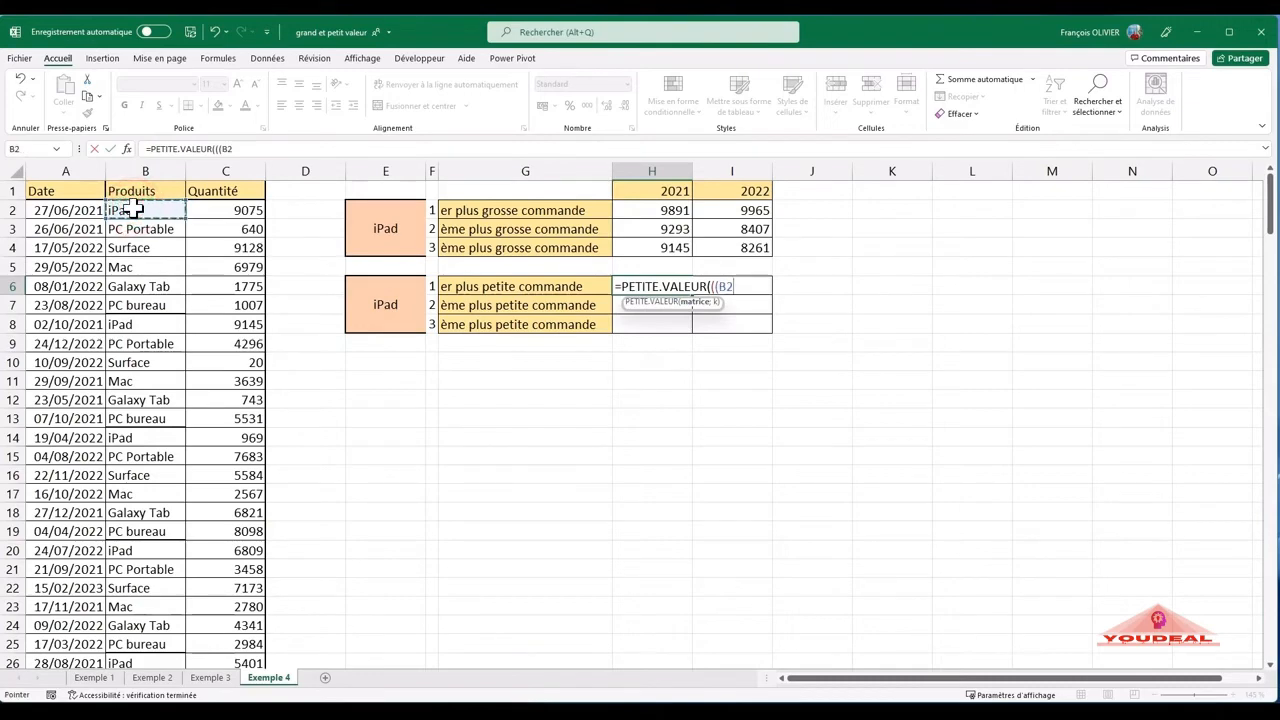
key("ctrl+shift+Down")
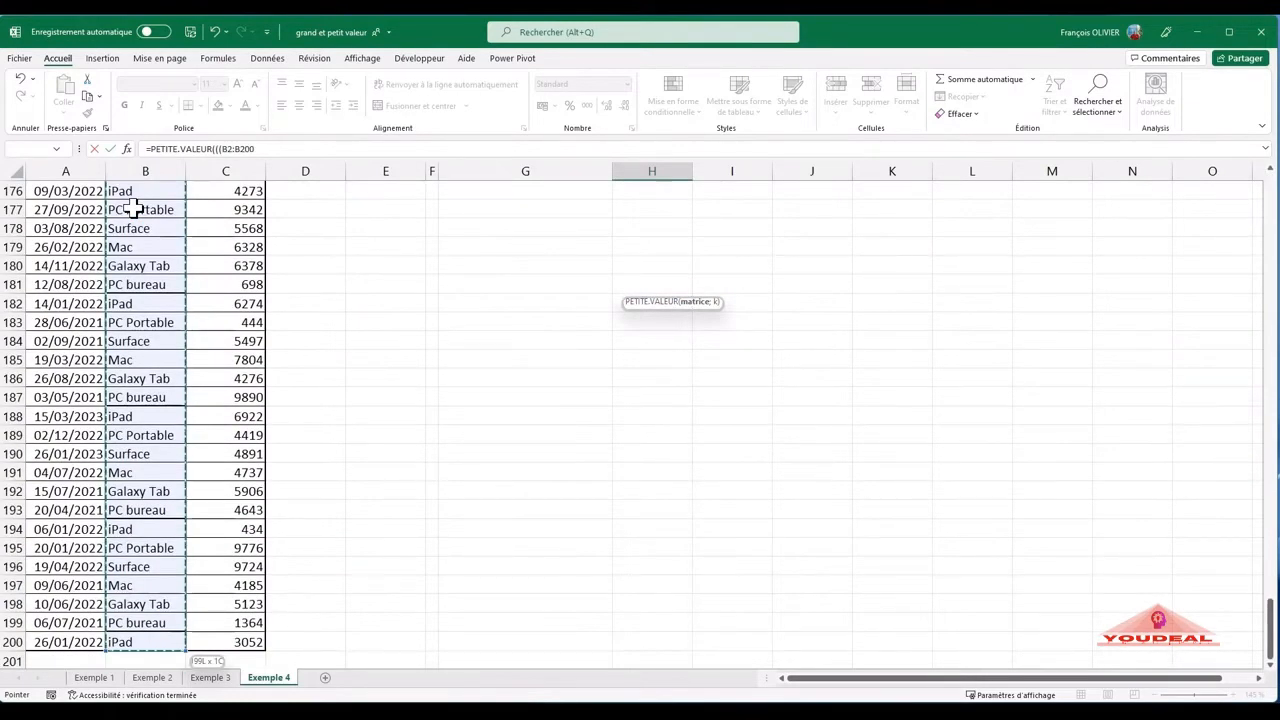
key("F4")
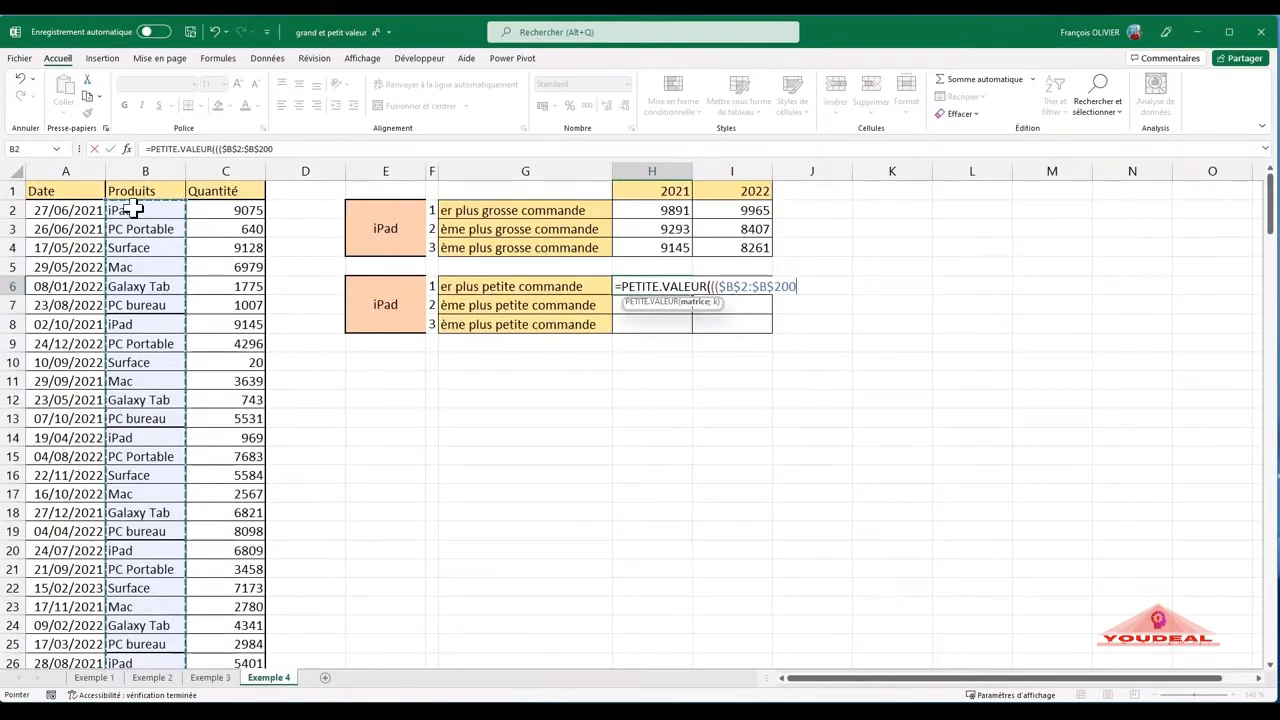
type("=")
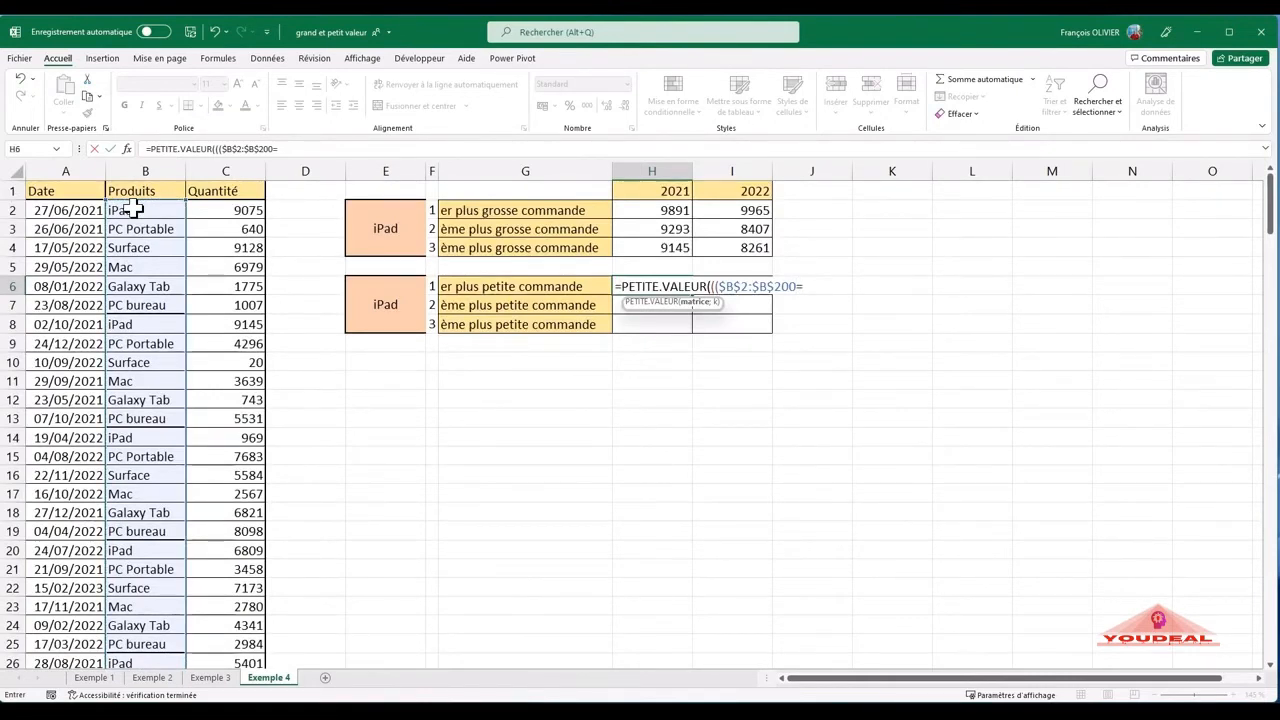
left_click(393, 300)
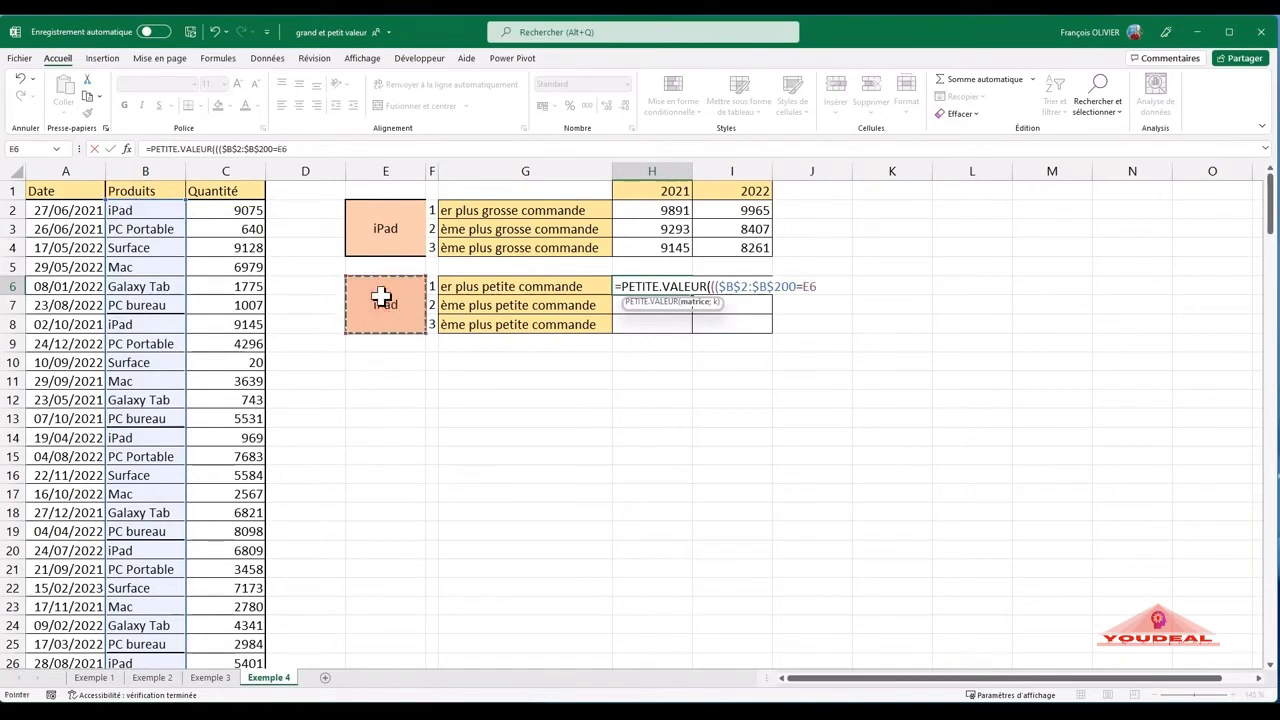
key("F4")
type(")")
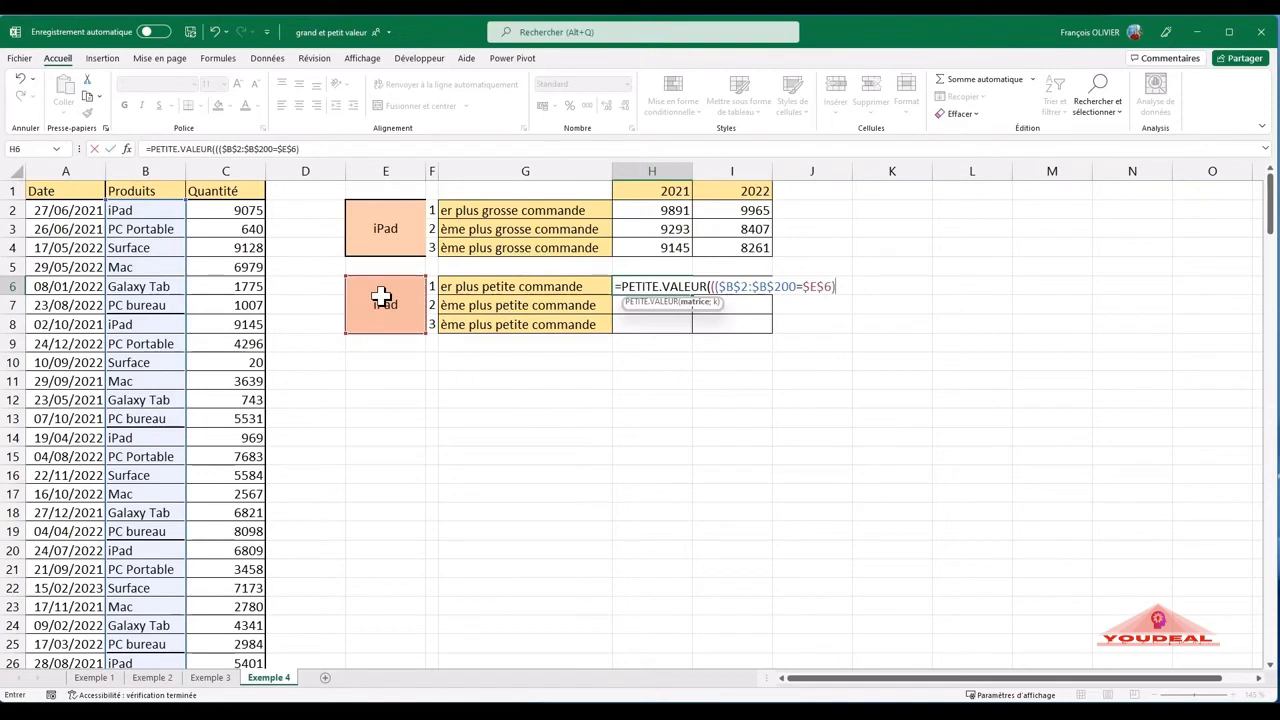
type("*(annee")
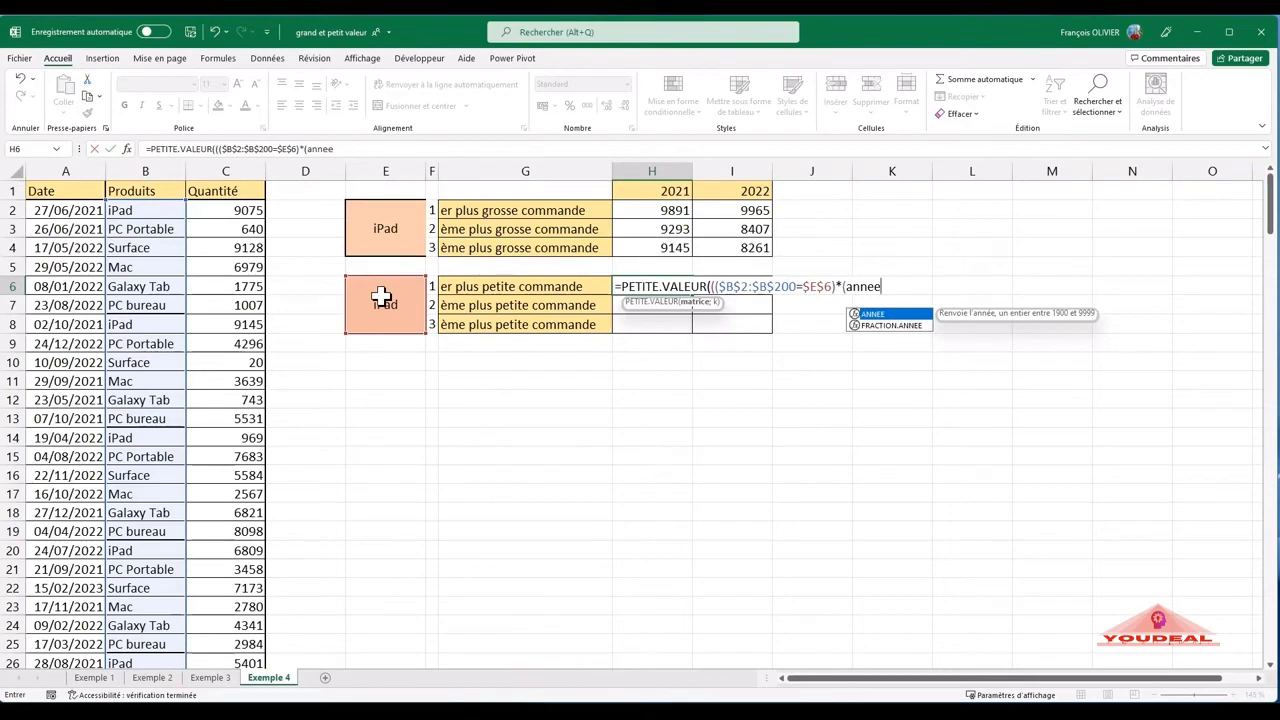
type("(")
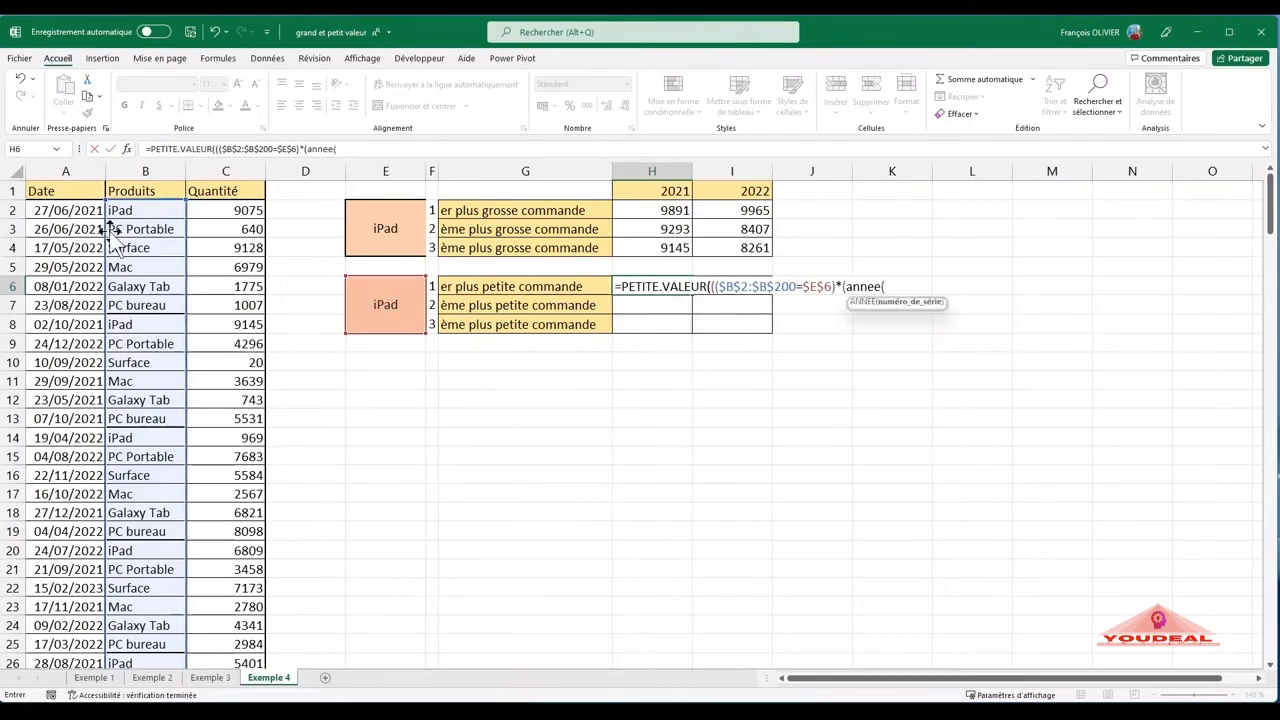
- Multiply the product condition by a second condition that starts with ANNEE($A$2:$A$200), using absolute references
left_click(82, 207)
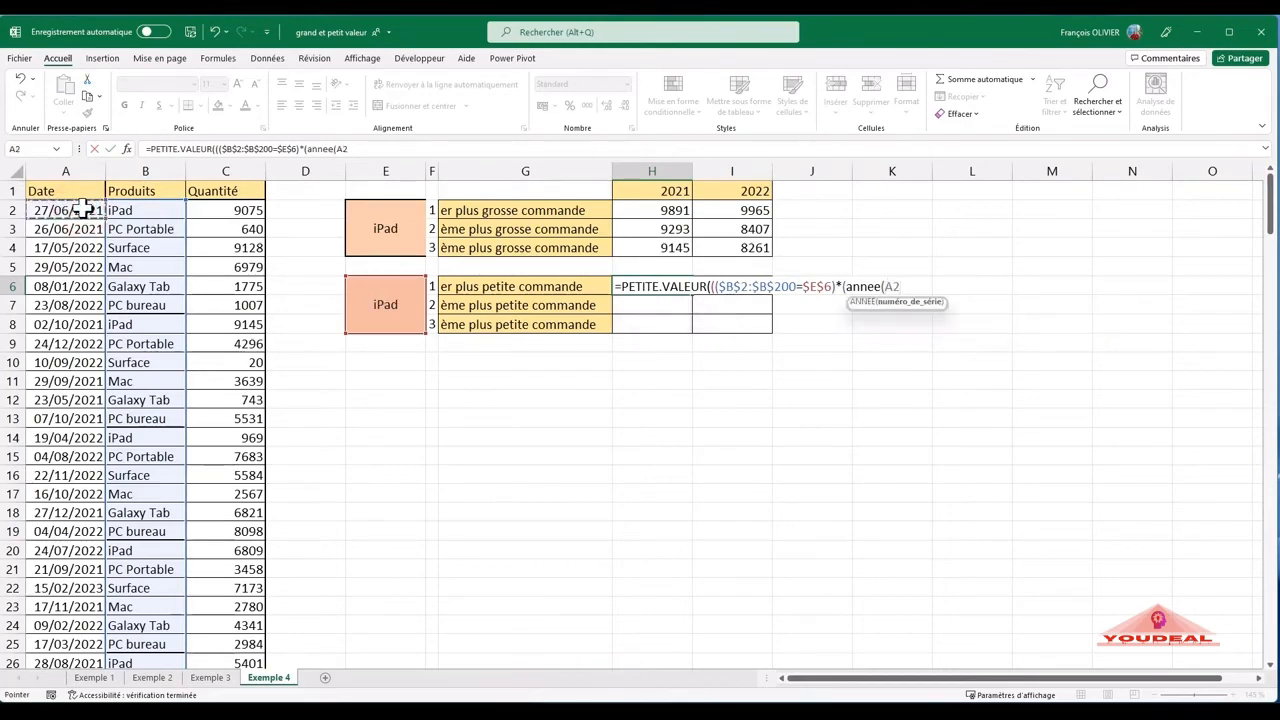
key("ctrl+shift+Down")
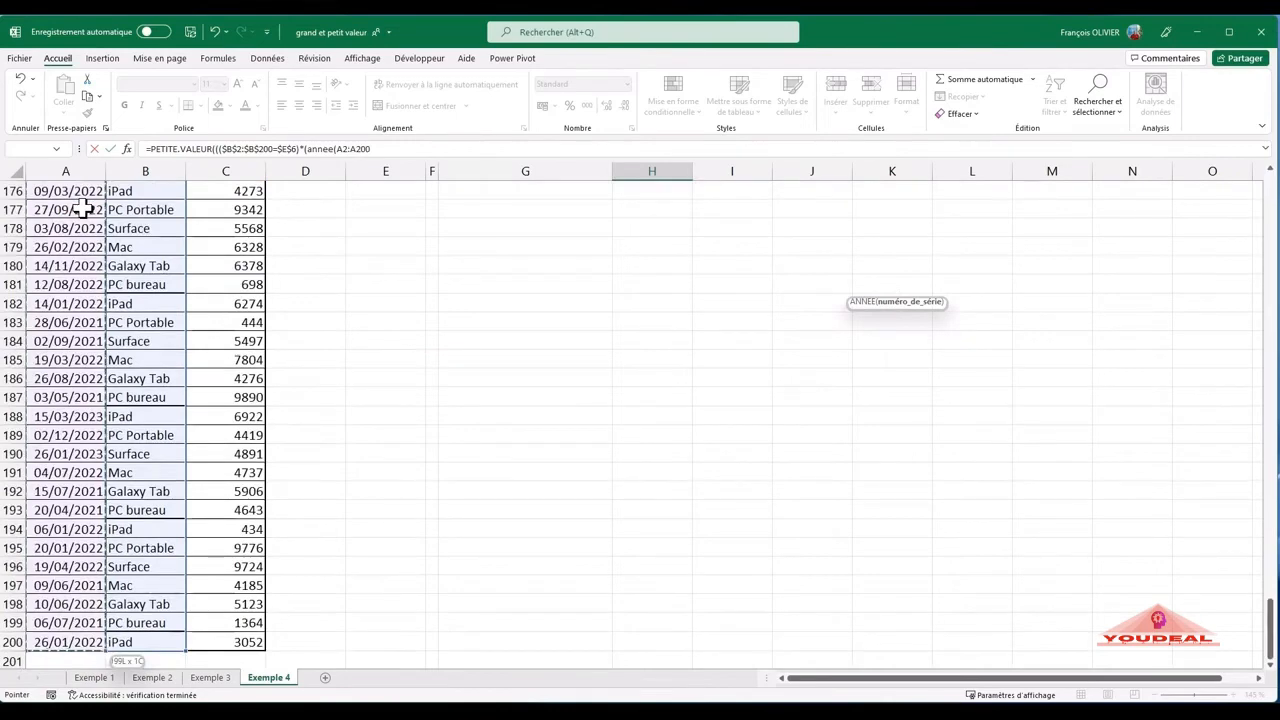
key("F4")
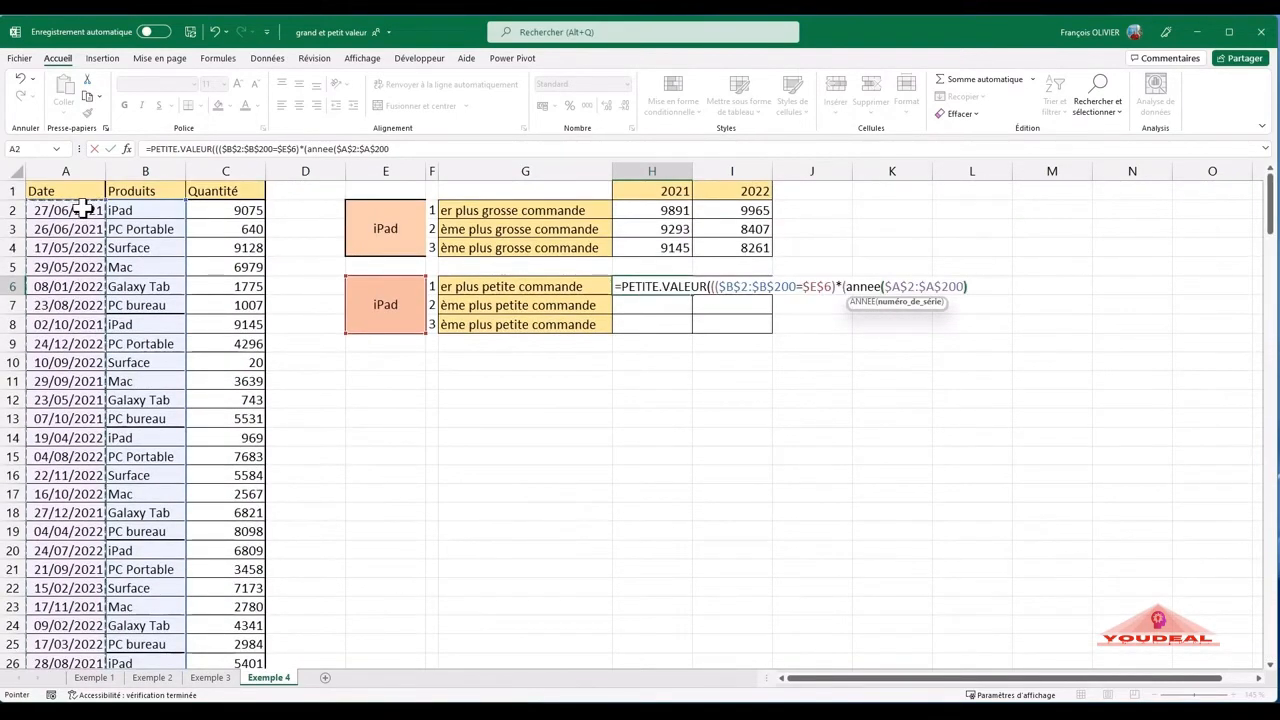
type(")")
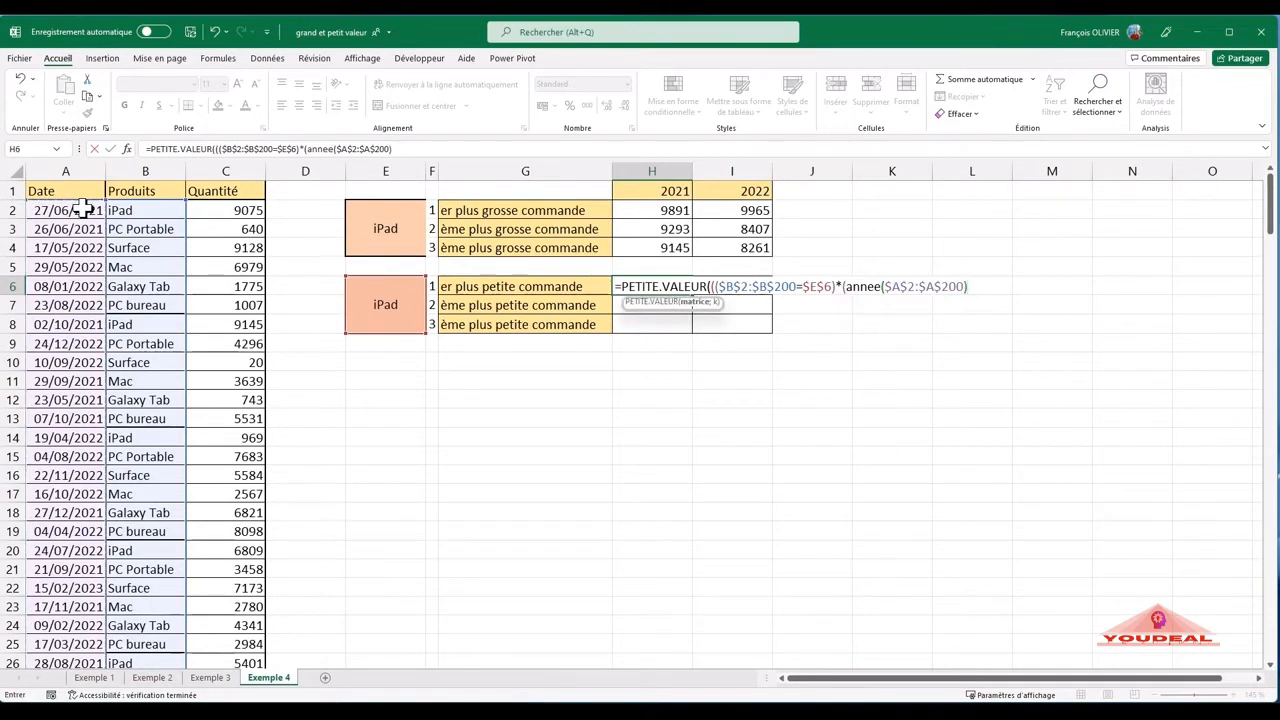
type("=")
- Set the ANNEE result equal to the 2021 header as H$1, locking only the row, to complete the year condition
left_click(680, 189)
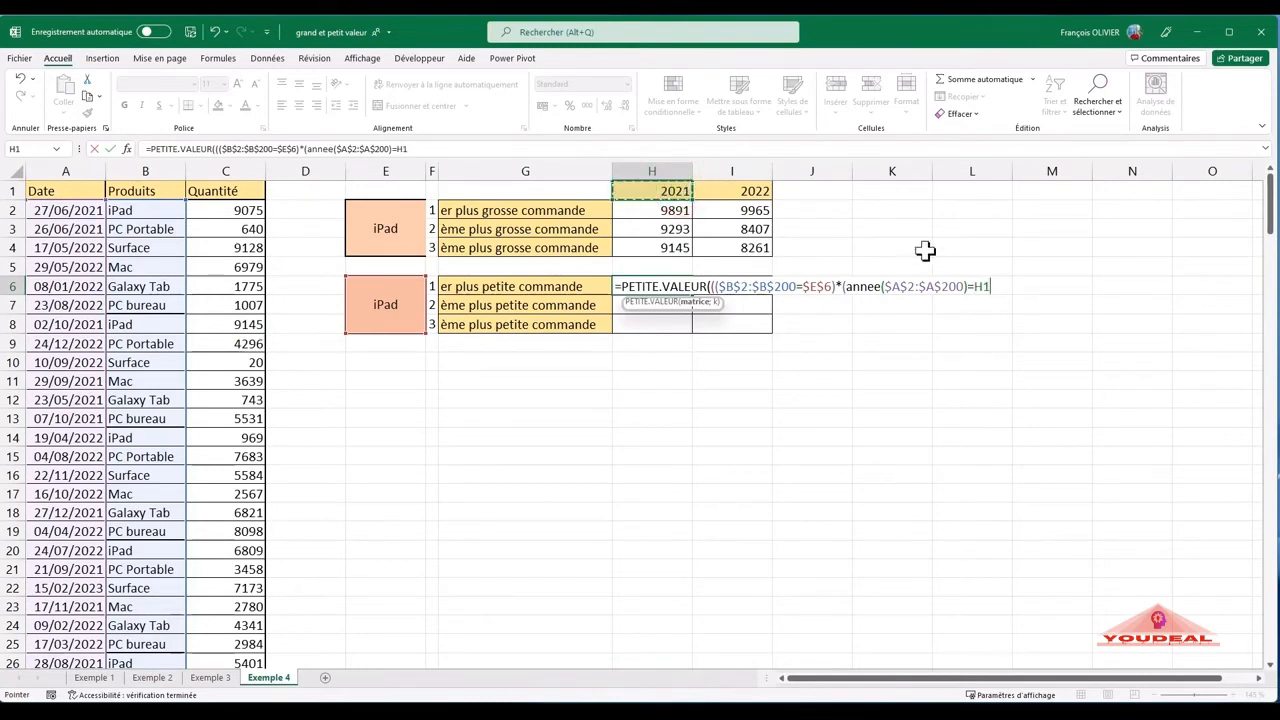
left_click(981, 286)
type("$")
left_click(1002, 285)
- Multiply the conditions by the quantities ($C$2:$C$200) with absolute references and set K to 1
left_click(230, 211)
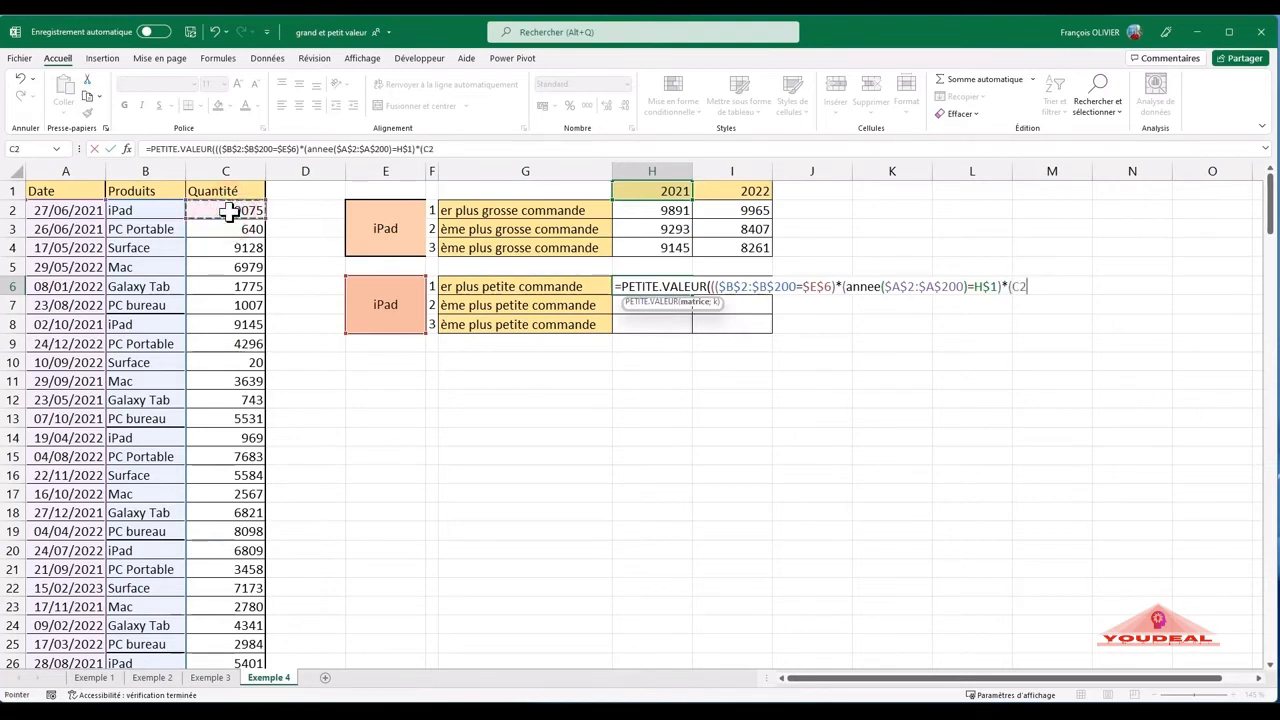
key("ctrl+shift+Down")
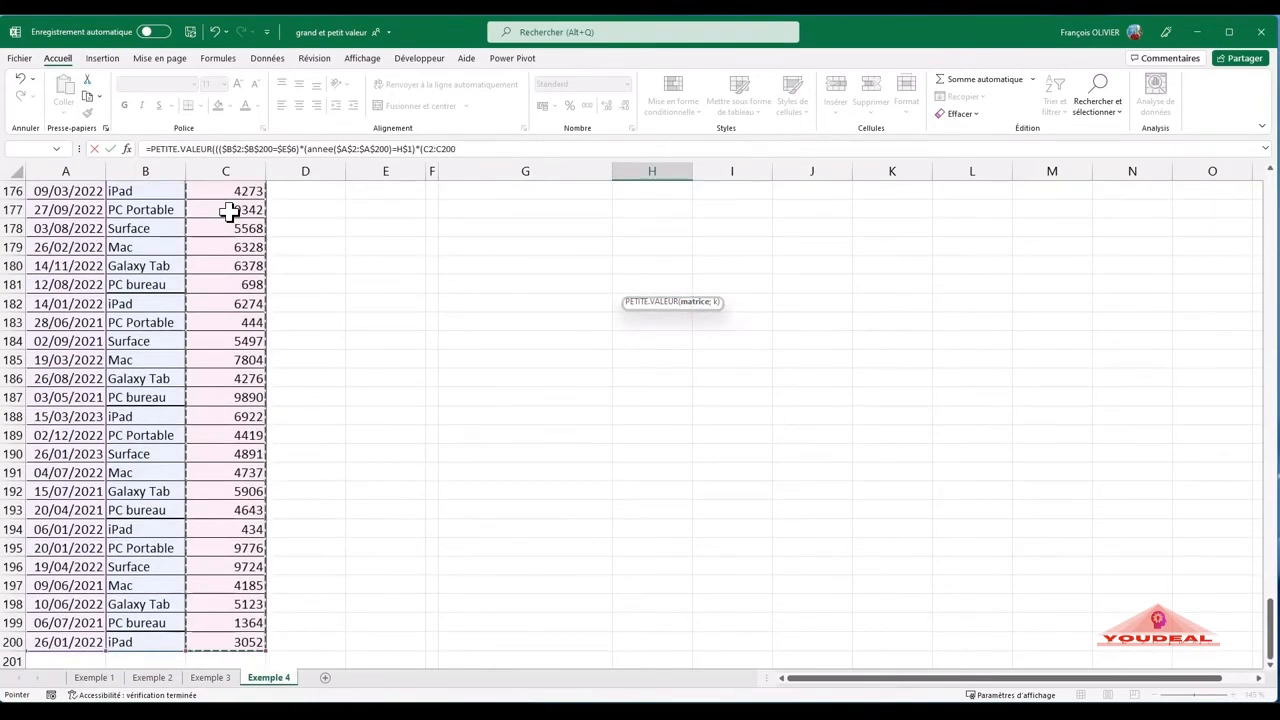
key("F4")
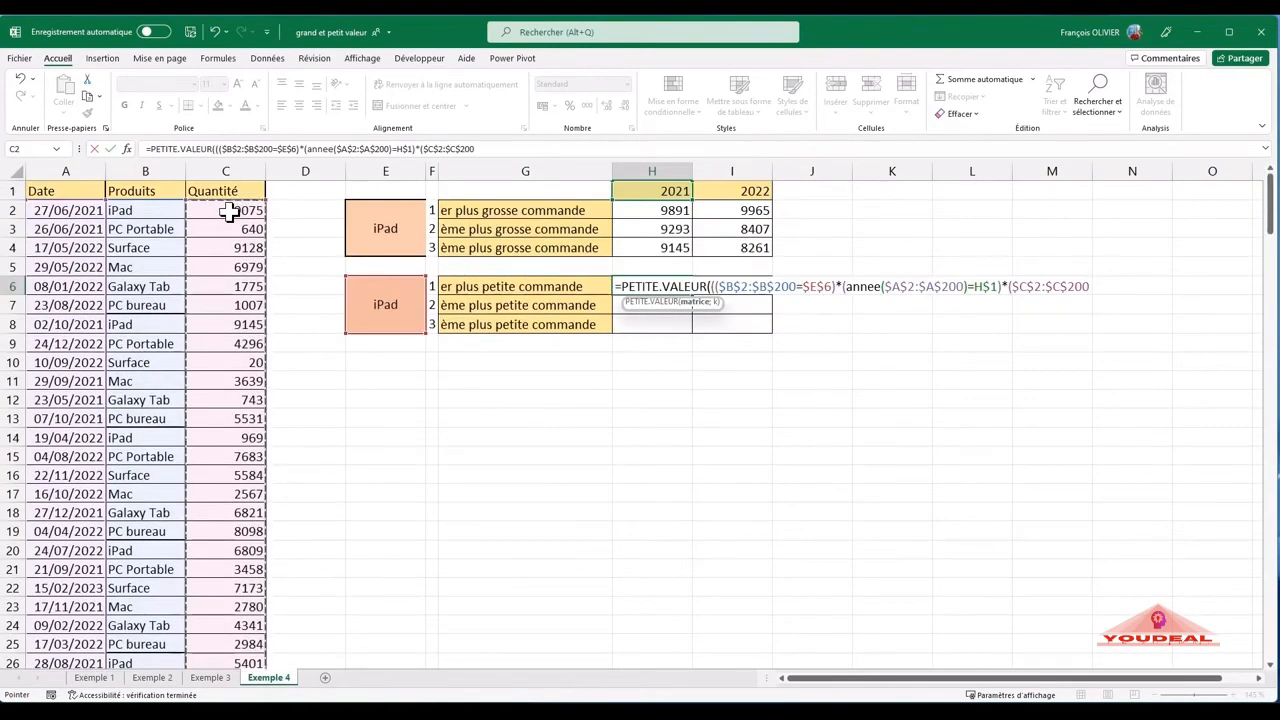
type(")")
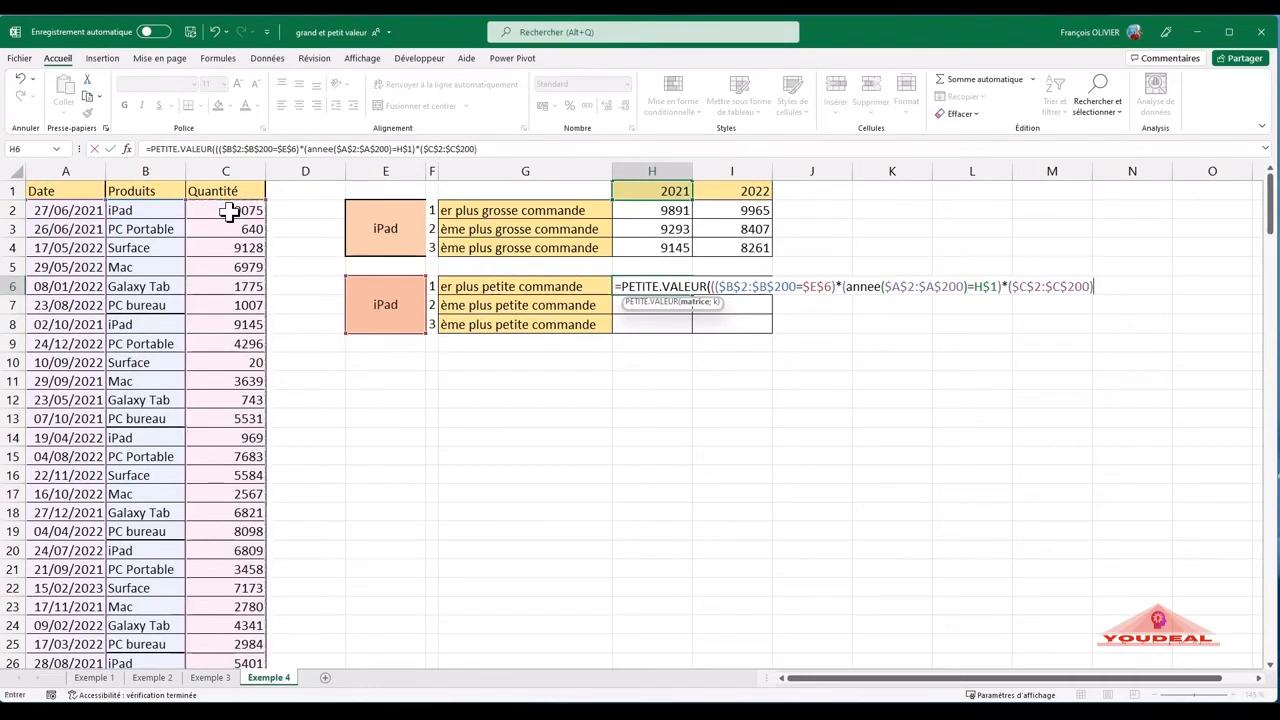
type(";1")
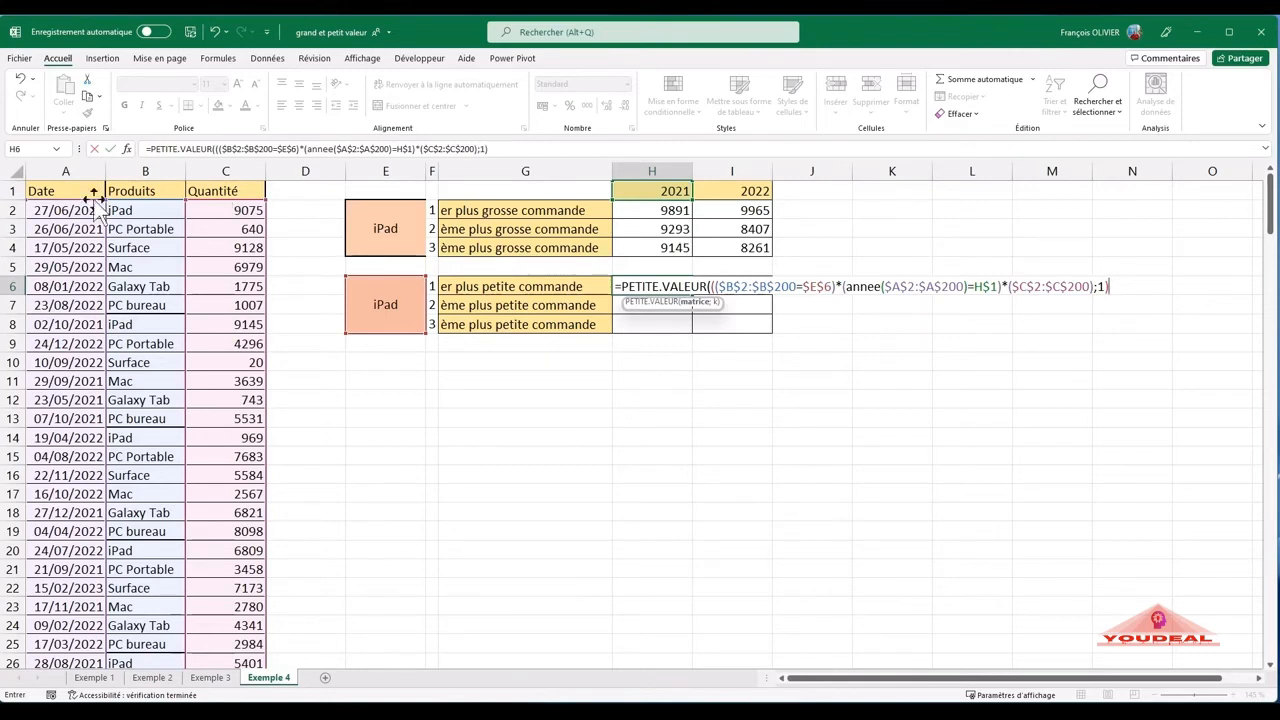
- Remove the extra opening parenthesis from the H6 formula and validate it
left_click(712, 285)
key("BackSpace")
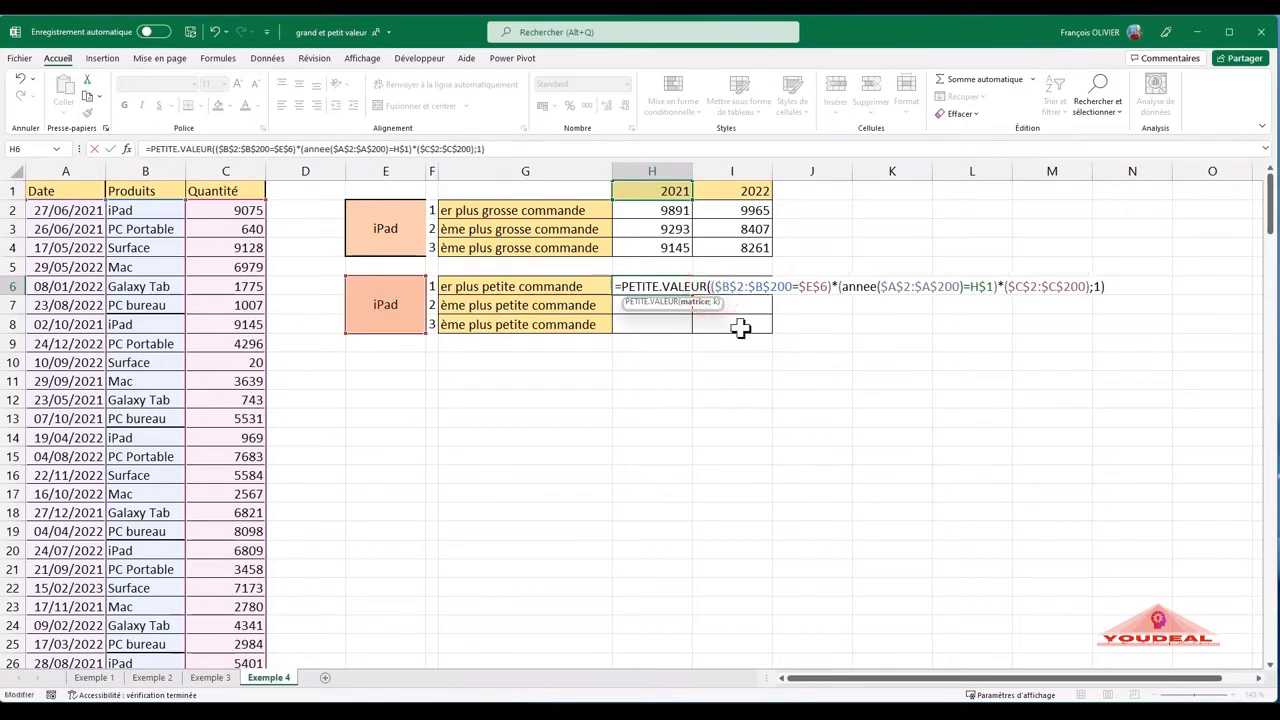
left_click(1101, 287)
key("Return")
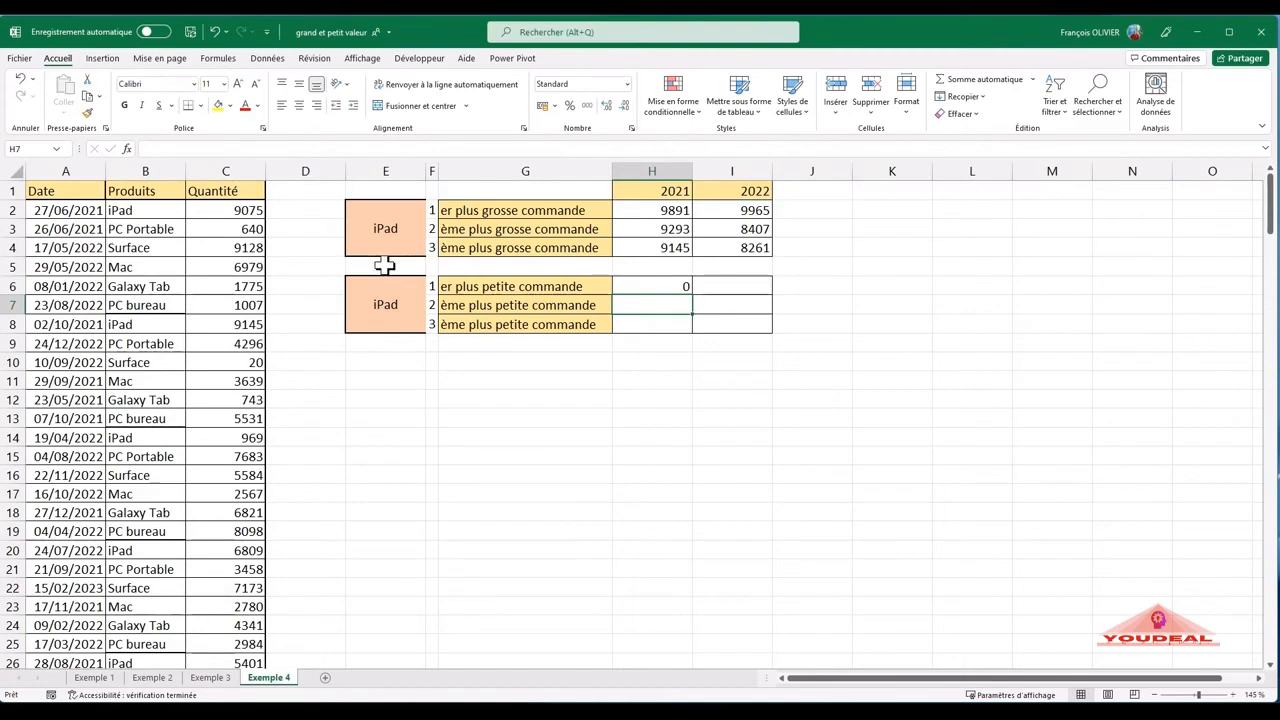
left_click(145, 230)
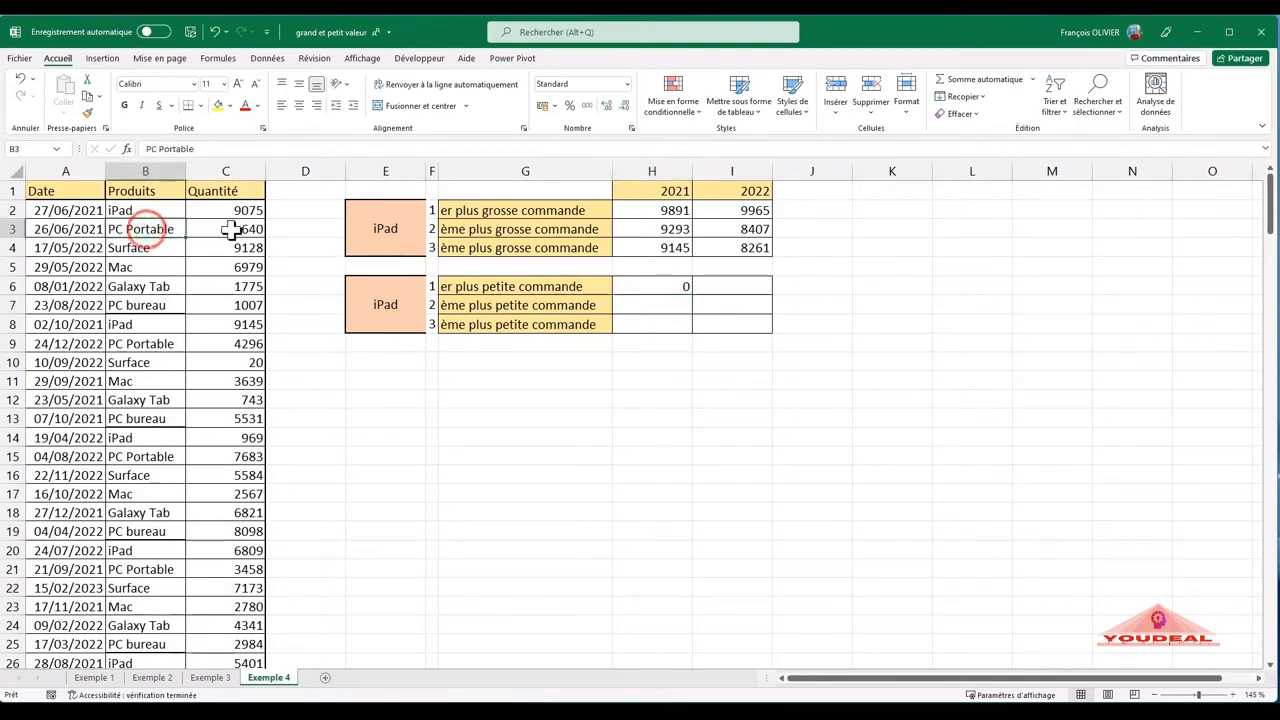
left_click(228, 230)
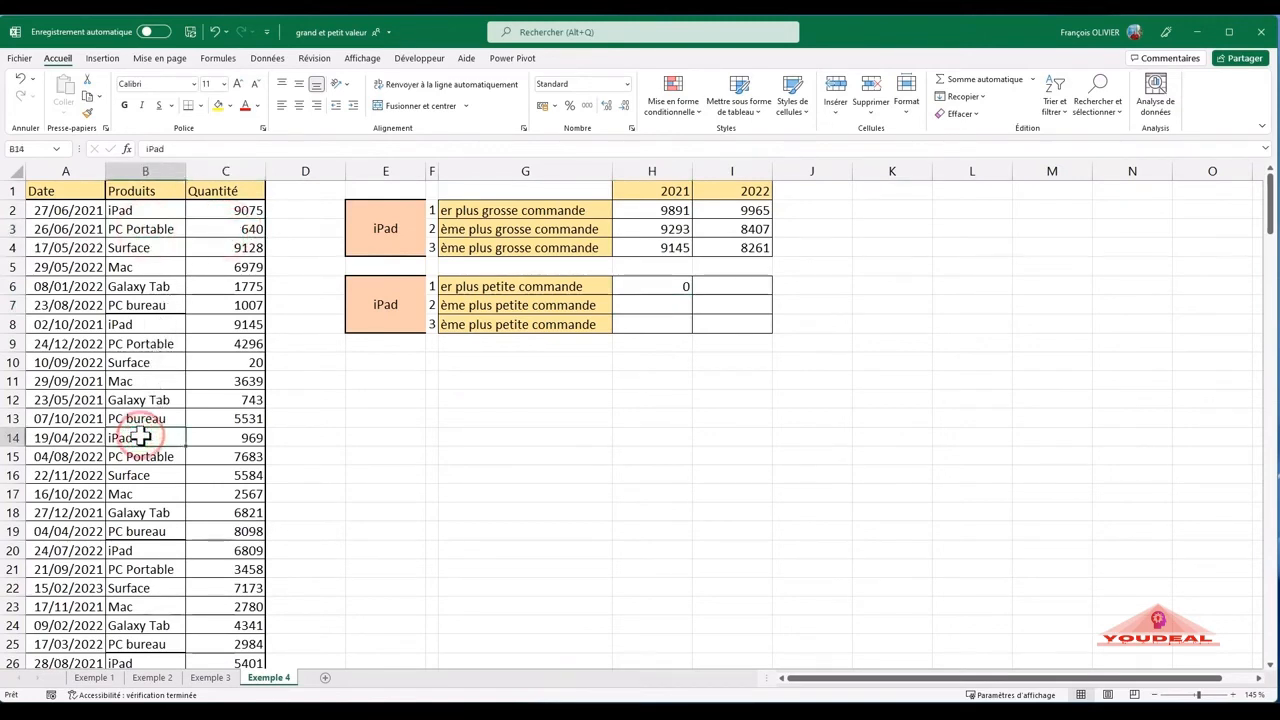
left_click(87, 440)
left_click(222, 437)
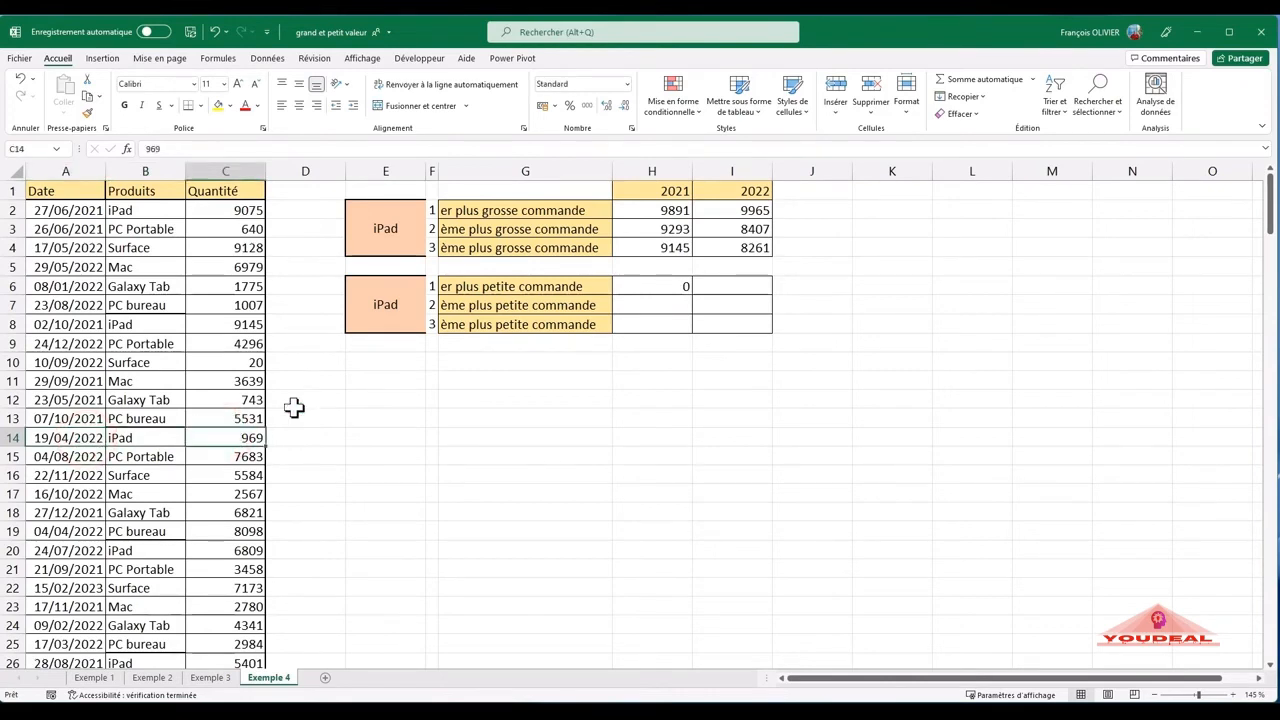
- Replace the K value in the H6 formula with NBVAL of the quantities ($C$2:$C$200), using absolute references
double_click(650, 286)
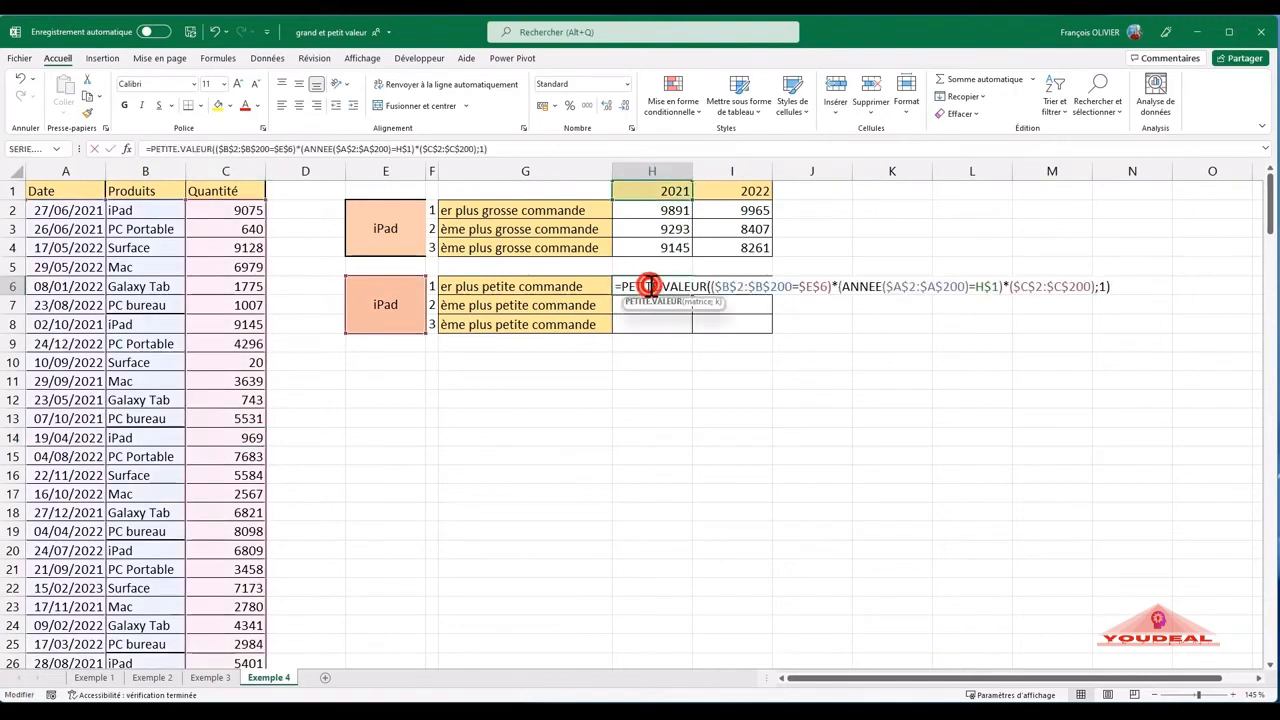
left_click(1110, 286)
key("BackSpace")
key("BackSpace")
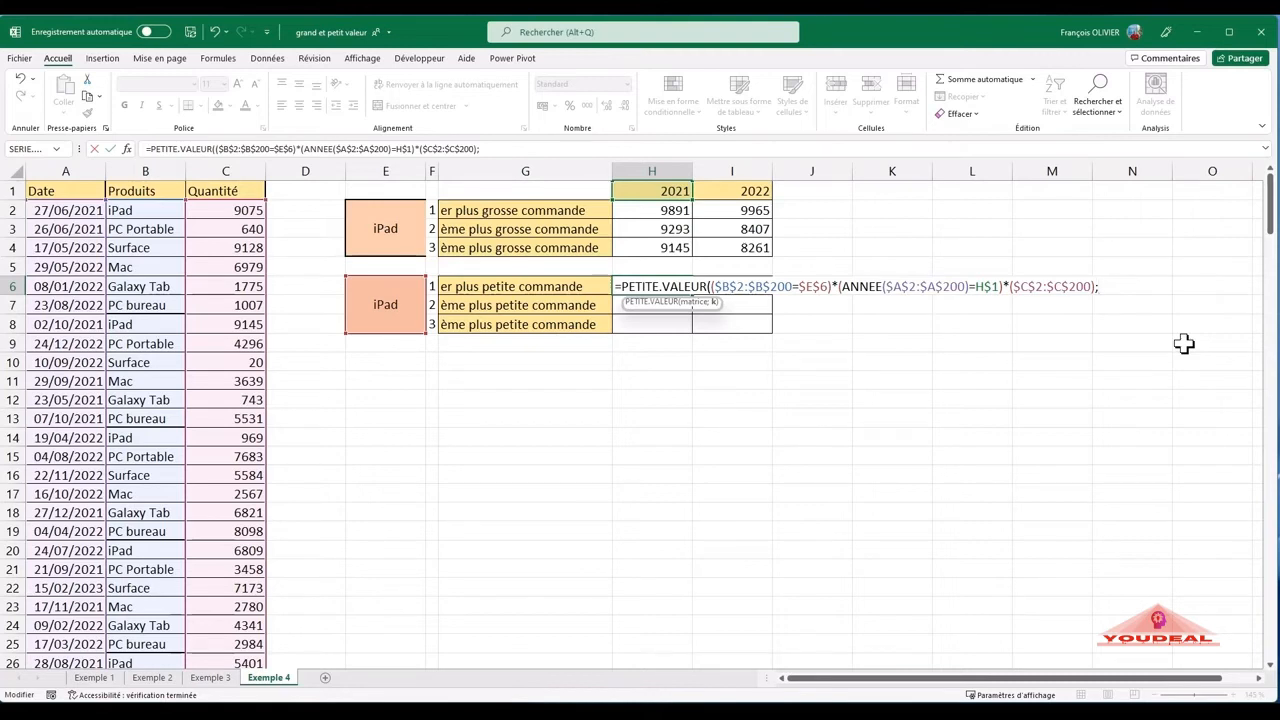
type("nb")
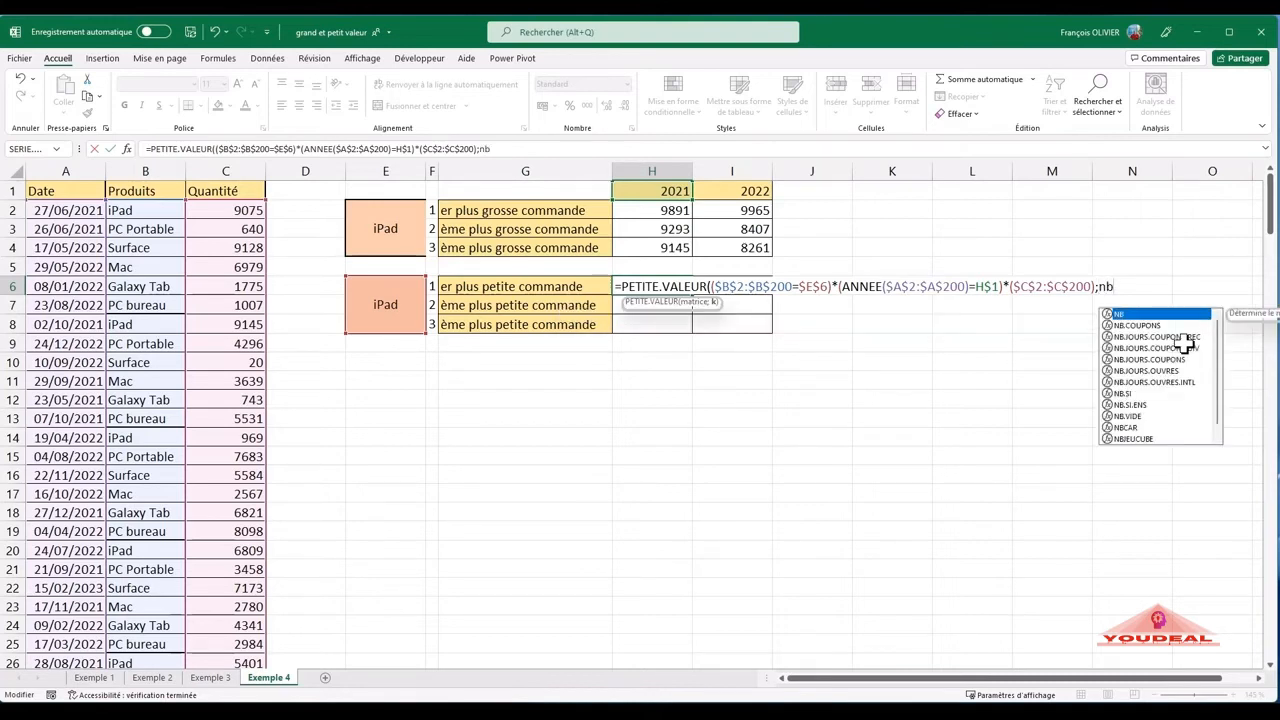
type("v")
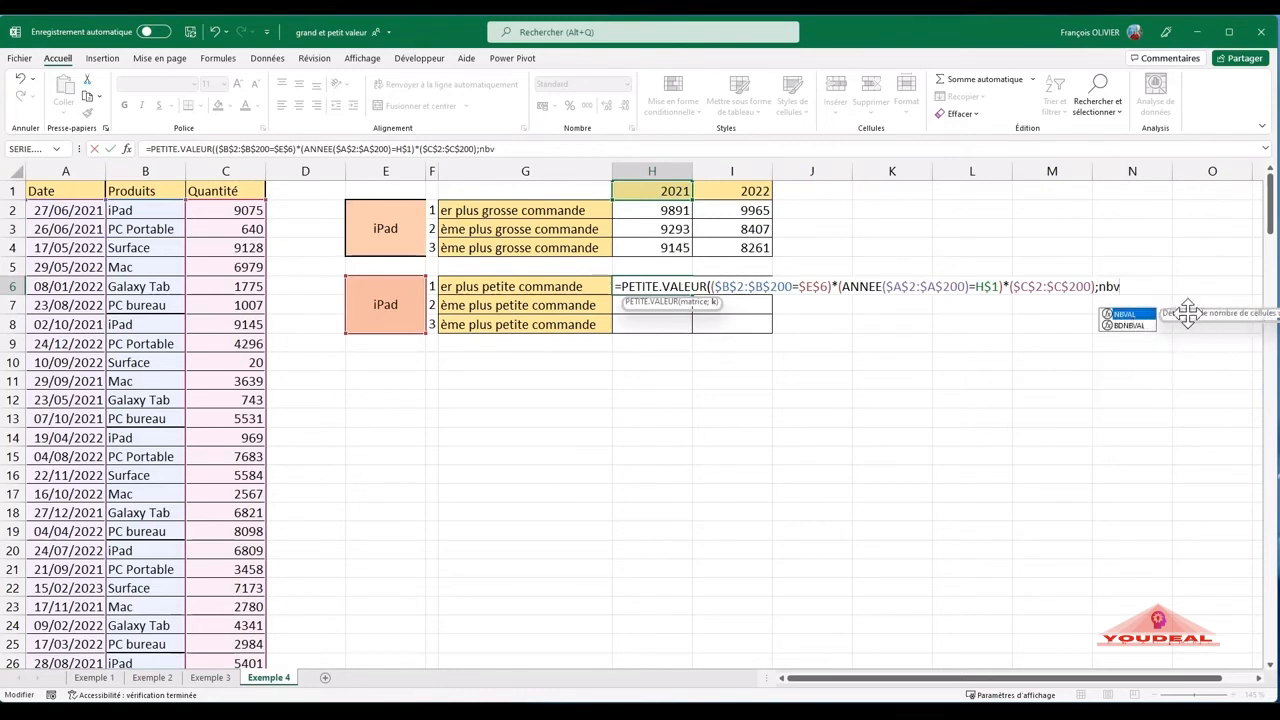
double_click(1146, 314)
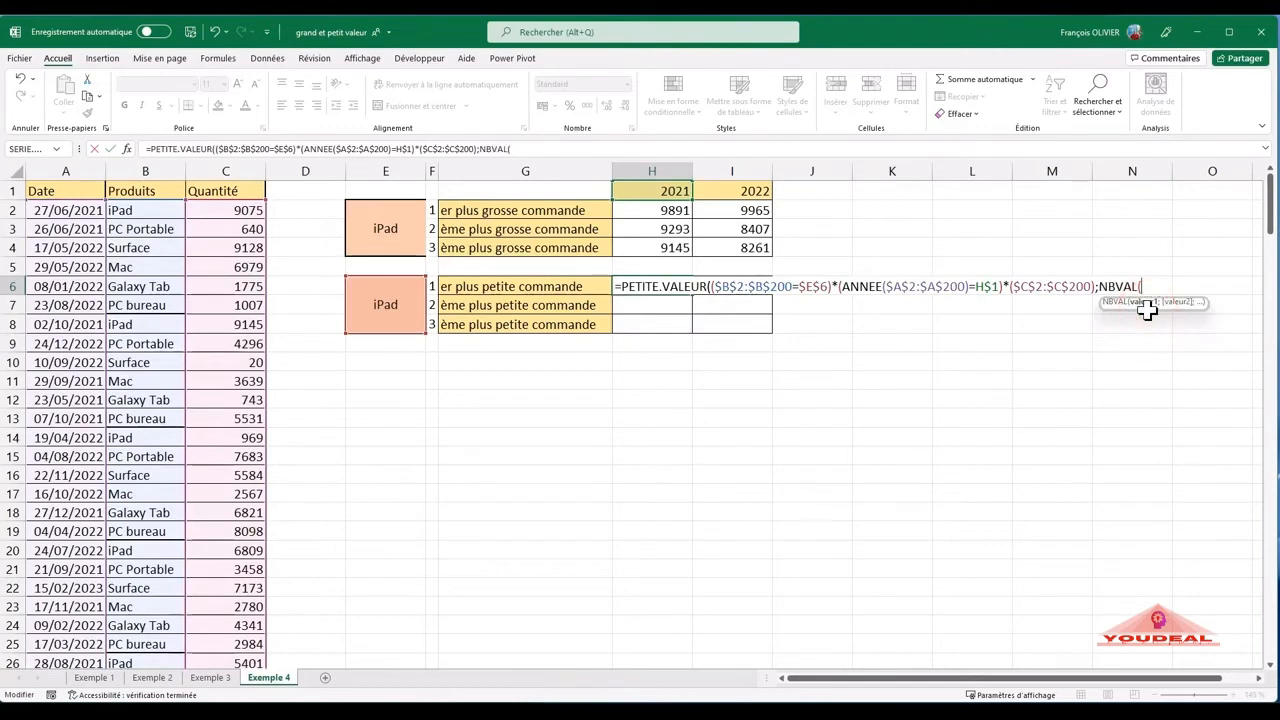
left_click(249, 210)
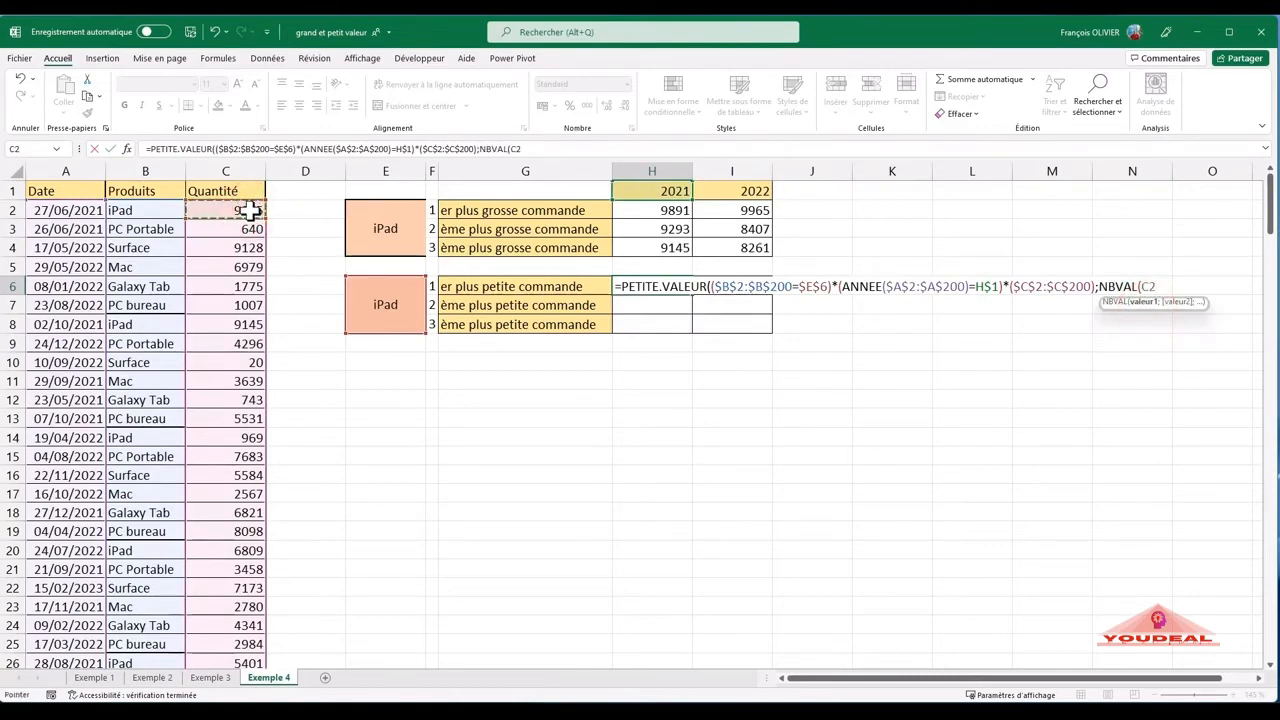
key("ctrl+shift+Down")
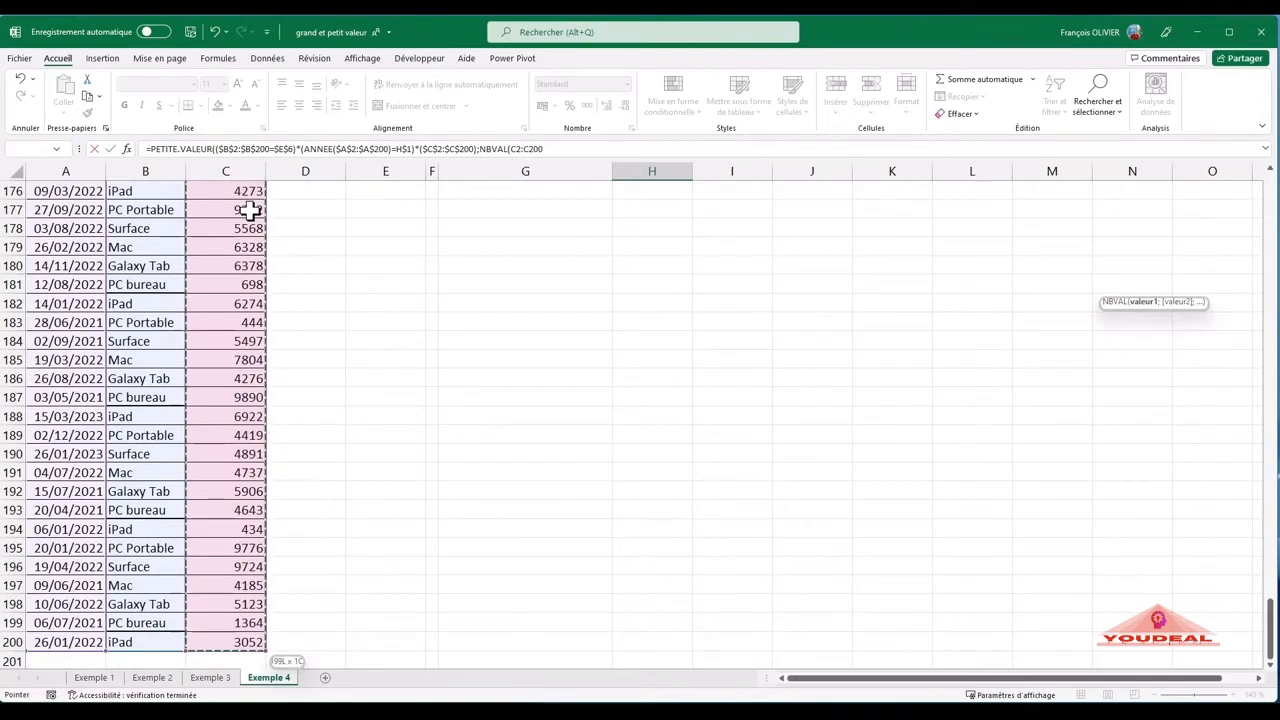
key("F4")
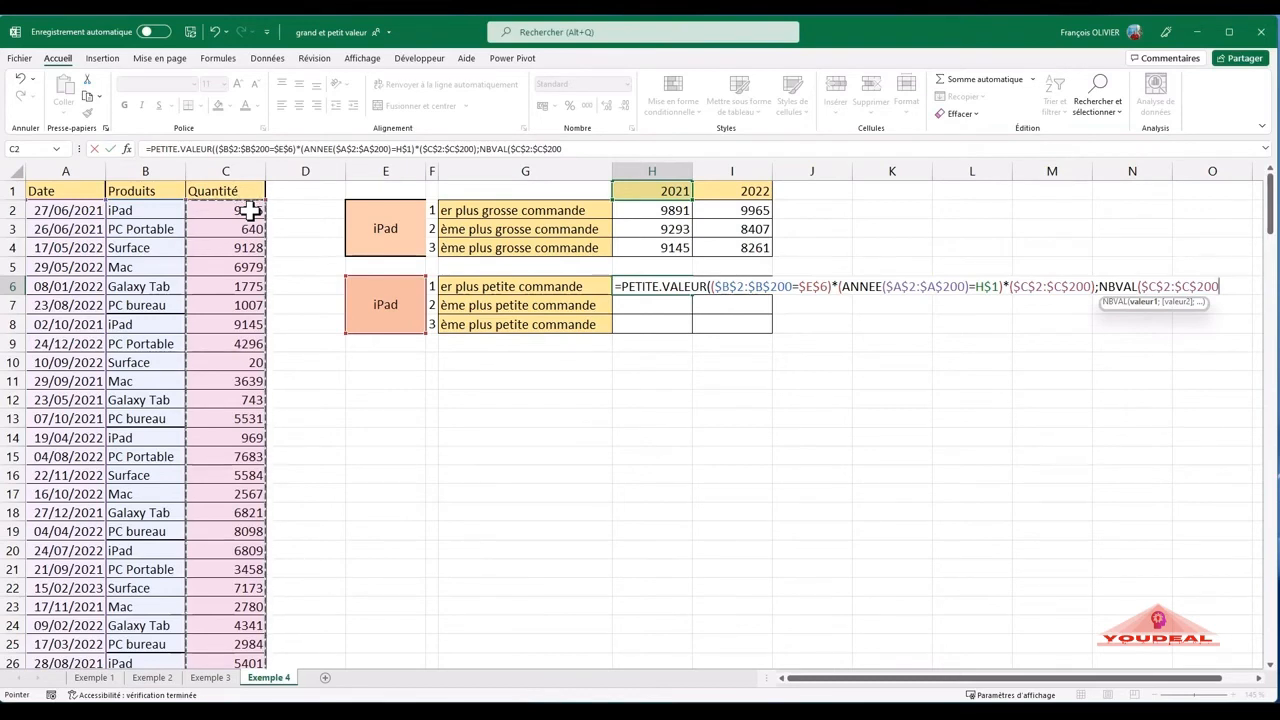
type(")")
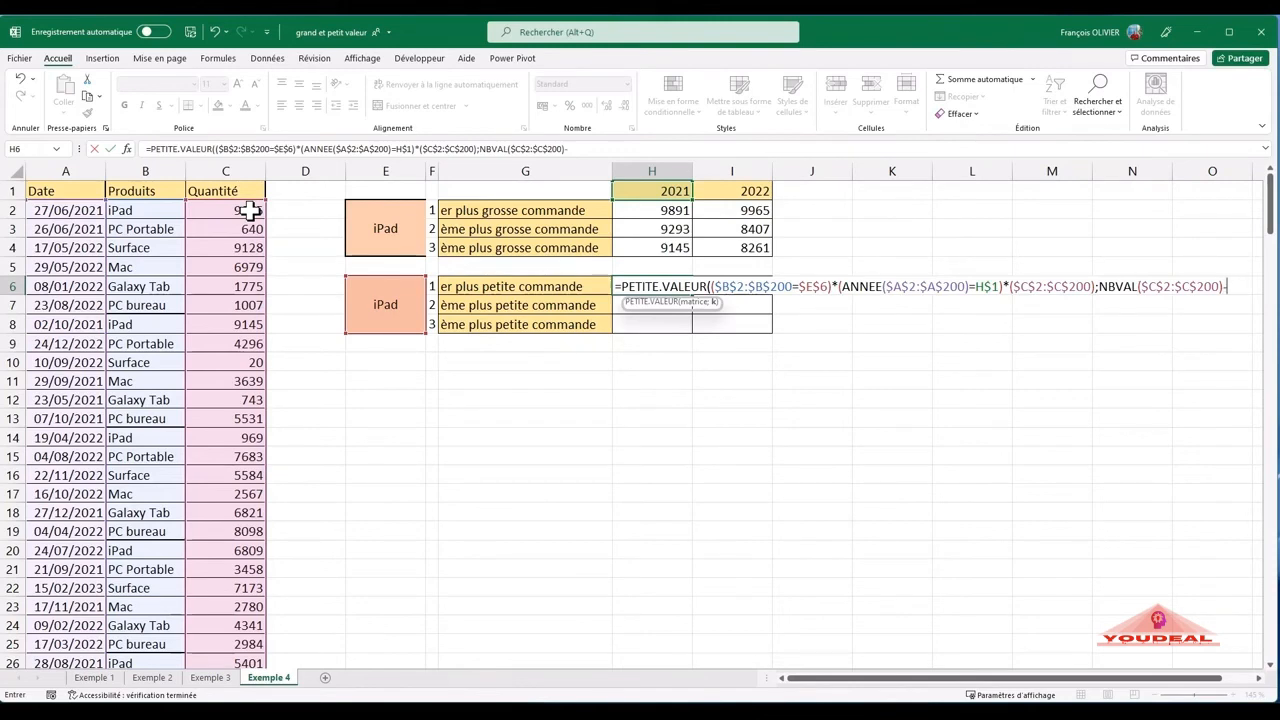
- Subtract an NB.SI.ENS function from NBVAL, with the dates $A$2:$A$200 as its first criteria range in absolute references
type("-nb")
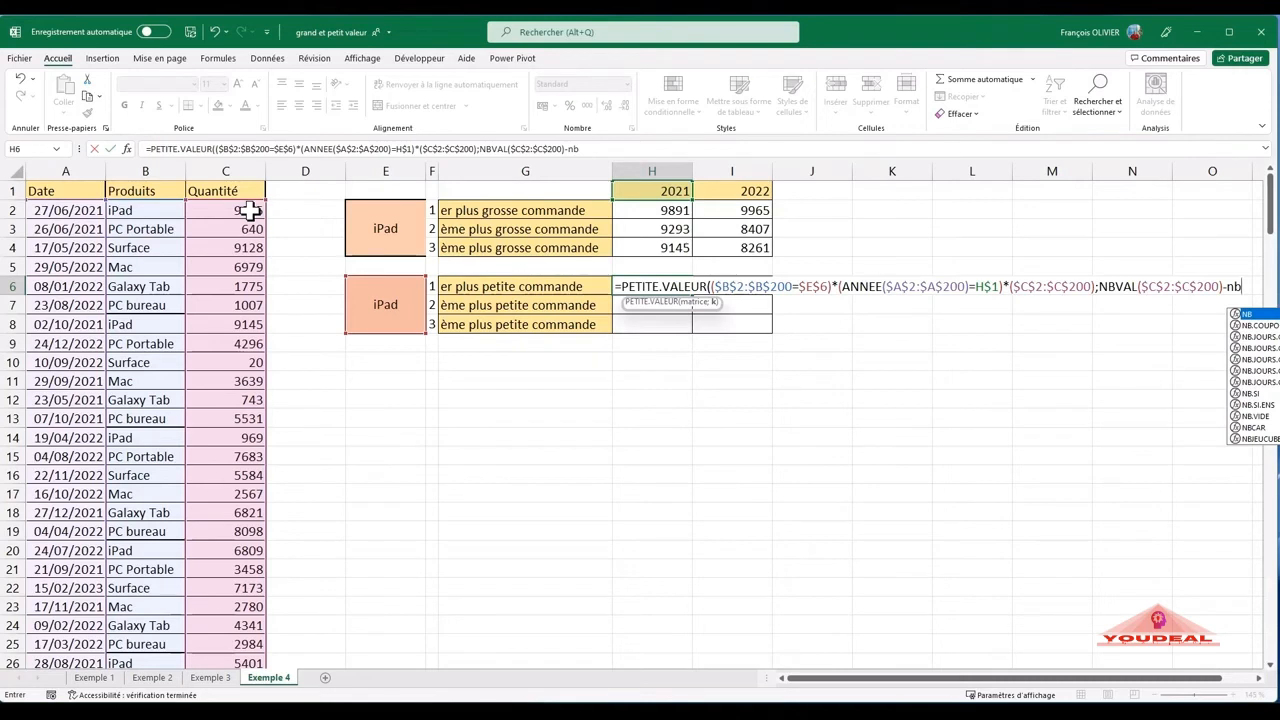
type(".si")
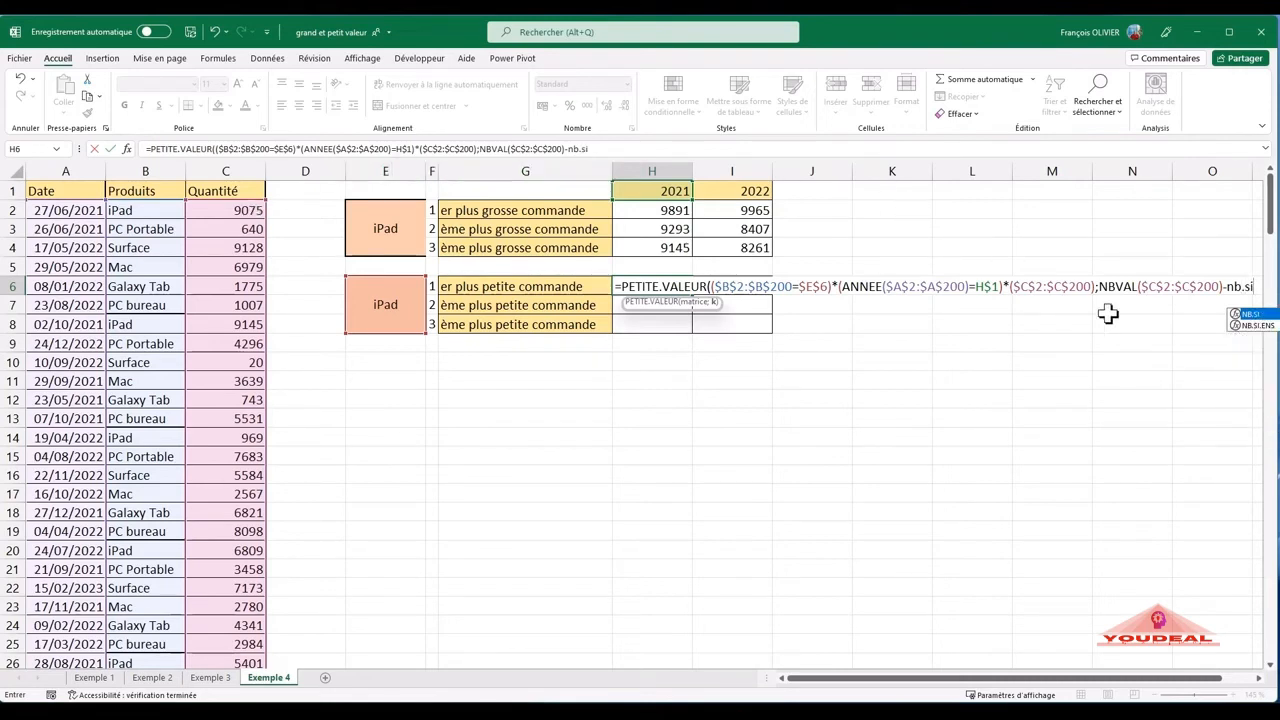
left_click(1251, 327)
double_click(1251, 327)
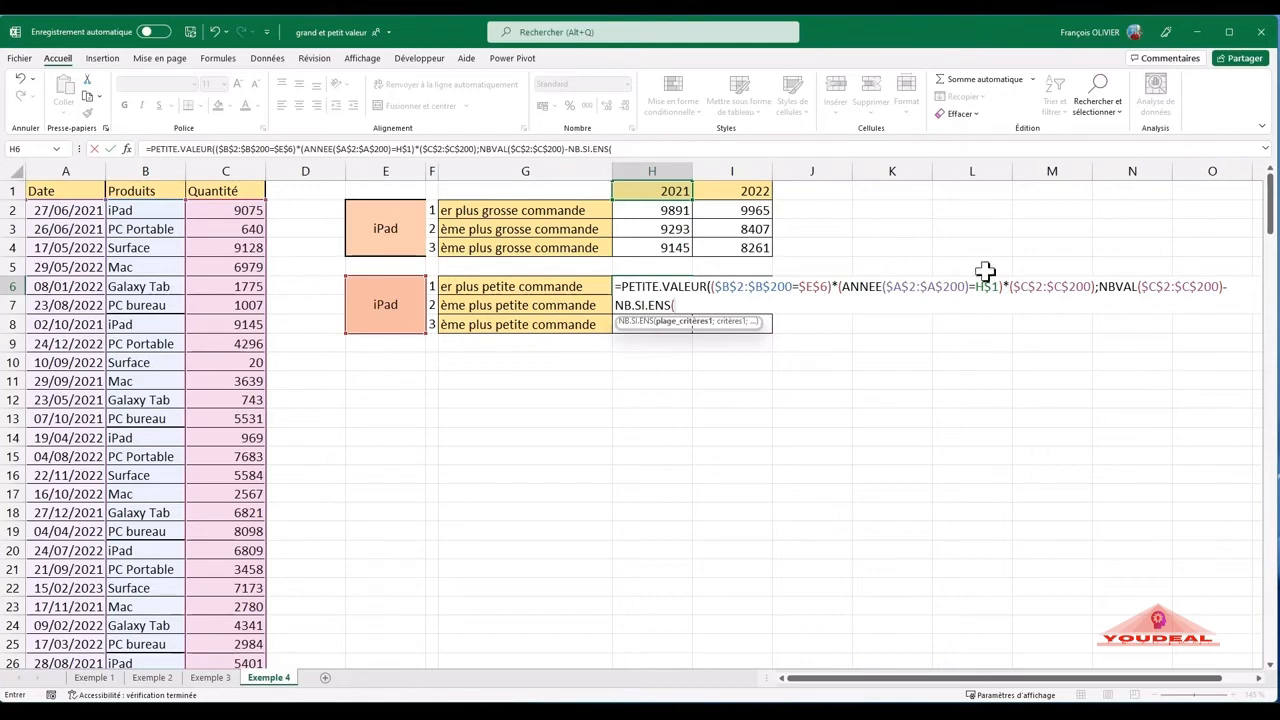
left_click(75, 210)
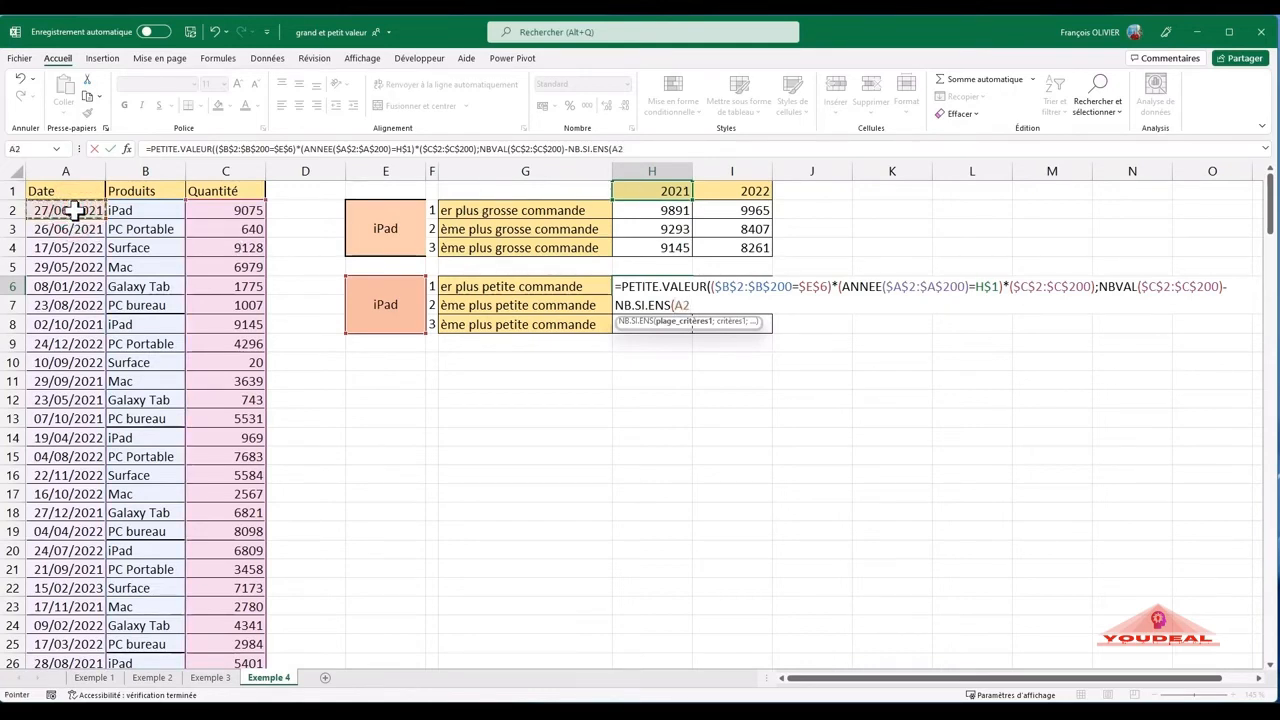
key("ctrl+shift+Down")
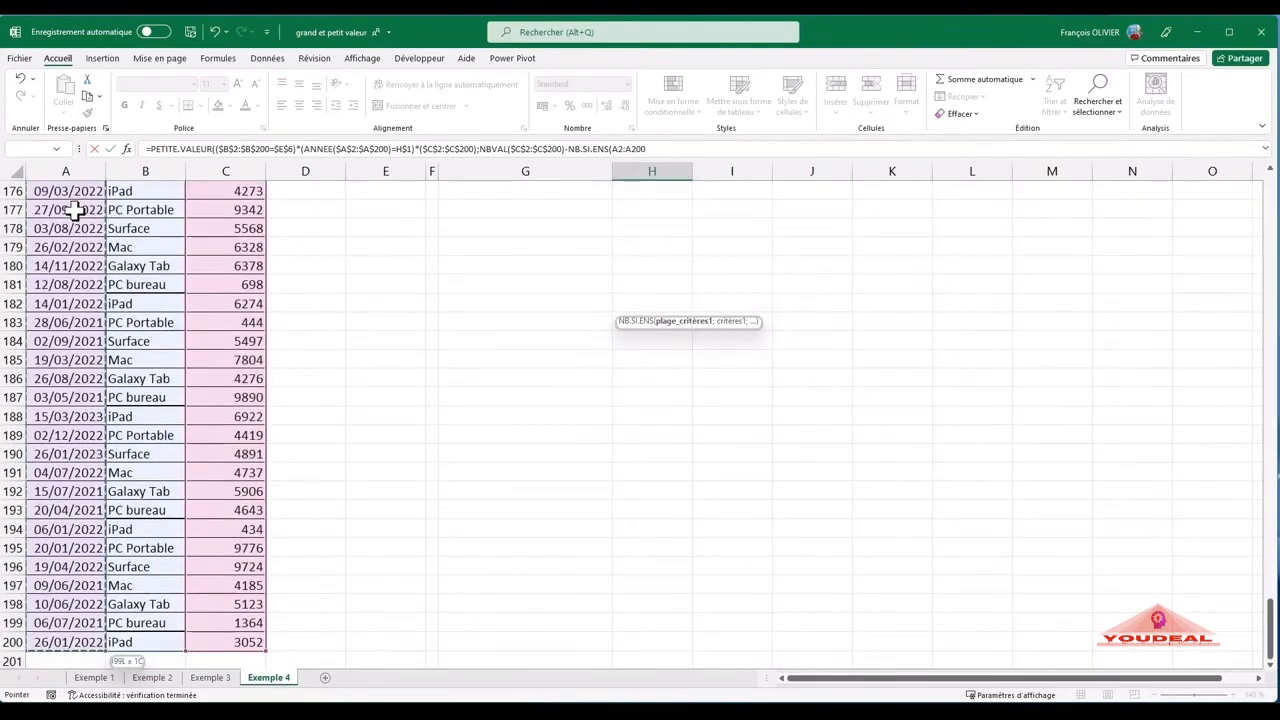
key("F4")
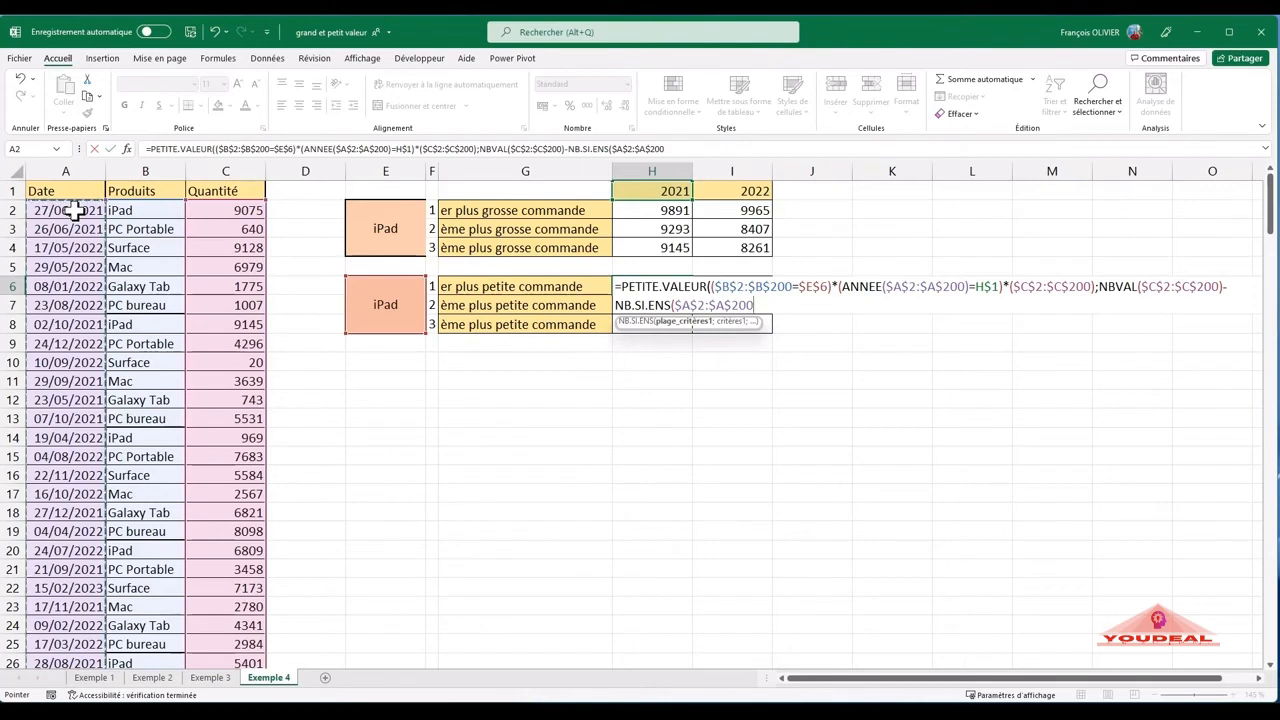
- Set the first NB.SI.ENS criterion to ">=01/01/2021"
type(";")
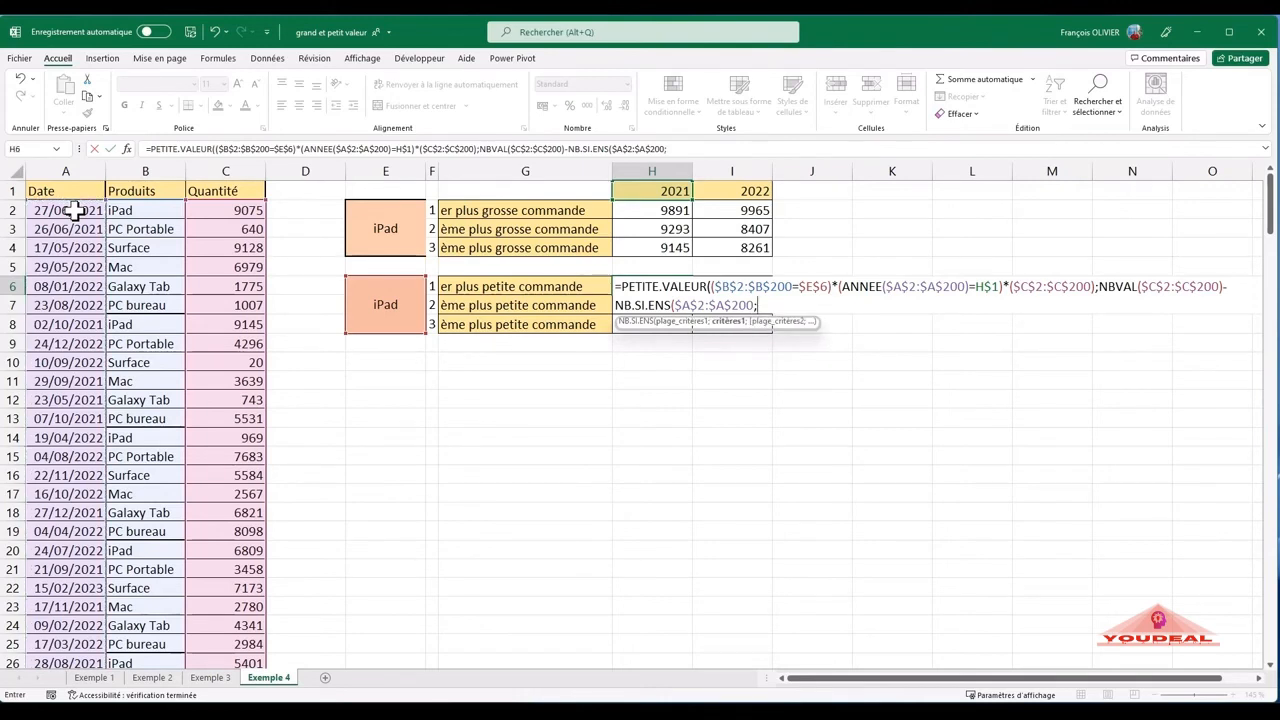
type("\">=01/01/2021")
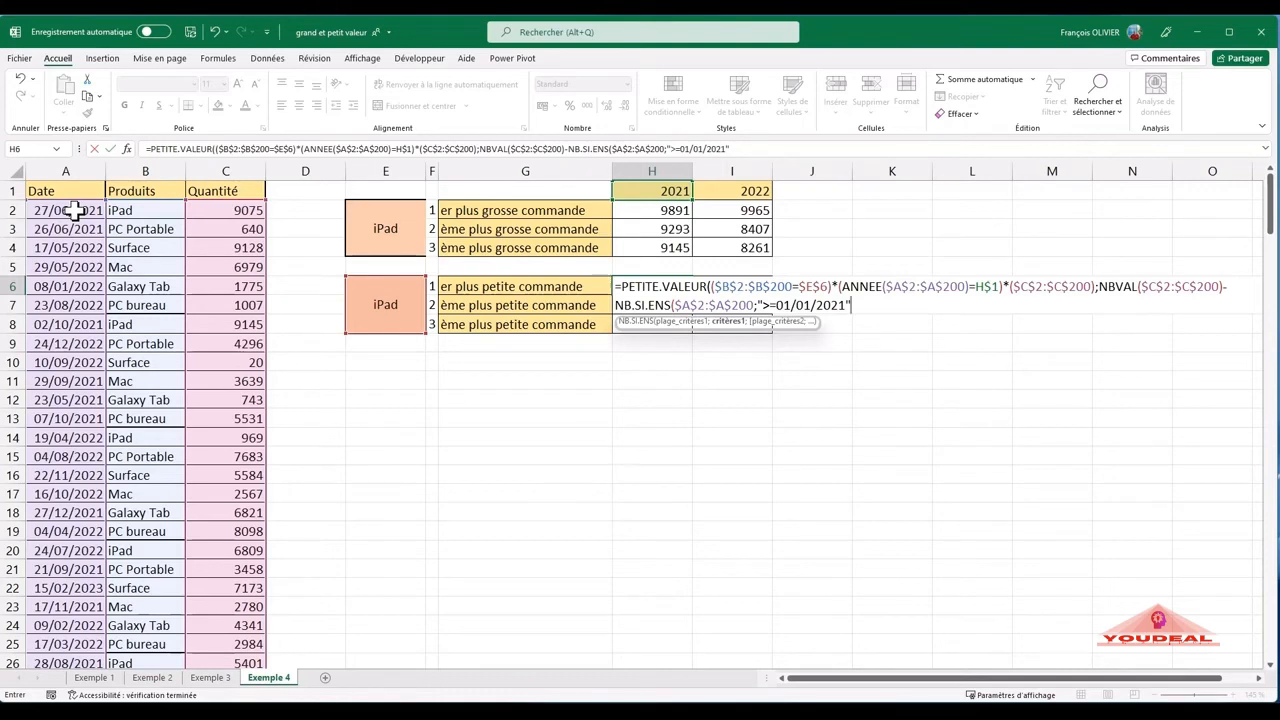
- Add the dates $A$2:$A$200 as the second NB.SI.ENS criteria range with the criterion "<=31/12/2021"
type(";")
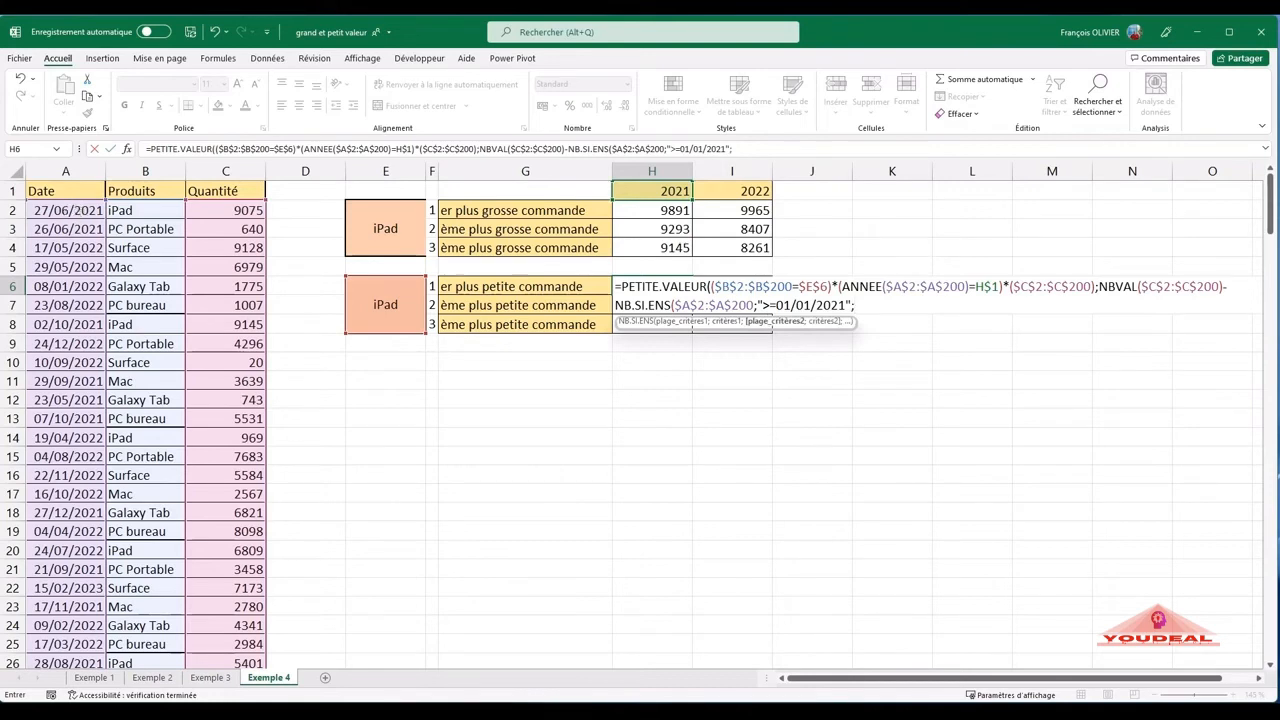
left_click(63, 208)
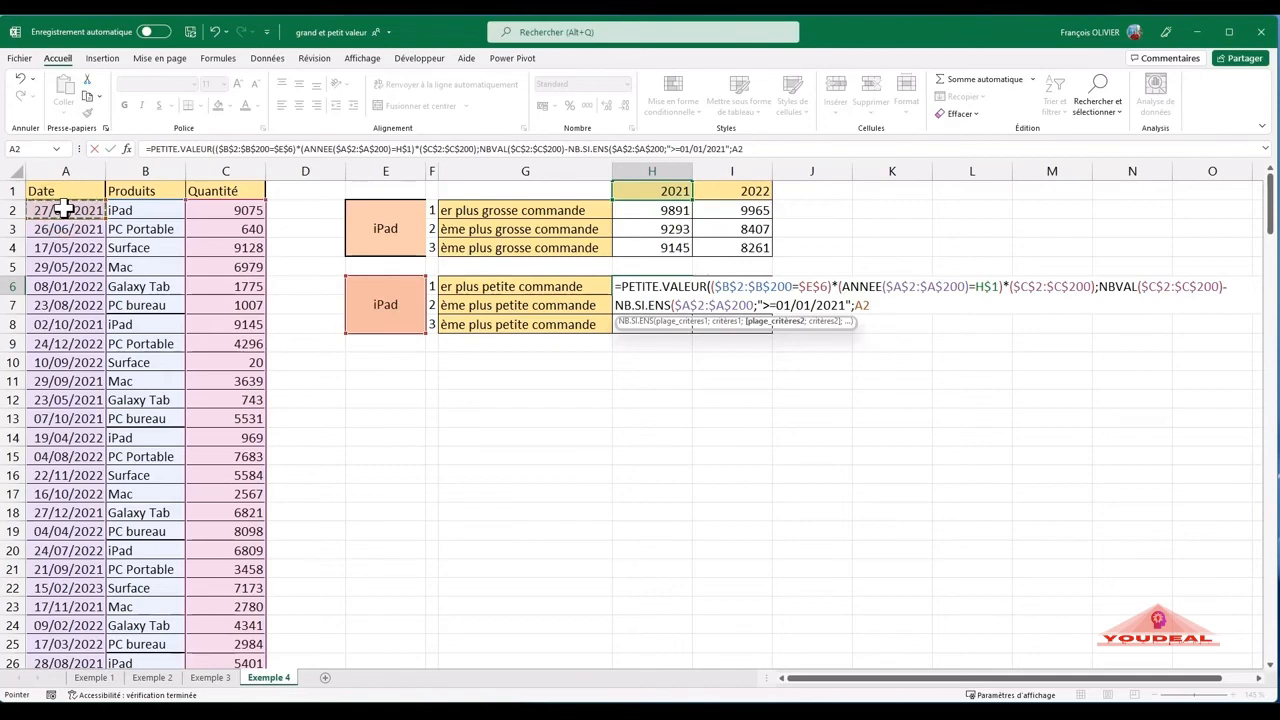
key("ctrl+shift+Down")
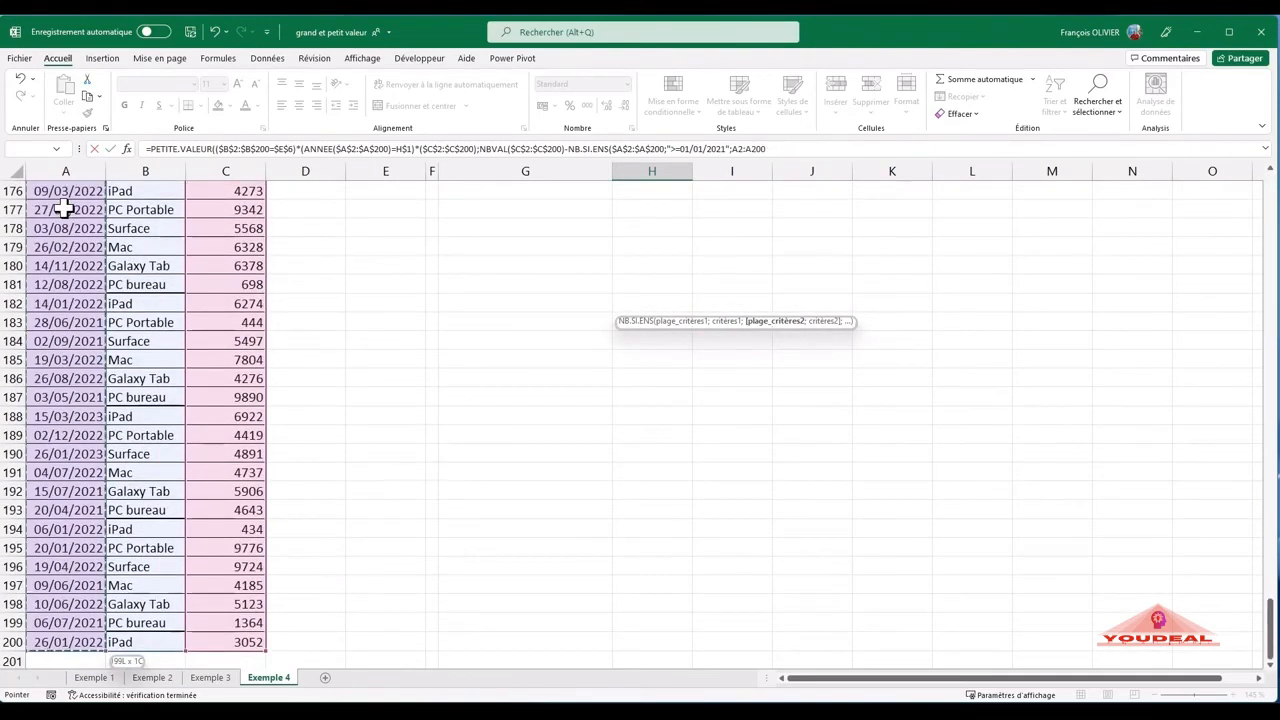
key("ctrl+BackSpace")
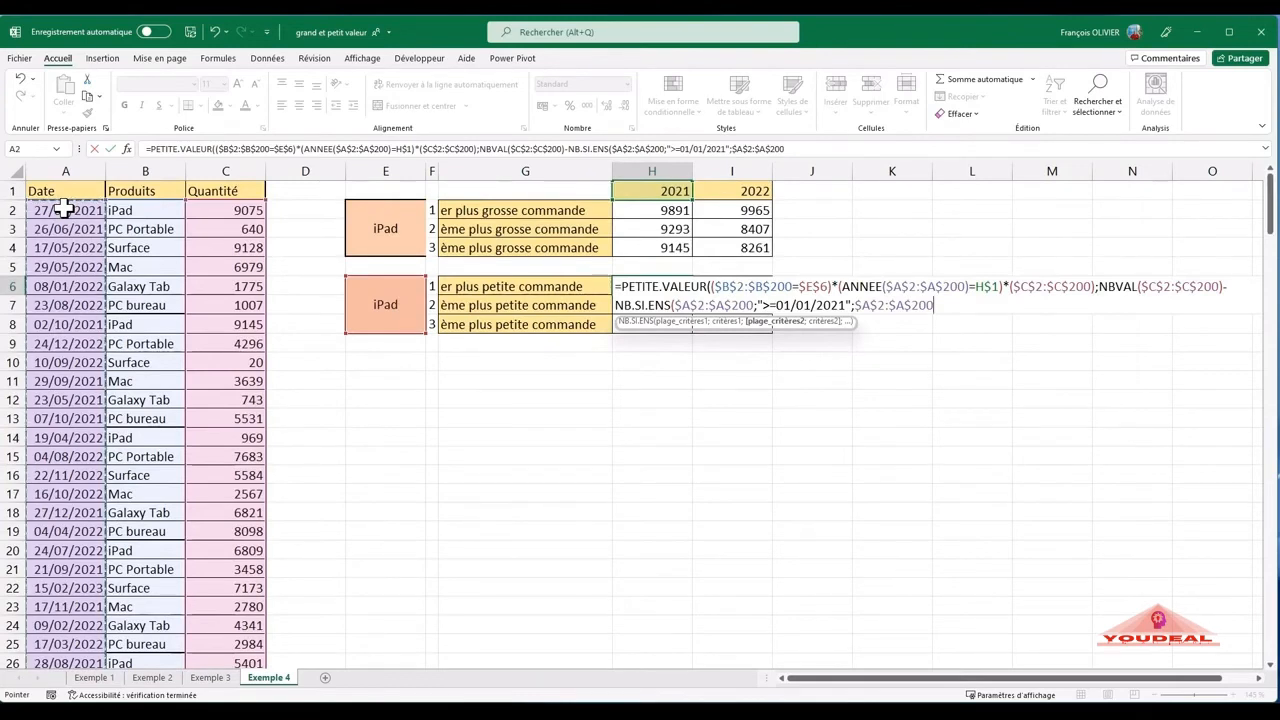
type(";\"")
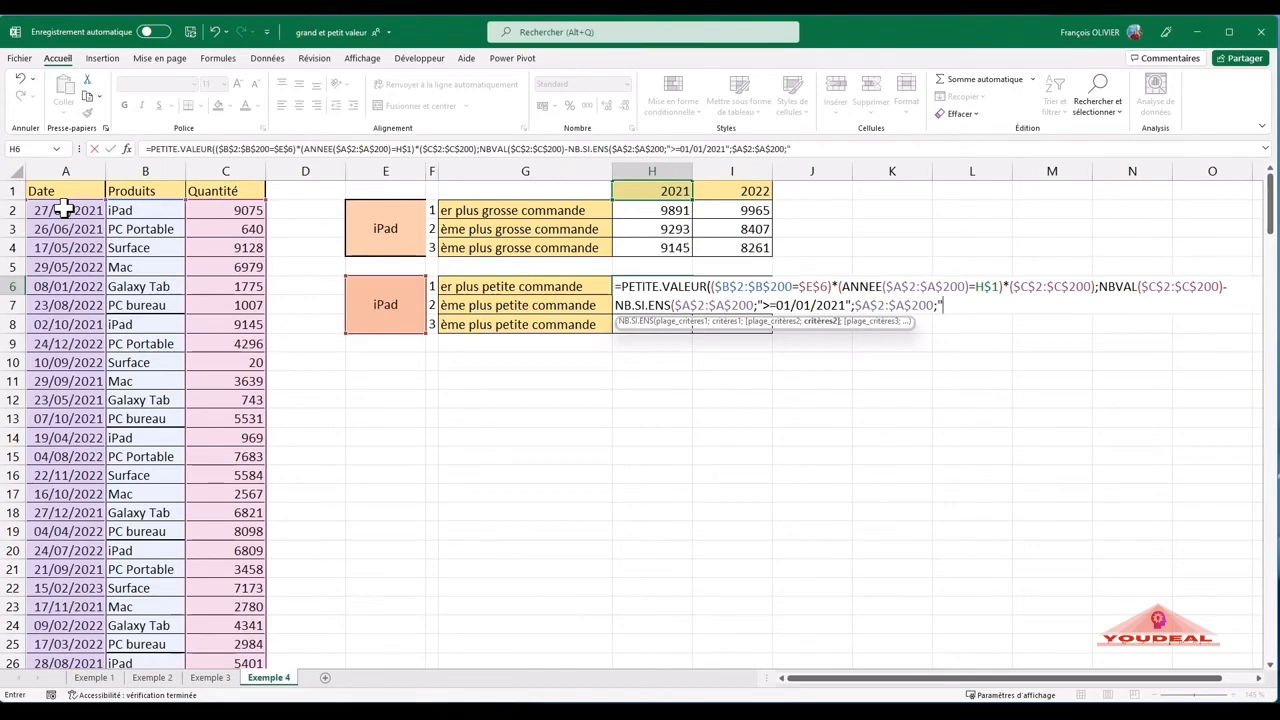
type("<=31/12/2021")
- Add the products $B$2:$B$200 as the third criteria range with $E$6 as its criterion, and close NB.SI.ENS
type(";")
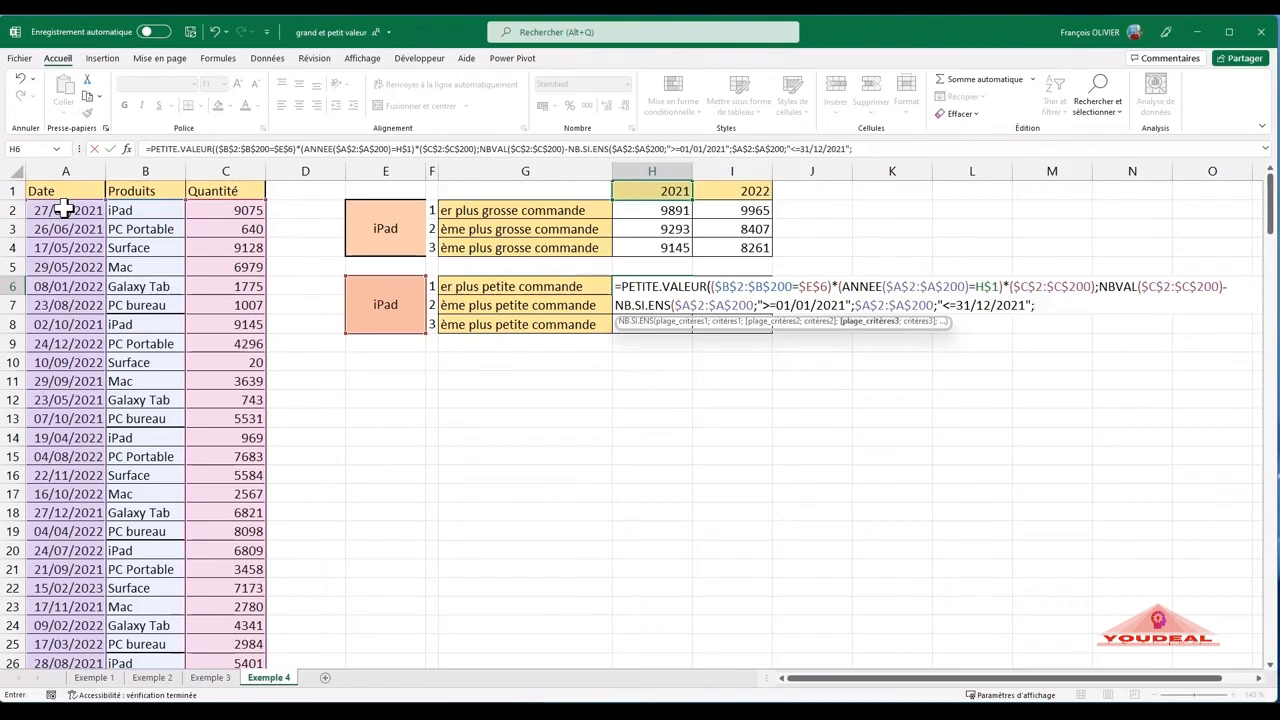
left_click(147, 210)
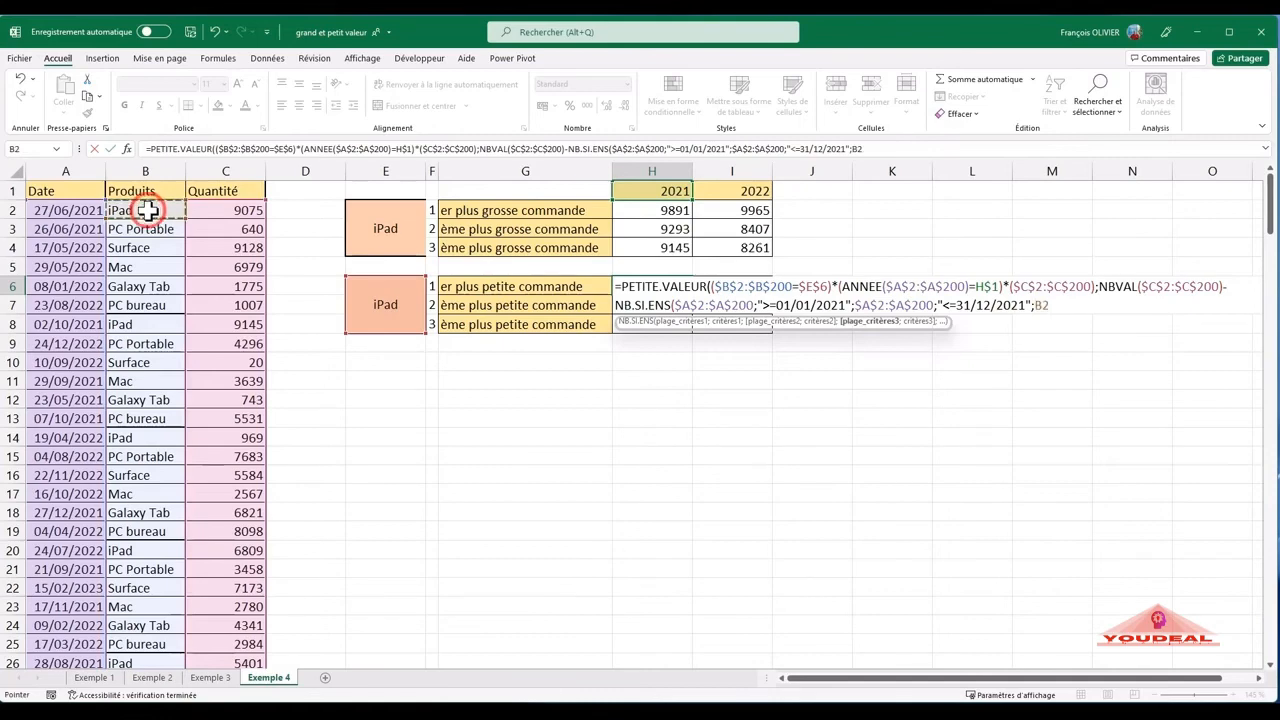
key("ctrl+shift+Down")
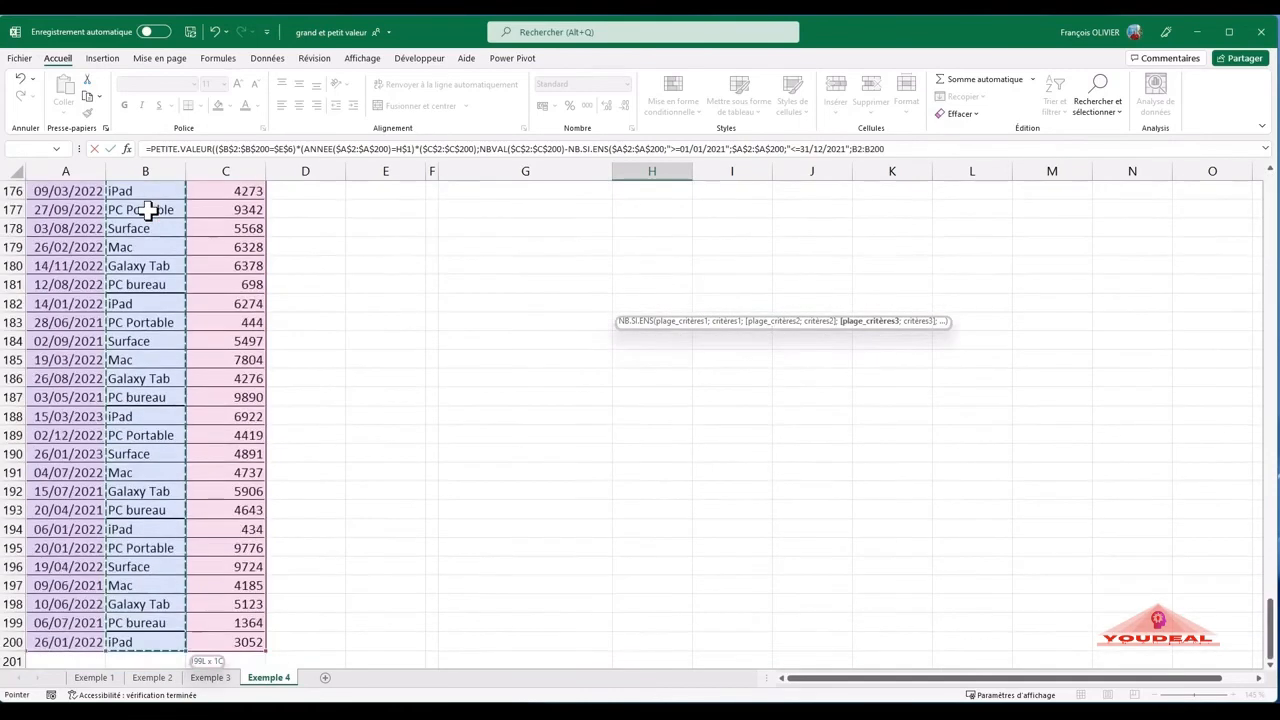
key("F4")
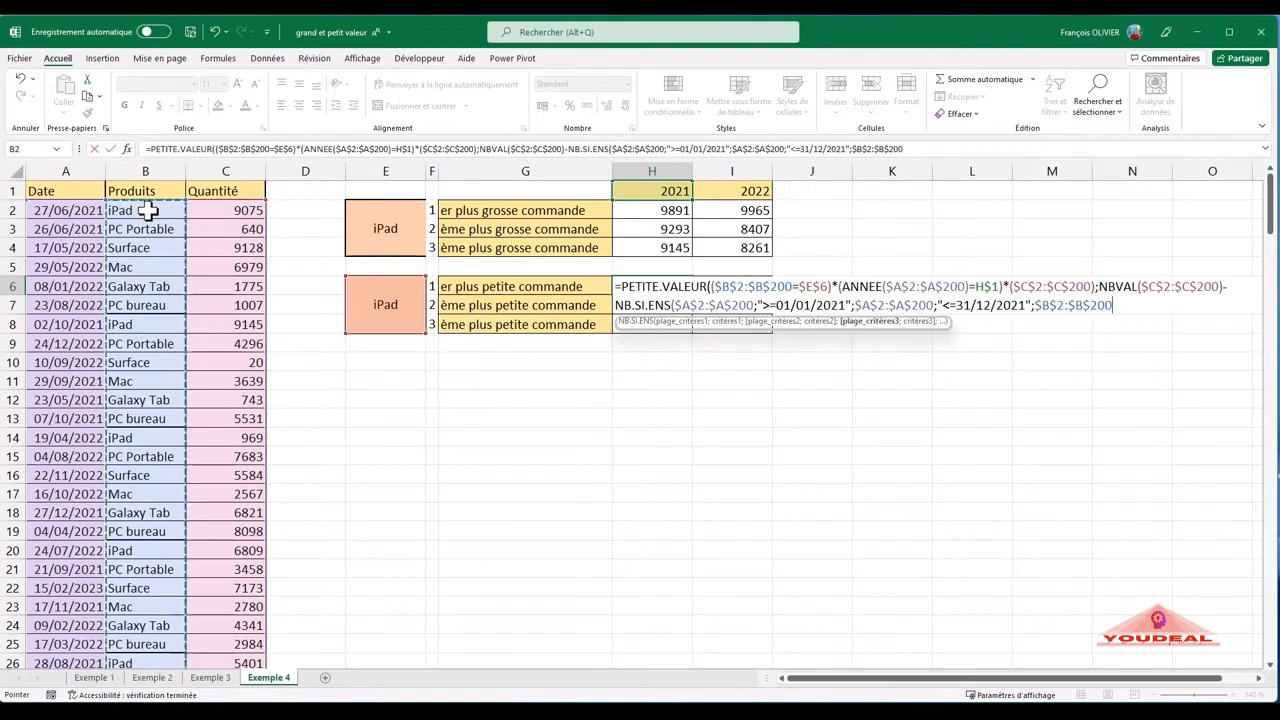
type(";")
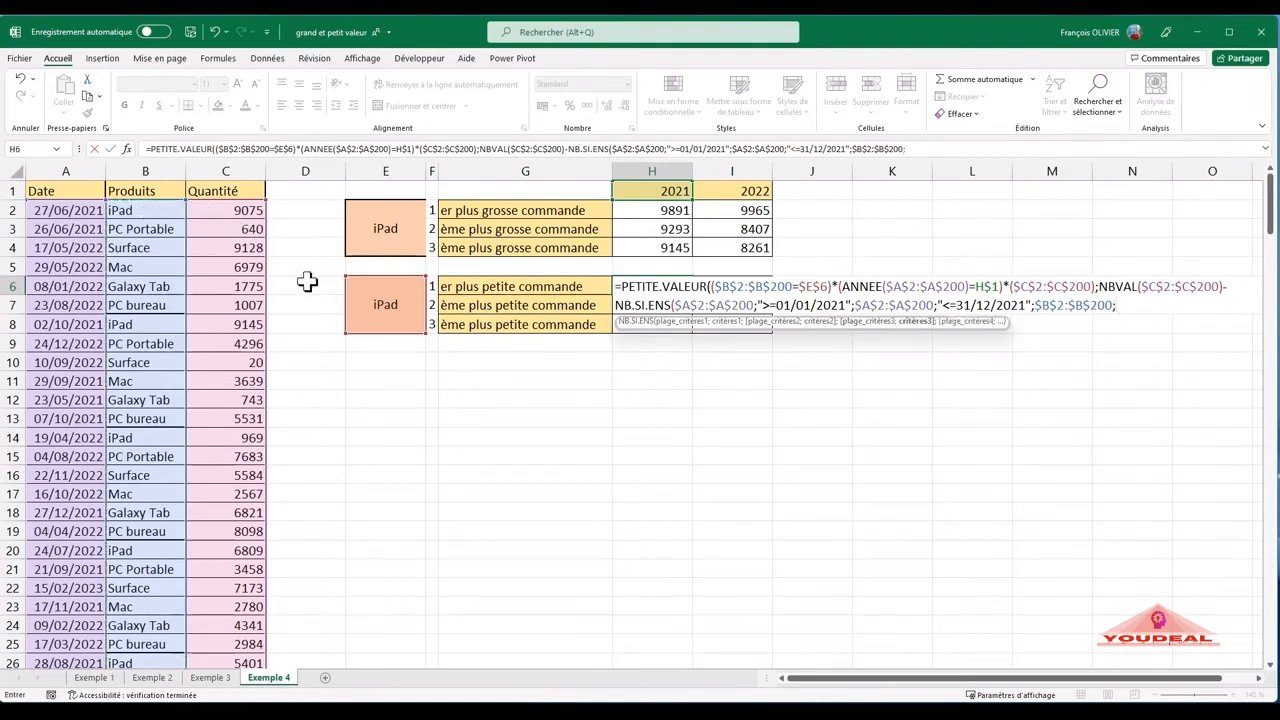
left_click(370, 305)
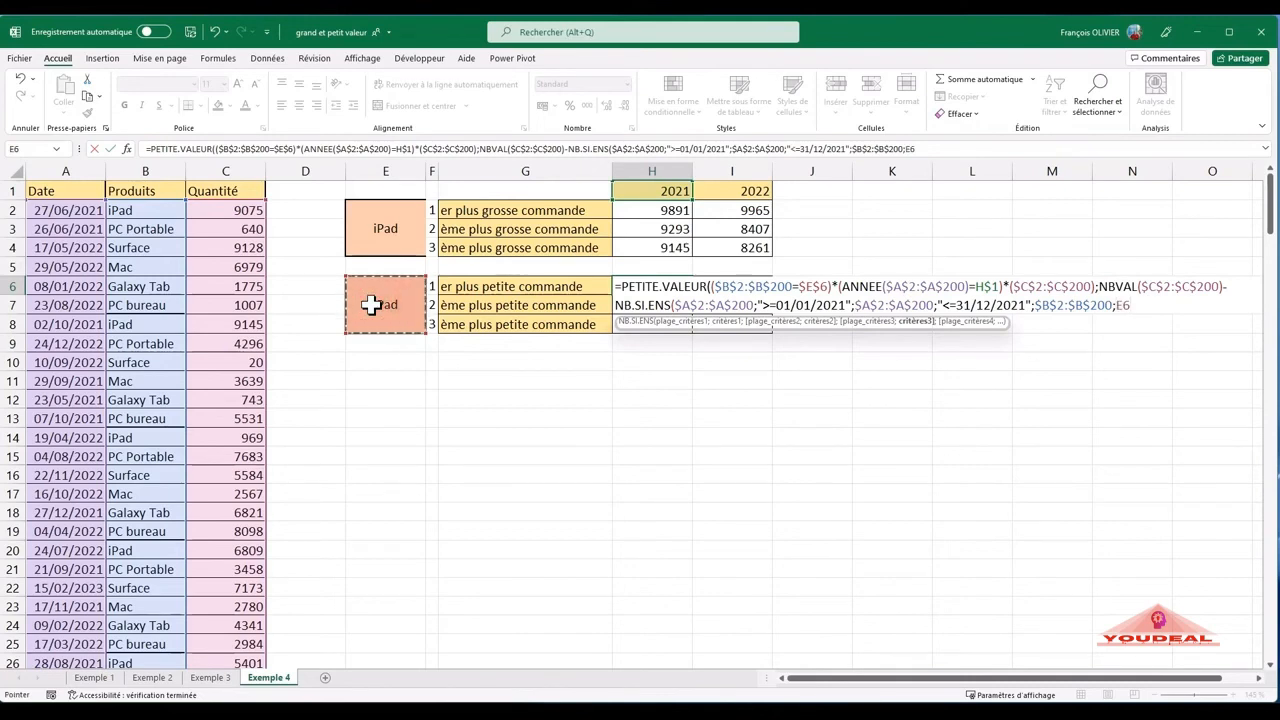
key("F4")
type(")+1")
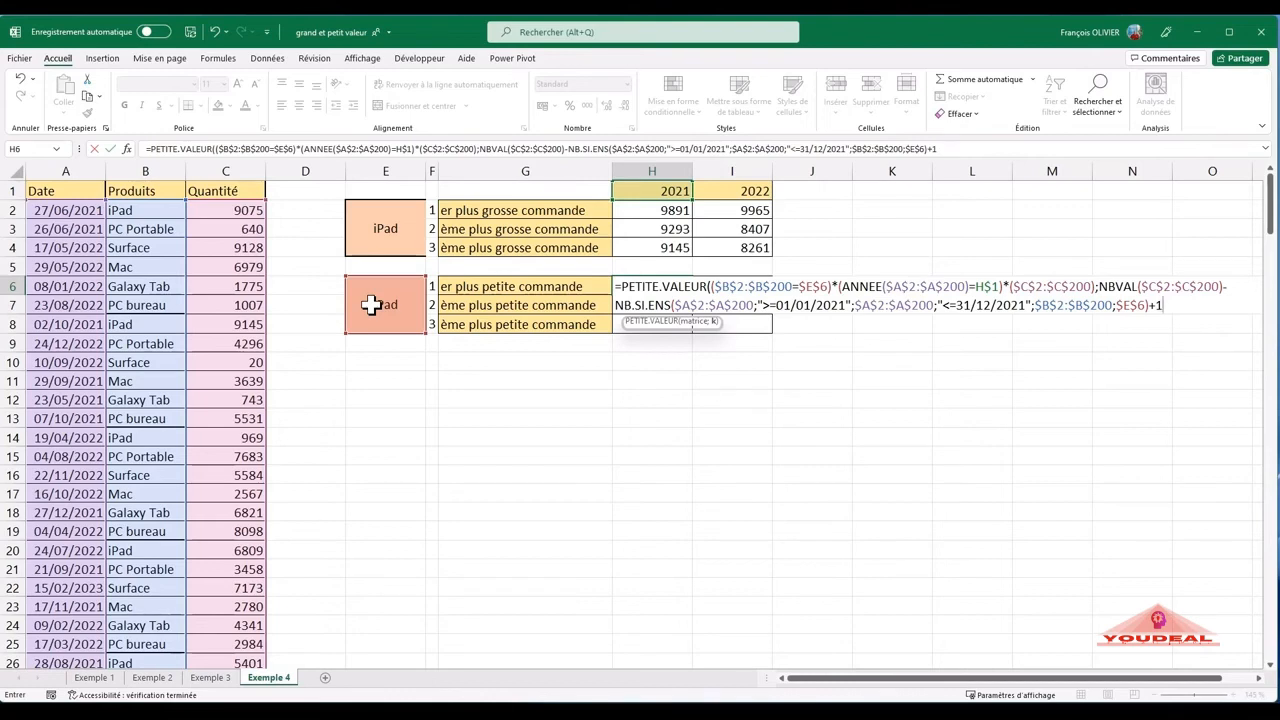
type(")")
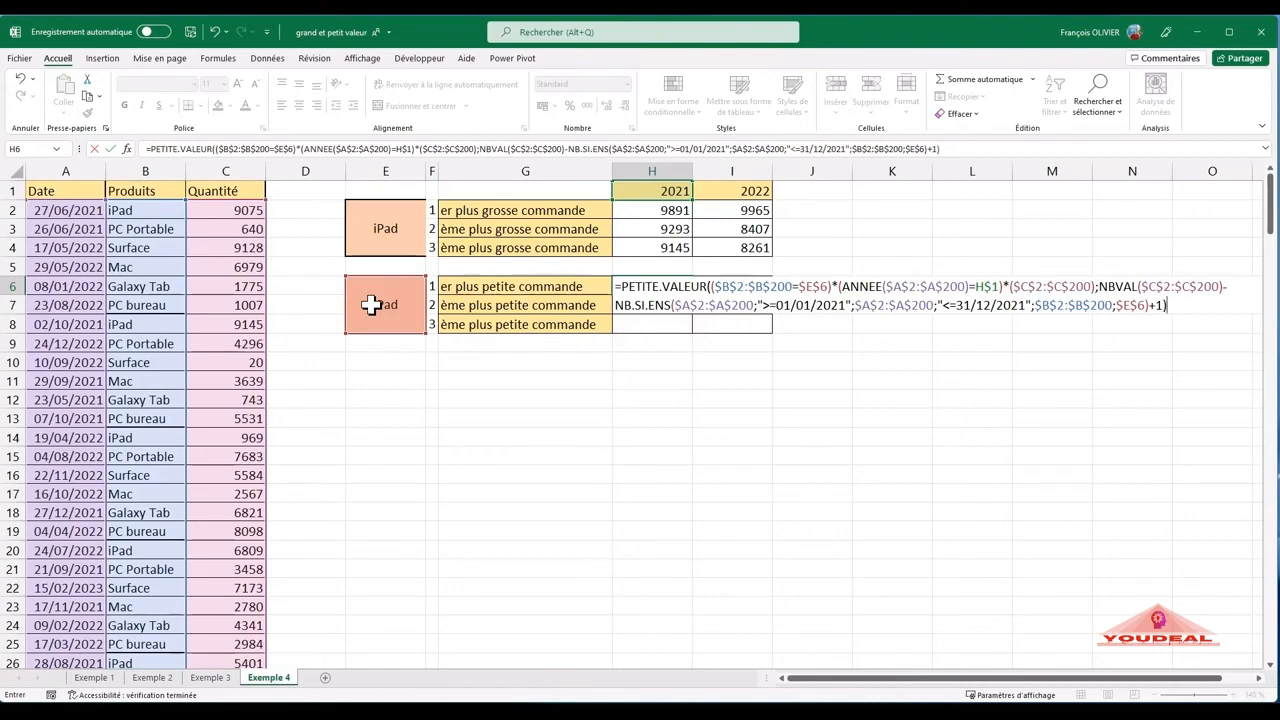
- Complete the H6 formula by adding +1 to K, and copy it down to H8
key("Return")
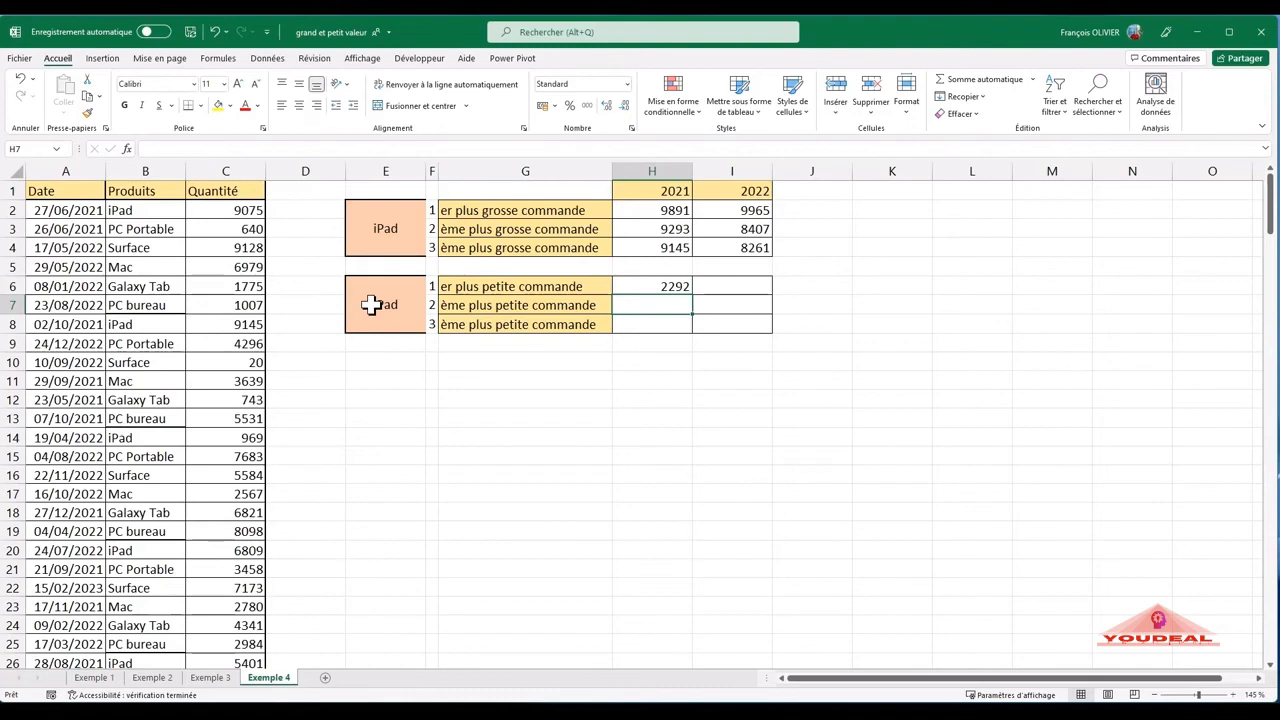
left_click(678, 288)
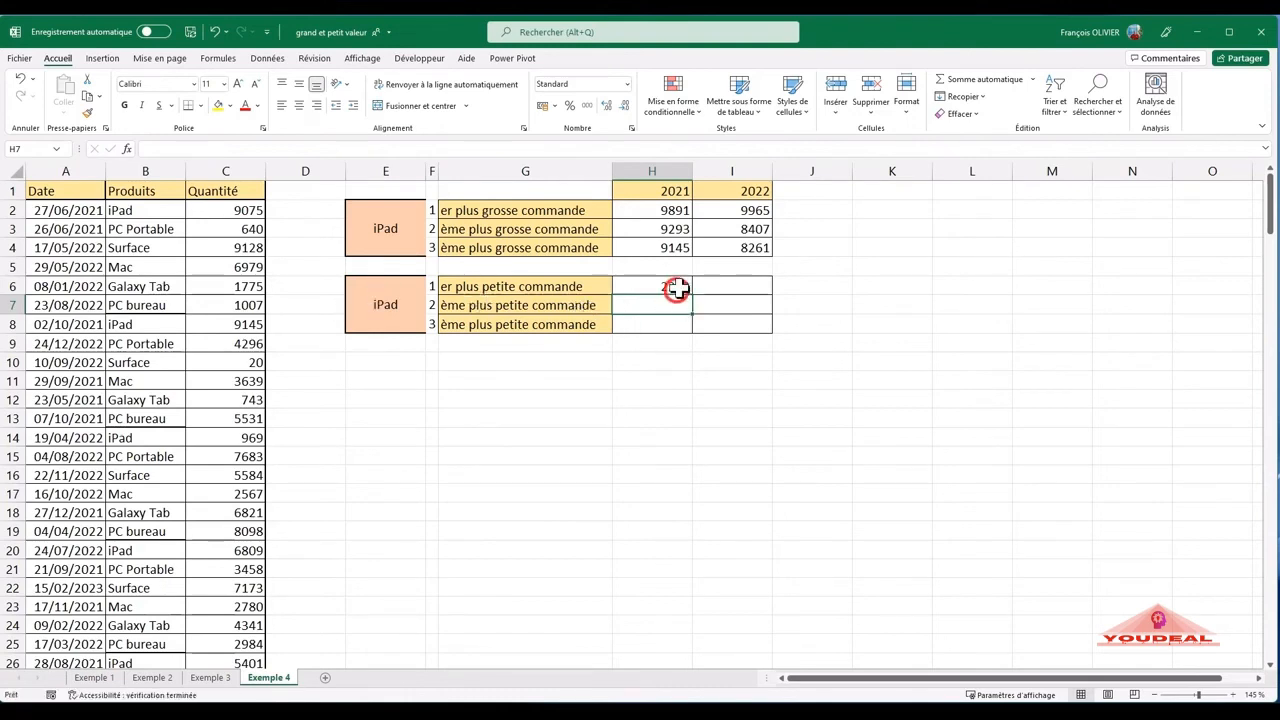
left_click_drag(690, 294, 691, 328)
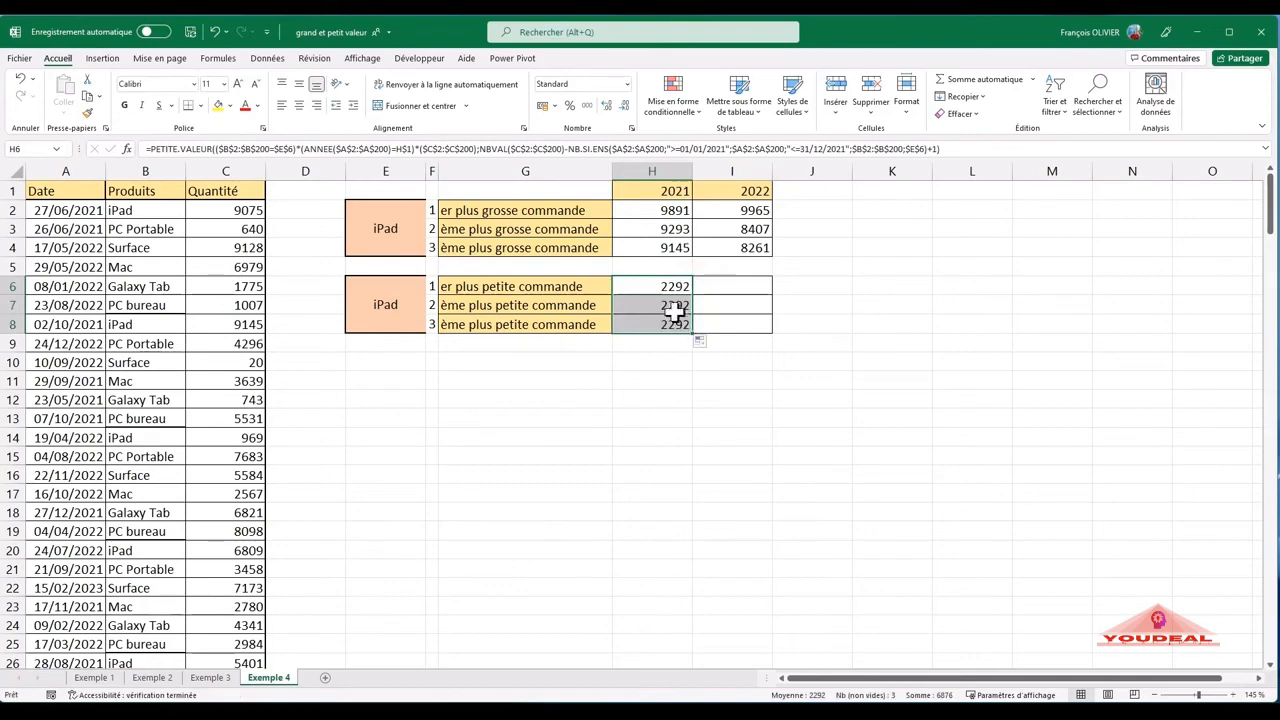
- Change the ending +1 to +2 in the H7 PETITE.VALEUR formula for the second-smallest 2021 order
double_click(675, 308)
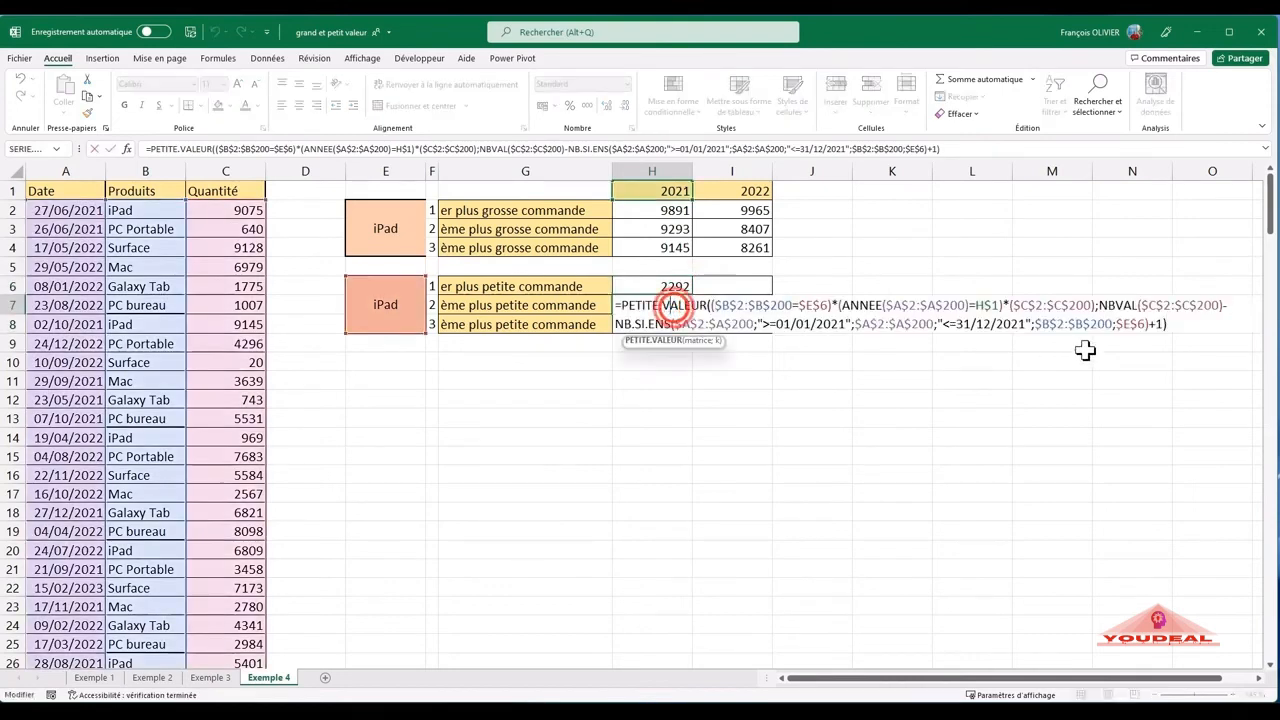
left_click(1160, 326)
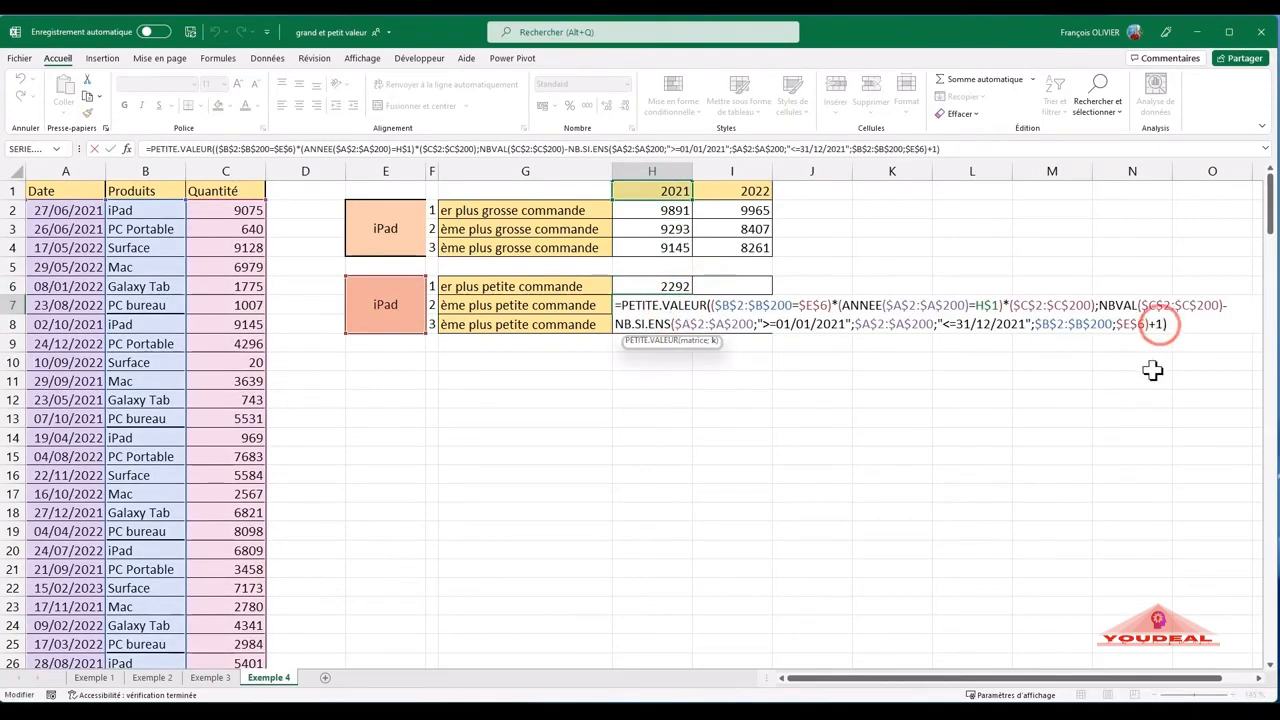
key("BackSpace")
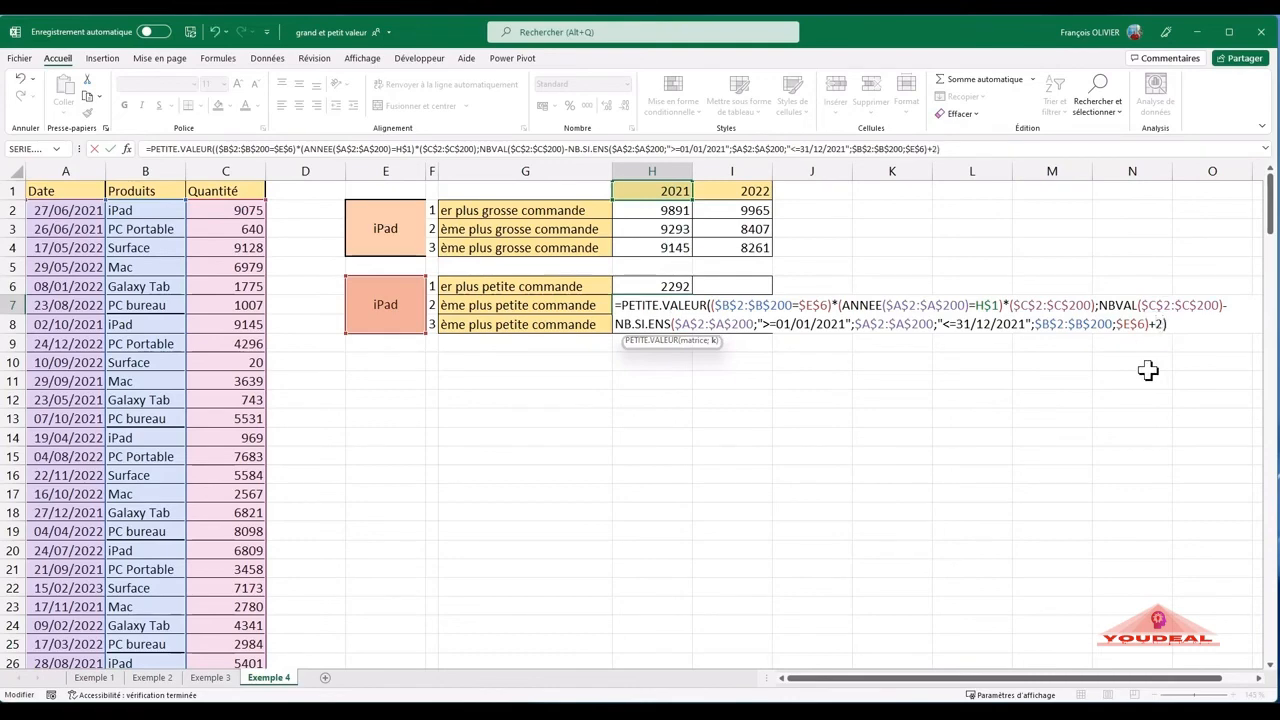
key("Return")
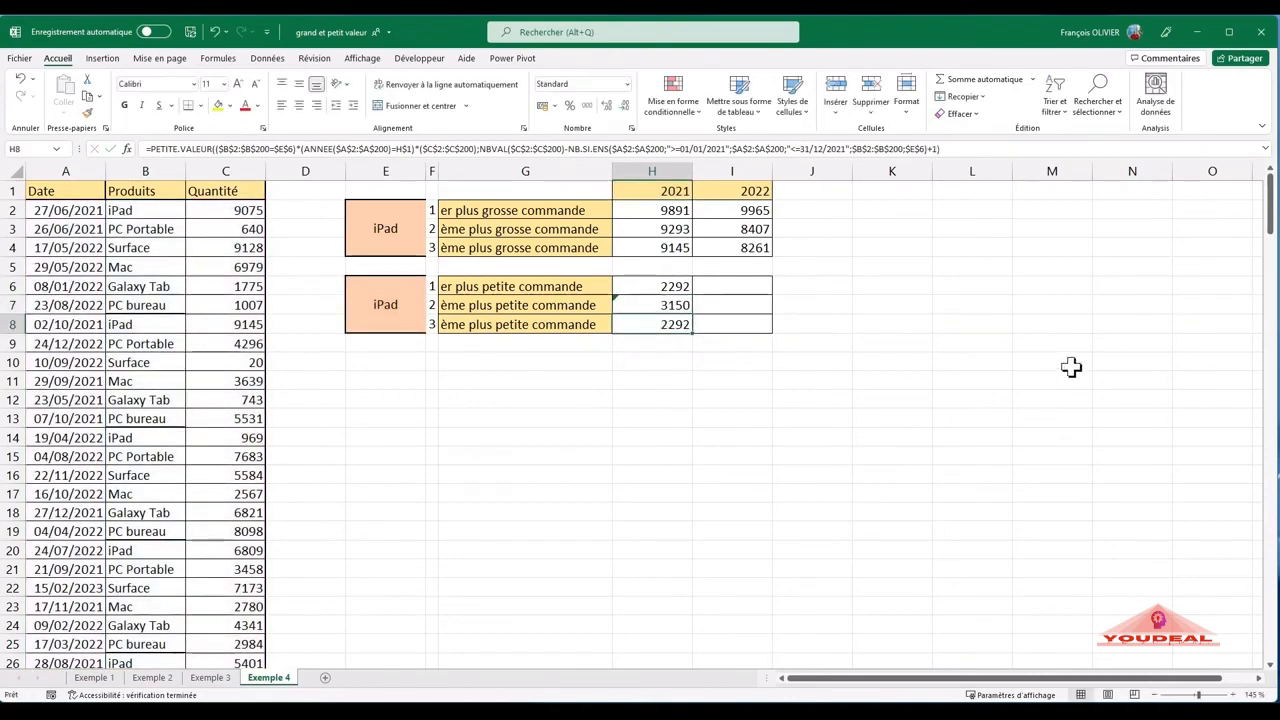
- Change the ending +1 to +3 in the H8 PETITE.VALEUR formula for the third-smallest 2021 order
double_click(675, 324)
left_click(1160, 343)
key("BackSpace")
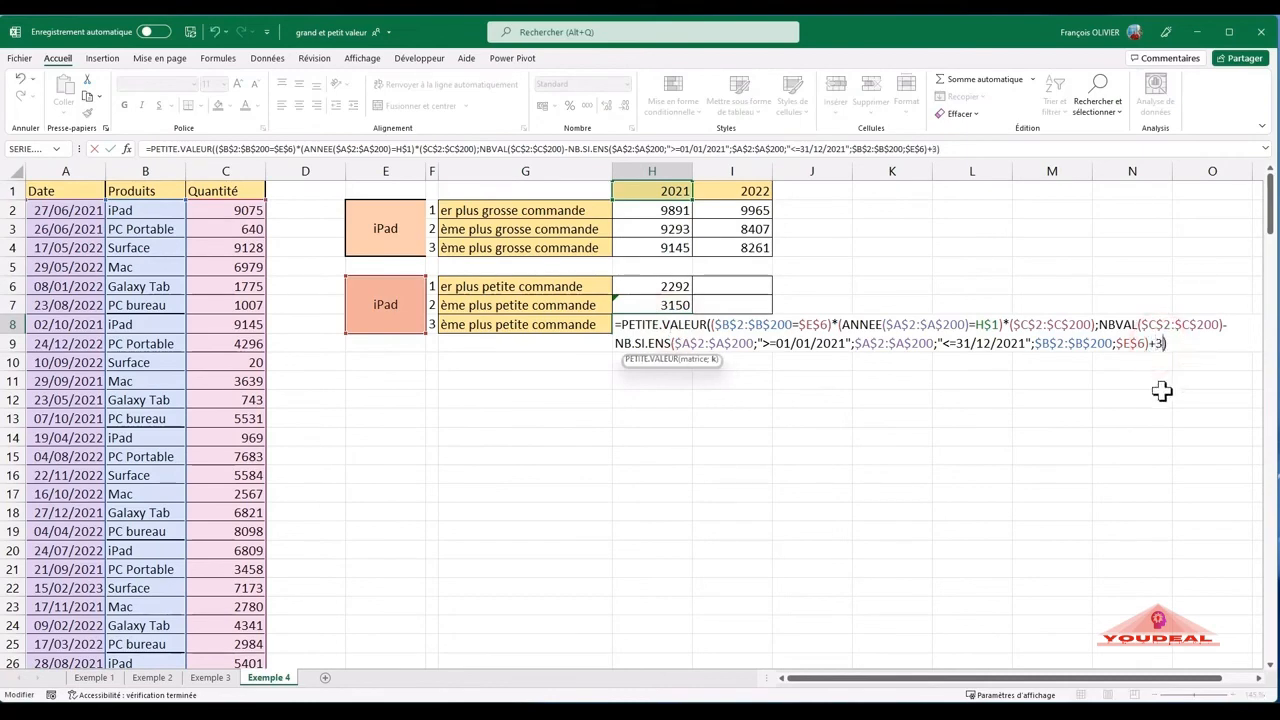
type("3")
key("Return")
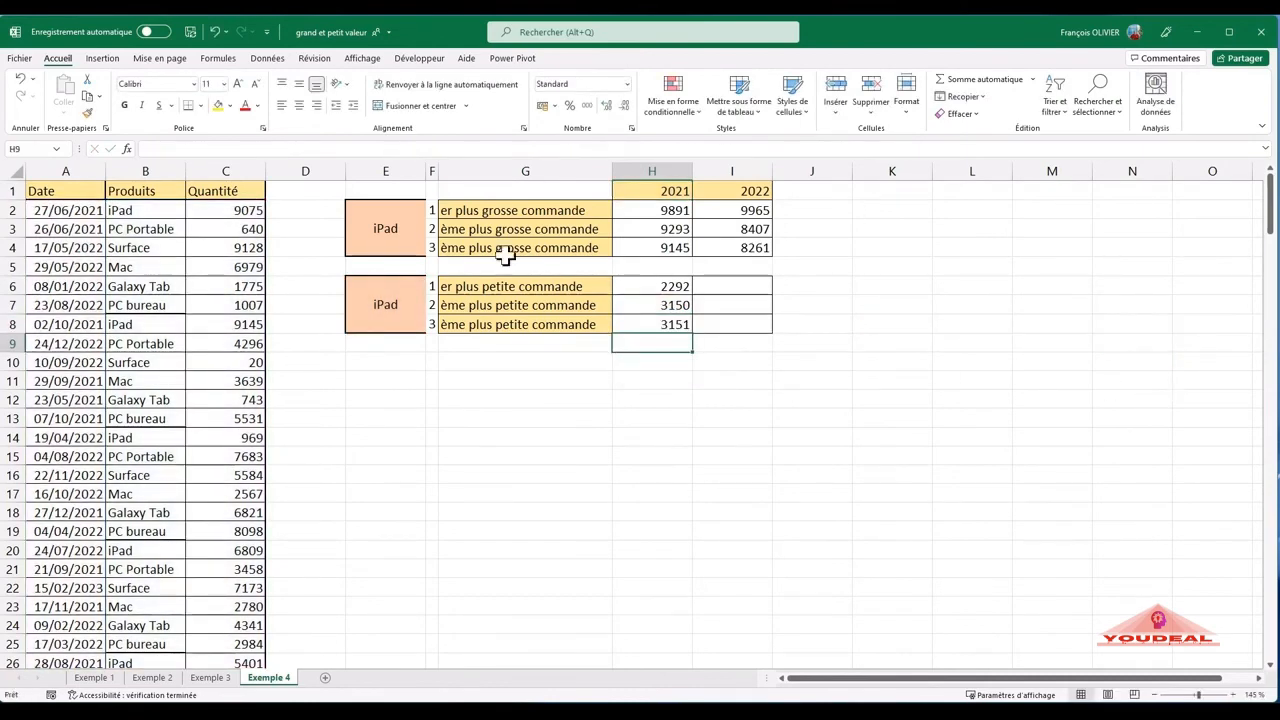
- Copy the H6 smallest-order formula across to I6 for 2022
left_click(653, 288)
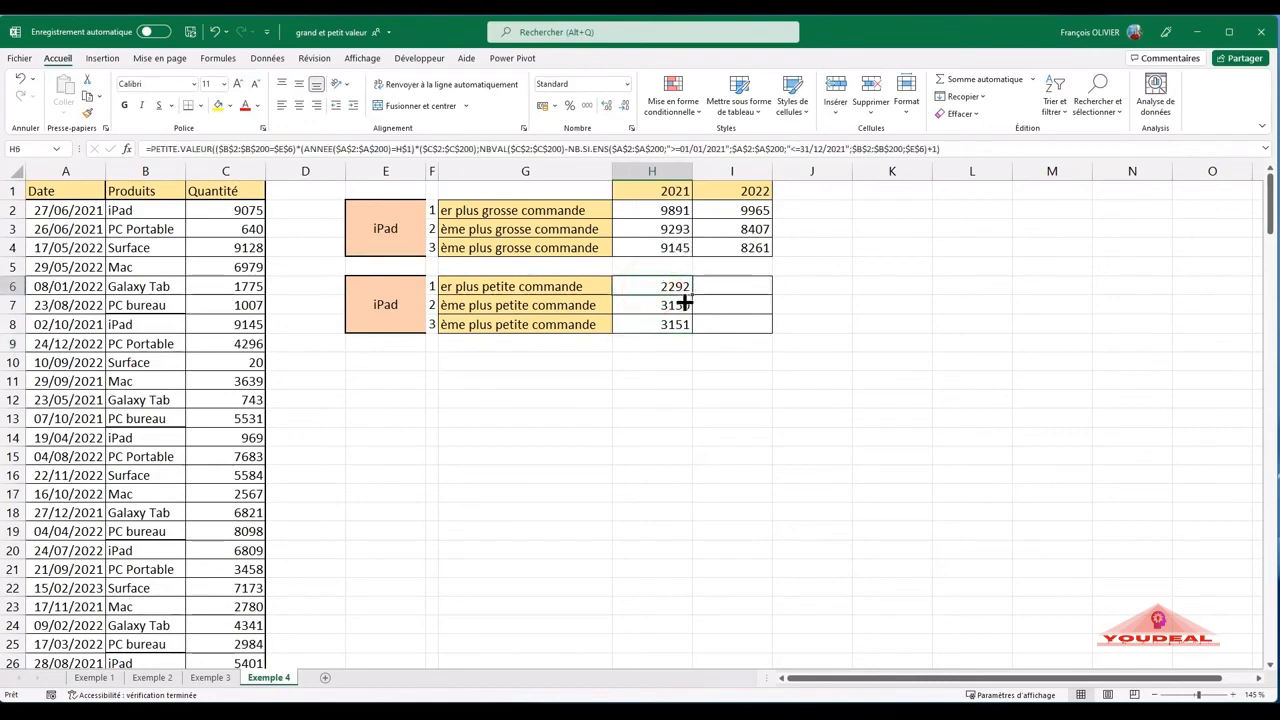
left_click_drag(693, 295, 742, 289)
left_click(730, 288)
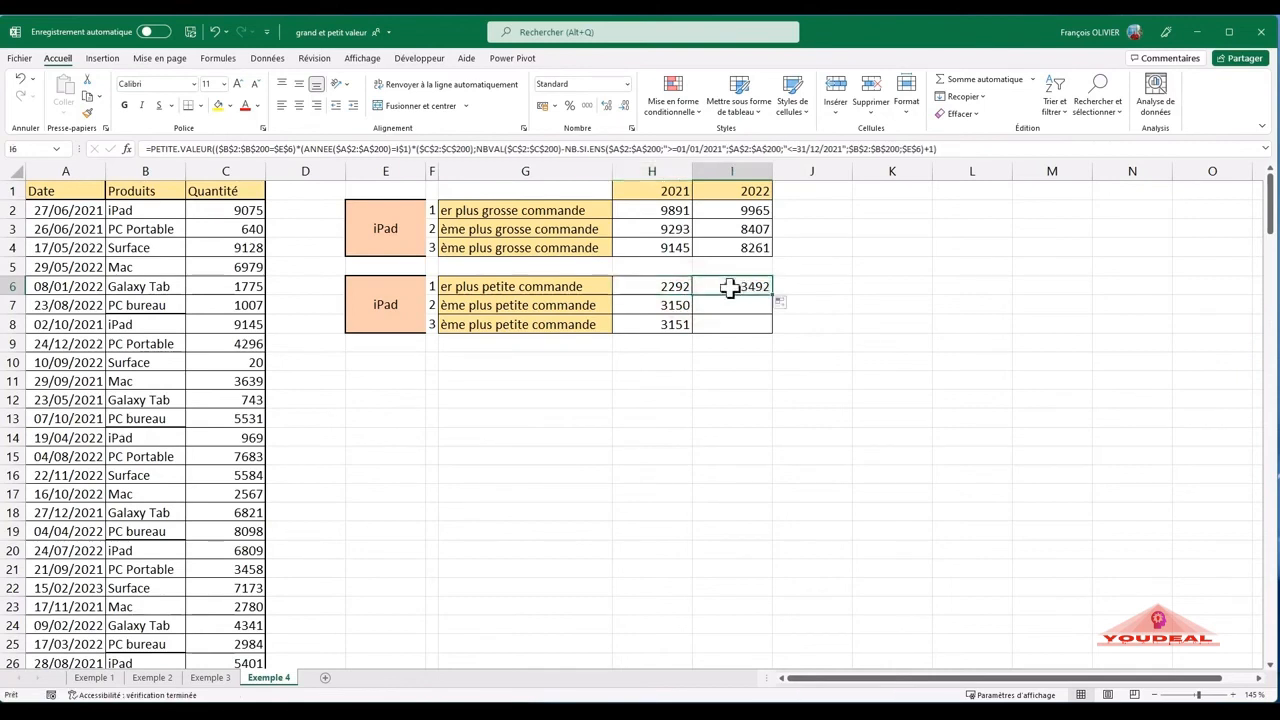
- Set the NB.SI.ENS date criteria in the I6 formula to ">=01/01/2022" and "<=31/12/2022"
double_click(730, 288)
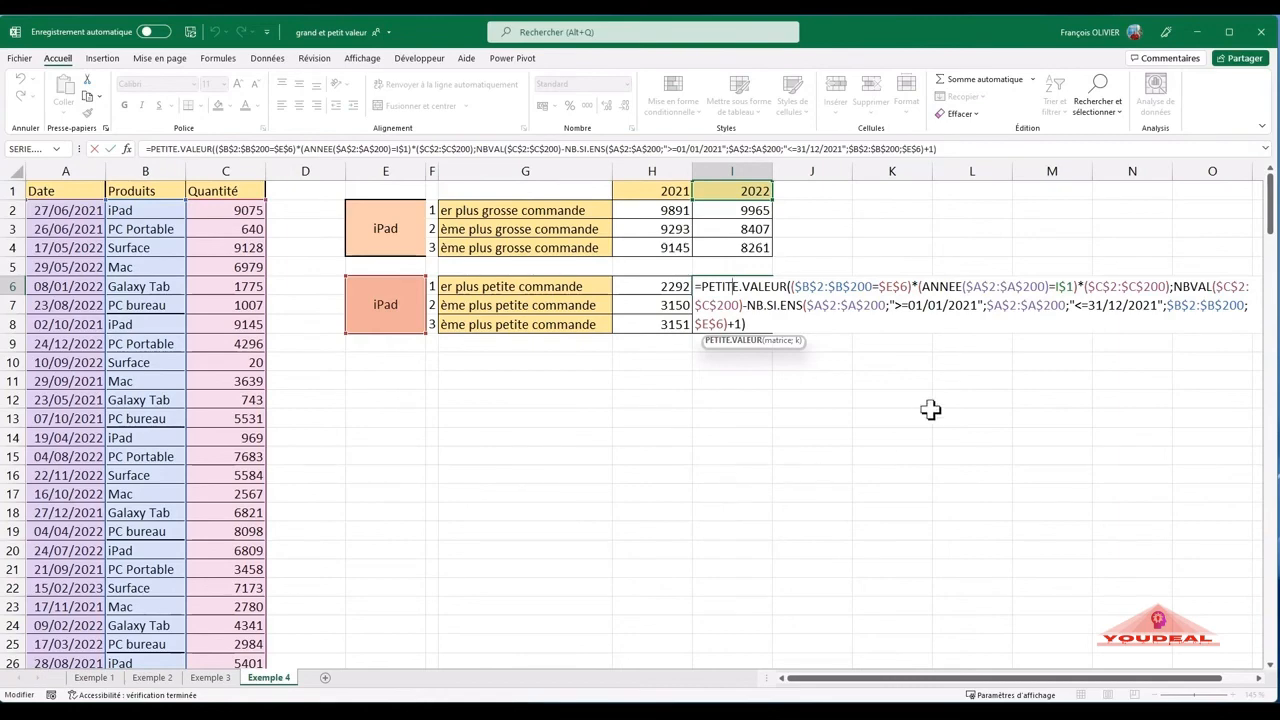
left_click(977, 305)
key("BackSpace")
type("2")
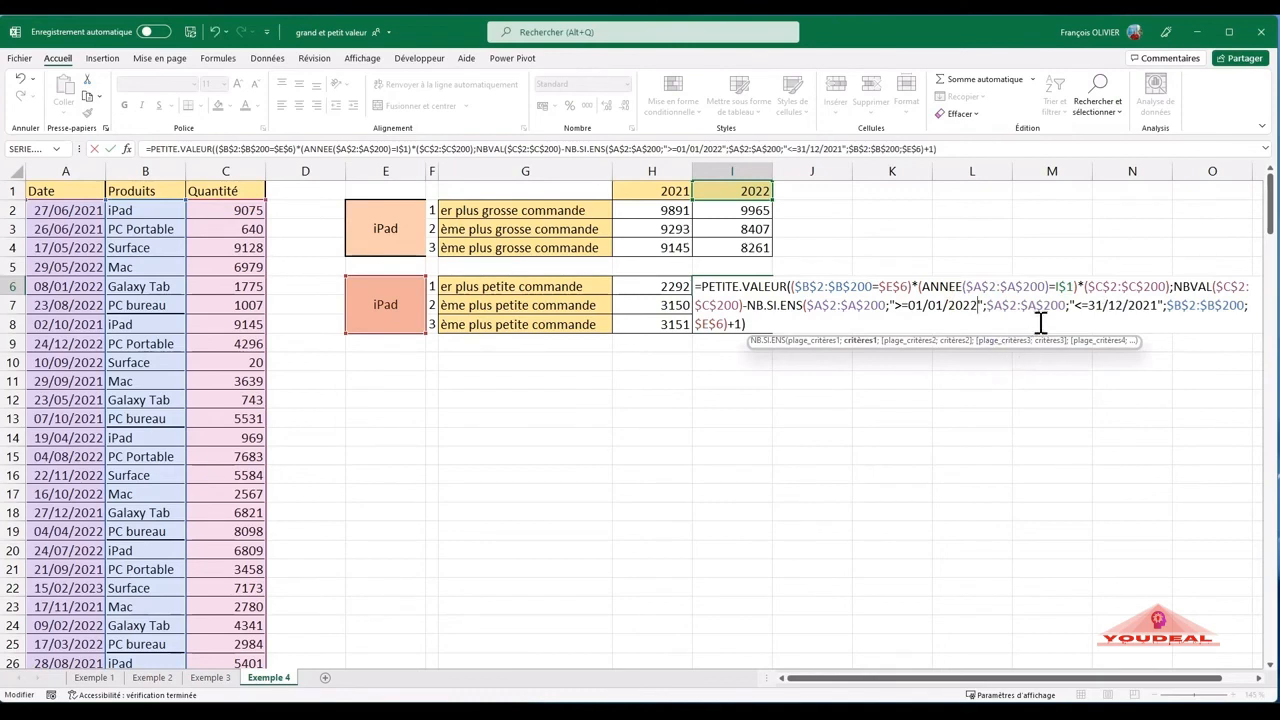
left_click(1159, 306)
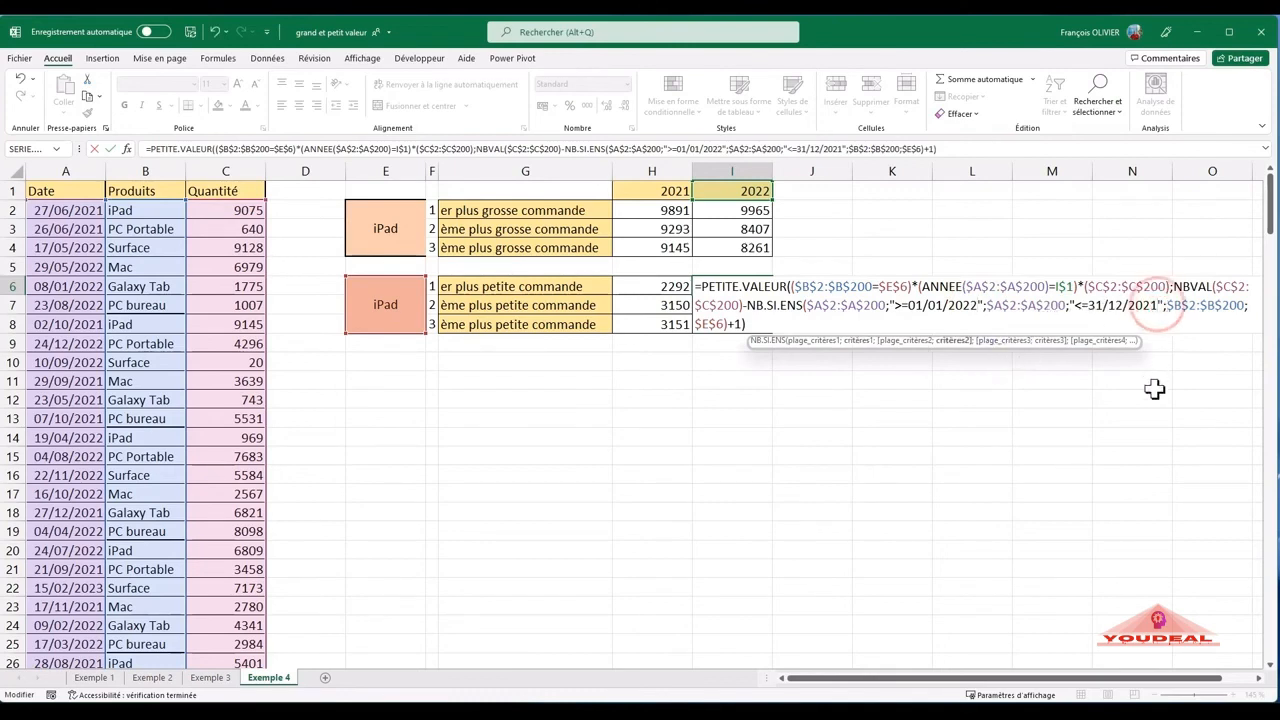
key("BackSpace")
type("2")
key("Return")
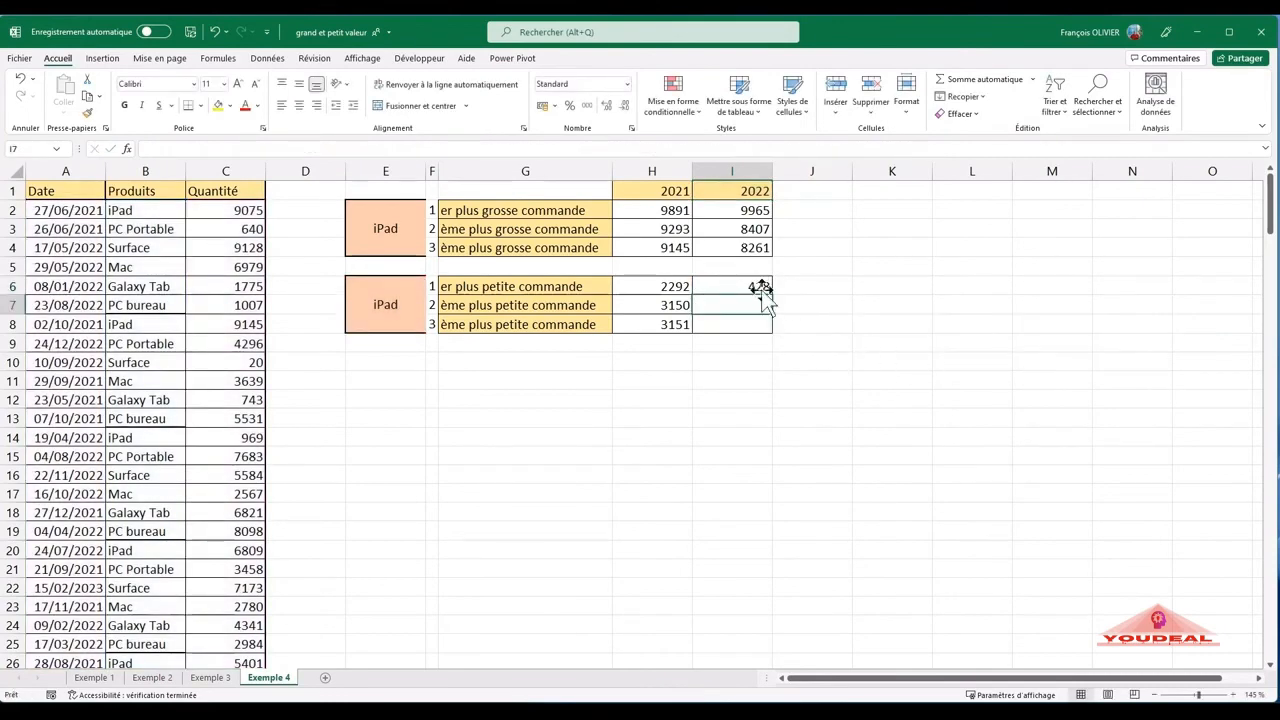
- Copy the I6 formula down to I8, and change the ending +1 to +2 in I7
left_click(760, 287)
left_click_drag(771, 296, 767, 337)
double_click(757, 307)
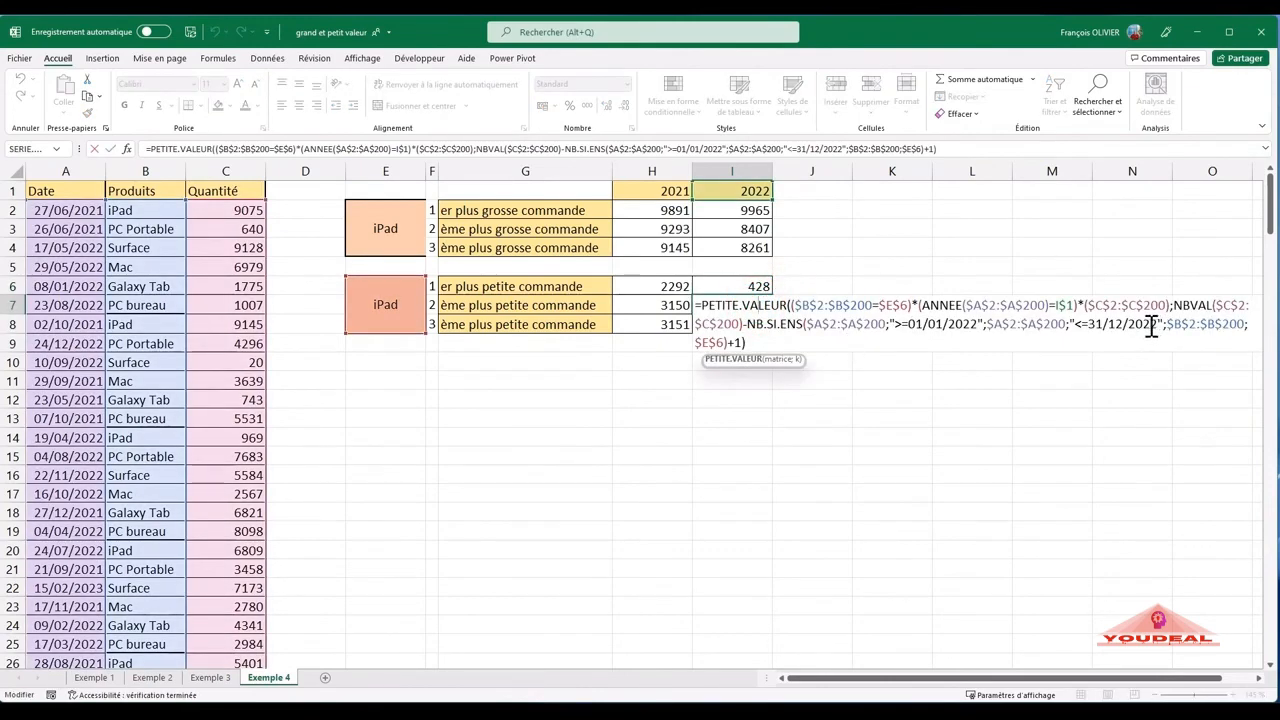
double_click(738, 342)
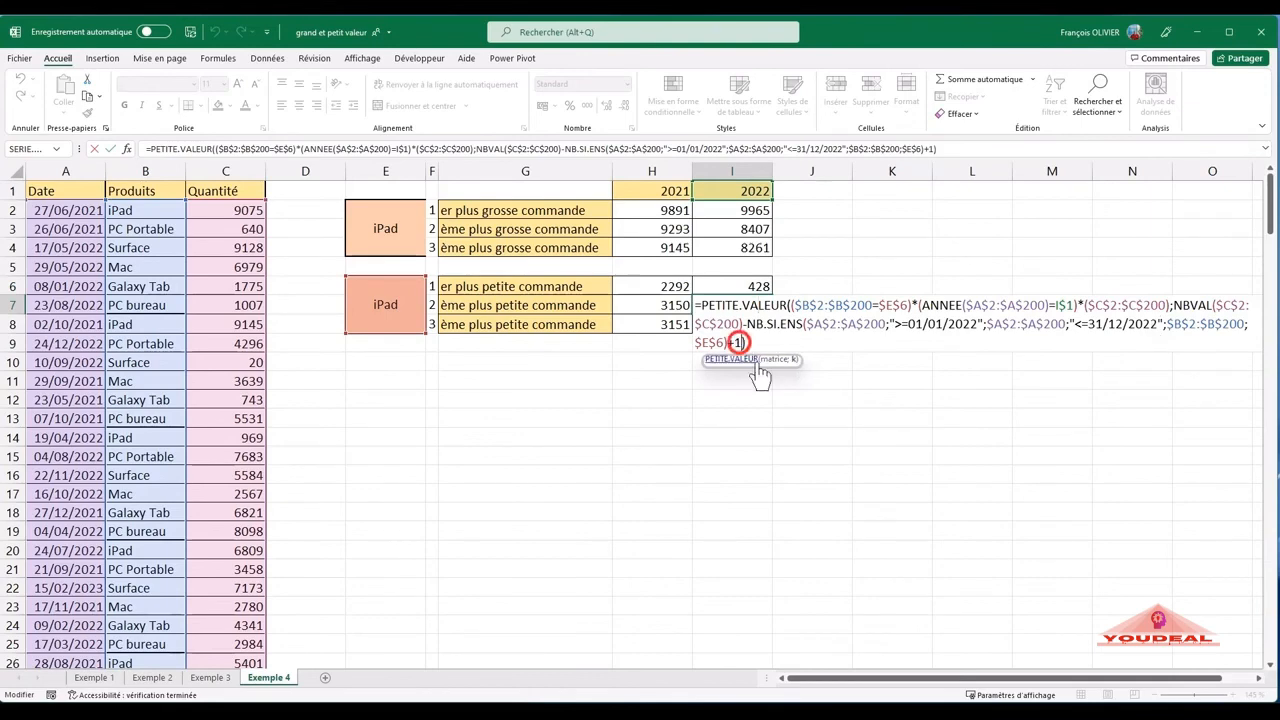
type("2")
key("Return")
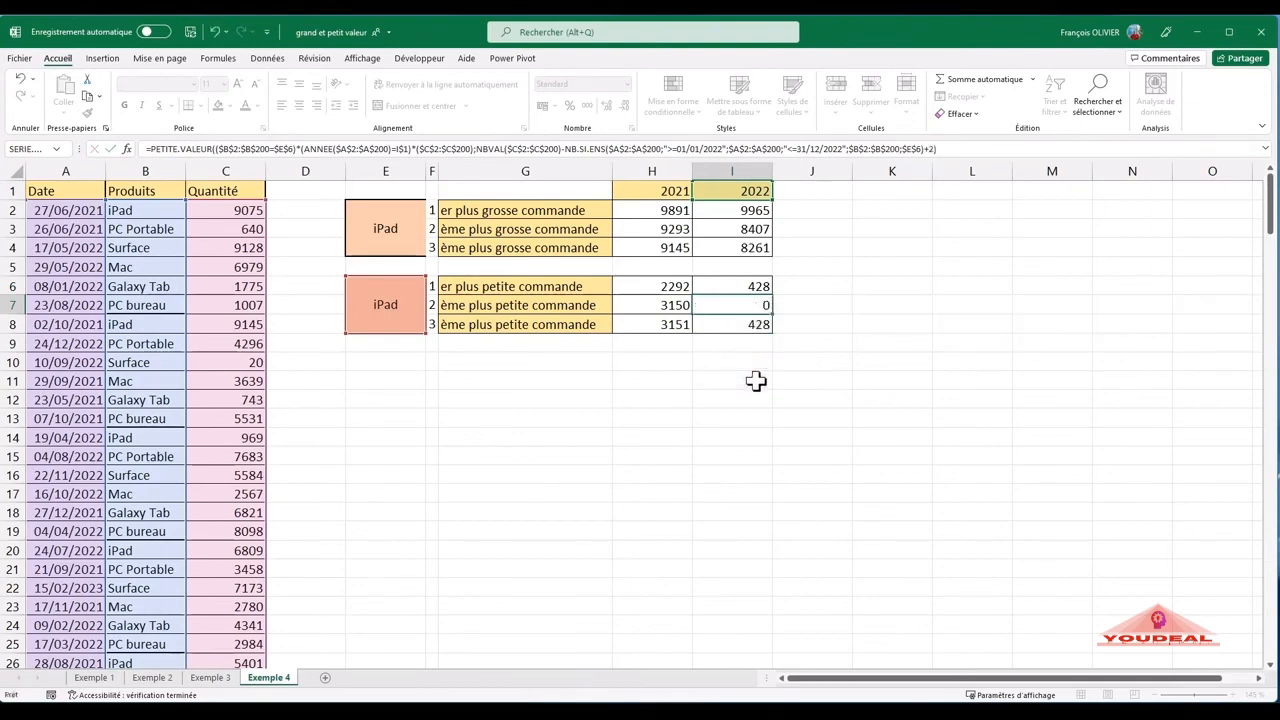
- Change the ending +1 to +3 in the I8 formula for the third-smallest 2022 order
double_click(743, 322)
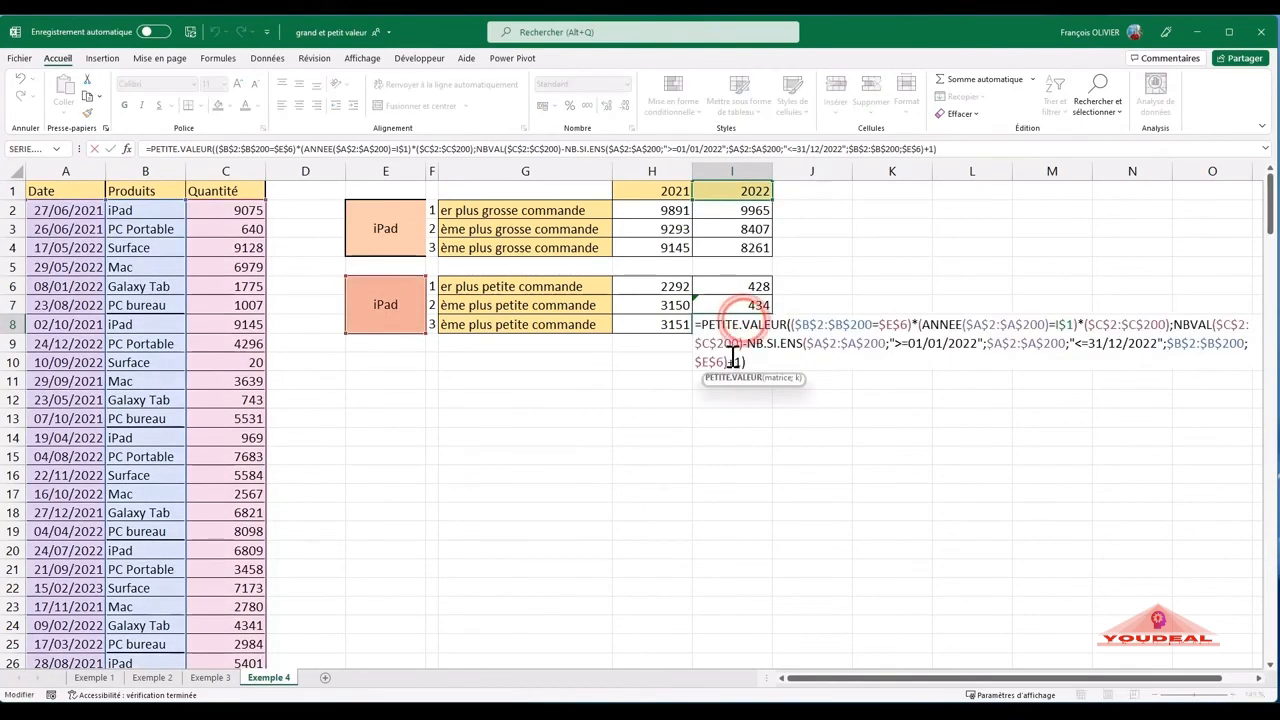
double_click(738, 361)
type("3")
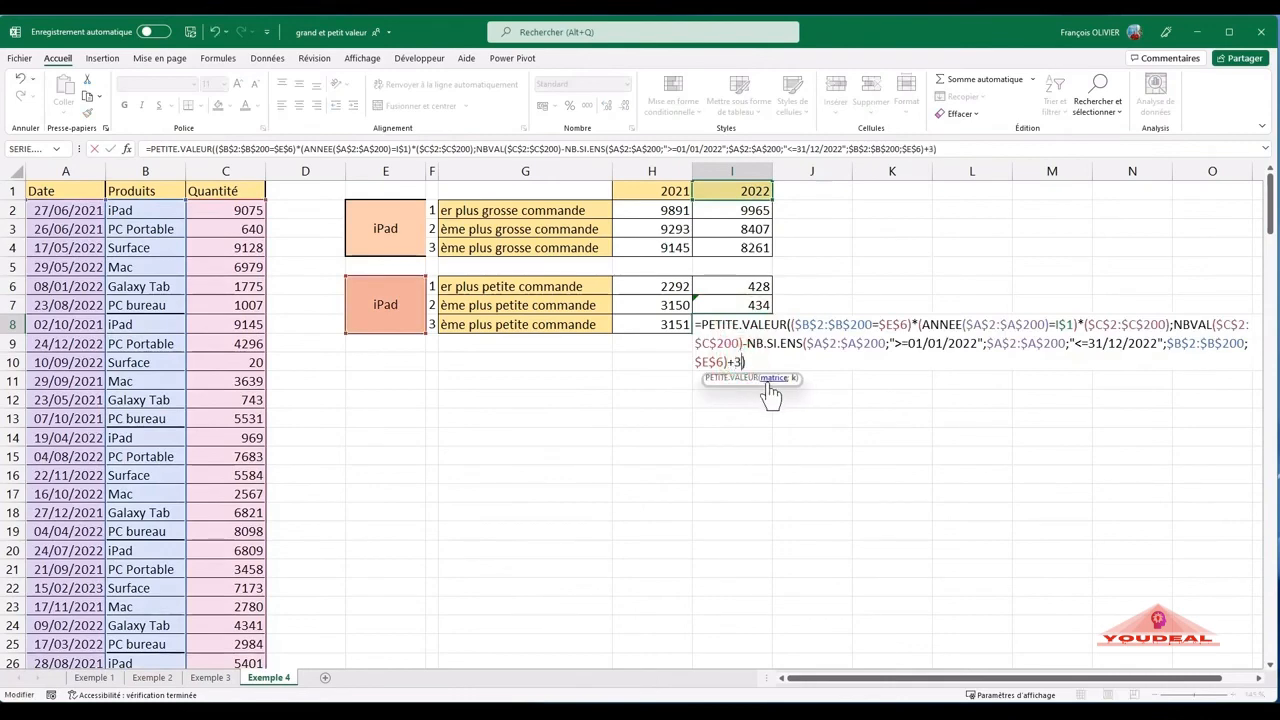
key("Return")
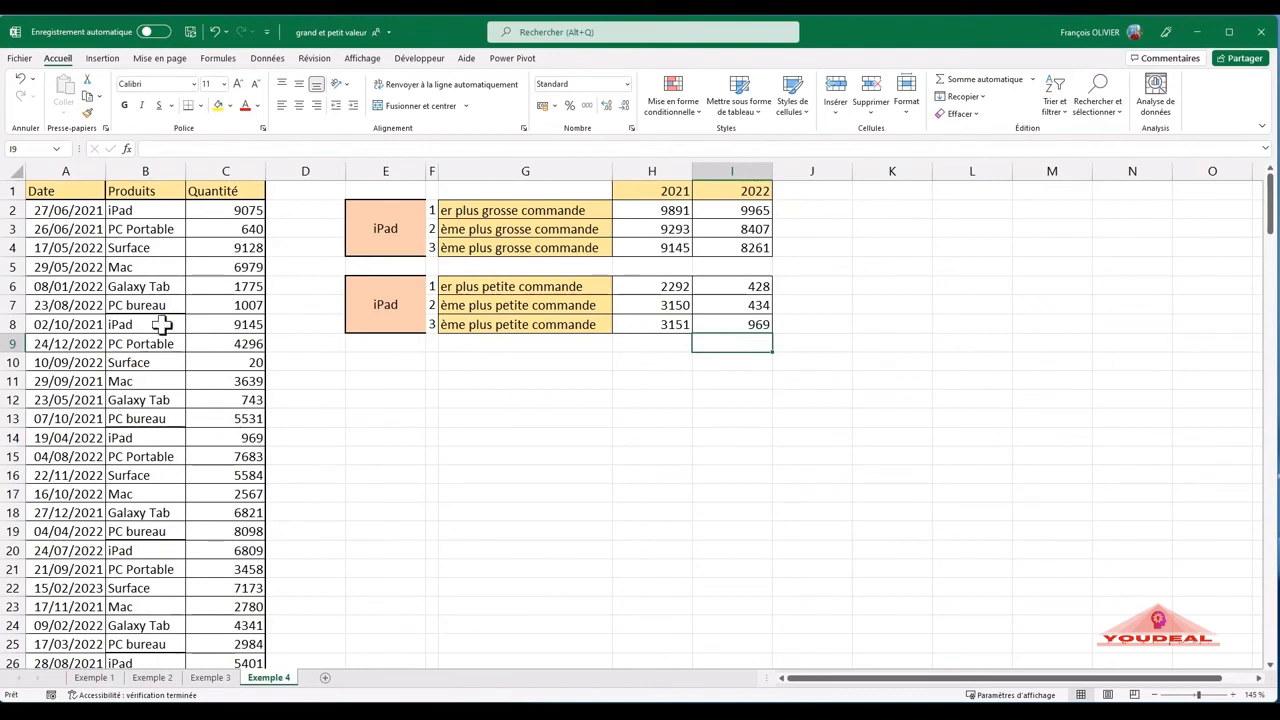
- Review the GRANDE.VALEUR formulas for the largest iPad orders in H2:H4 and I2, checking their conditions and ranks
double_click(655, 206)
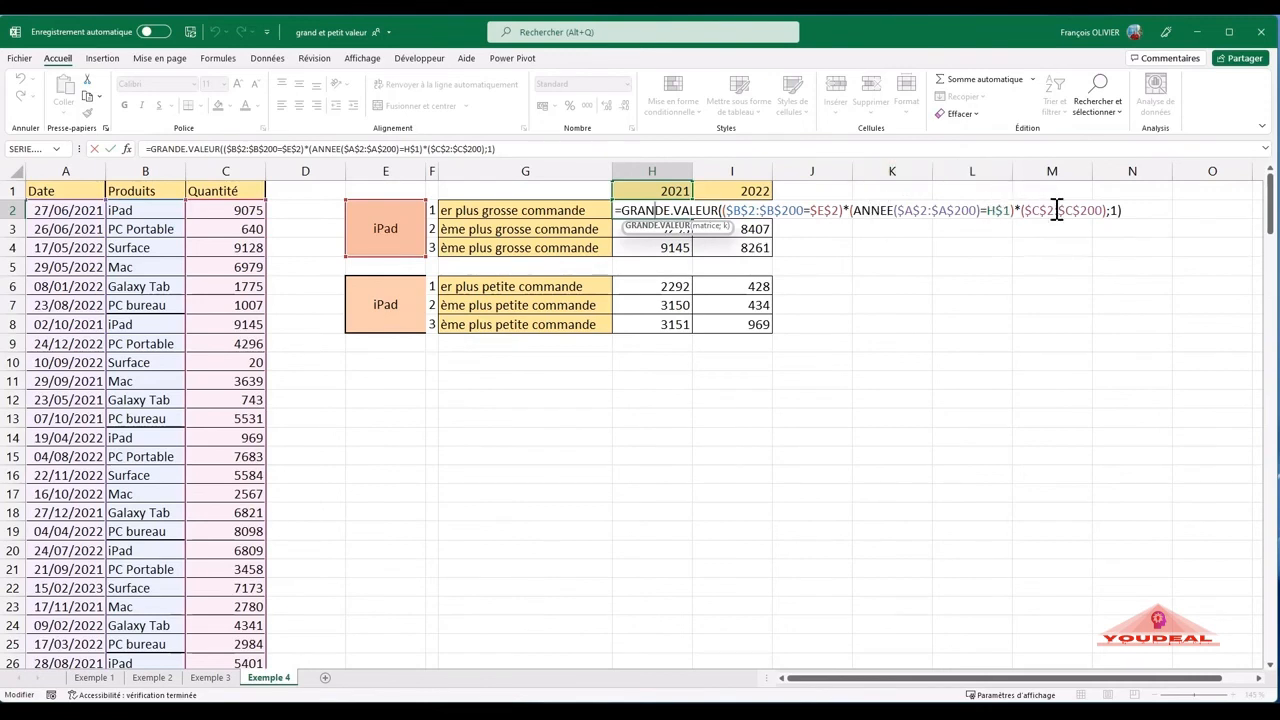
key("Return")
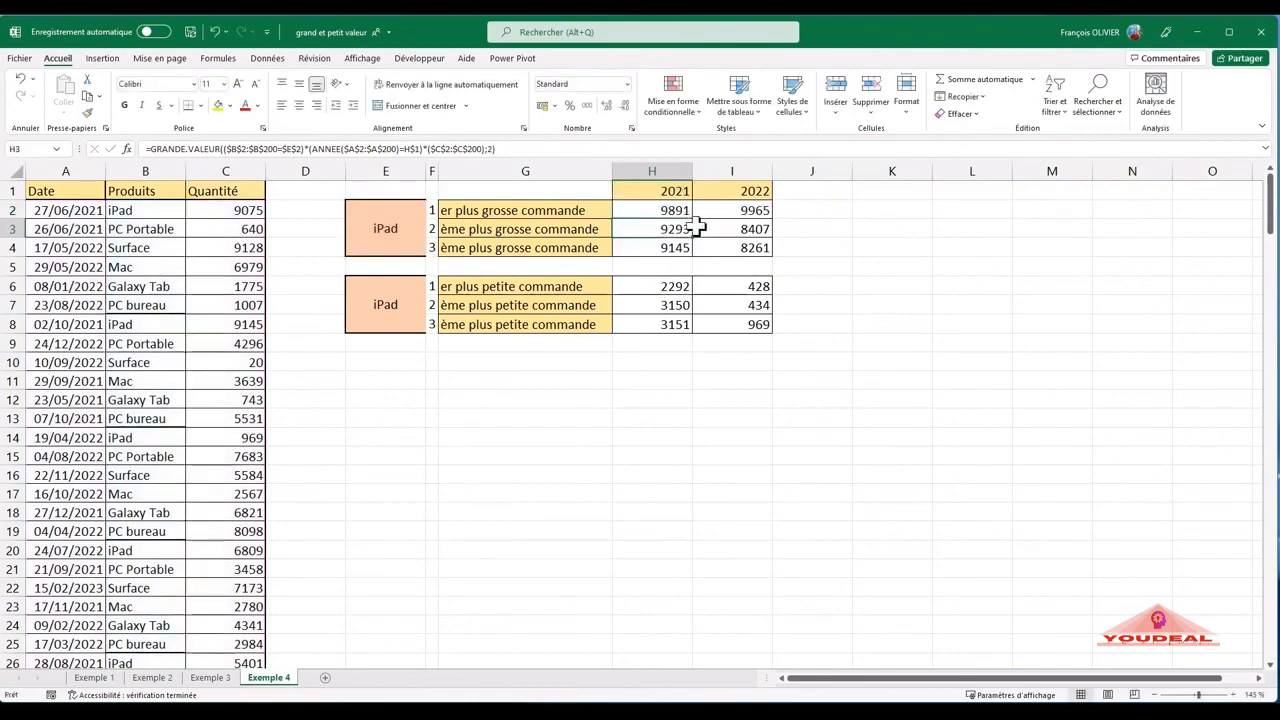
double_click(683, 228)
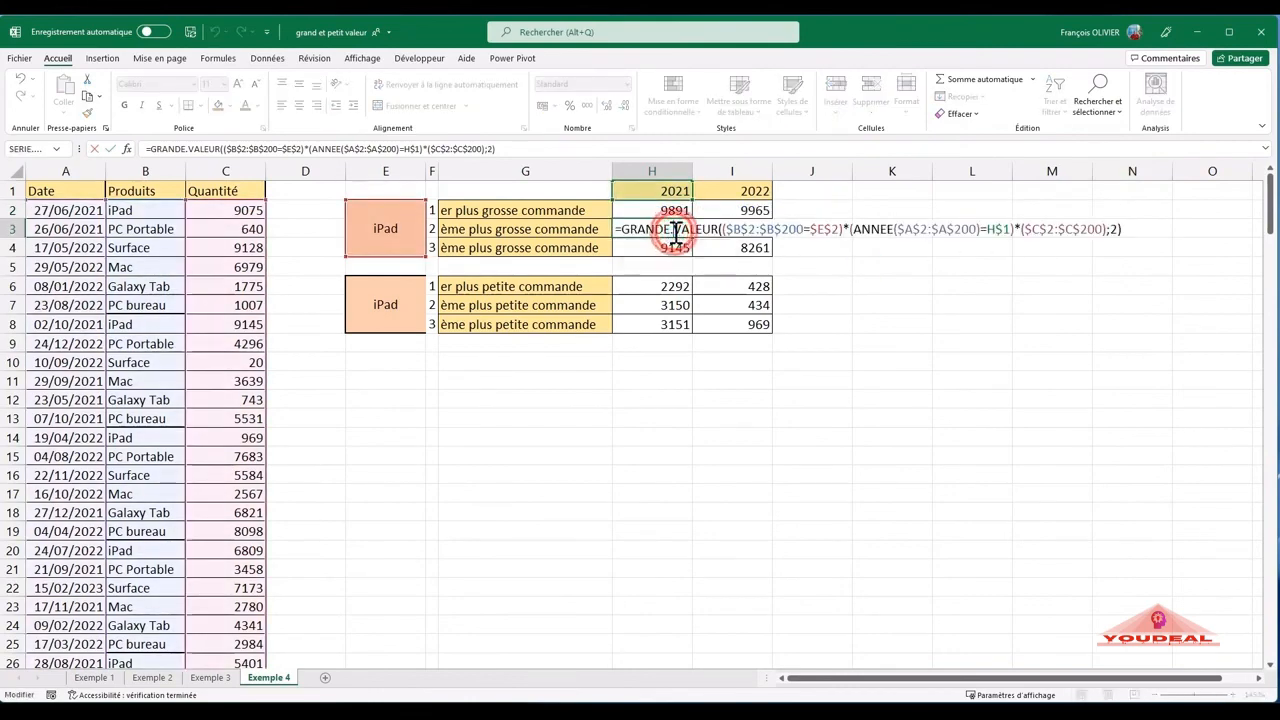
key("Return")
double_click(668, 248)
key("Return")
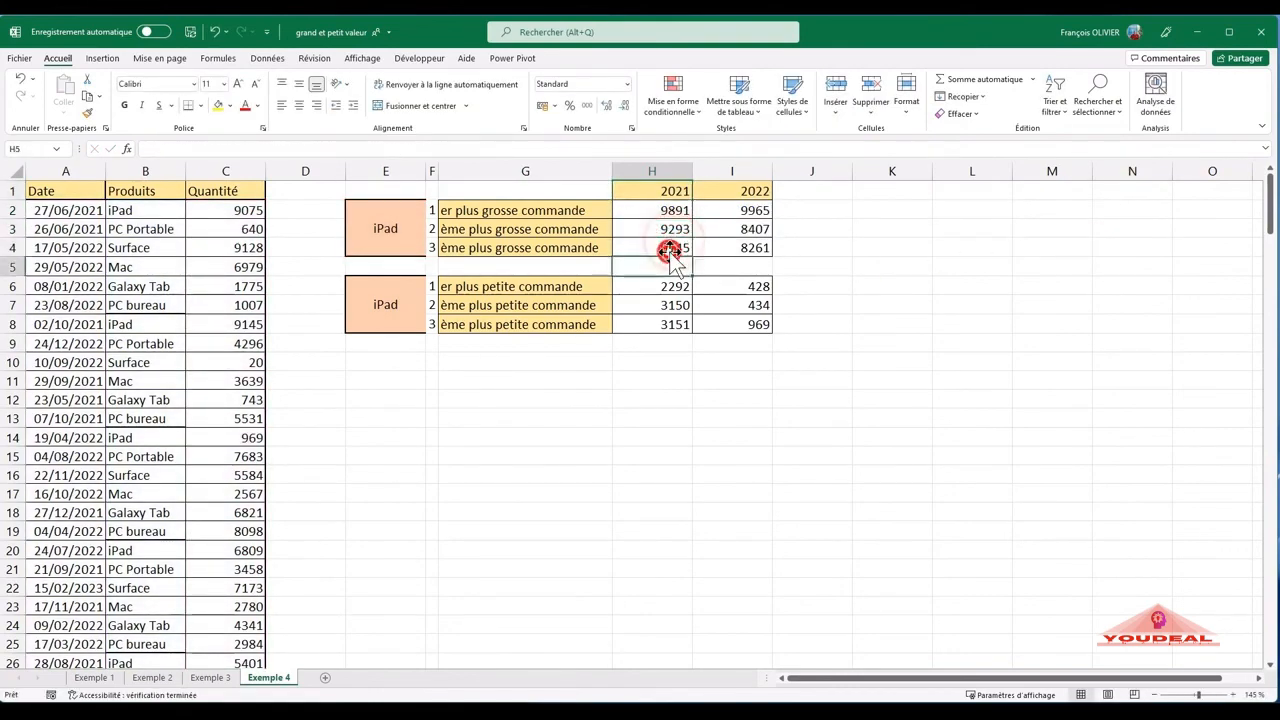
double_click(668, 250)
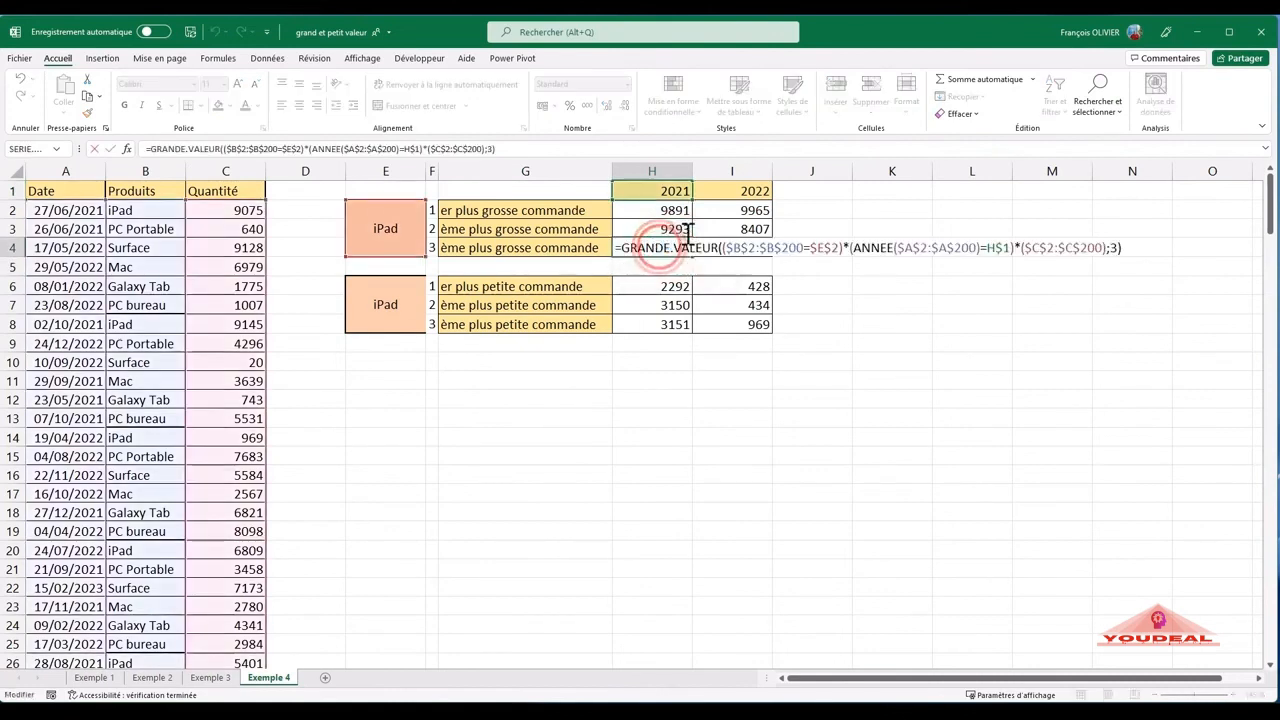
key("Return")
left_click(748, 206)
double_click(748, 206)
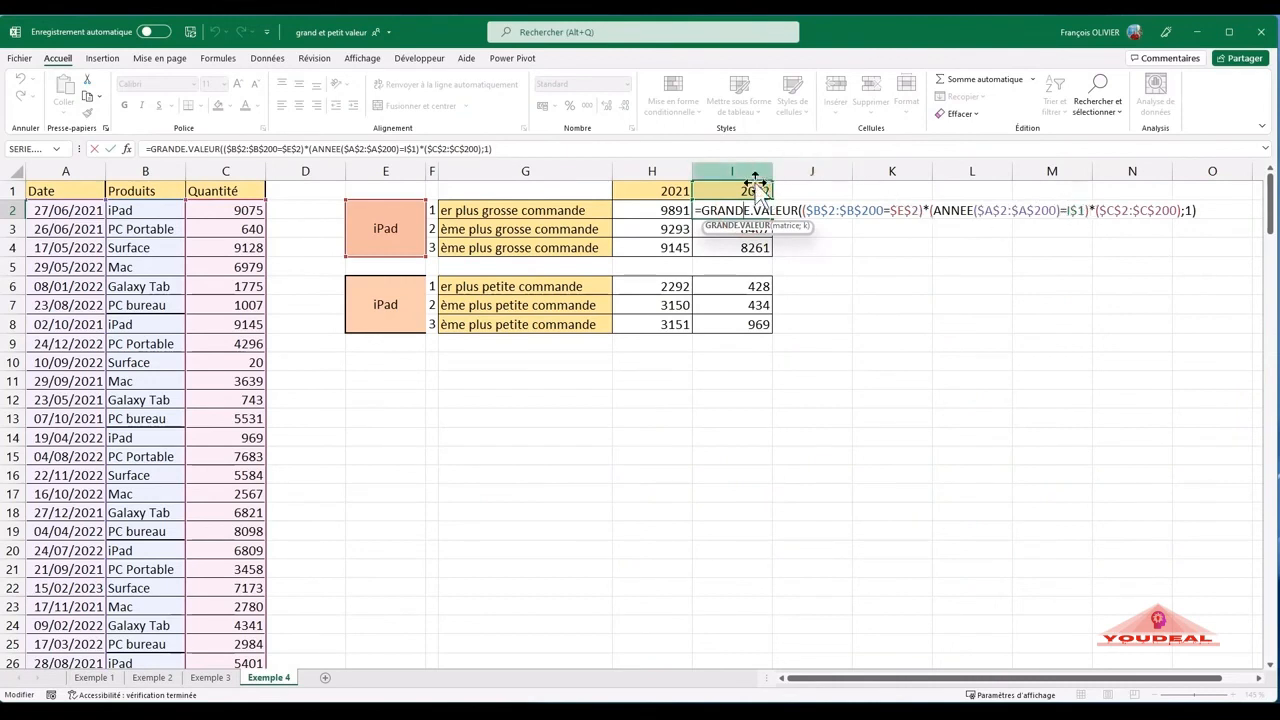
key("Return")
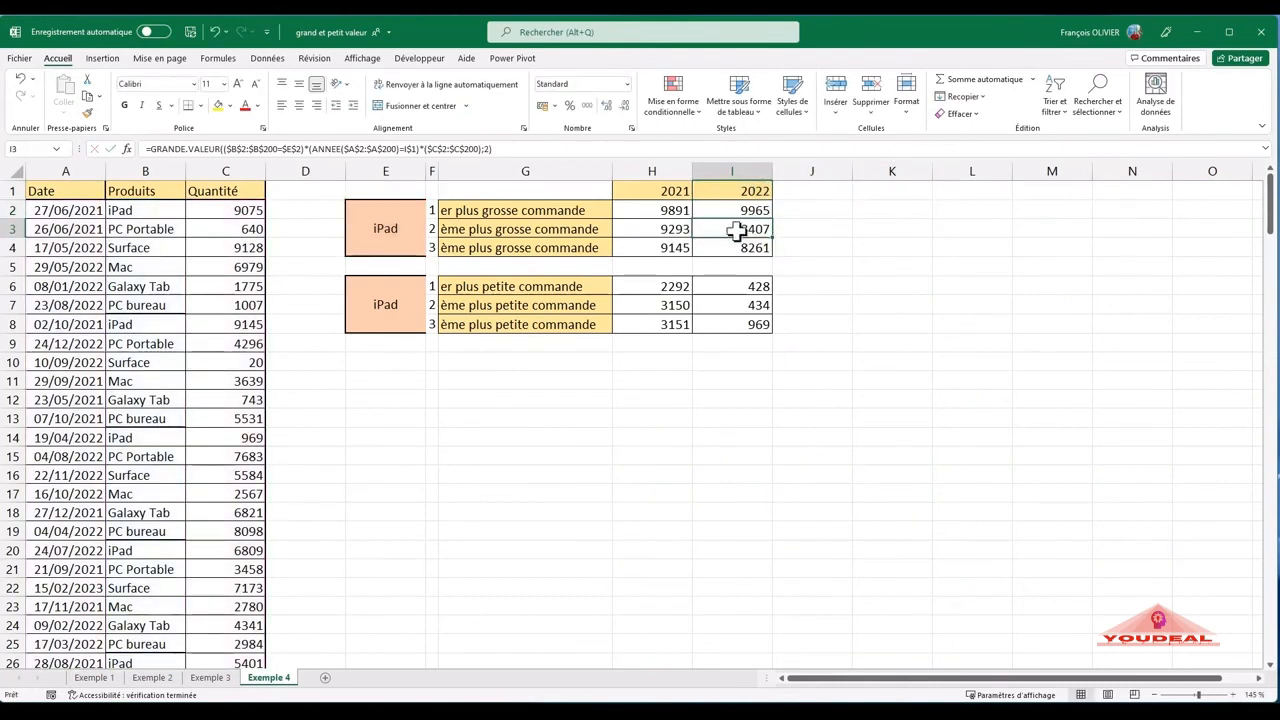
- Review the PETITE.VALEUR formulas for the smallest iPad orders in H6:H8 and I7, checking their date criteria and added ranks
left_click(672, 290)
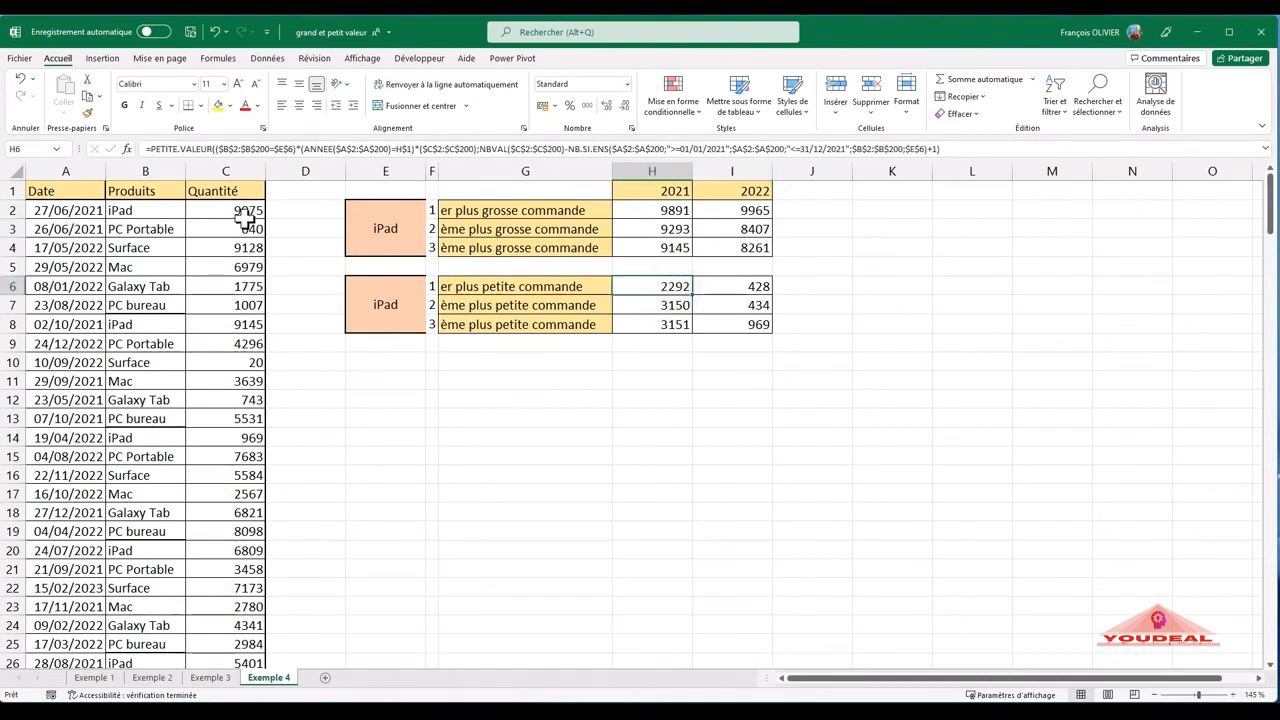
double_click(652, 286)
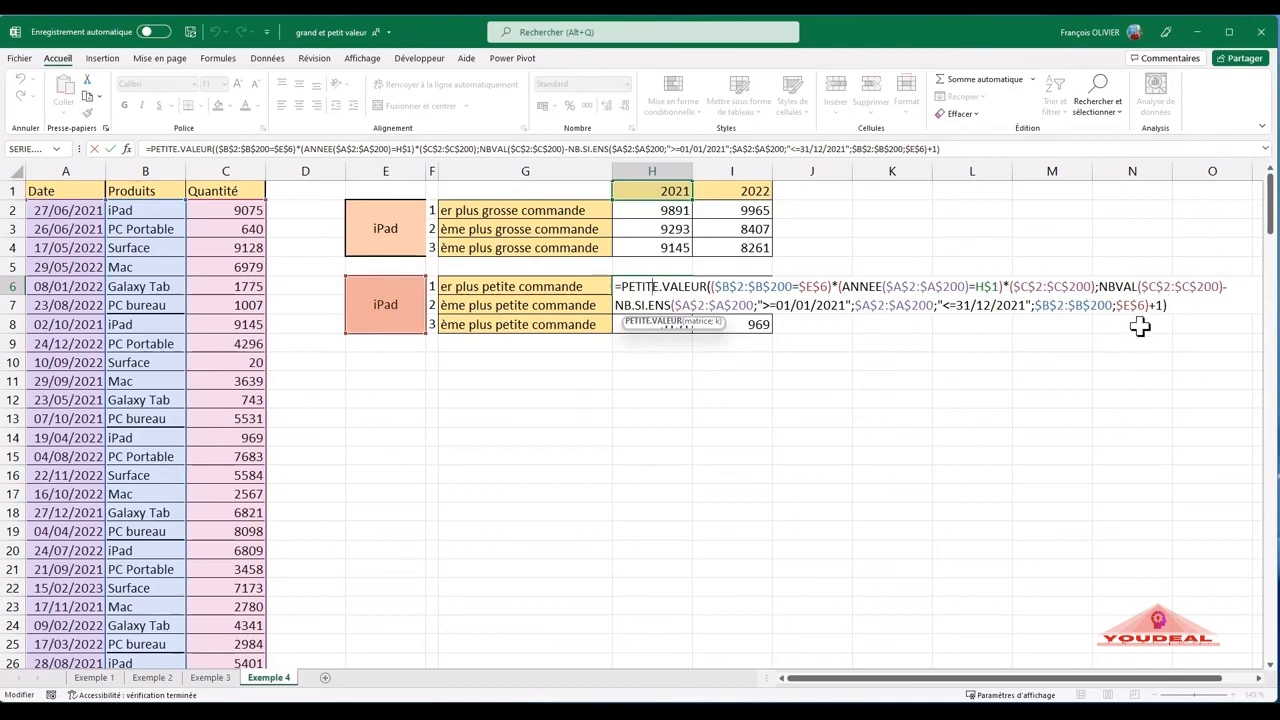
key("Return")
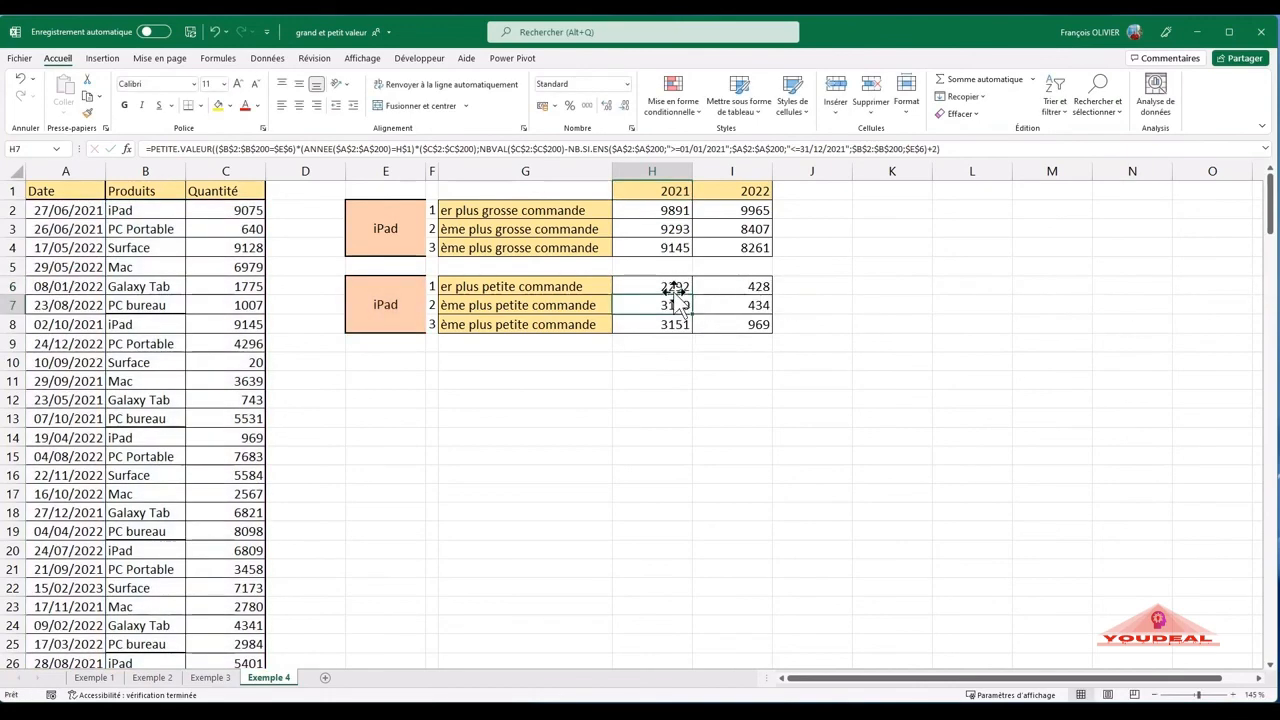
left_click(674, 286)
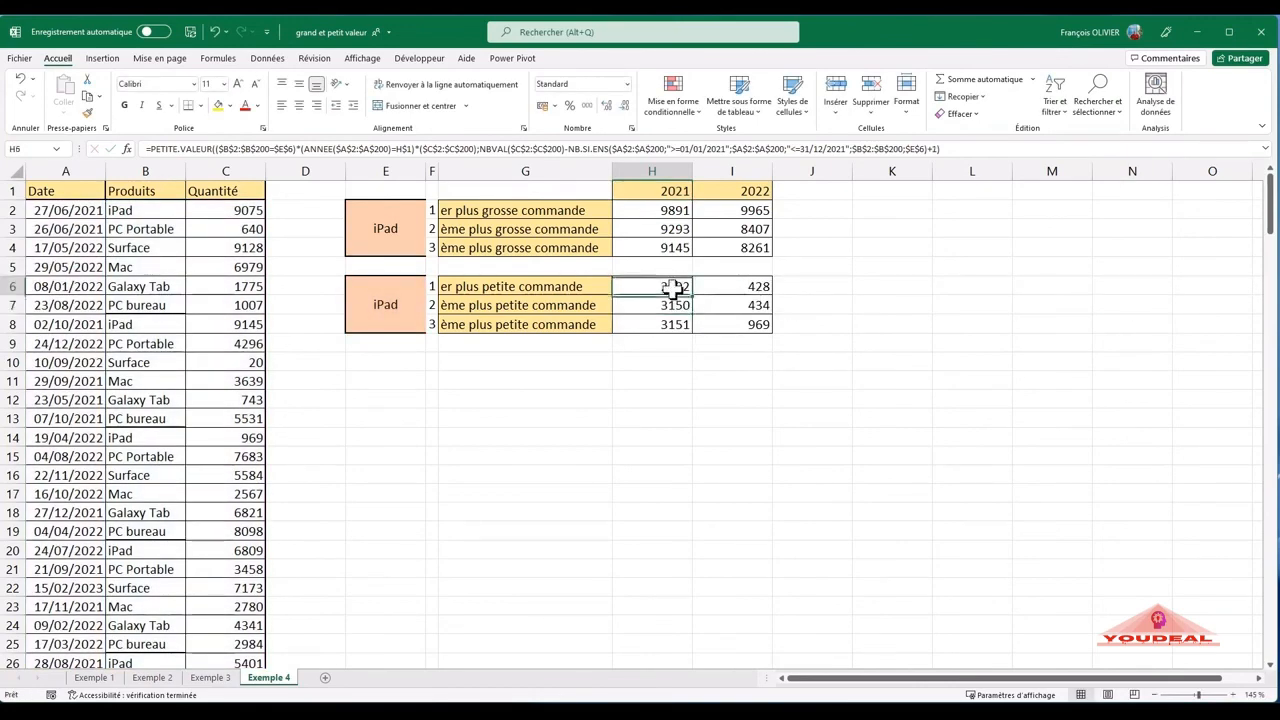
left_click(674, 305)
left_click(673, 318)
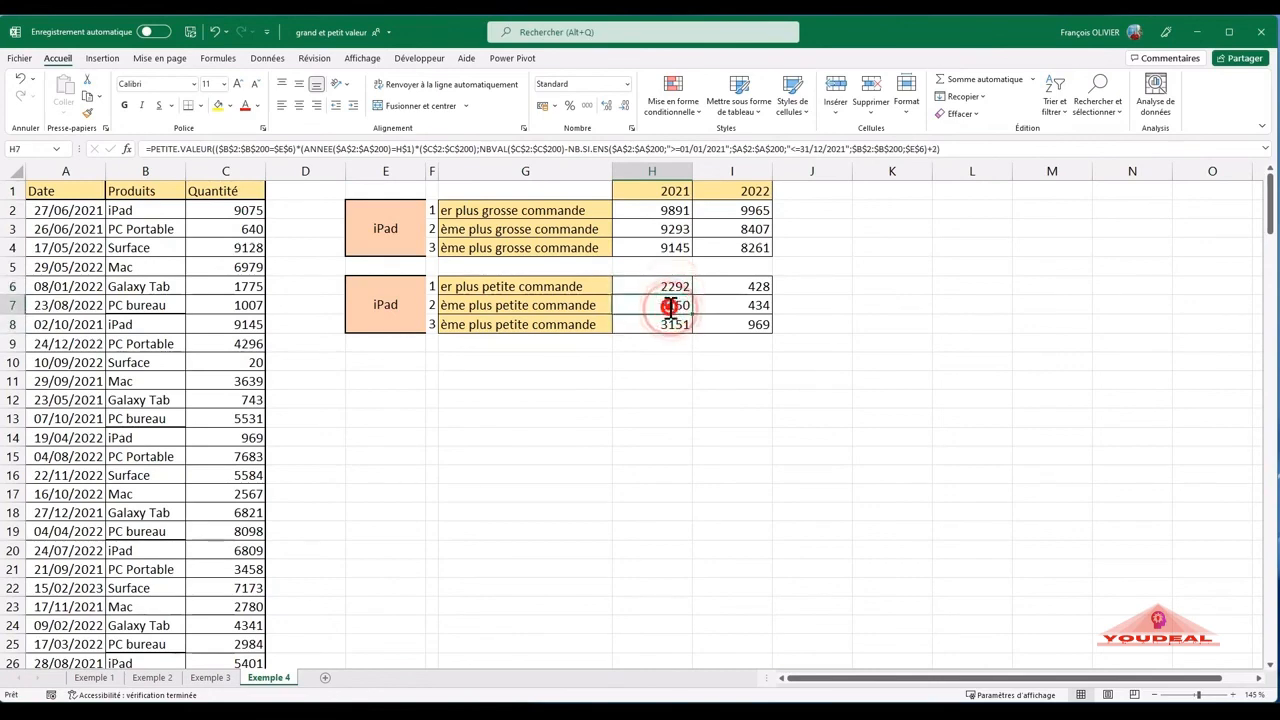
double_click(671, 306)
key("Return")
double_click(660, 324)
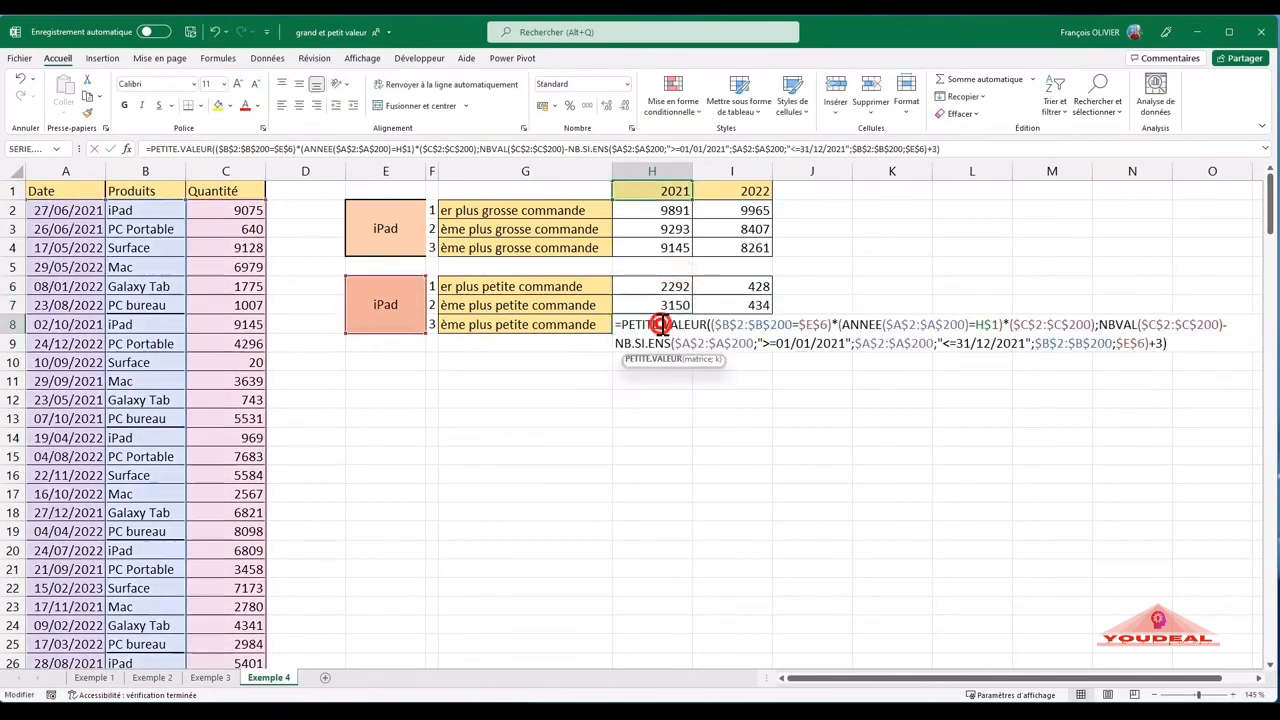
key("Return")
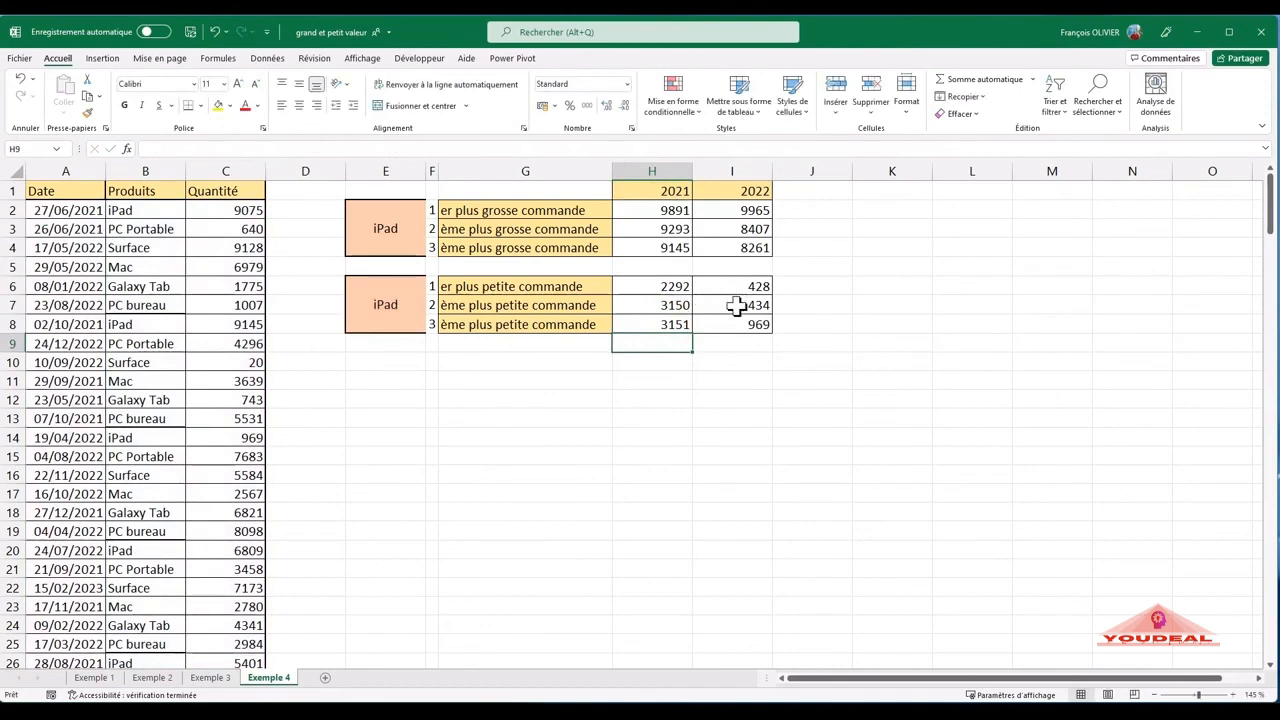
double_click(740, 305)
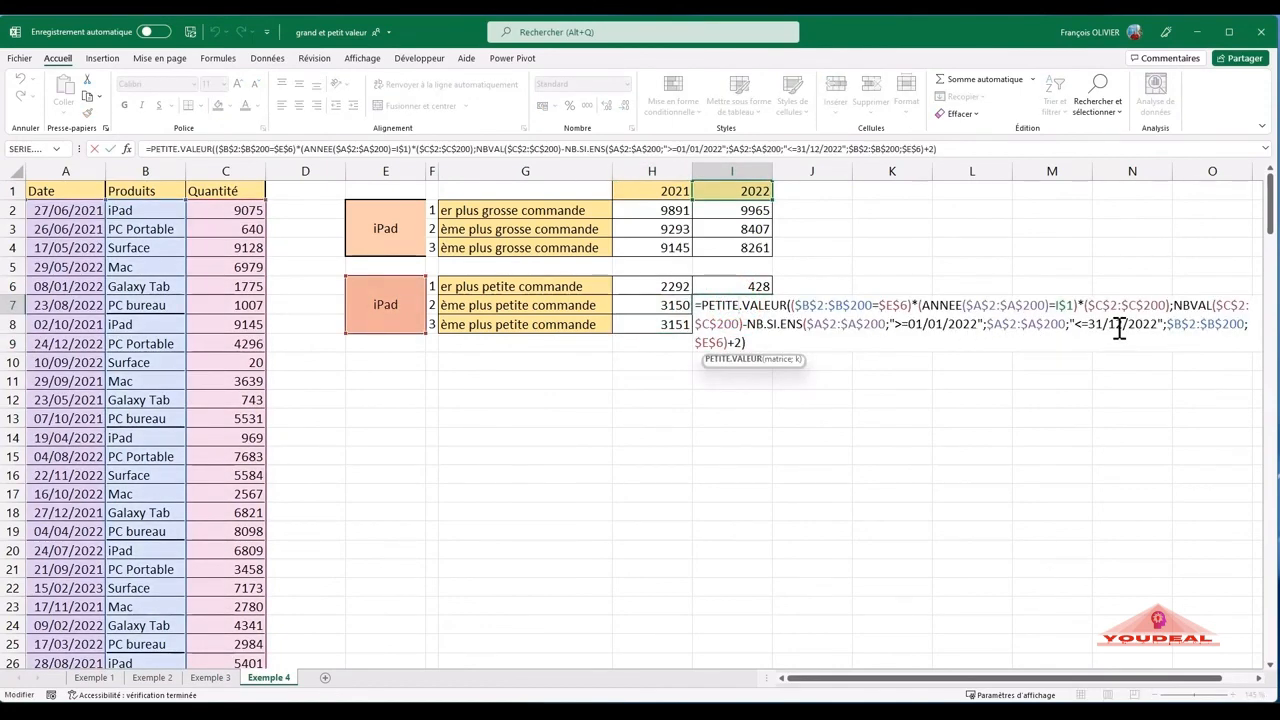
key("Return")
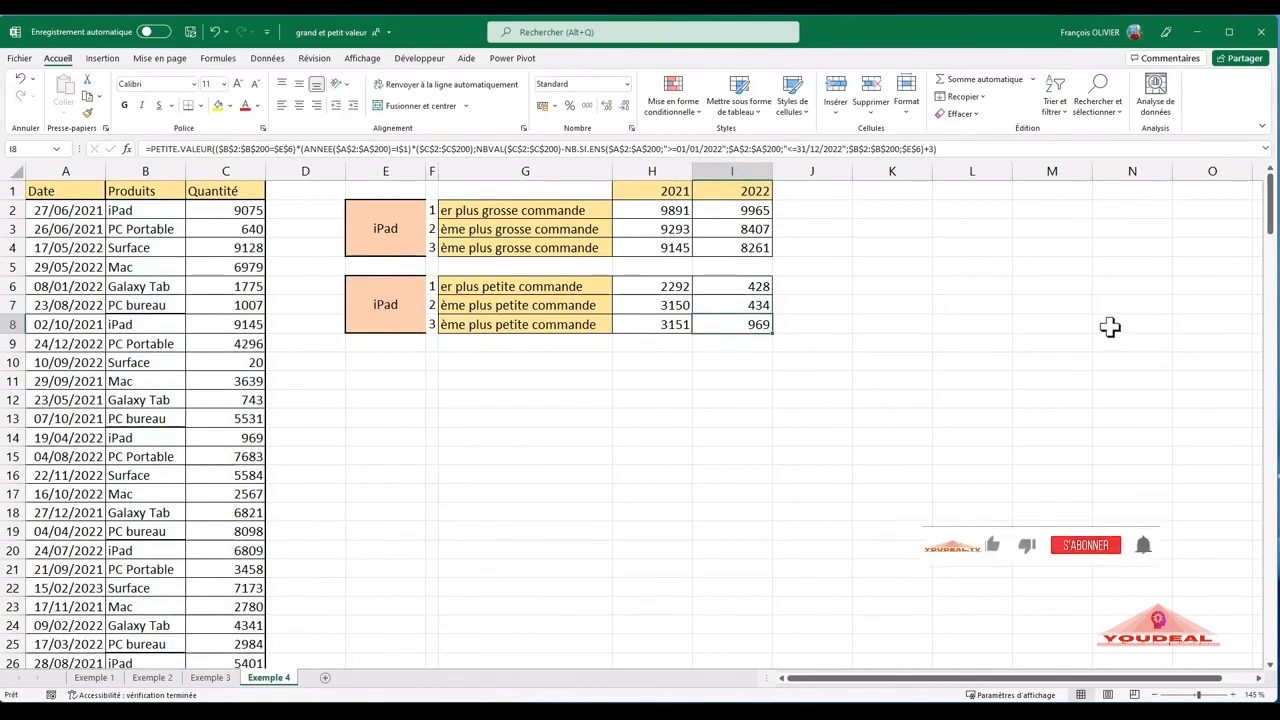